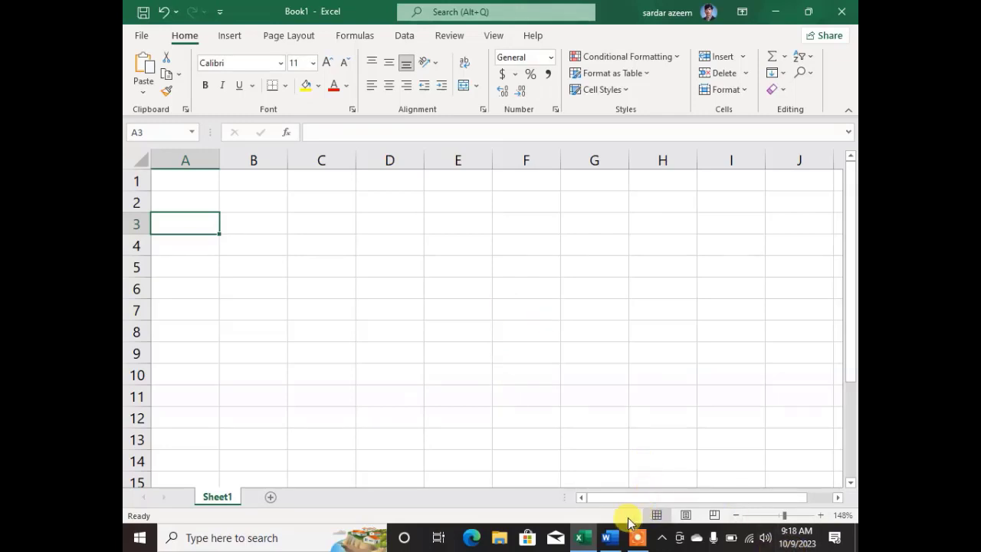
- Switch to the SUM Function In Excel document in Word and review the Sum Range example near its beginning
click(607, 537)
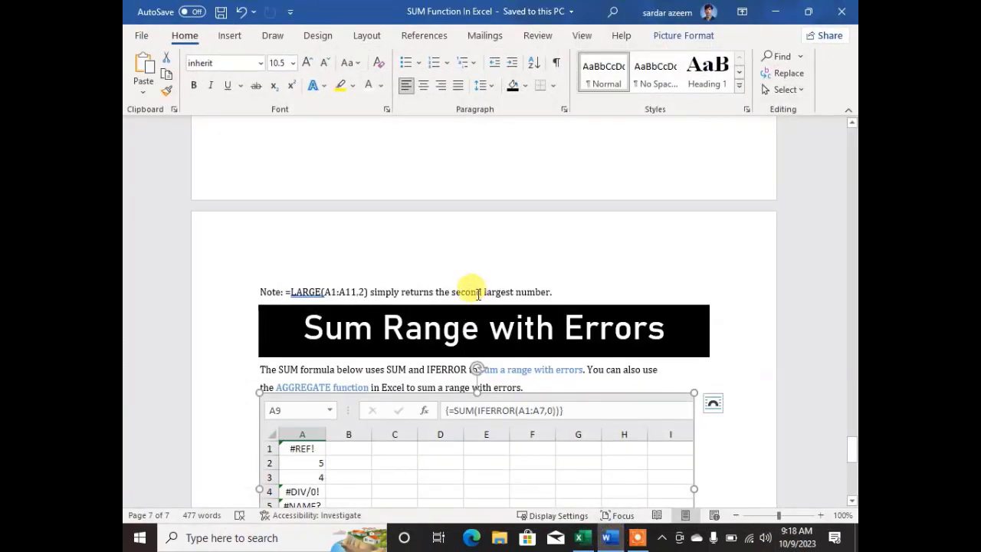
scroll(478, 294, up, 10)
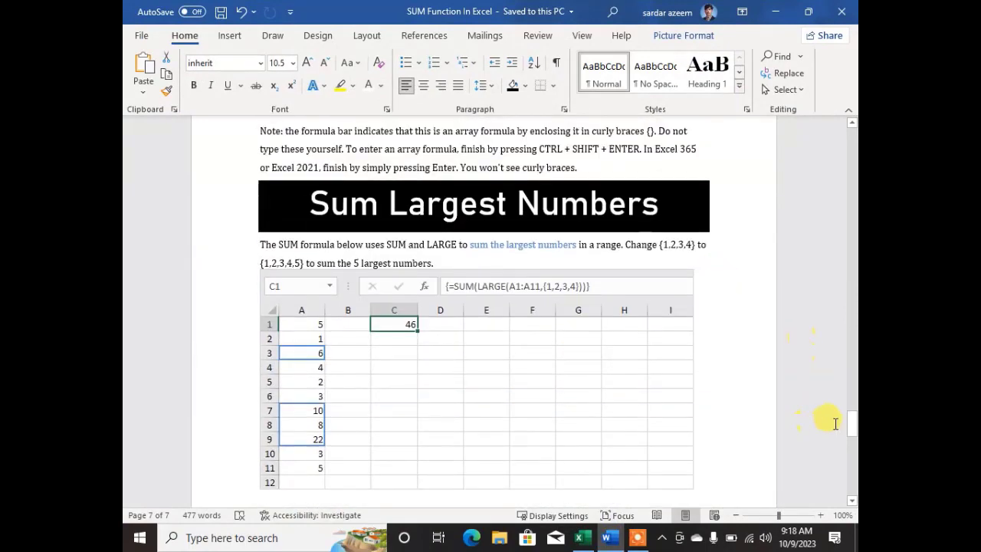
drag(854, 422, 851, 123)
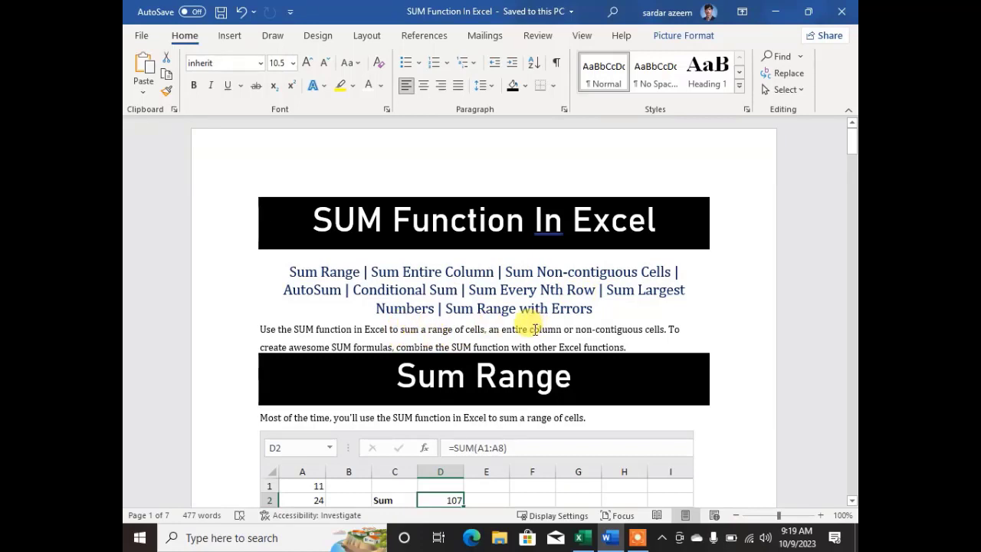
scroll(537, 332, down, 5)
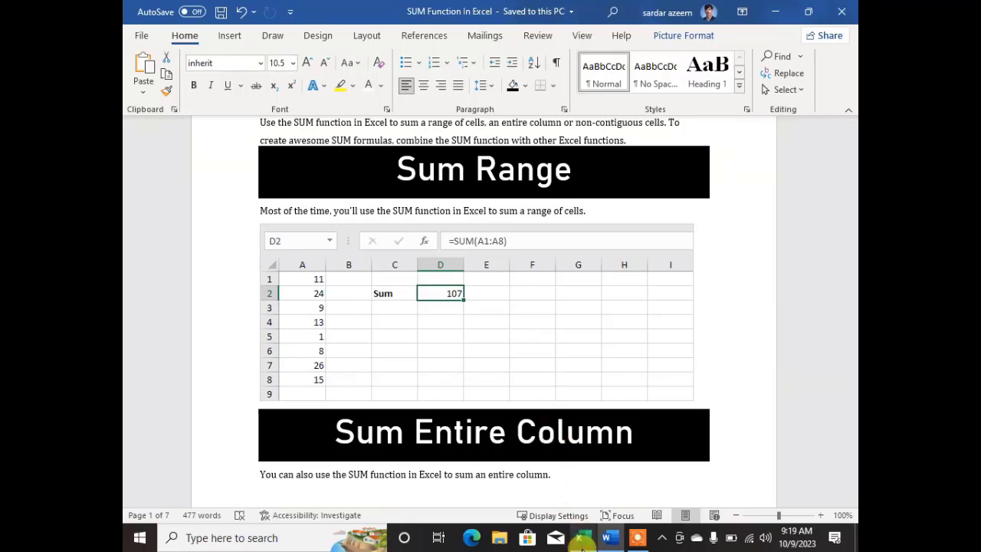
- Switch back to the Excel workbook and enter 98 in cell A1
click(580, 540)
click(210, 180)
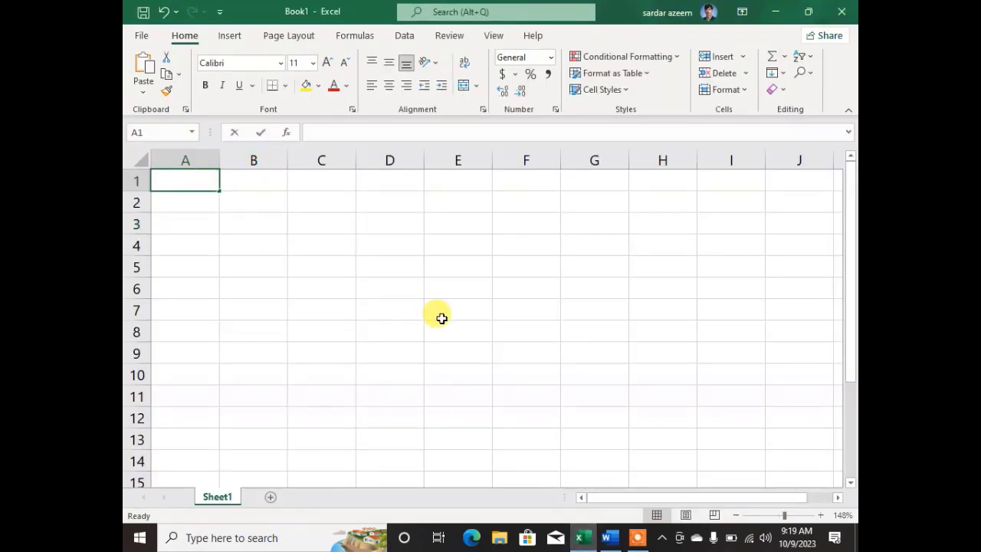
text(98)
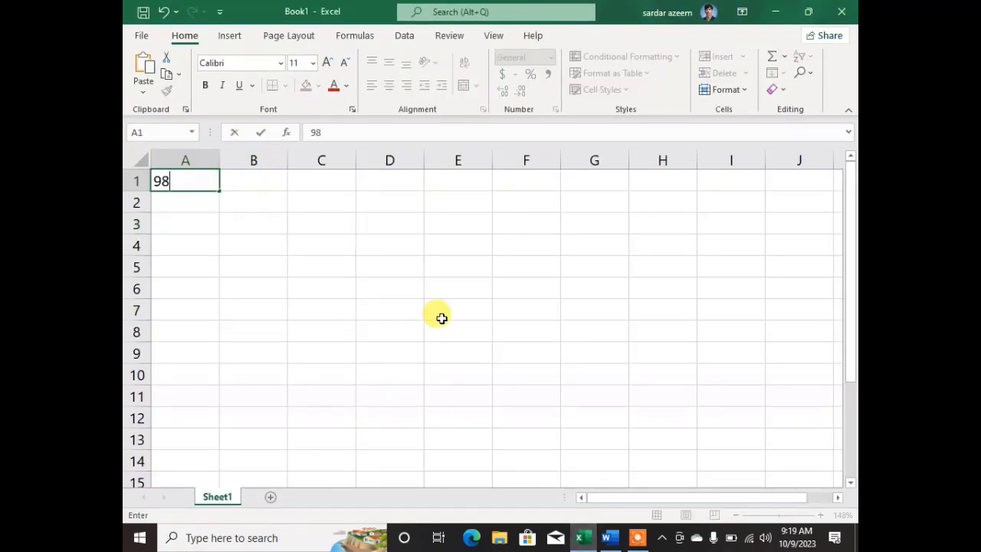
click(202, 227)
click(637, 537)
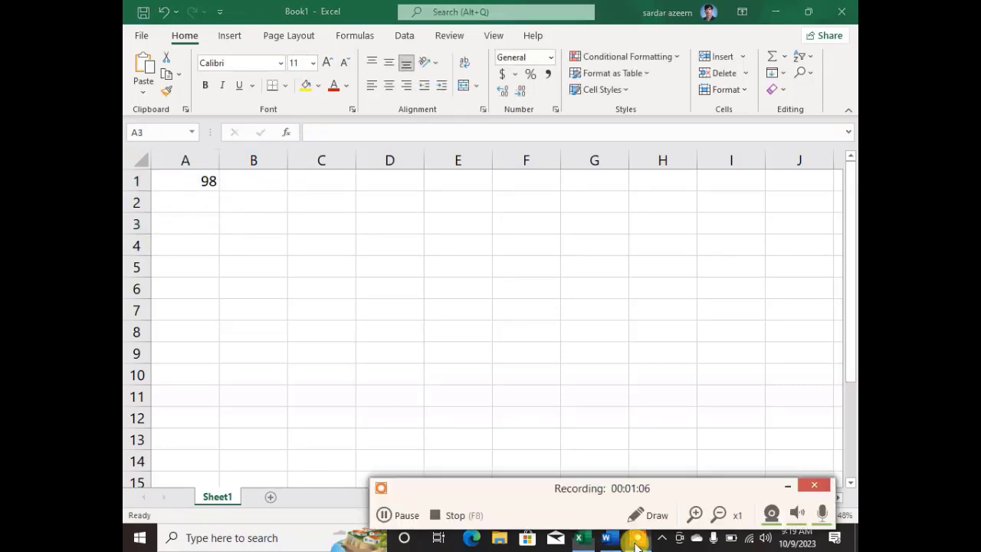
click(412, 519)
click(414, 518)
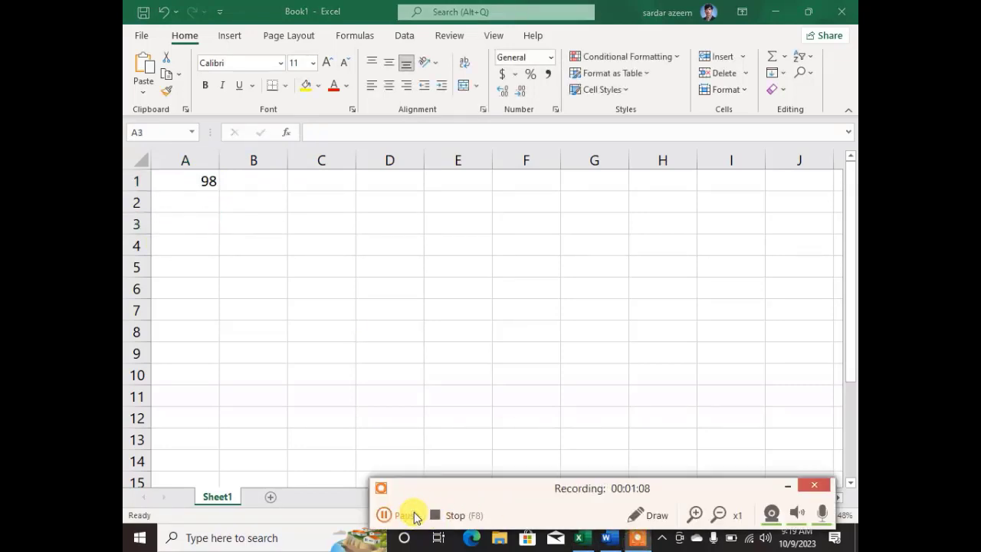
click(796, 487)
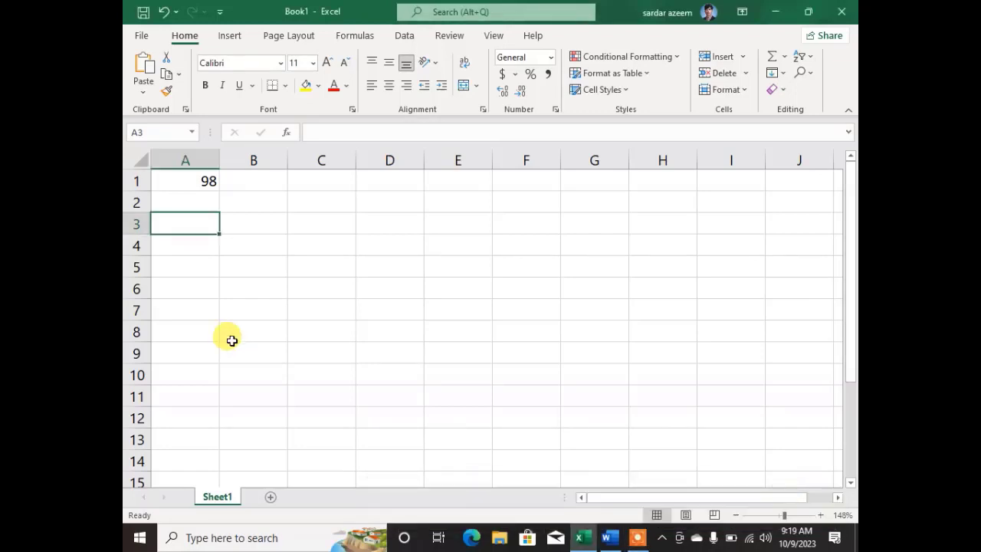
- Fill column A from A1 down to A11 with a series that increases by 1 from 98
click(168, 198)
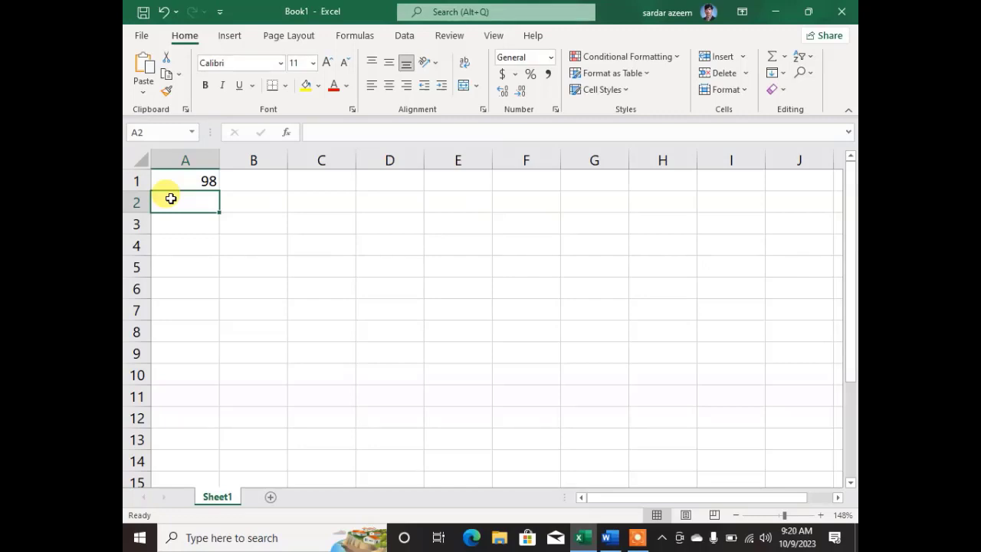
click(195, 270)
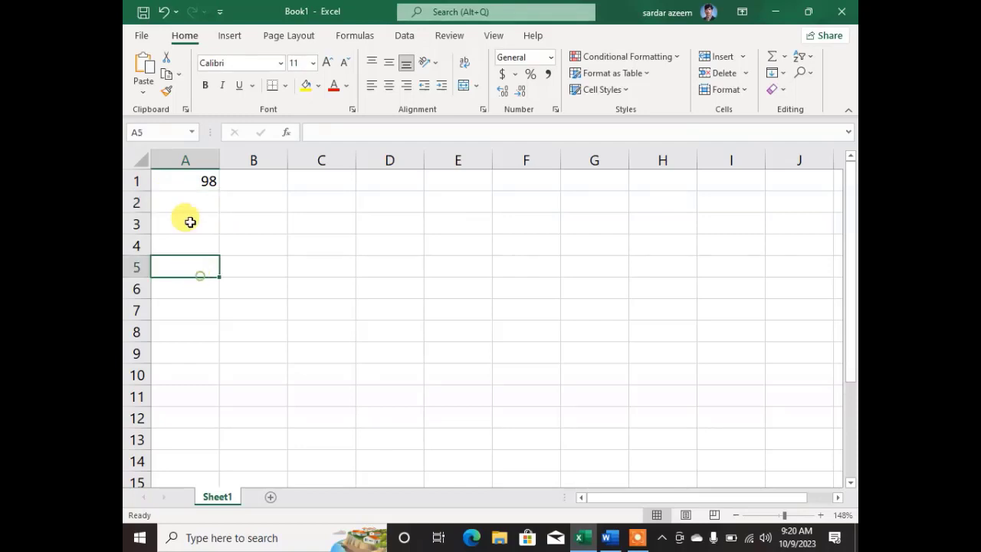
click(200, 174)
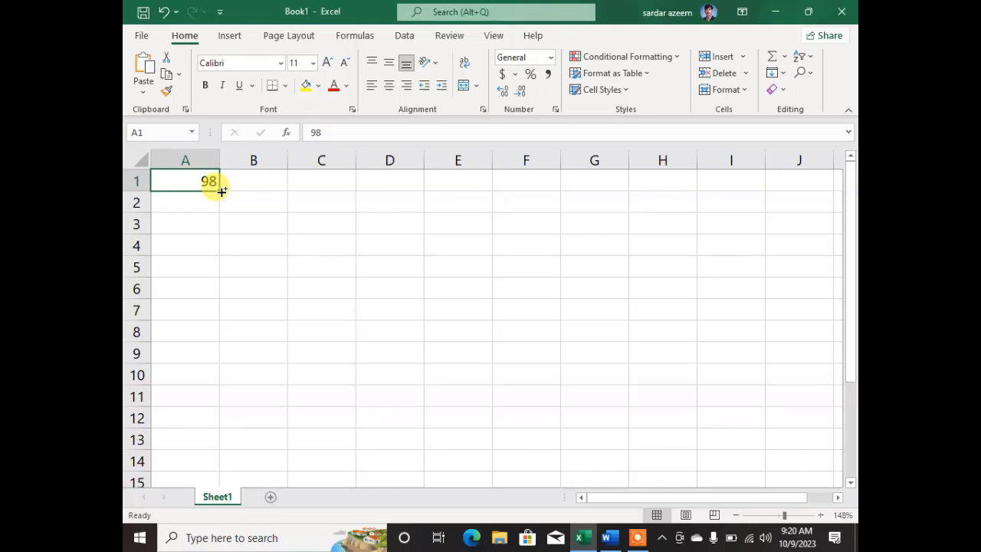
drag(221, 192, 226, 398)
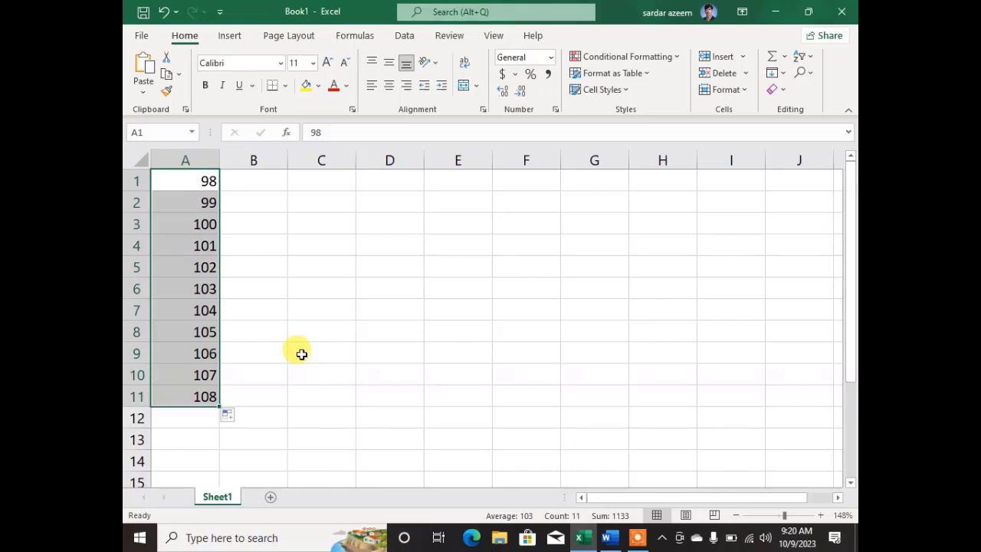
- Enter 98 in cell B1 and 96 in cell B2 as the first two values of column B
click(254, 178)
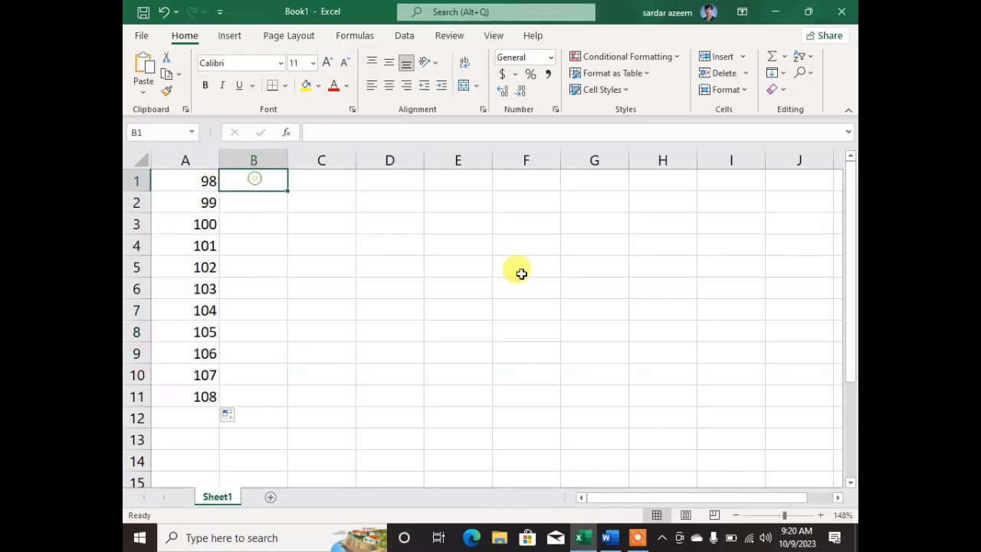
text(98)
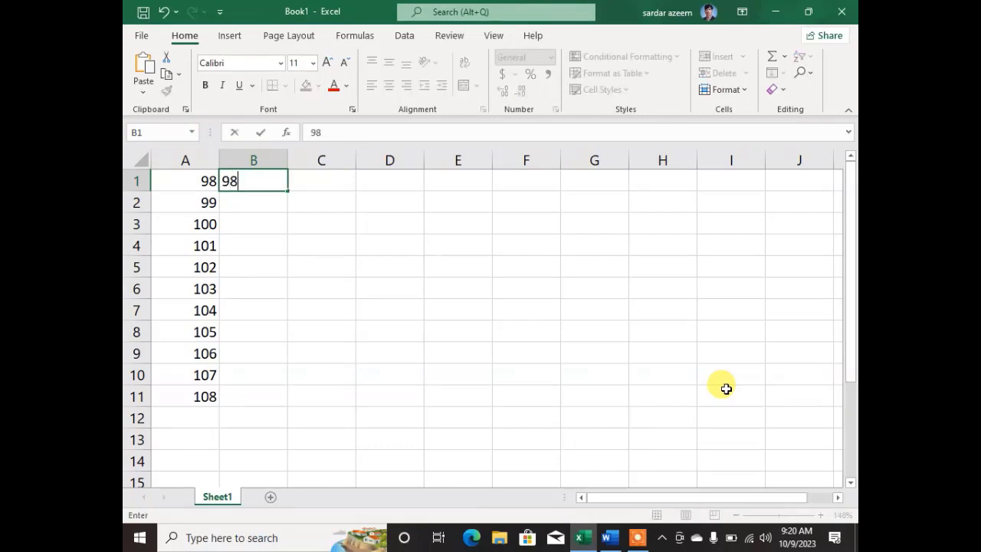
key(Return)
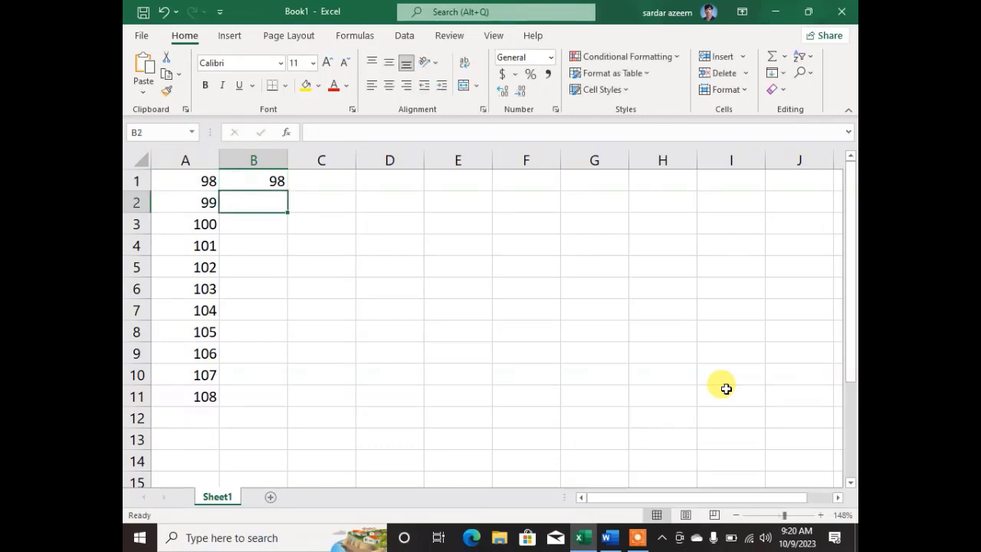
text(96)
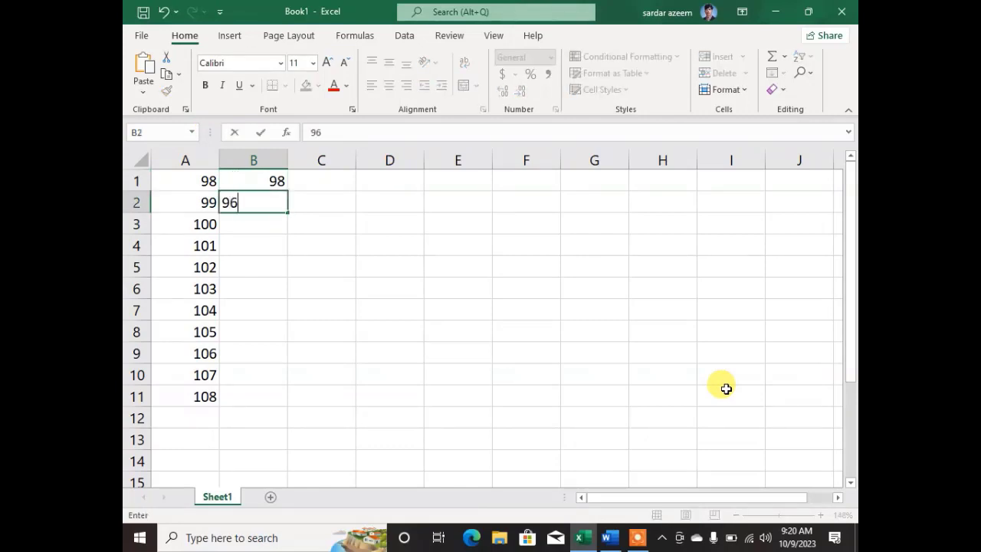
click(249, 242)
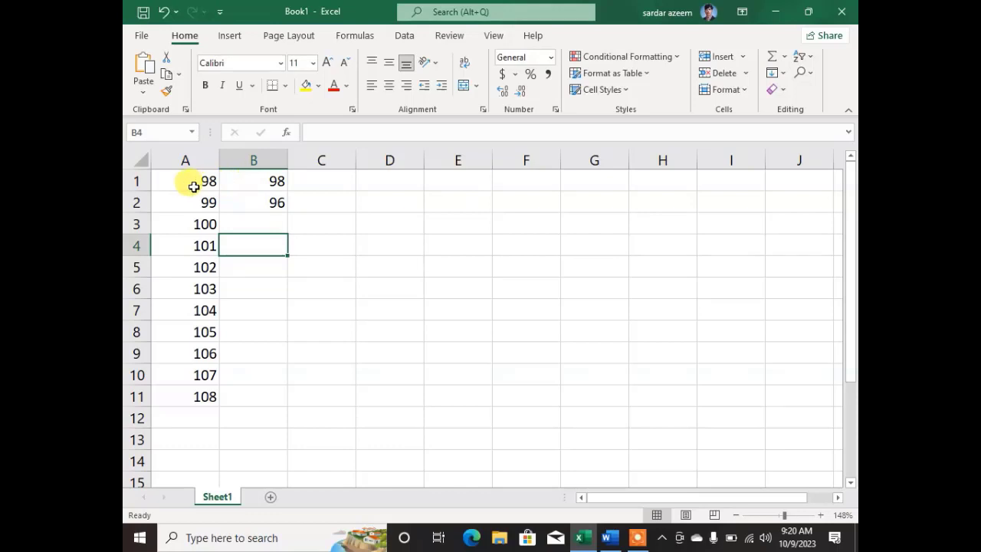
click(234, 181)
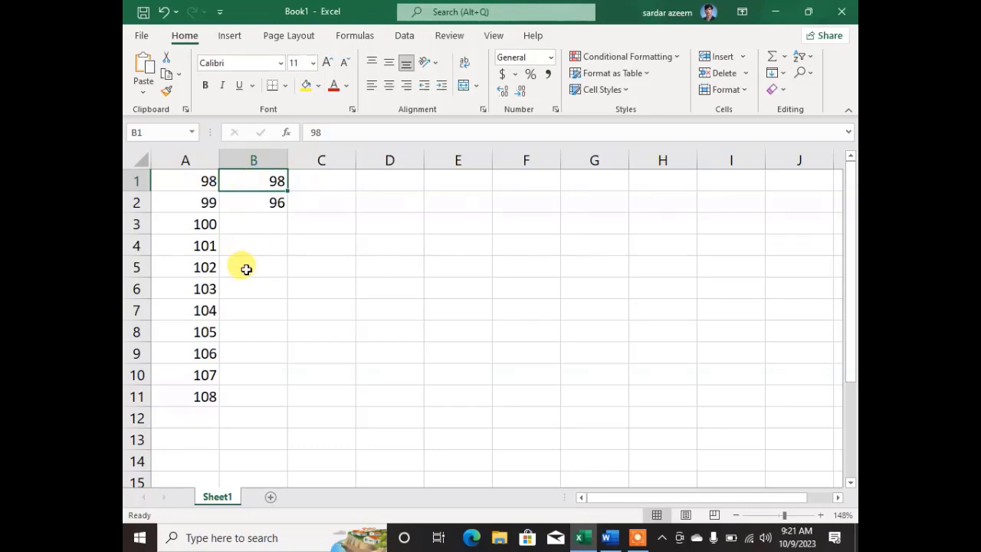
click(243, 220)
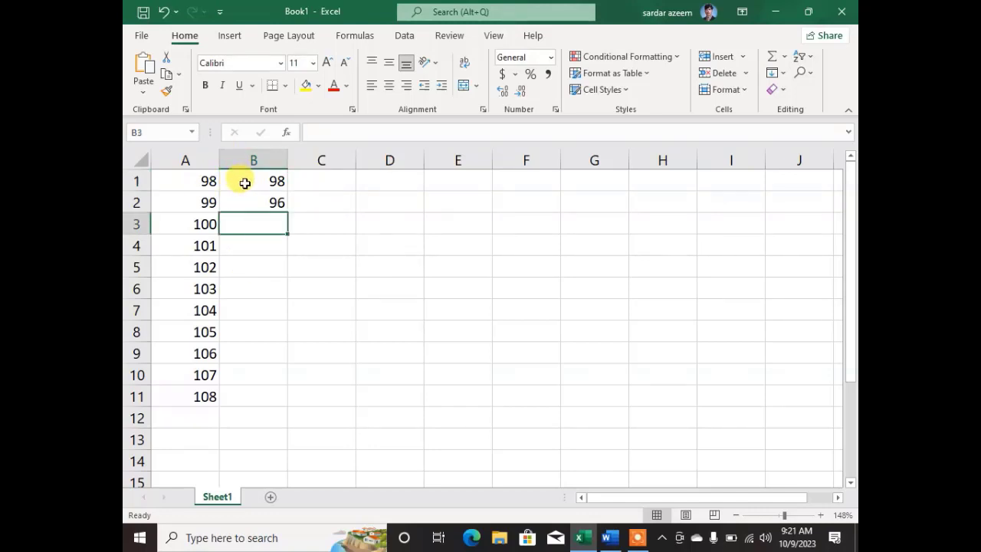
click(246, 182)
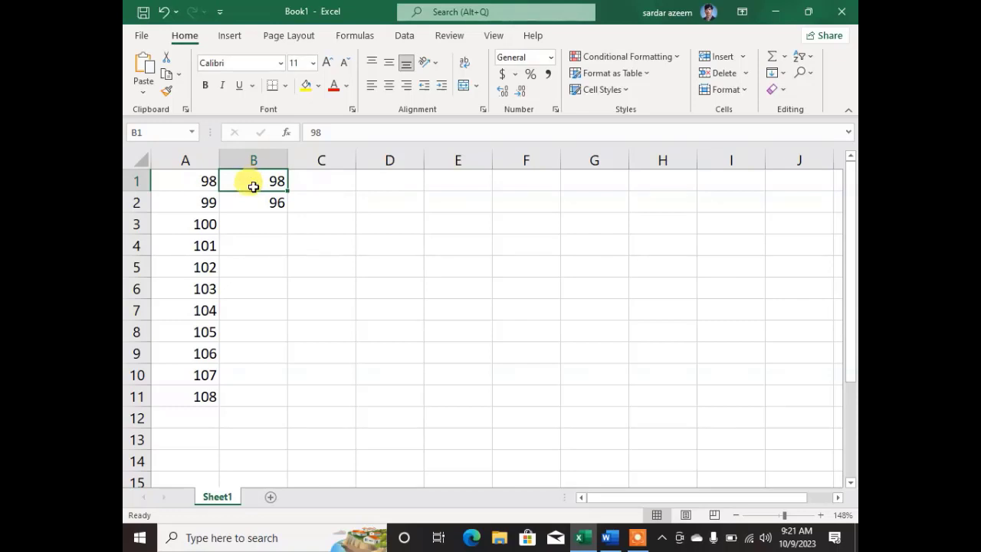
drag(253, 183, 256, 198)
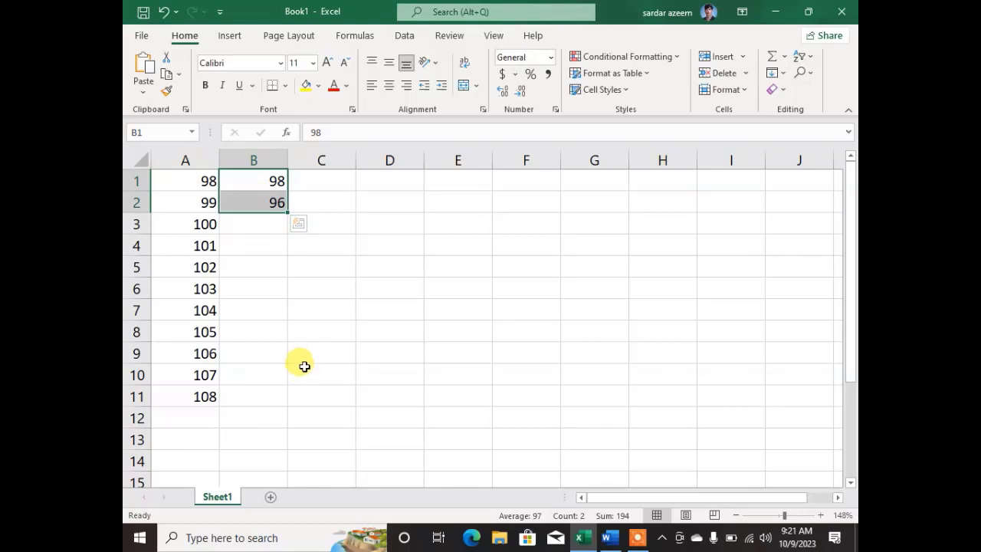
click(292, 281)
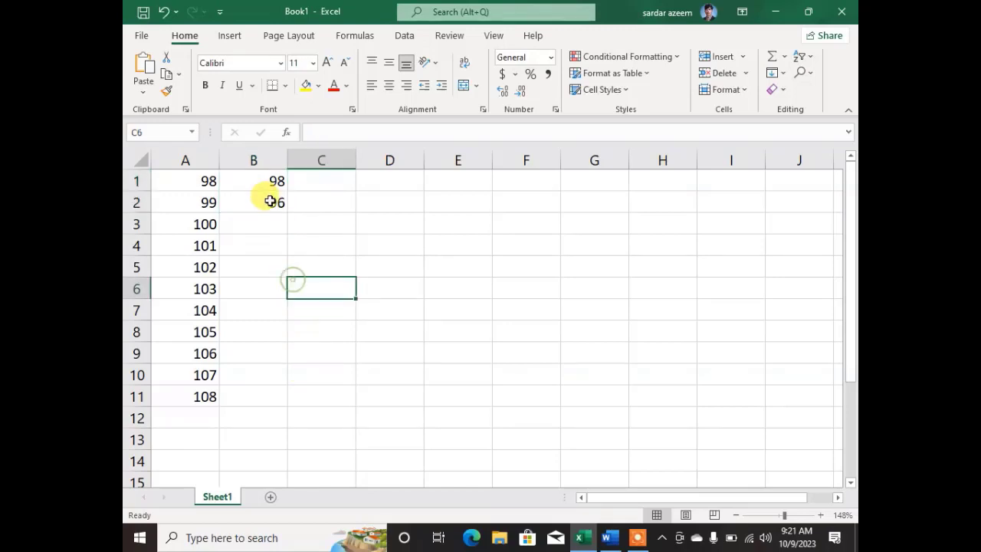
- Extend the number pattern in B1:B2 down to B11, decreasing by 2 per row
click(275, 184)
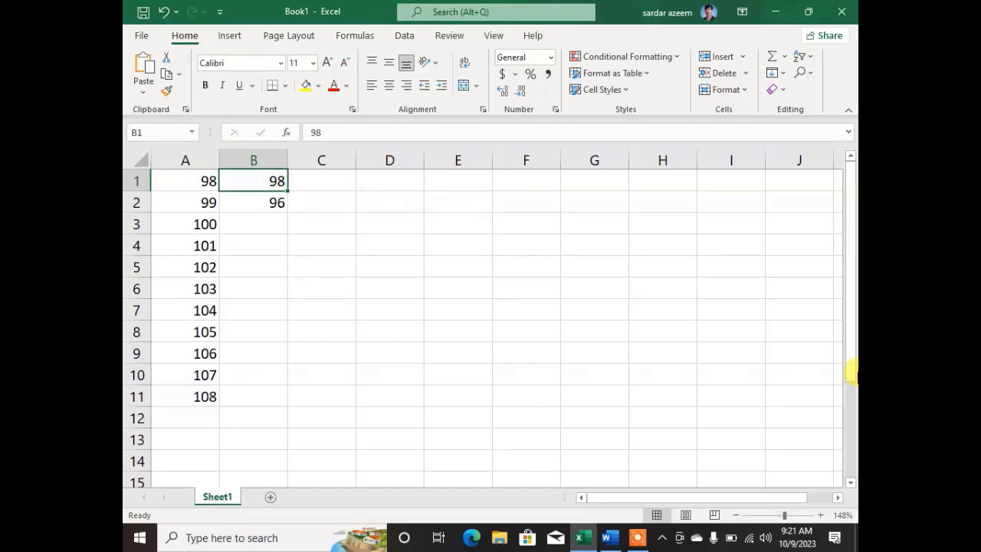
key(shift+Down)
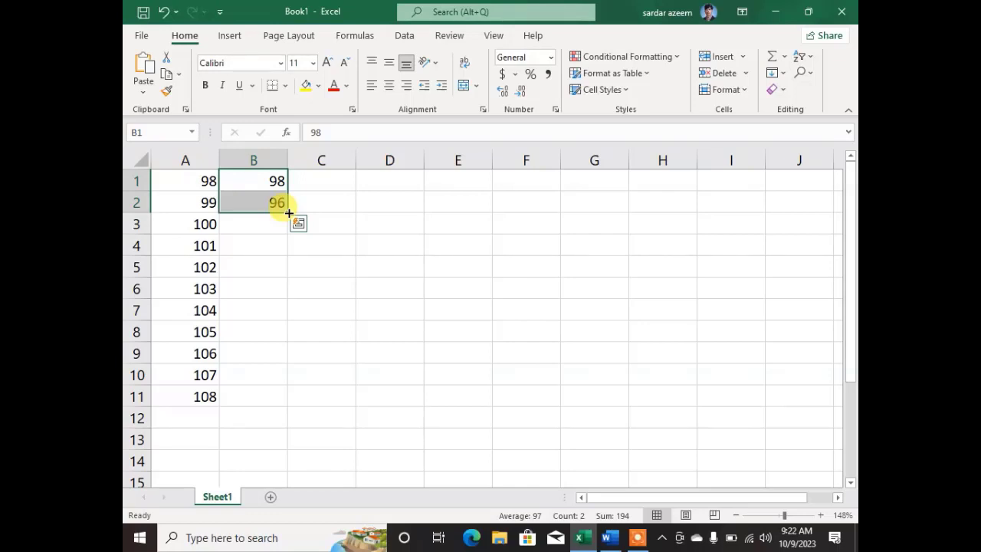
drag(289, 212, 284, 401)
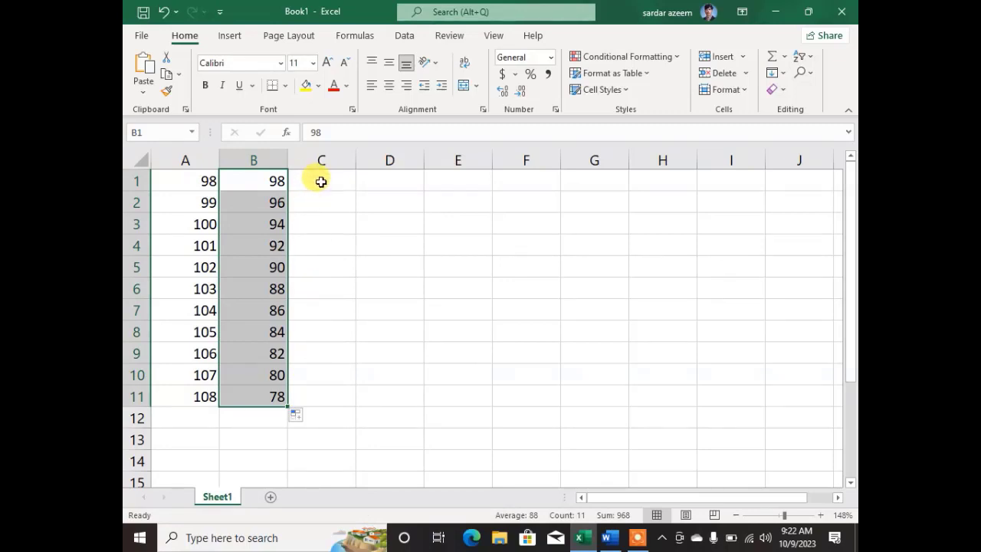
- Enter 15 in C1 and 20 in C2, and extend the pattern down to C11 in increments of 5
click(322, 182)
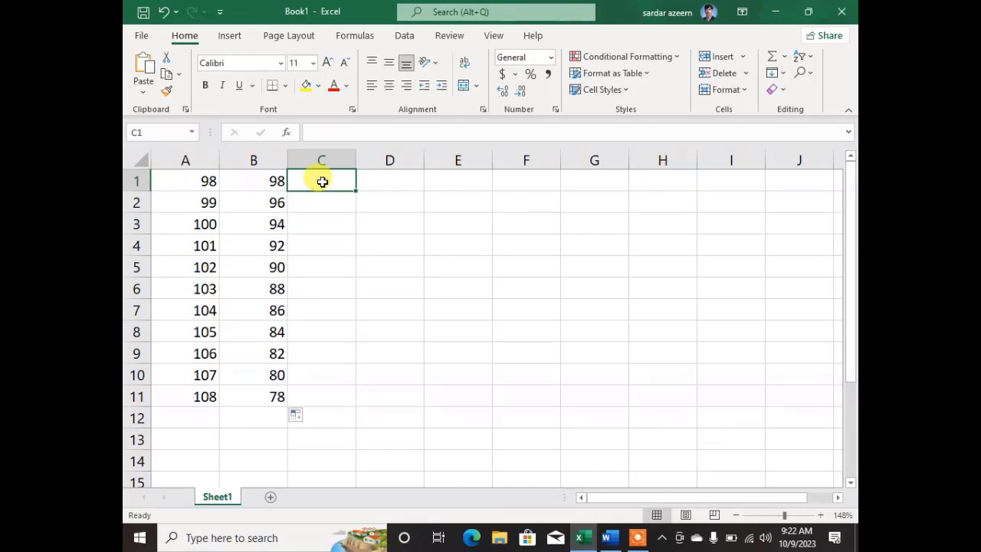
text(15)
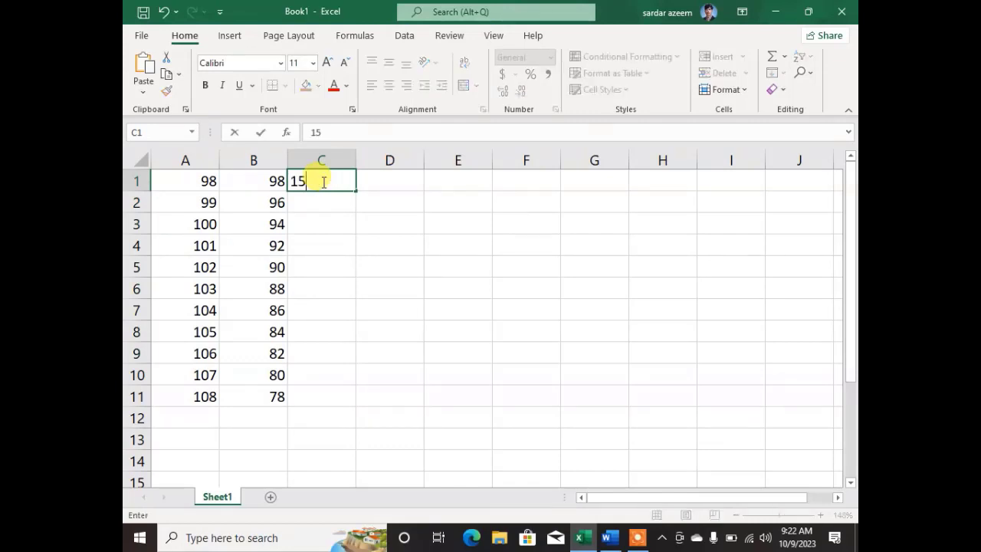
key(Tab)
click(322, 181)
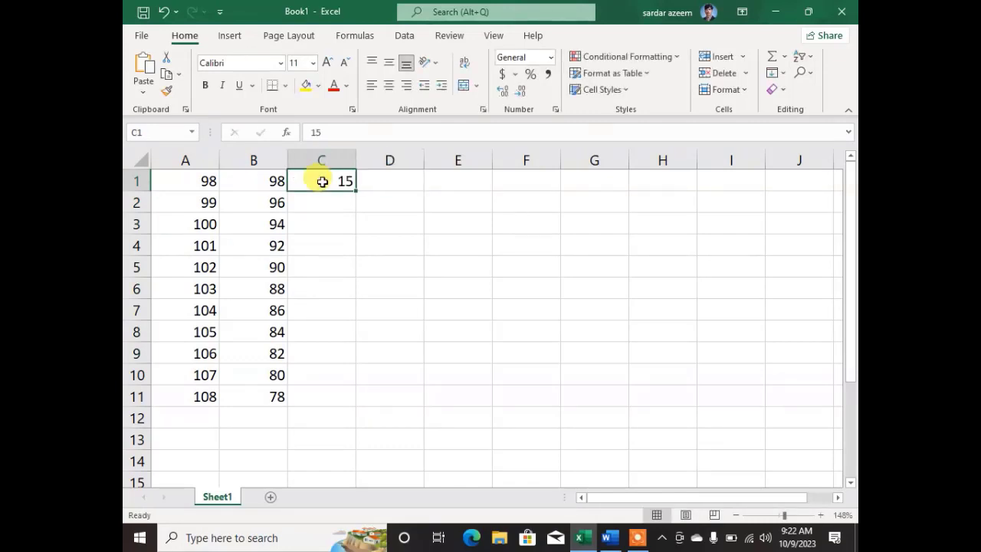
key(Return)
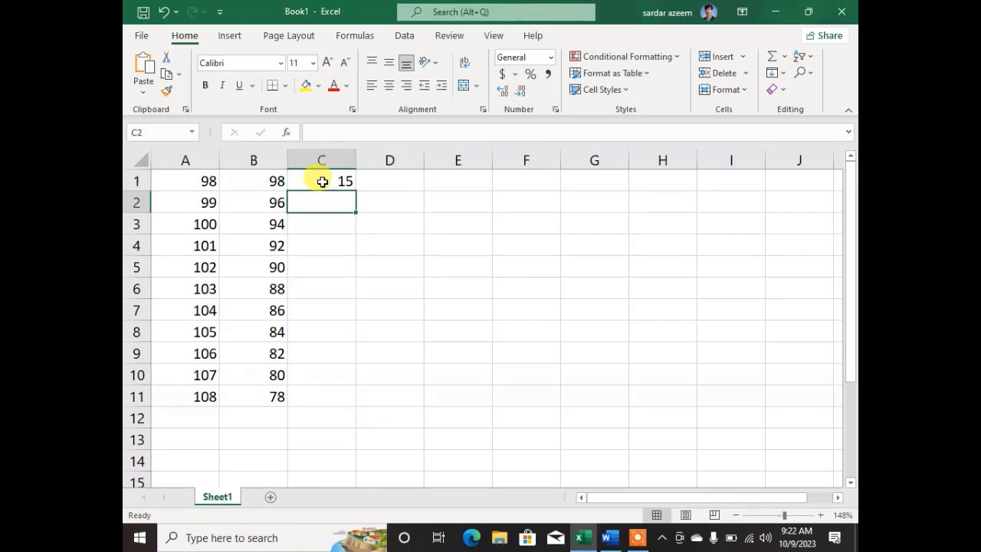
text(20)
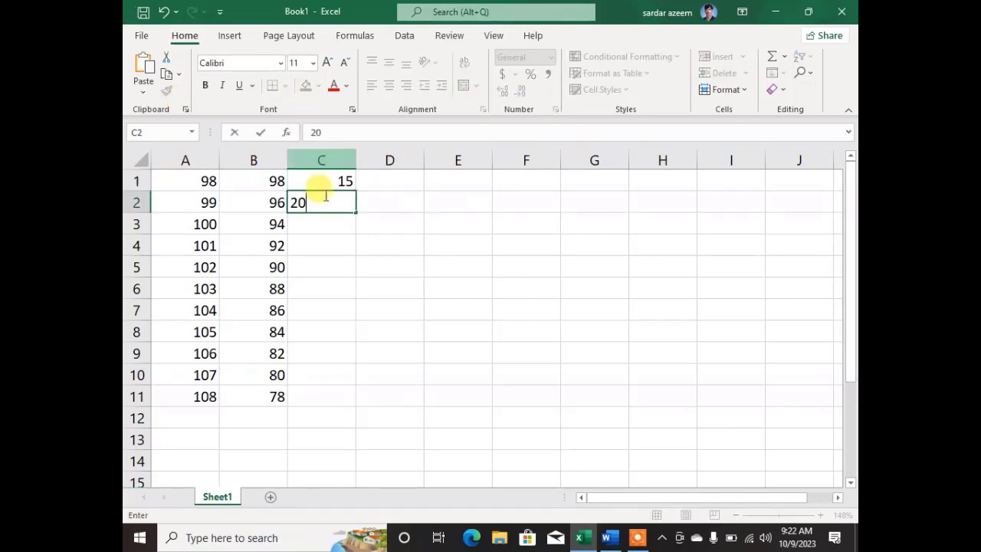
click(338, 249)
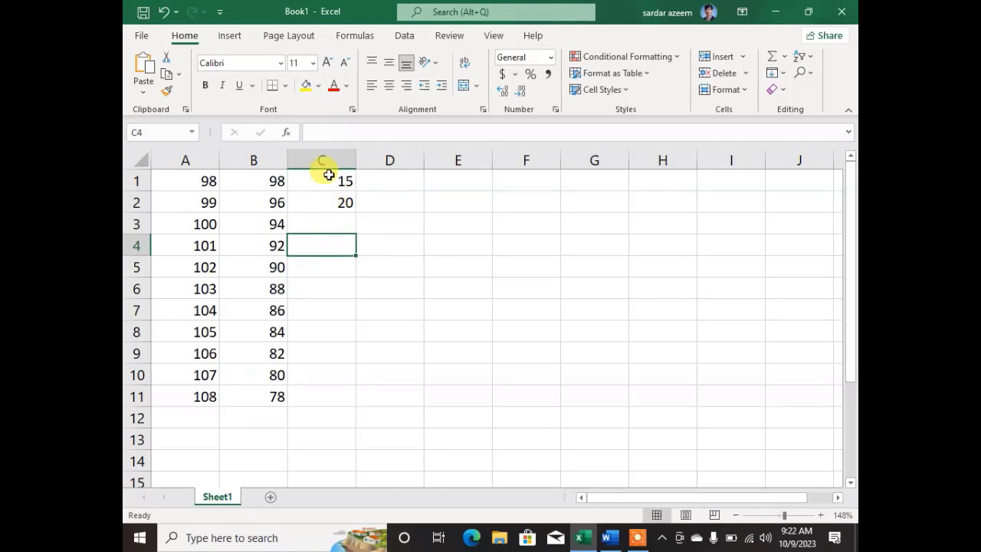
drag(328, 175, 360, 399)
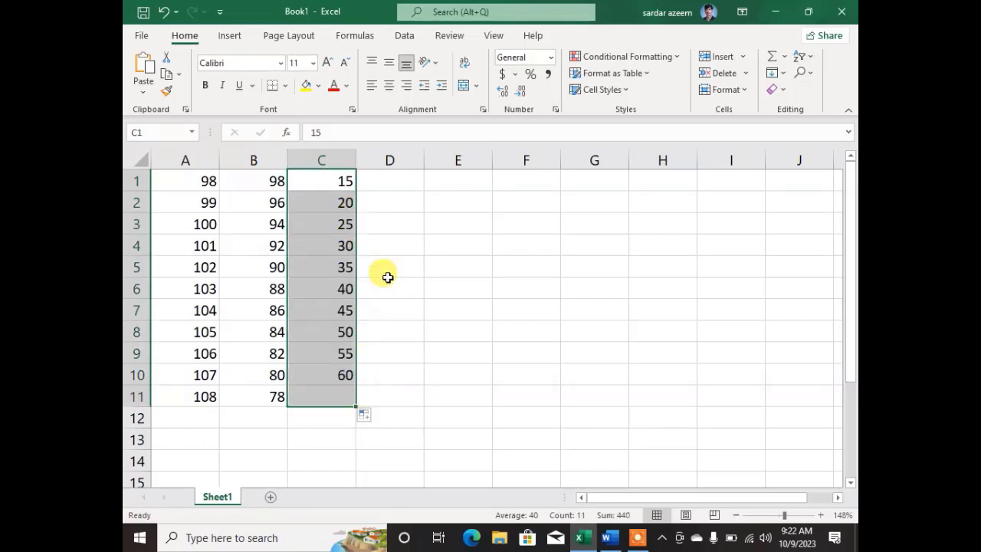
- Enter 1000 in D1 and 1050 in D2, and extend the pattern down to D11 in increments of 50
click(387, 175)
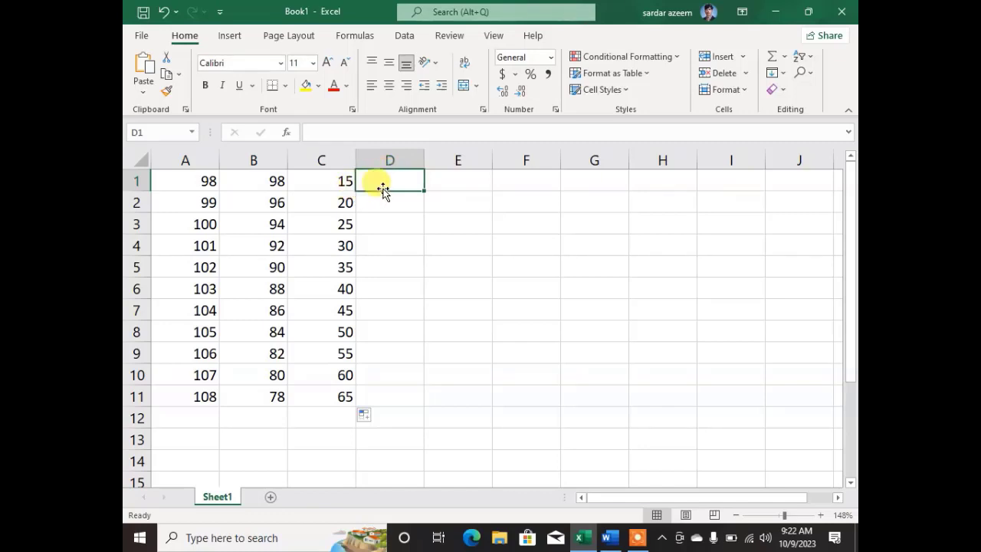
text(1000)
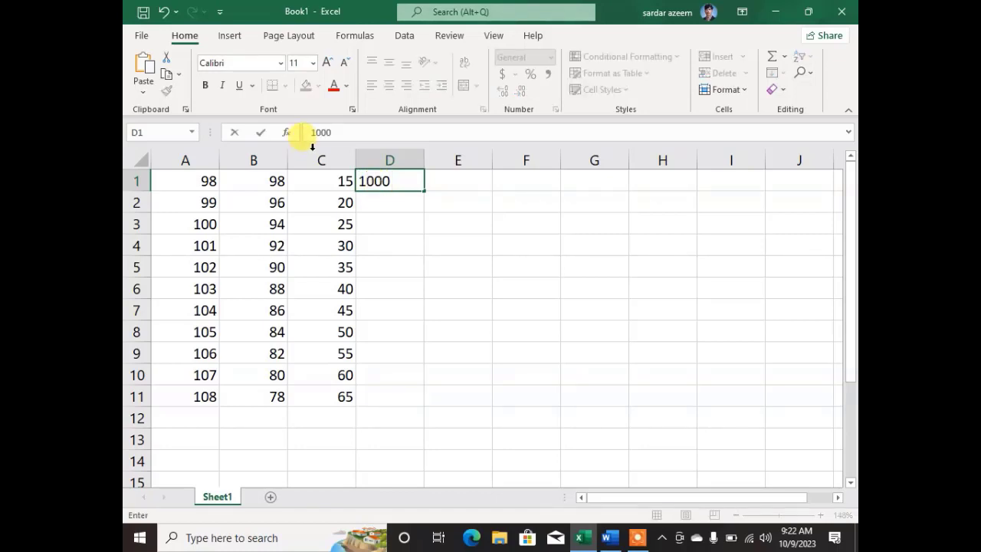
click(376, 204)
text(150)
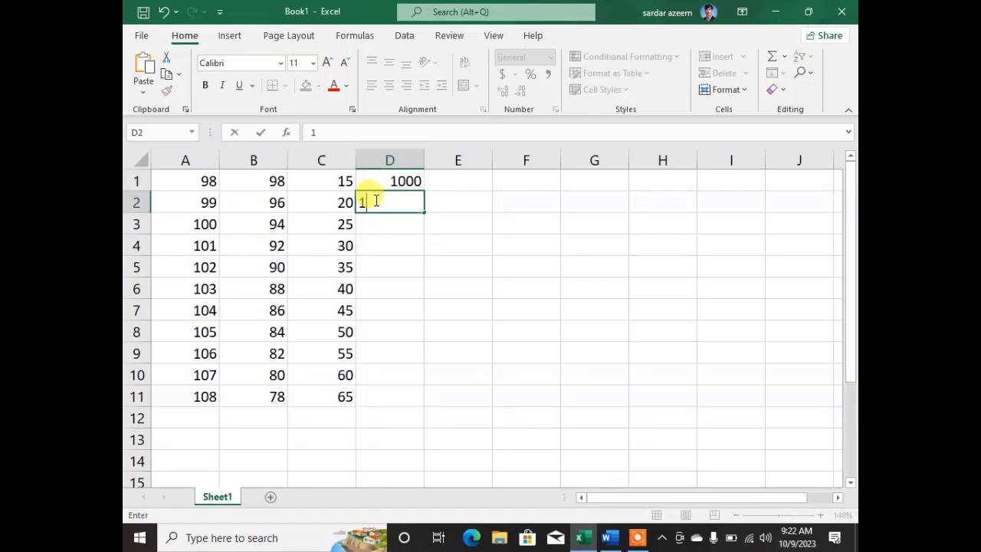
key(BackSpace)
key(BackSpace)
text(050)
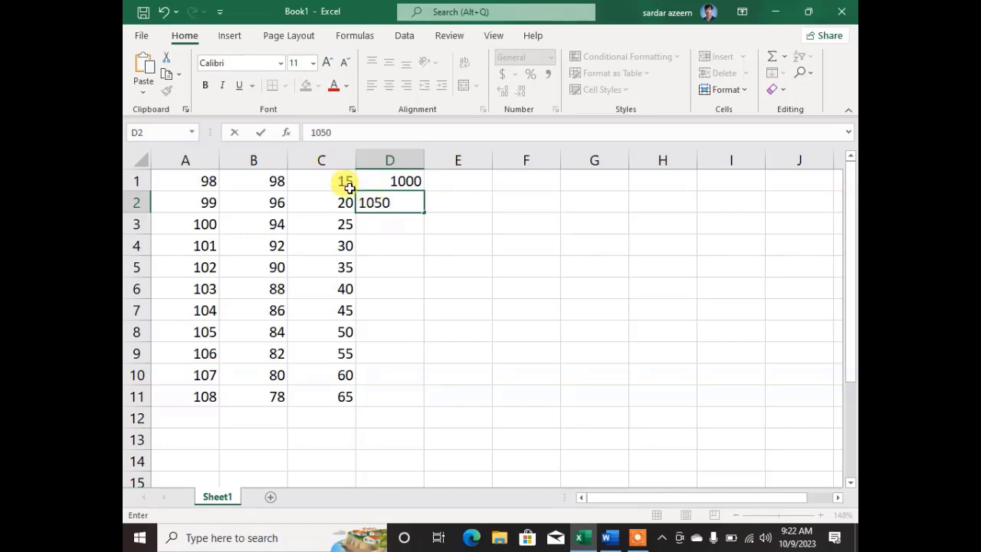
click(418, 270)
drag(387, 179, 418, 399)
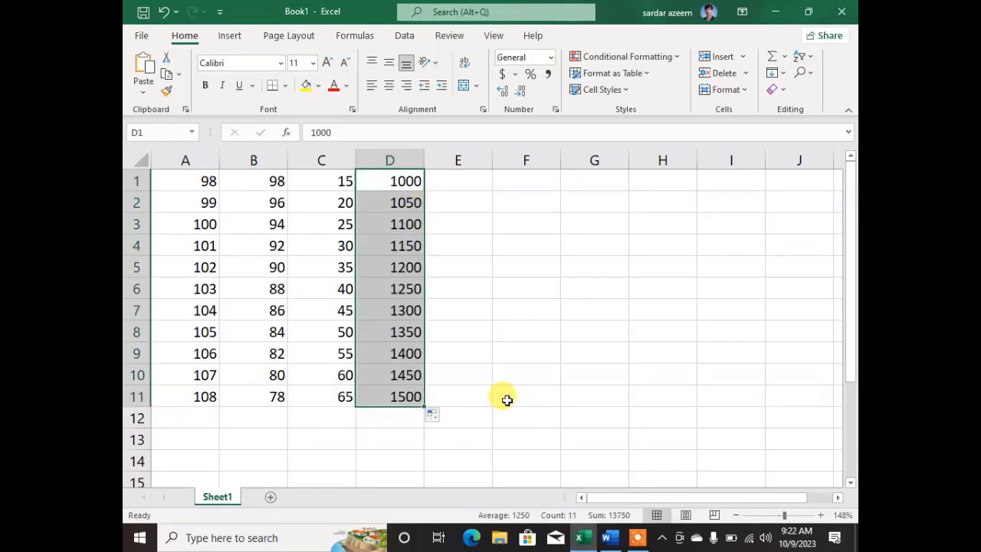
click(499, 353)
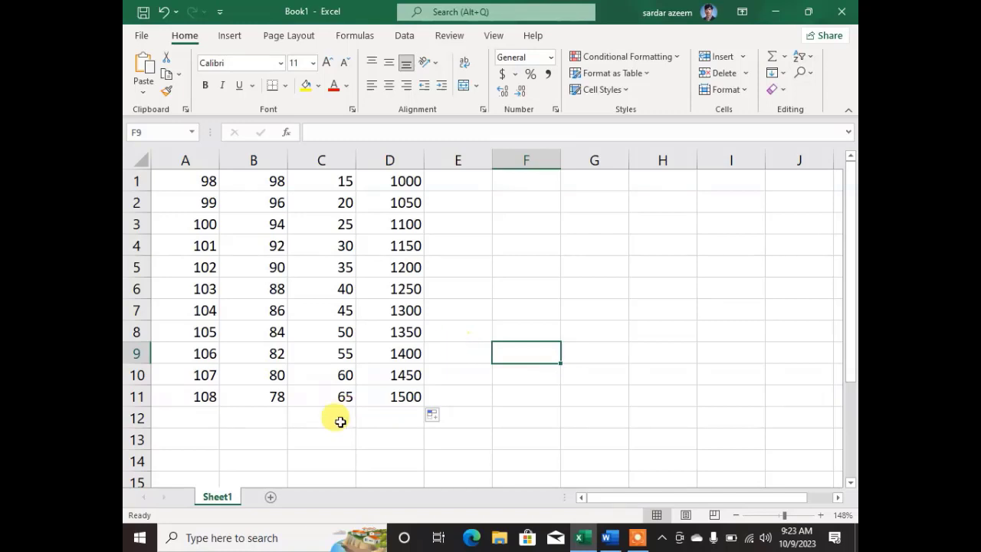
- Add a new worksheet and begin the SUM syntax example in cell B2 with =sum(first cell no:
click(270, 497)
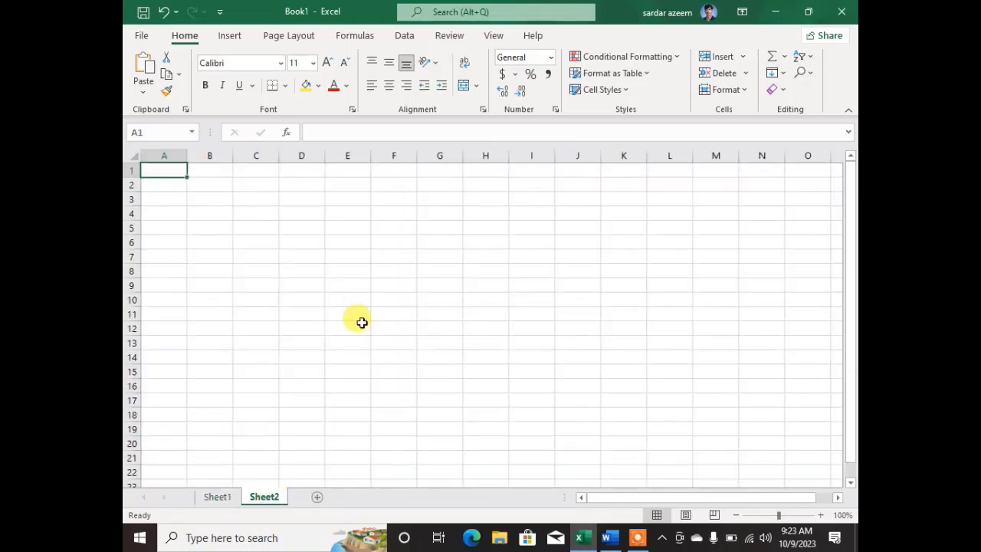
click(796, 516)
click(301, 233)
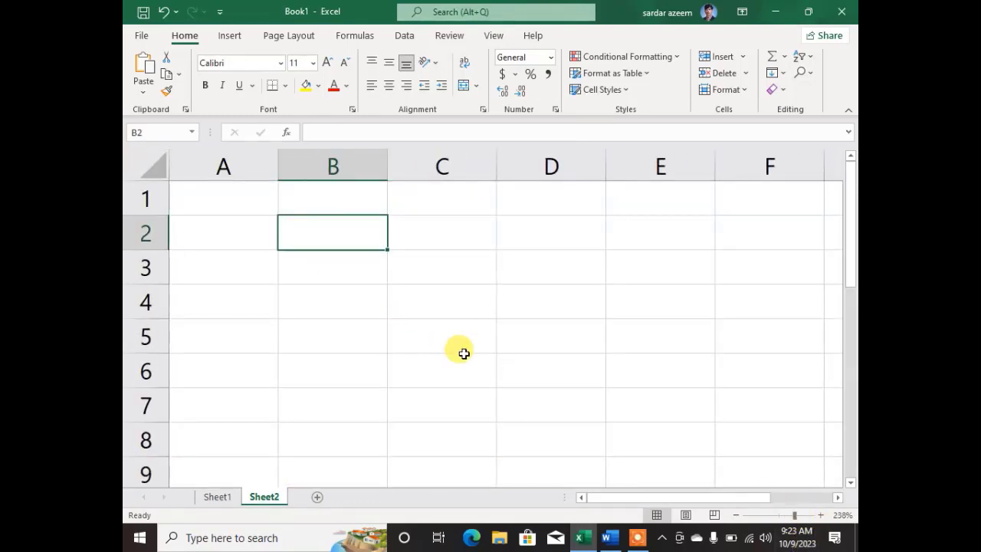
text(=)
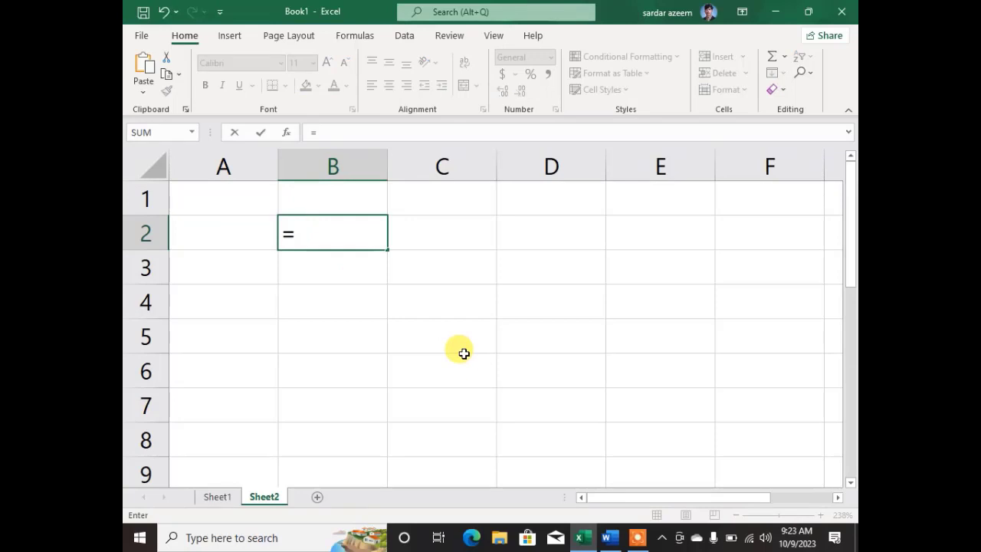
text(sum)
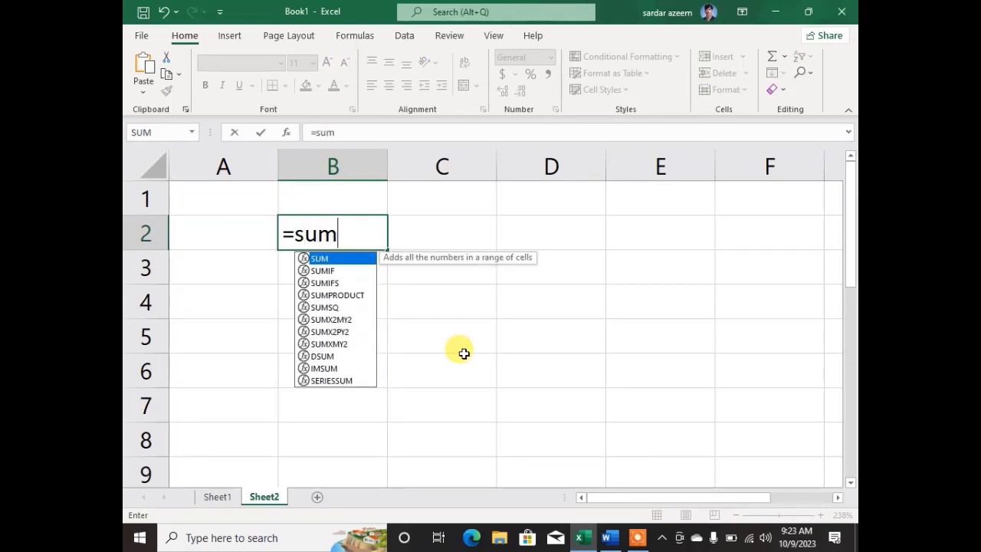
text(()
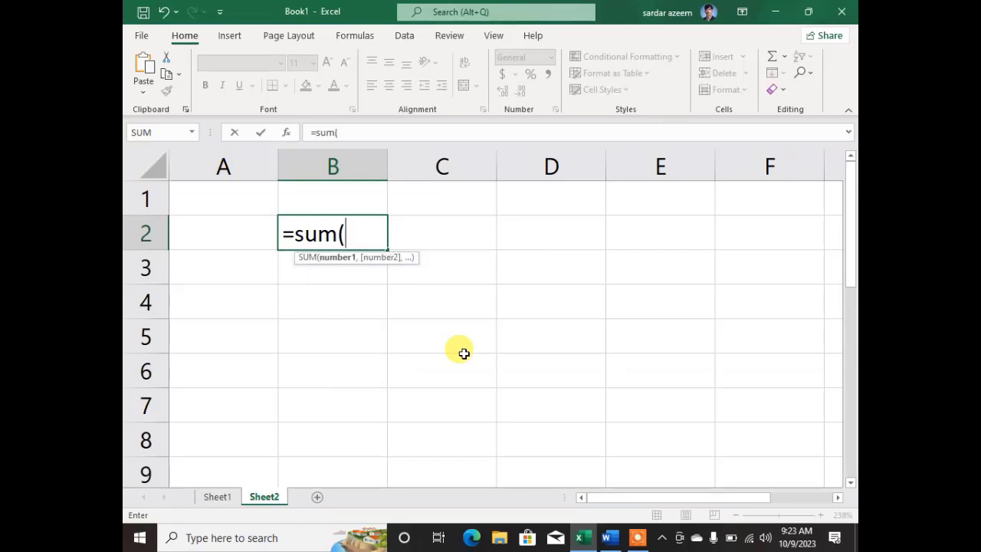
text(first)
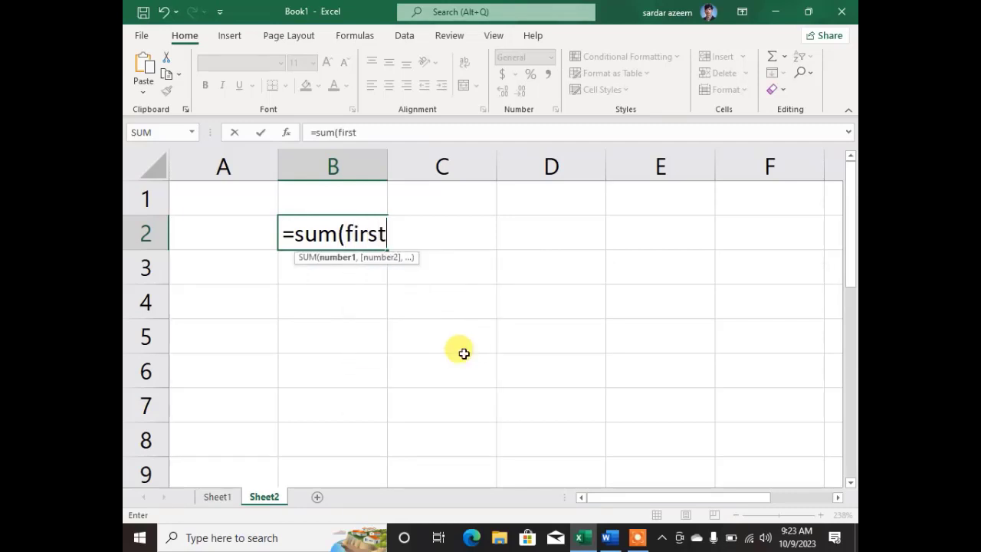
text( ce;;)
key(BackSpace)
key(BackSpace)
text(l)
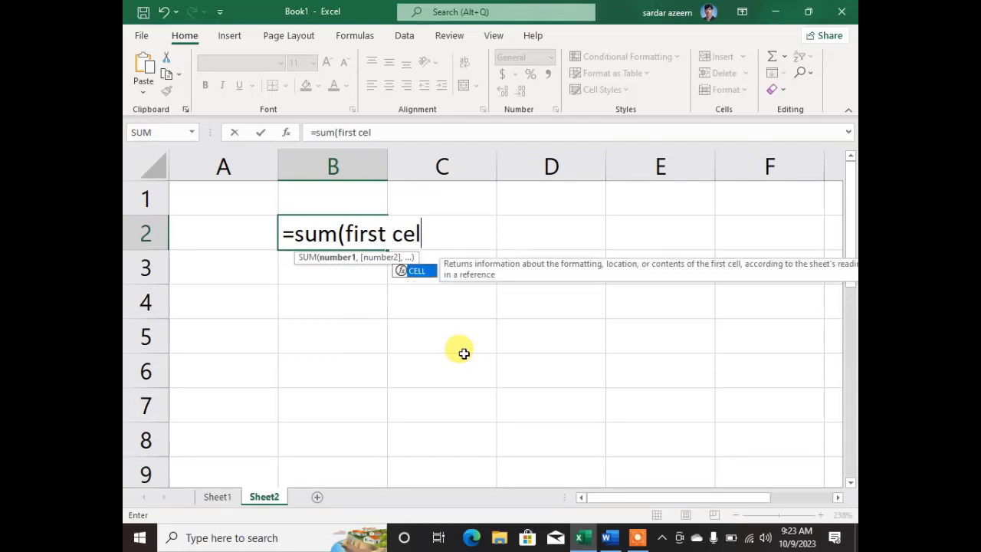
text(l no)
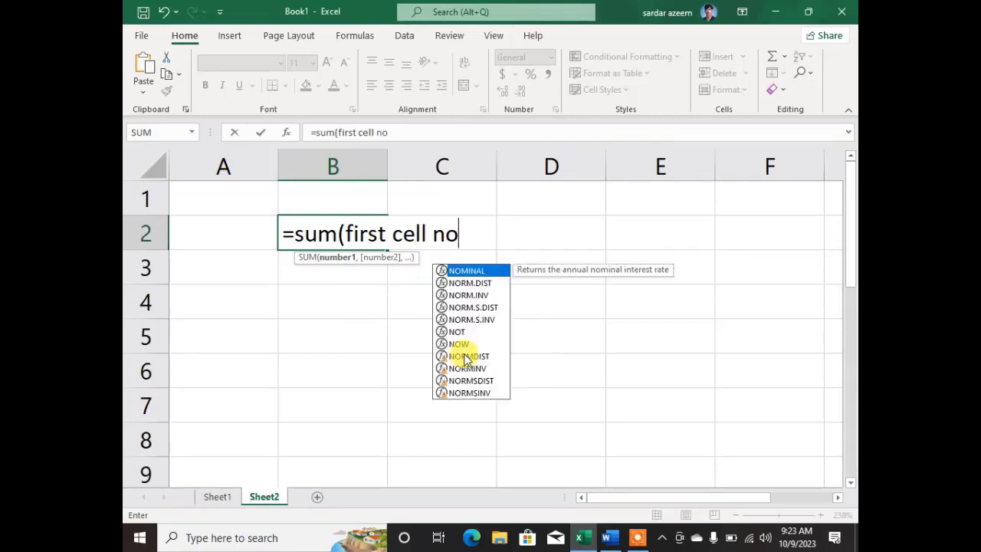
text(:)
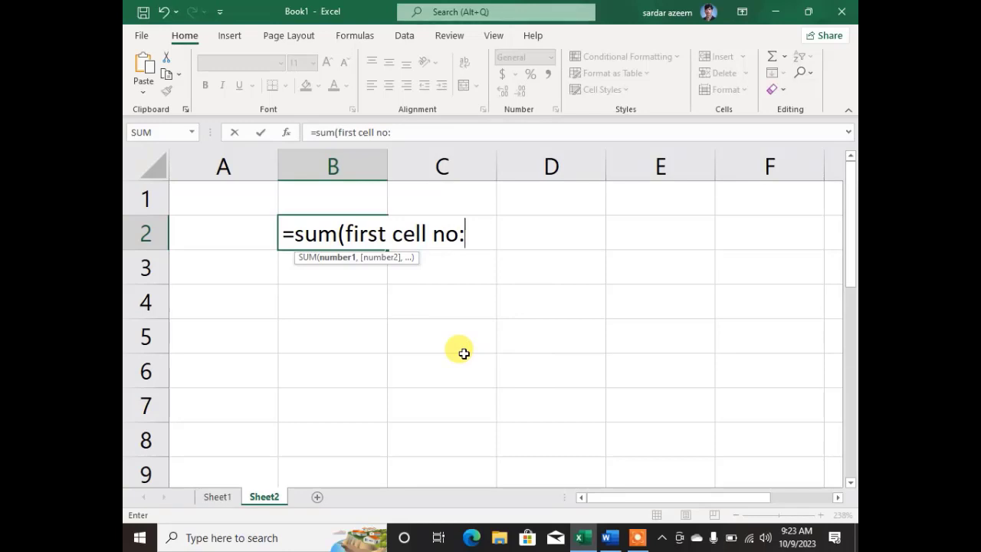
- Complete the SUM syntax example in B2 by adding Last Cell no) after the colon
text(Lasr)
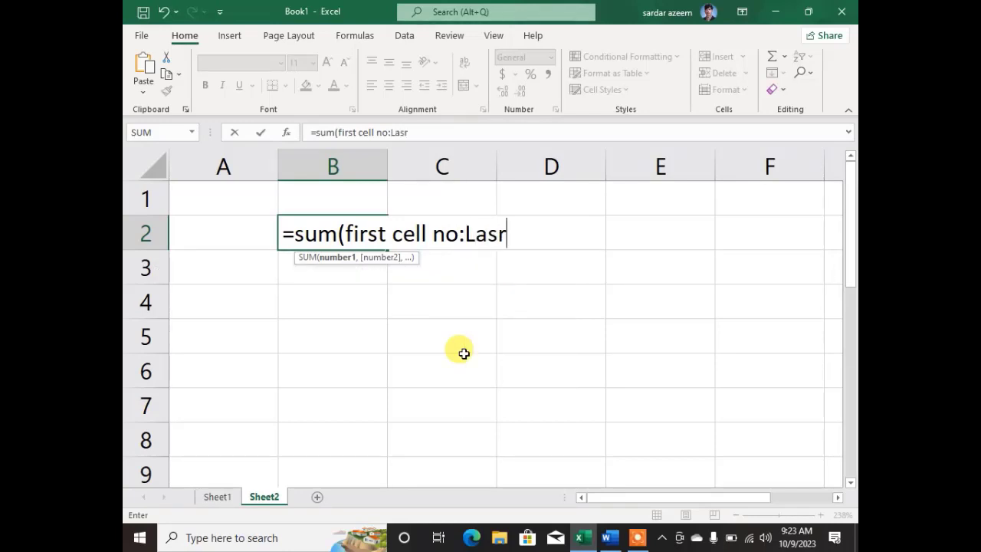
key(BackSpace)
text(t X)
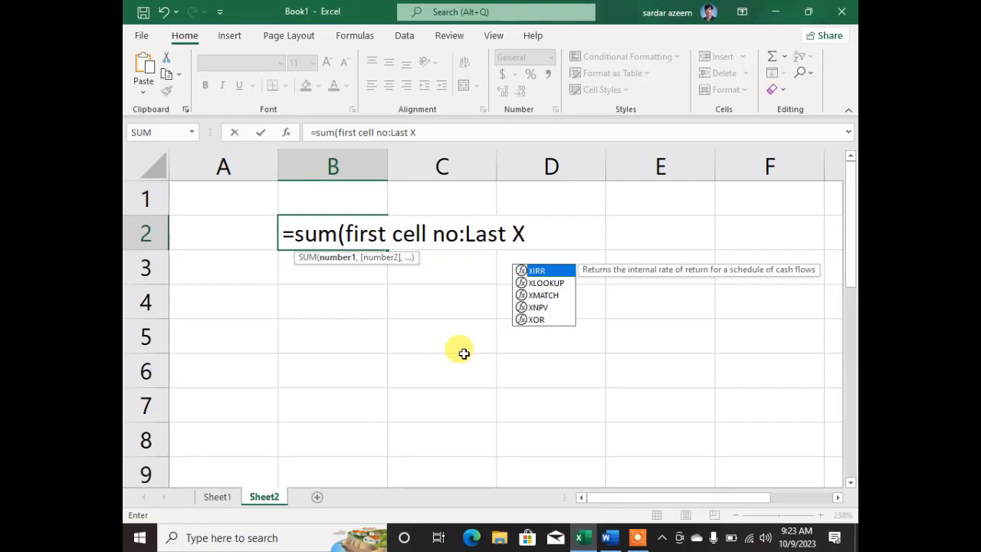
key(BackSpace)
text(Ce)
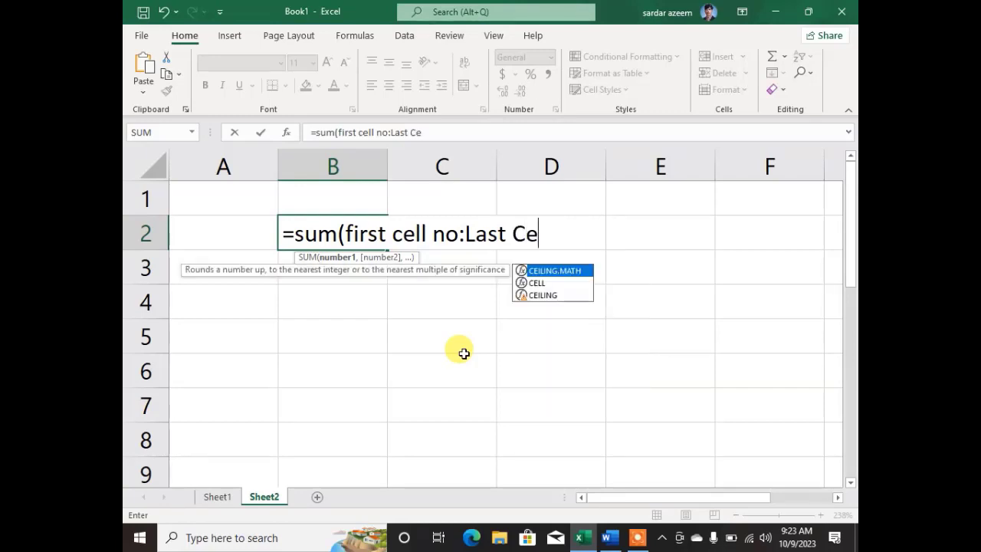
text(ll no)
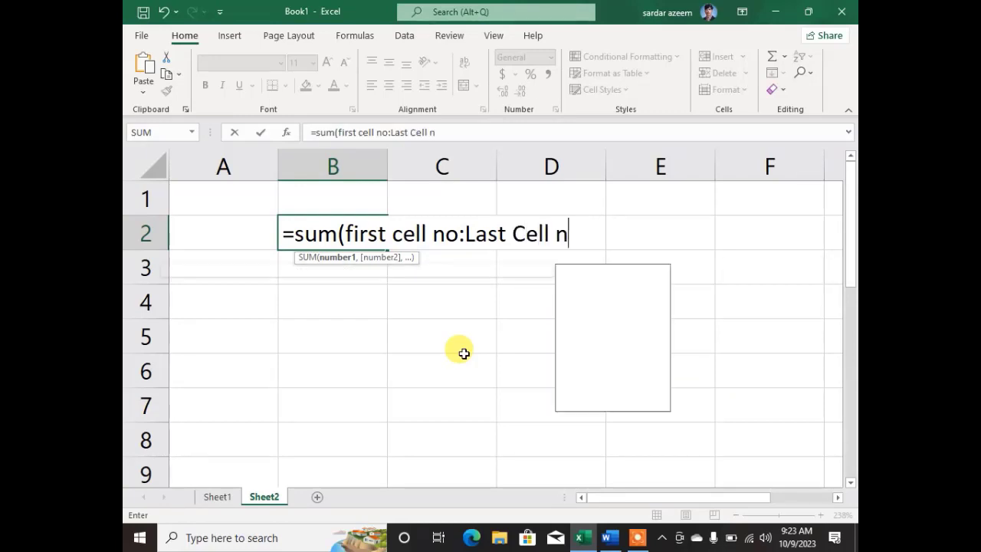
text())
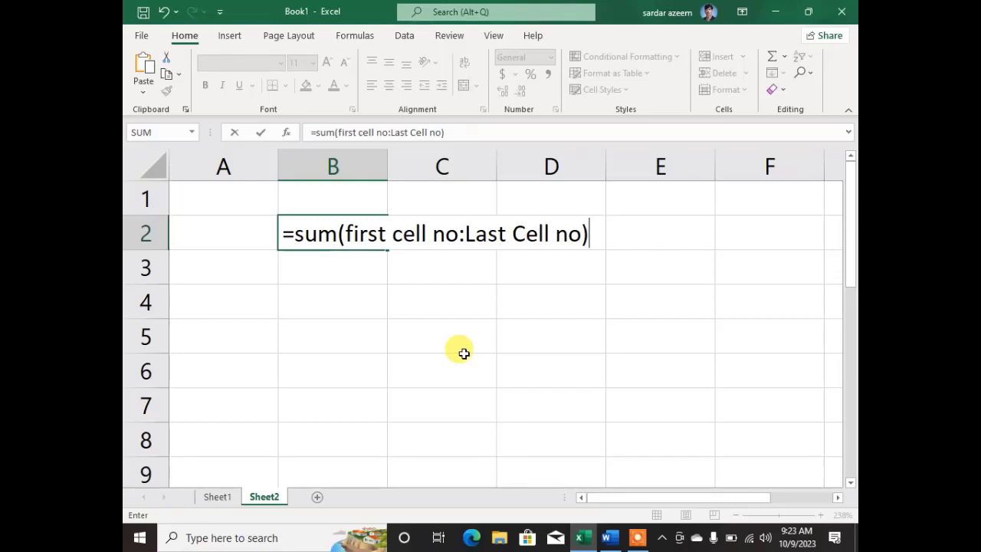
- Remove the leading equals sign from the syntax example in B2 and store it as plain text
click(316, 132)
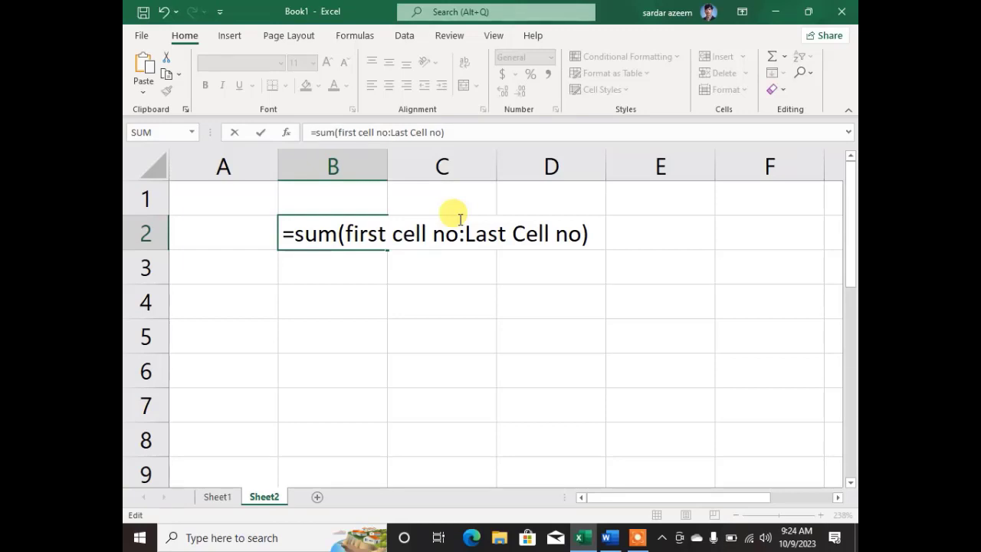
key(BackSpace)
key(Return)
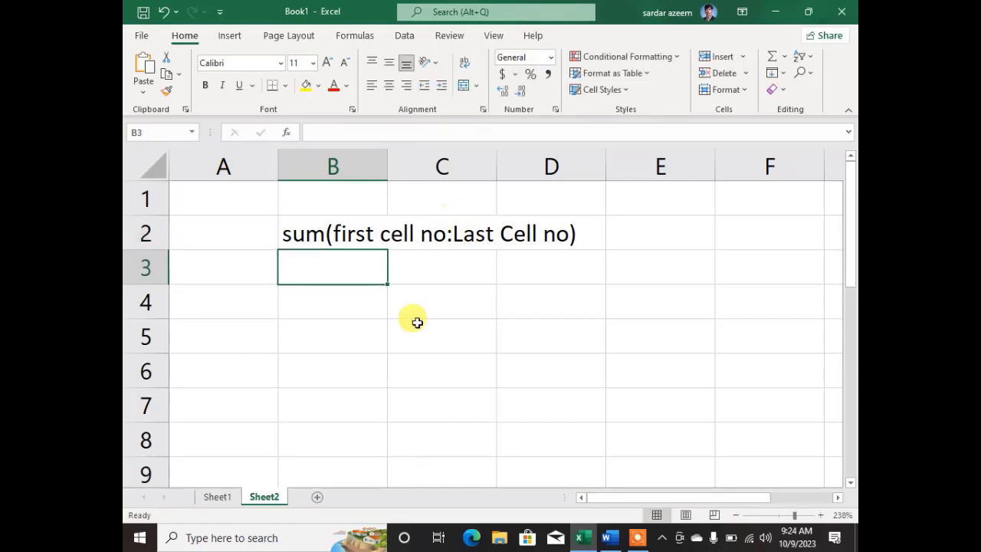
- Return to Sheet1 and total the numbers of column A in cell A12 with the formula =sum(a1:a11)
click(214, 499)
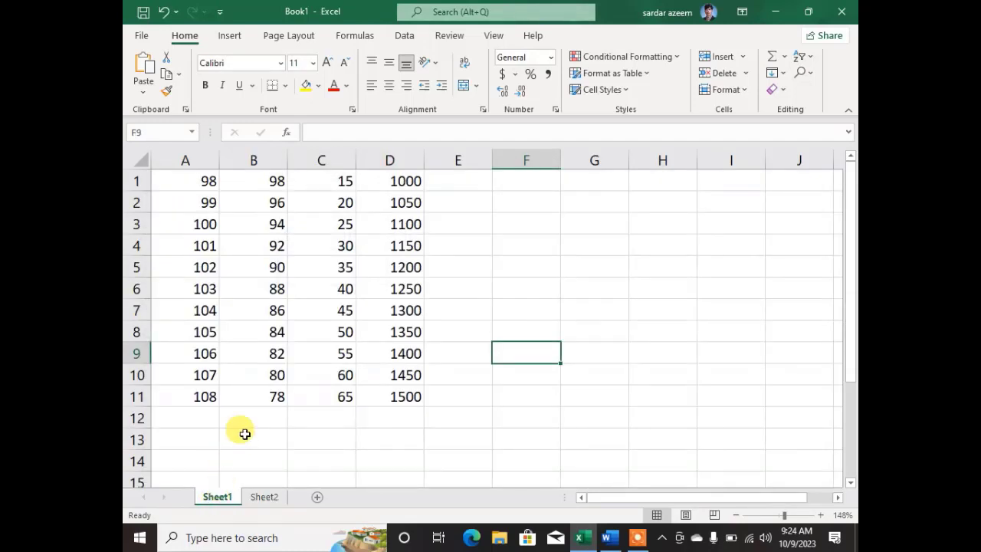
click(201, 415)
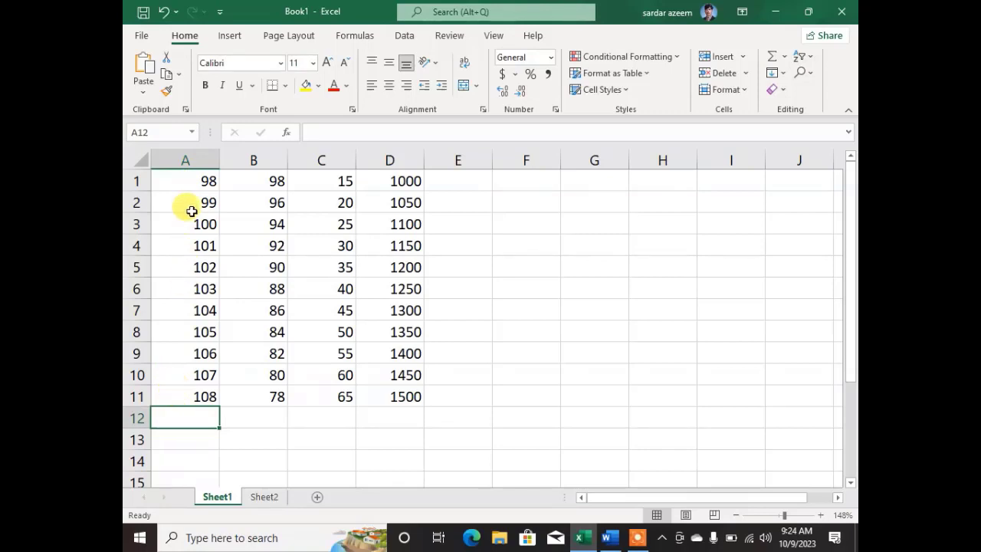
click(182, 181)
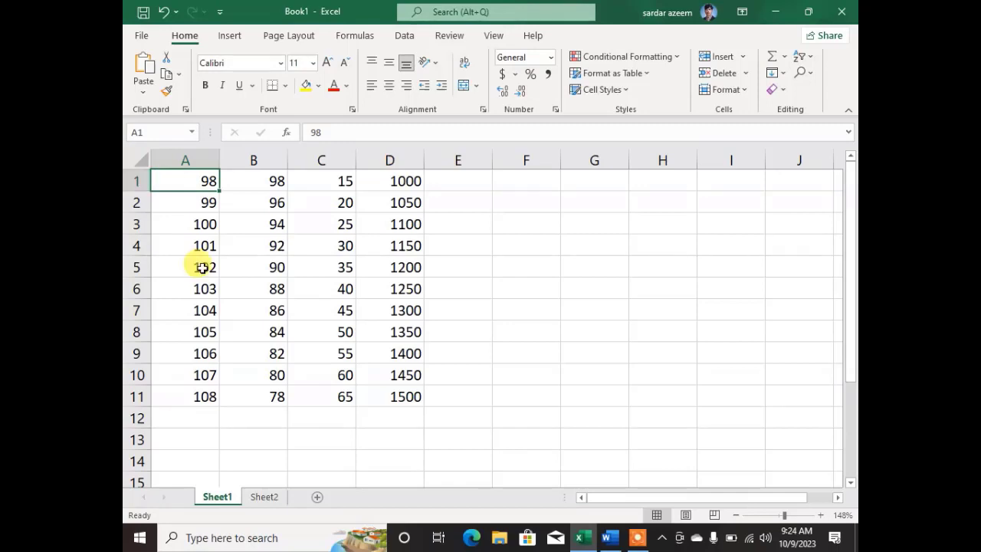
click(206, 395)
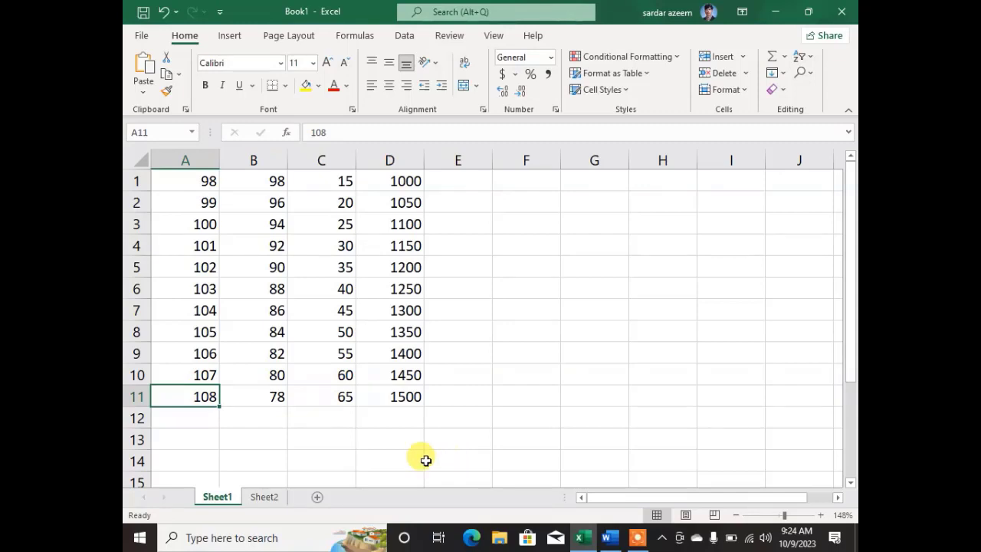
click(185, 418)
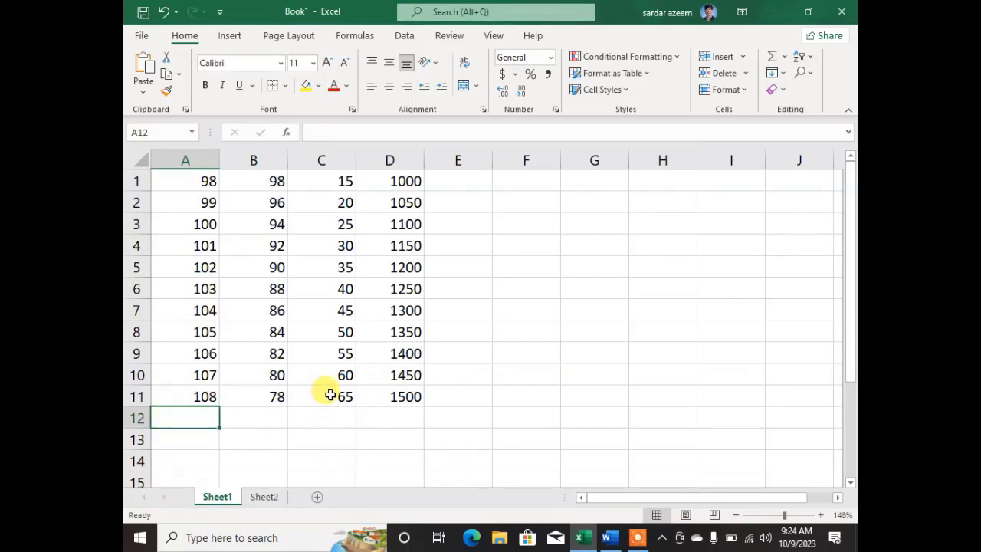
scroll(330, 392, down, 2)
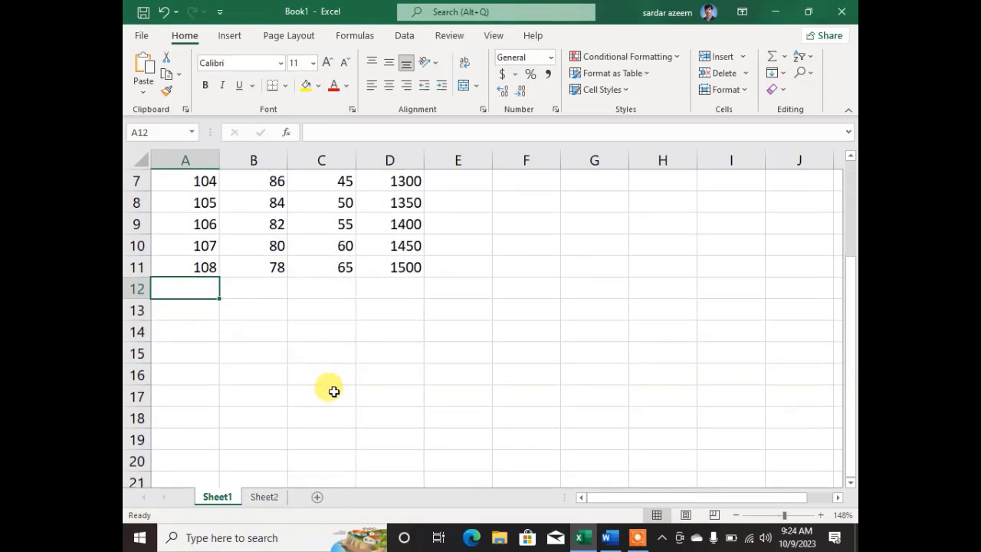
text(=sum)
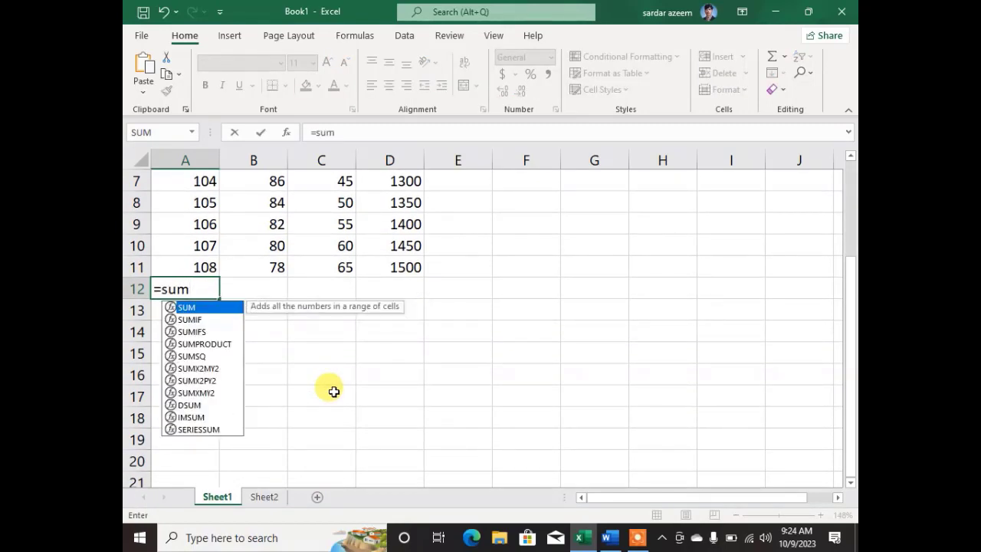
text(()
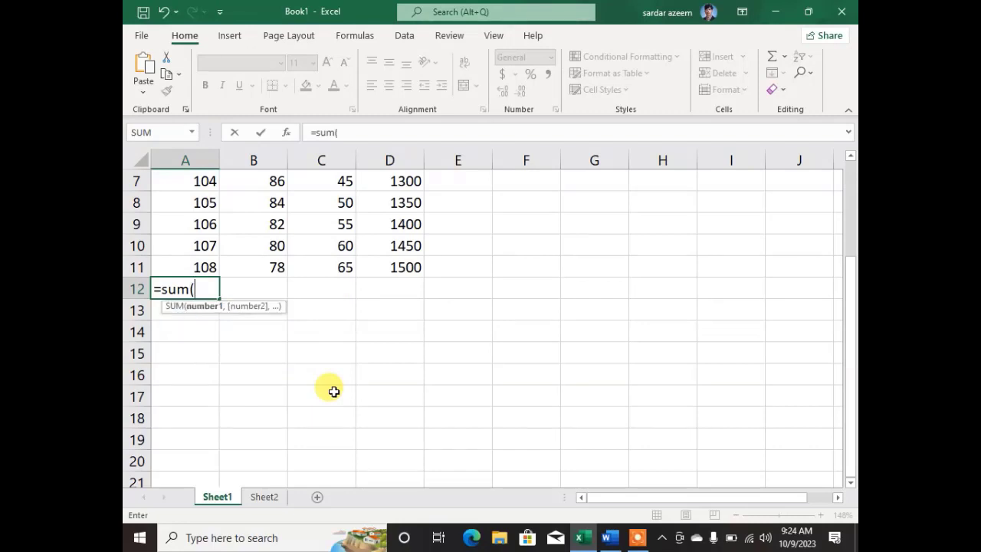
text(a1:a11)
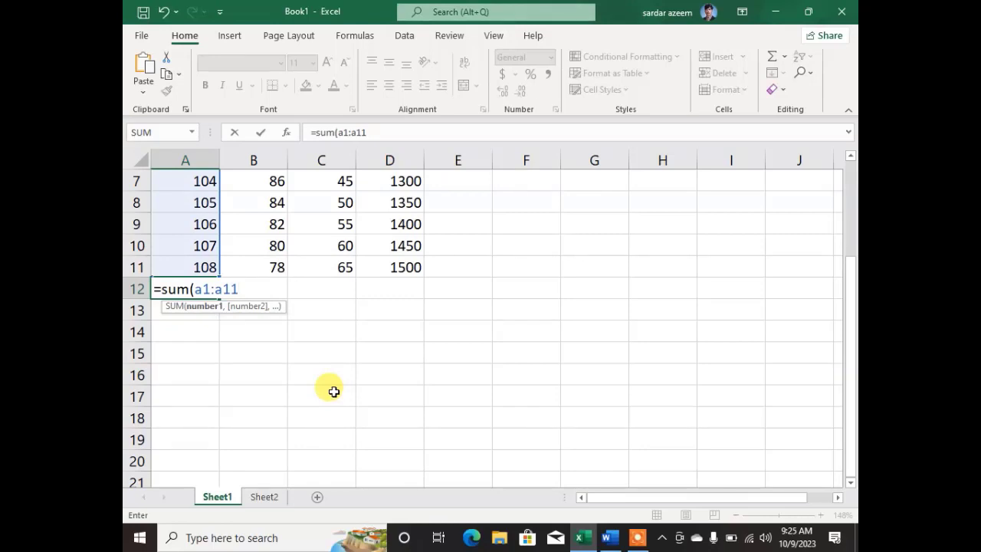
text())
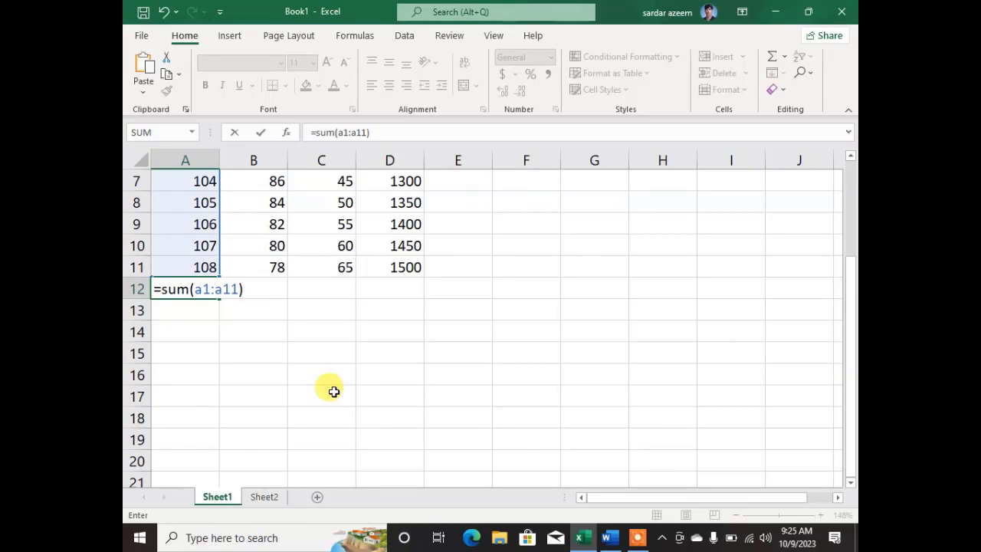
scroll(302, 404, up, 2)
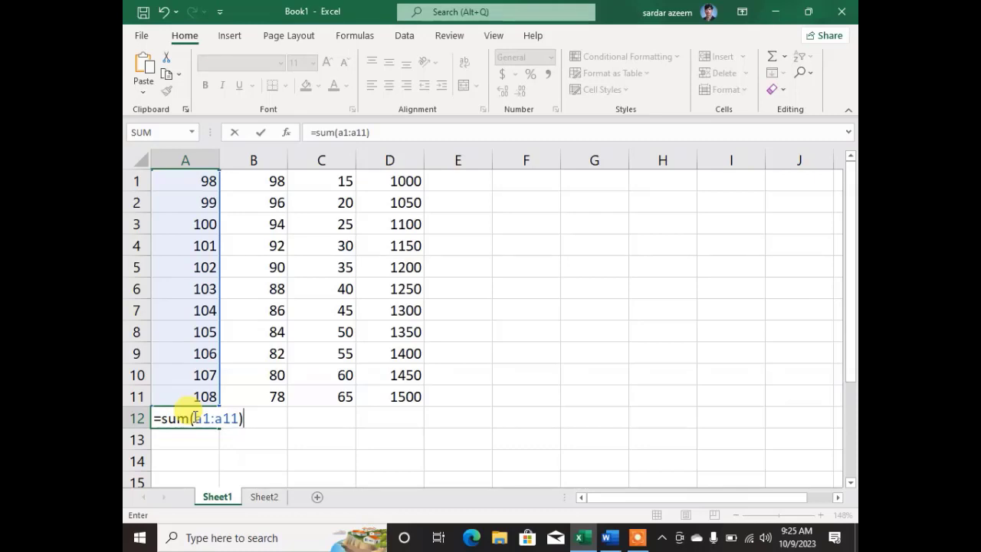
key(Return)
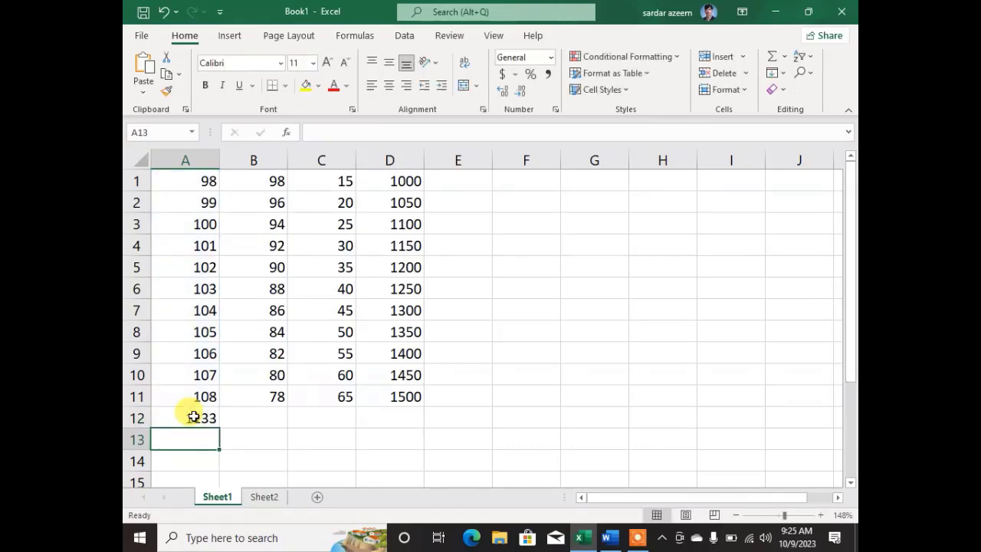
click(318, 436)
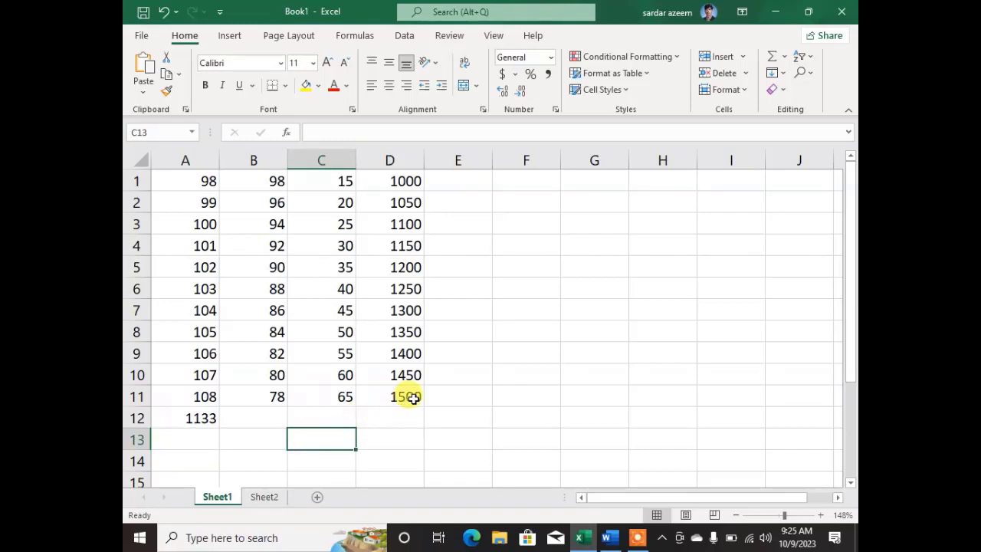
- Copy the number block A1:D11 and paste the copy starting at cell E1
drag(407, 396, 176, 178)
key(ctrl+c)
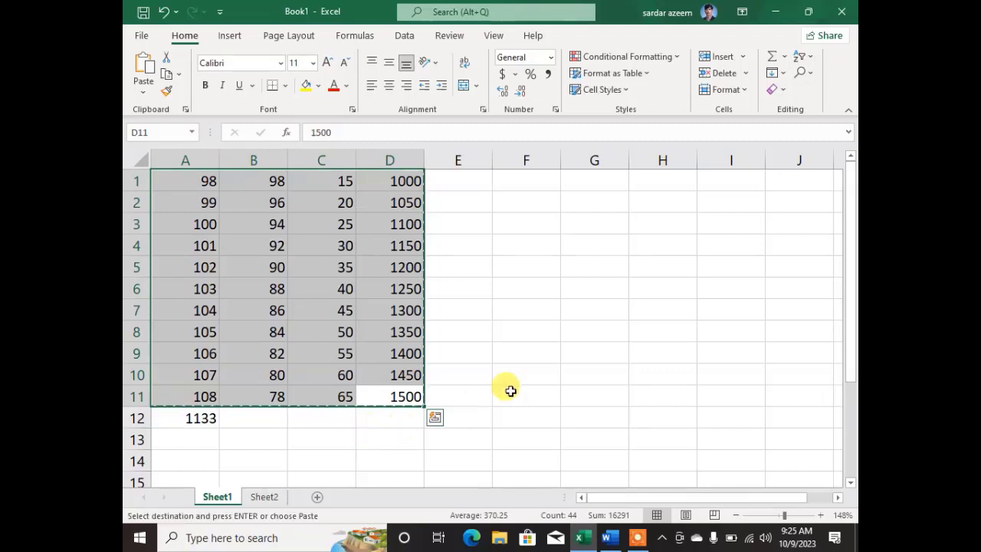
click(452, 181)
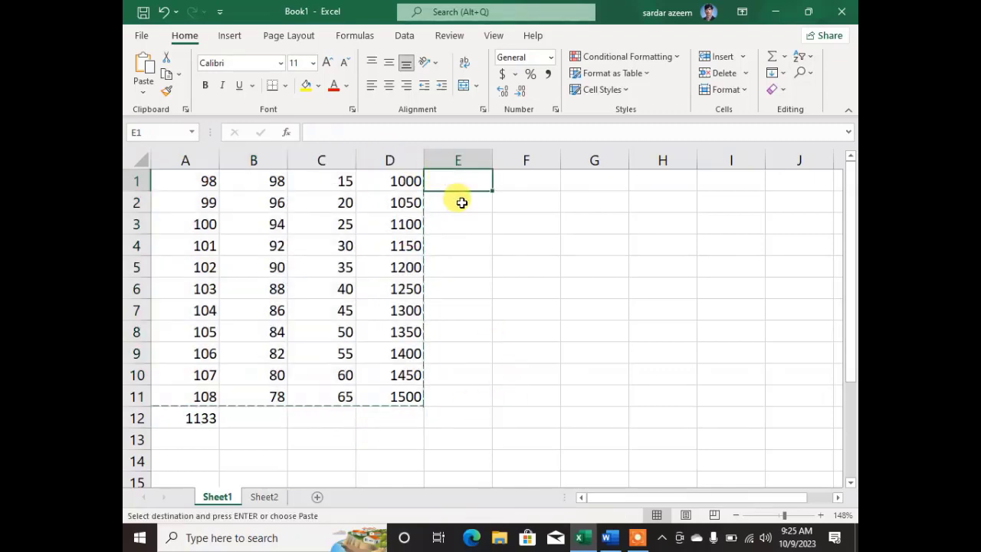
key(ctrl+v)
- Total the numbers of column B in cell B12 with the formula =sum(B1:B11)
click(270, 418)
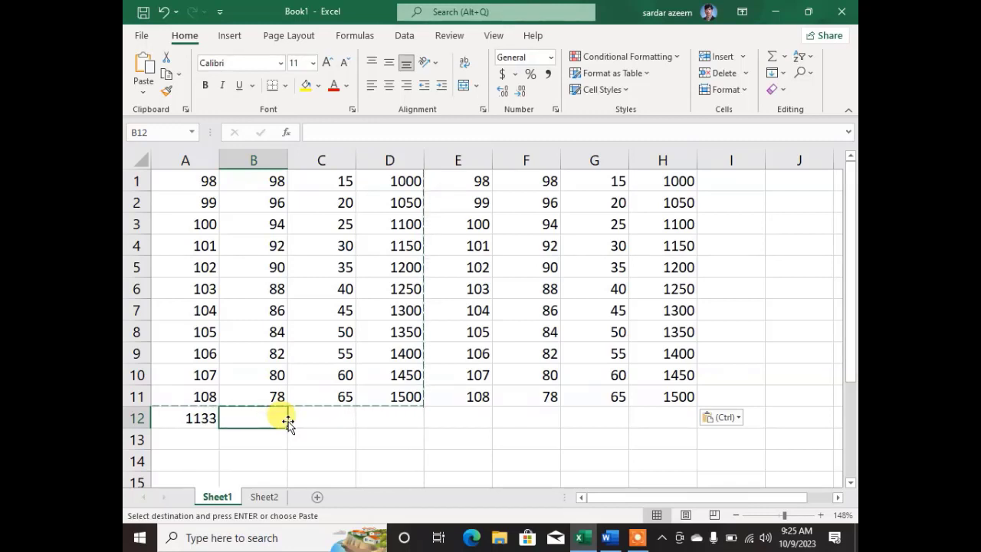
click(328, 331)
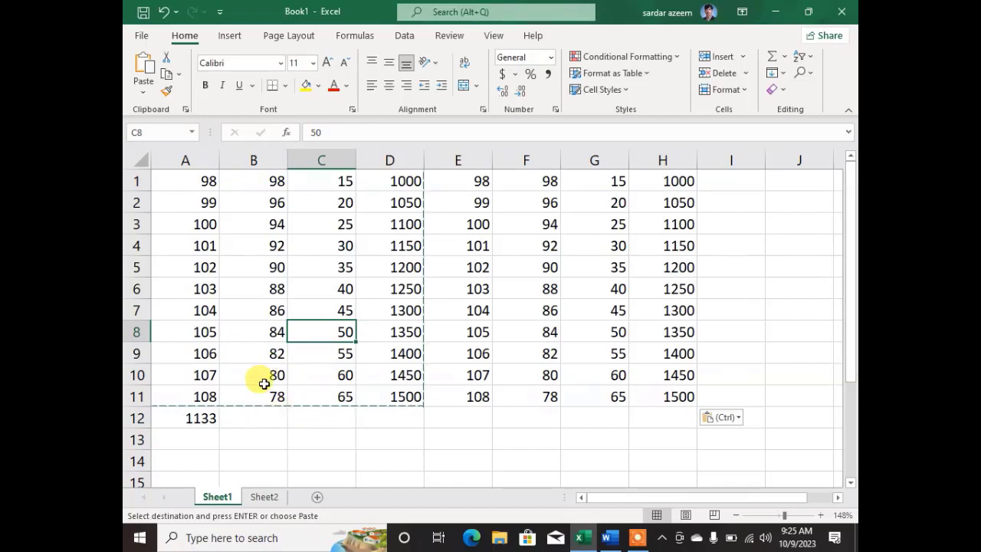
click(256, 417)
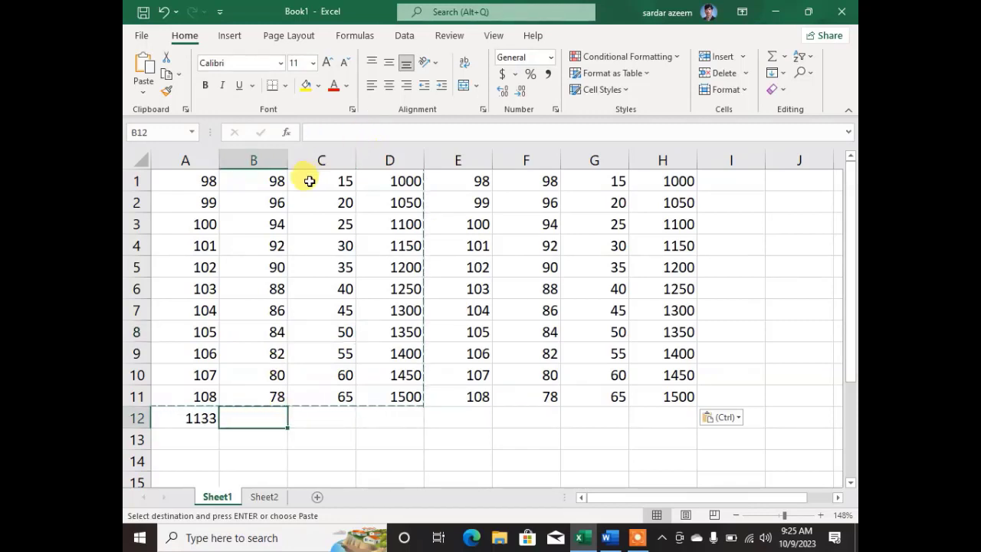
click(257, 187)
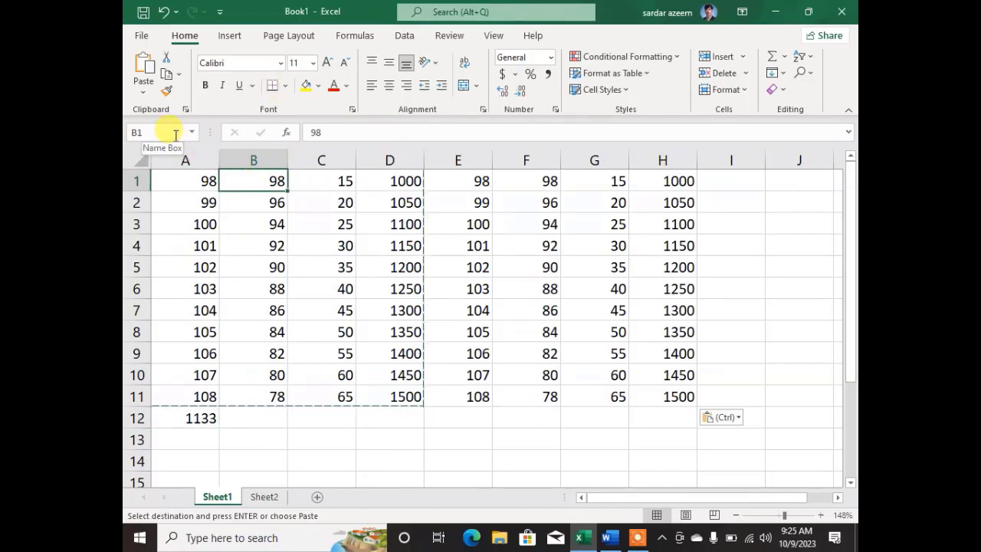
click(263, 395)
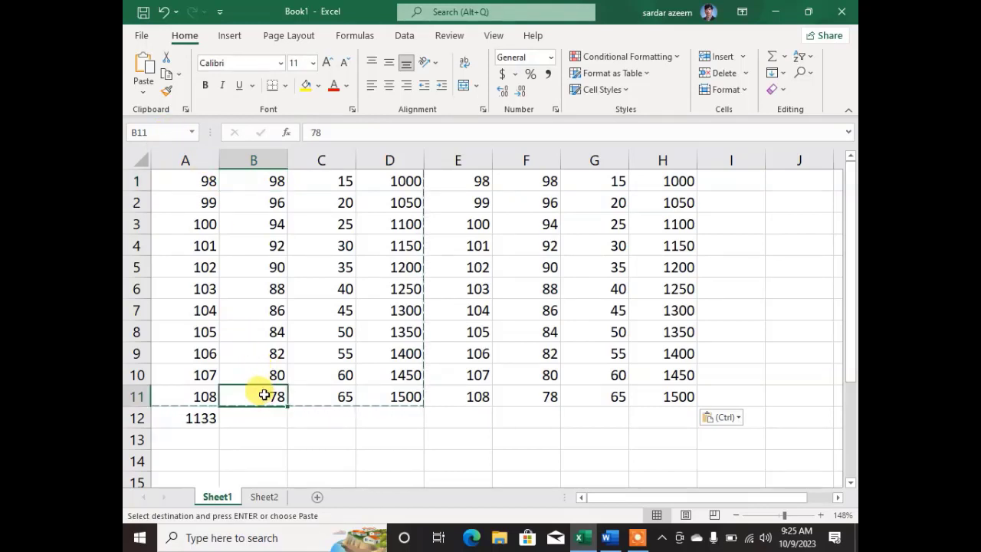
click(258, 414)
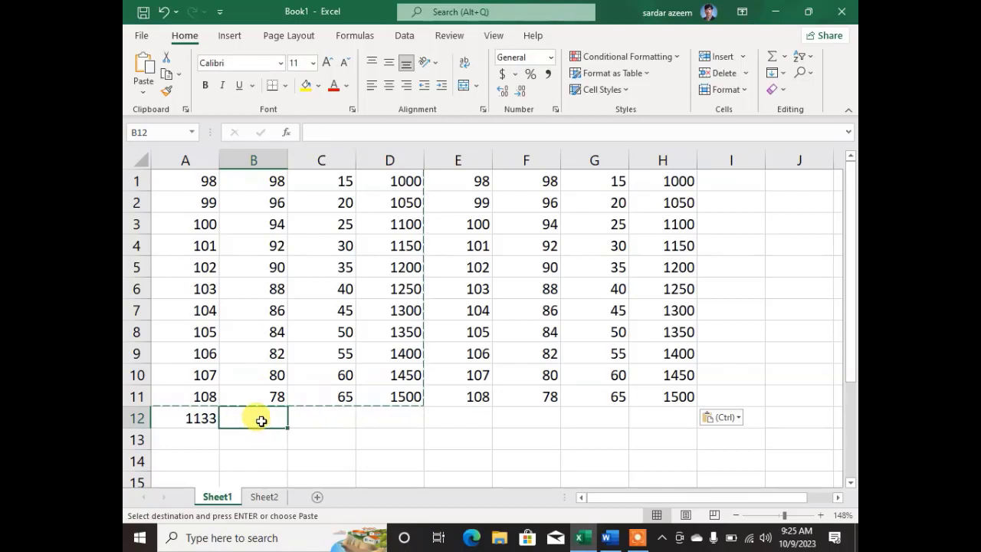
text(=)
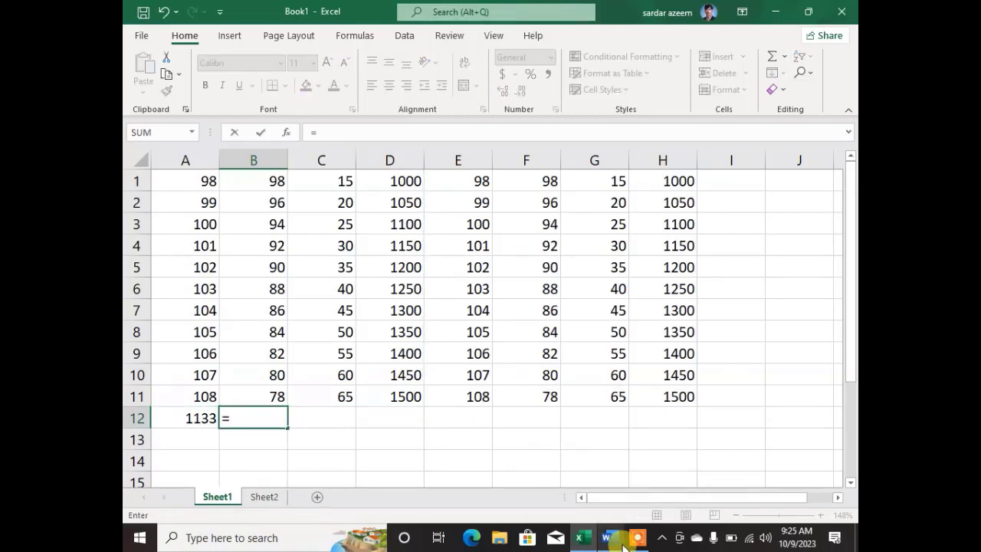
text(sum)
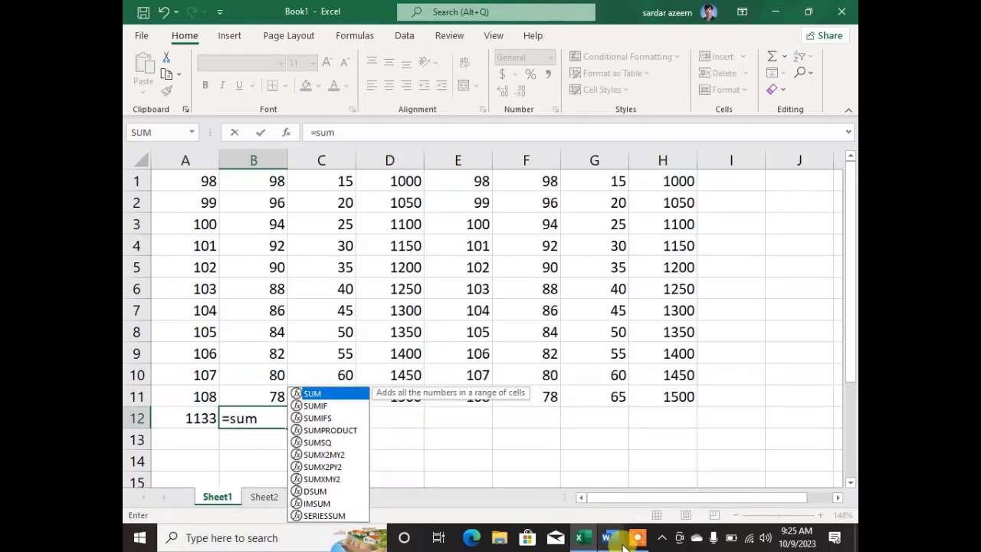
text(()
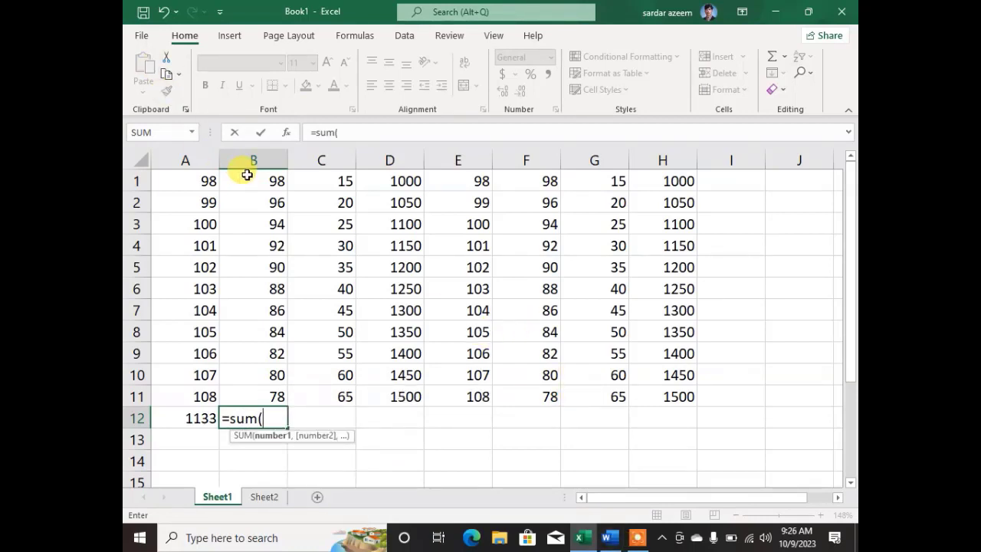
drag(244, 176, 251, 400)
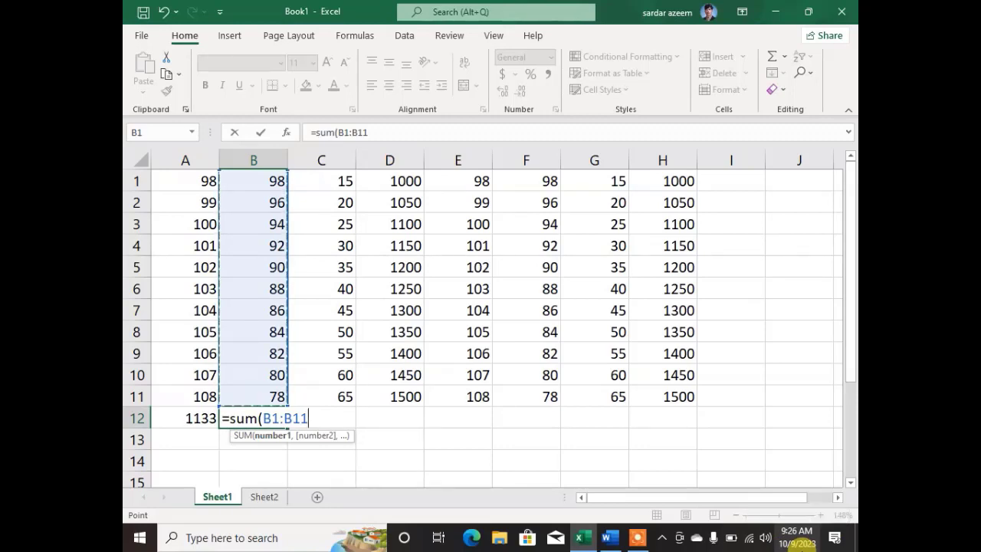
text())
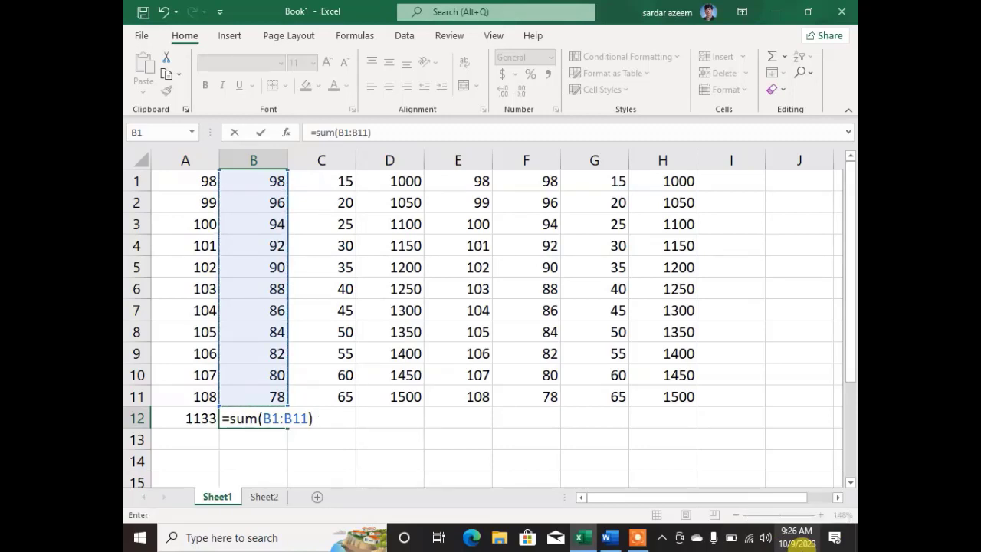
key(Return)
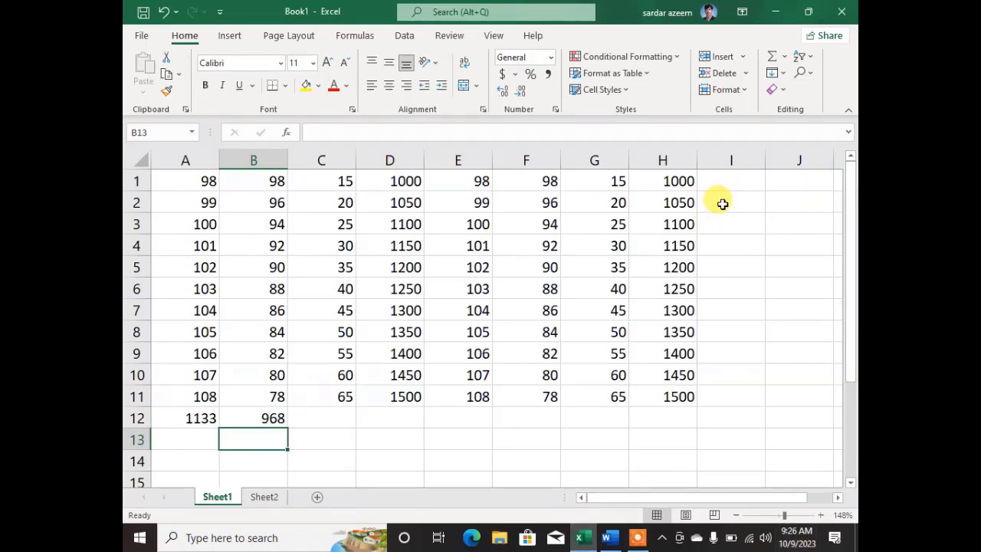
- Check the cell references of the first and last numbers in row 1
click(728, 174)
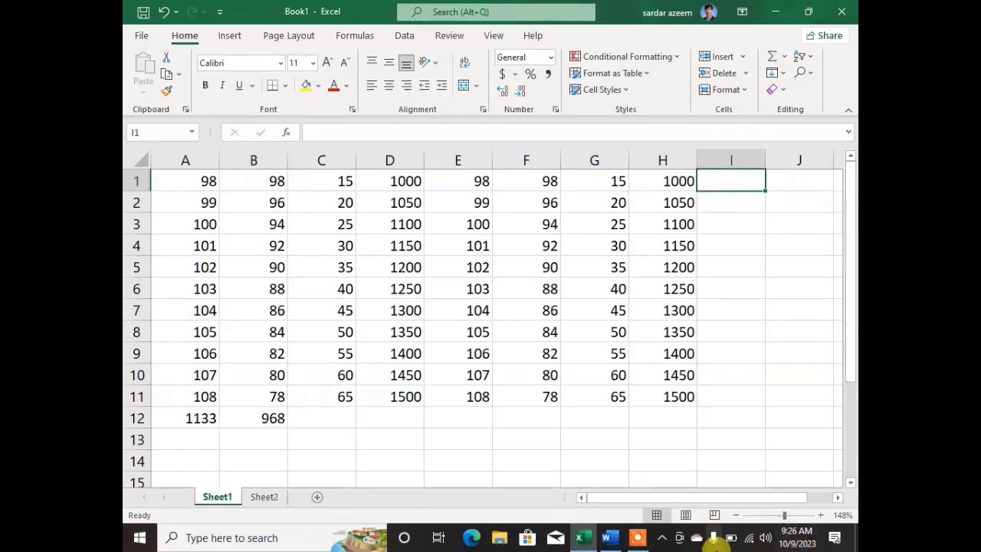
click(190, 180)
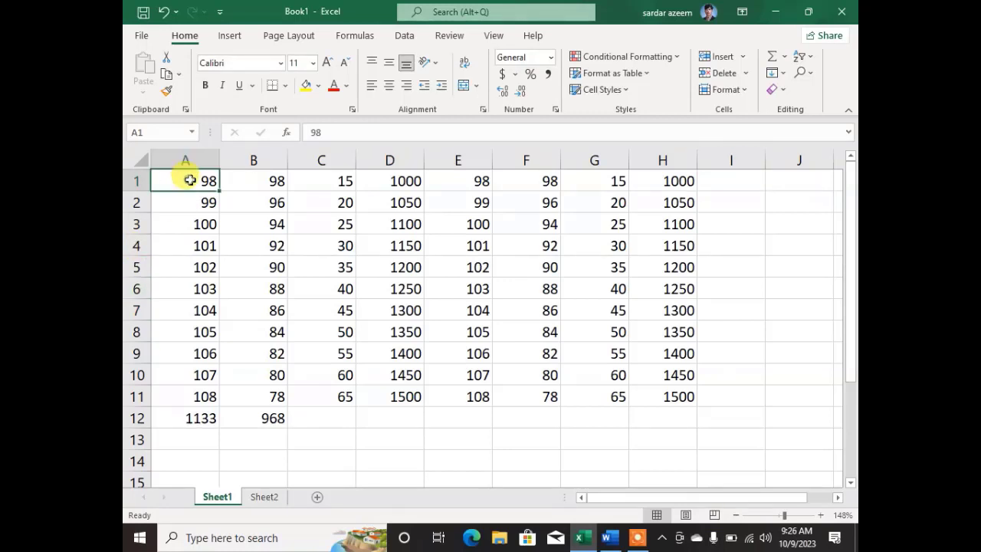
click(164, 132)
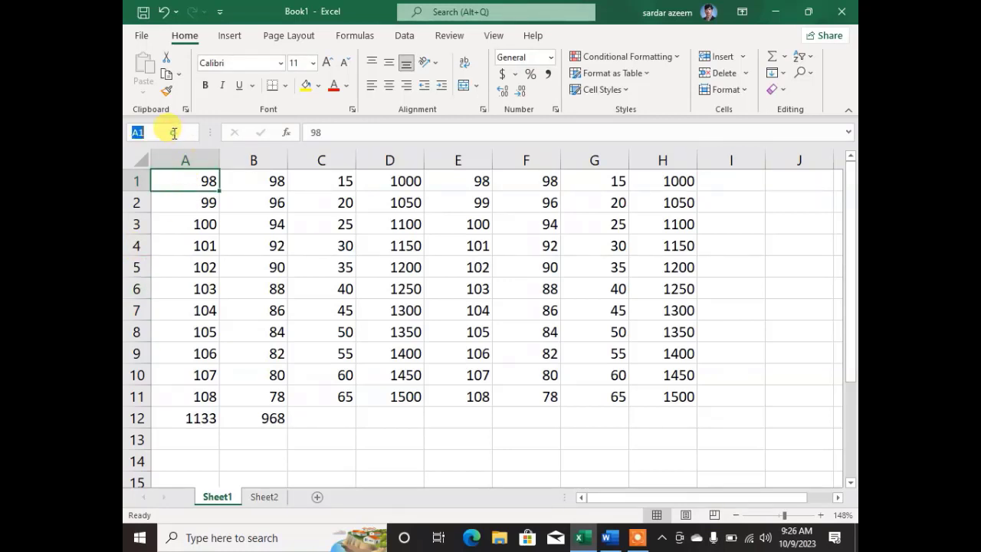
click(618, 177)
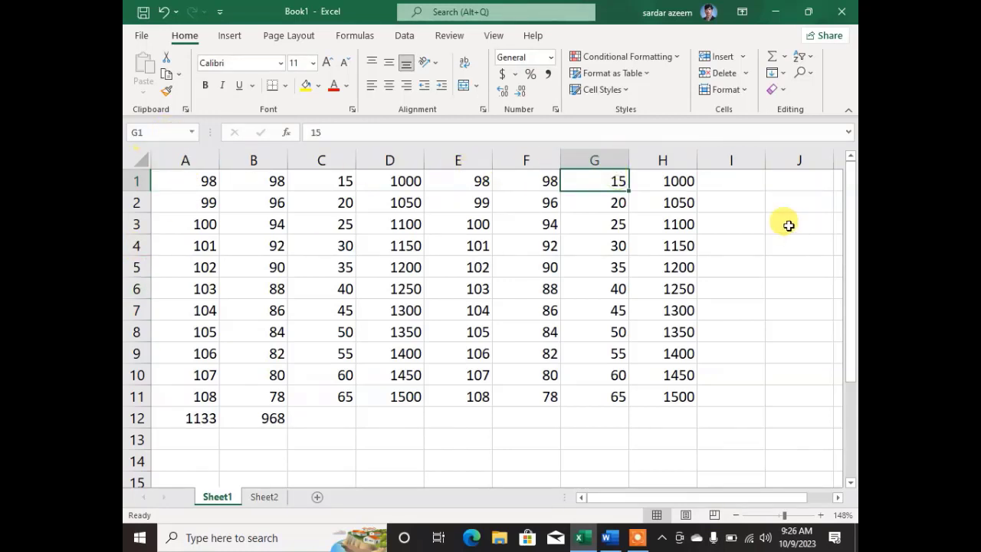
click(681, 199)
click(641, 181)
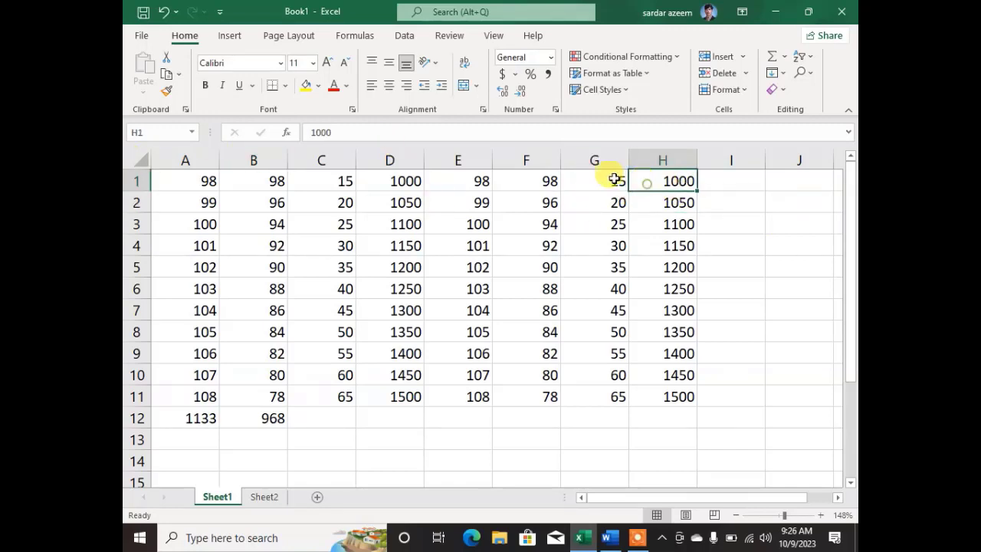
click(153, 134)
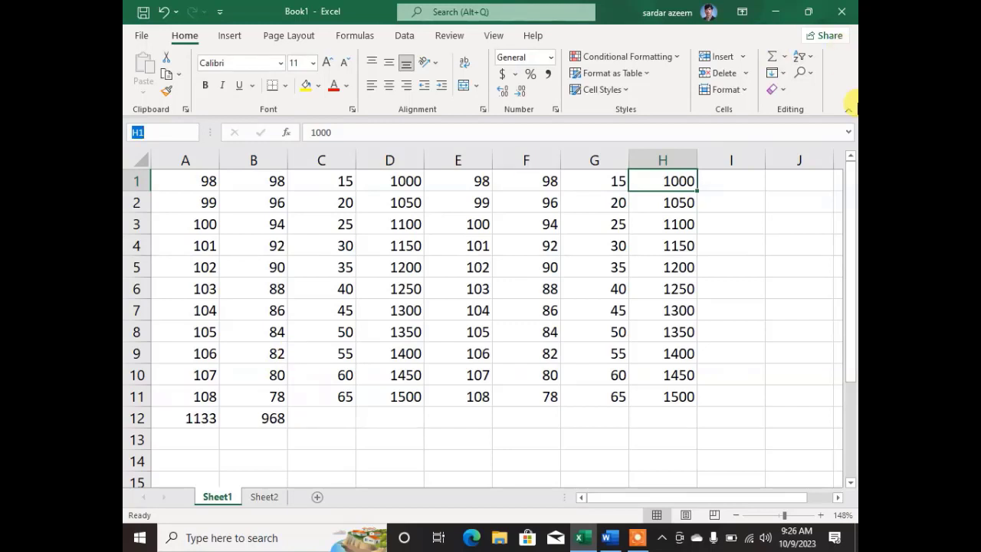
click(193, 184)
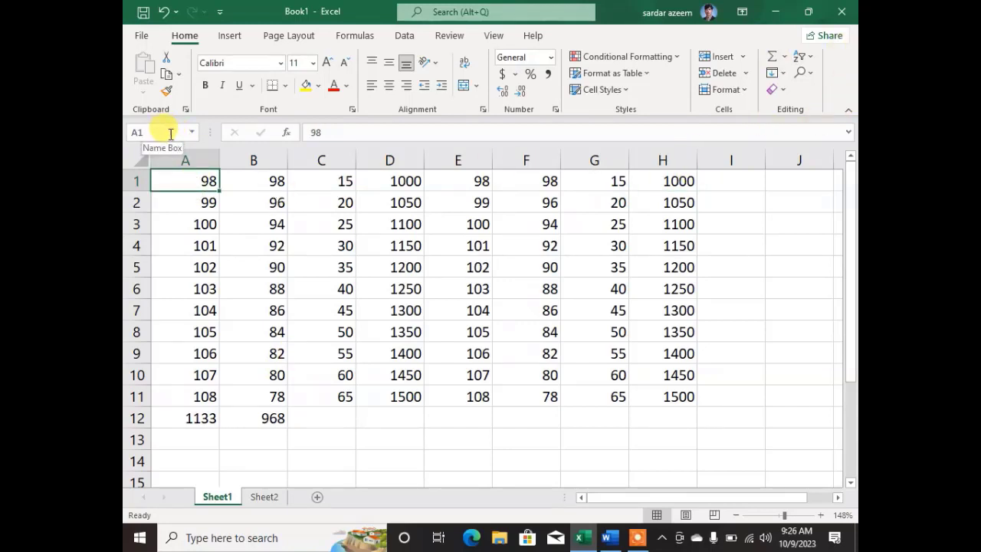
- Total the numbers of row 1 in cell I1 with the formula =sum(a1:h1)
click(750, 178)
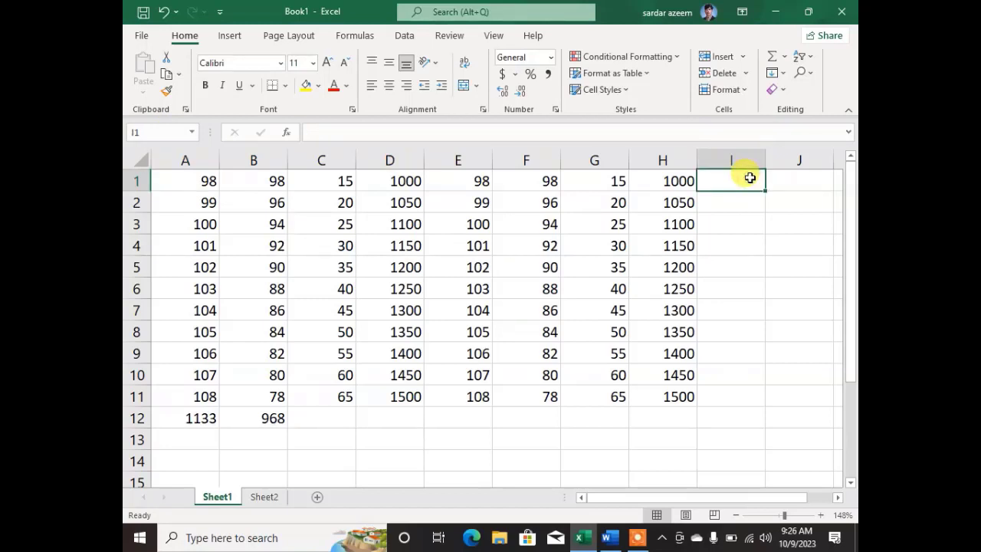
text(=su)
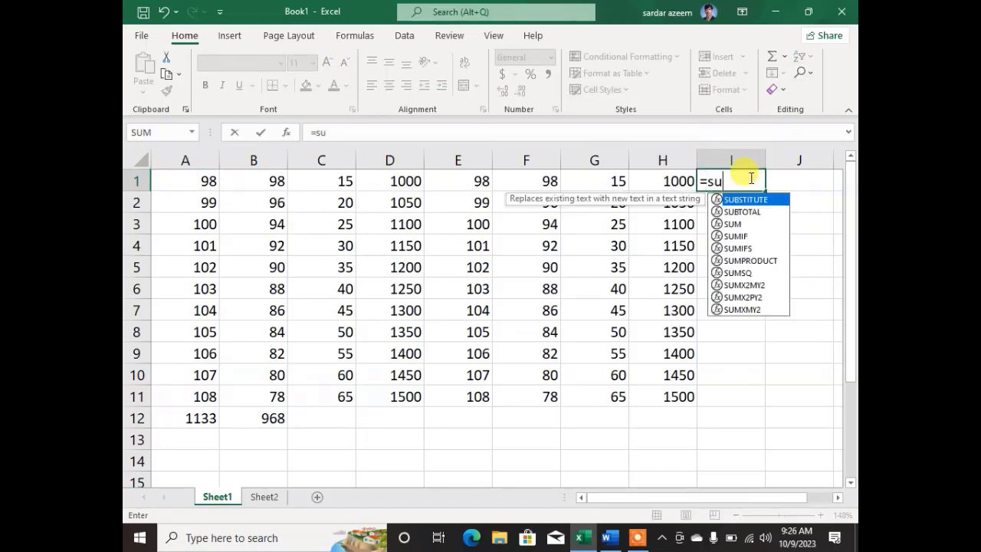
text(m()
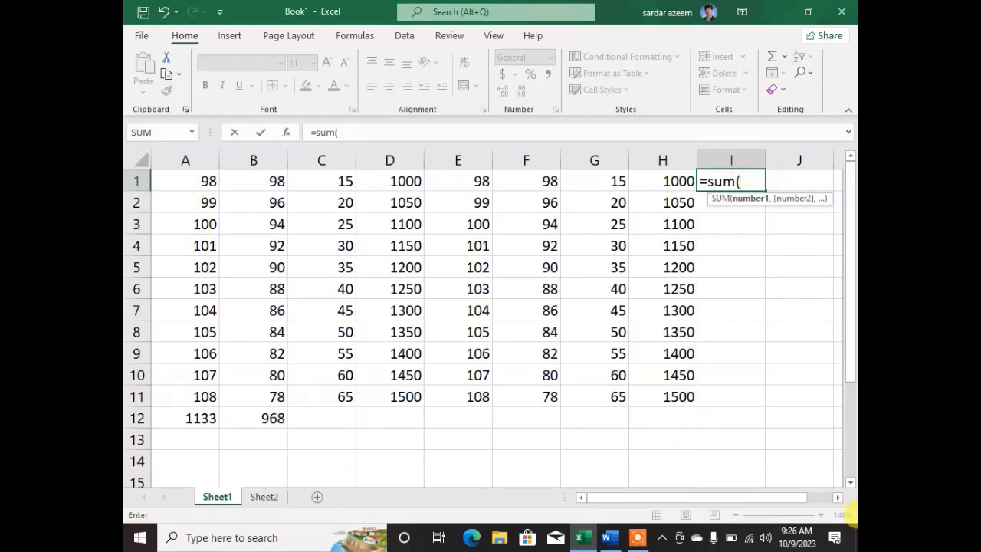
text(a1)
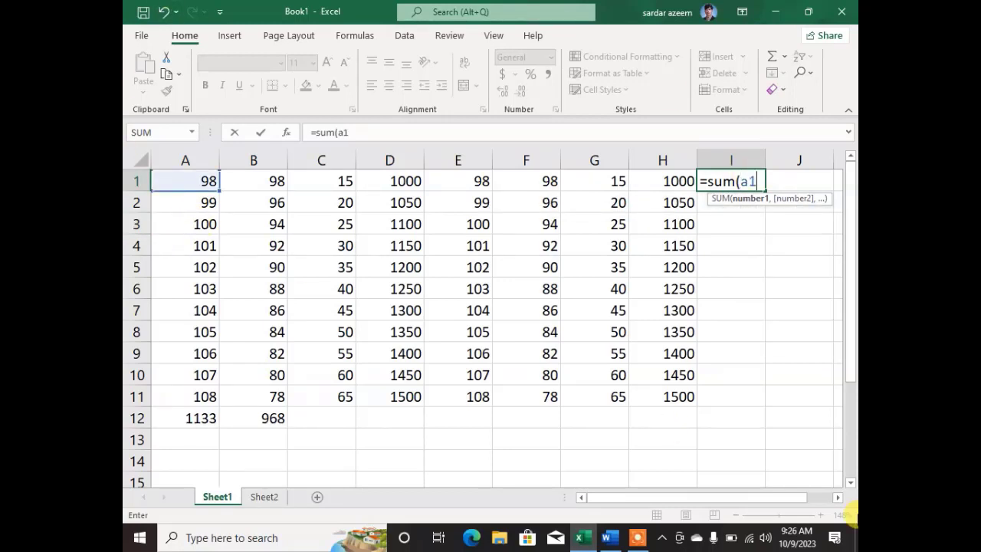
text(:h1)
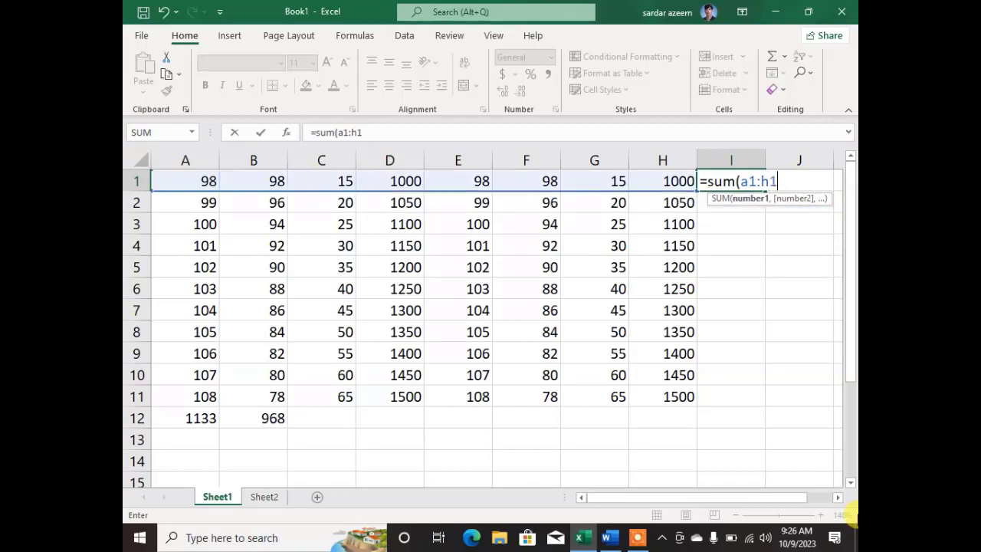
text())
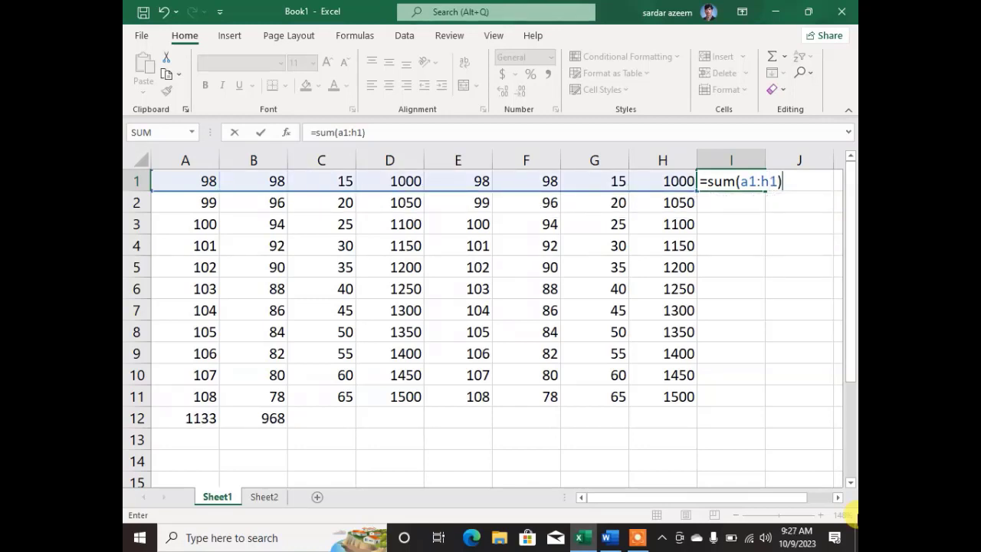
key(Return)
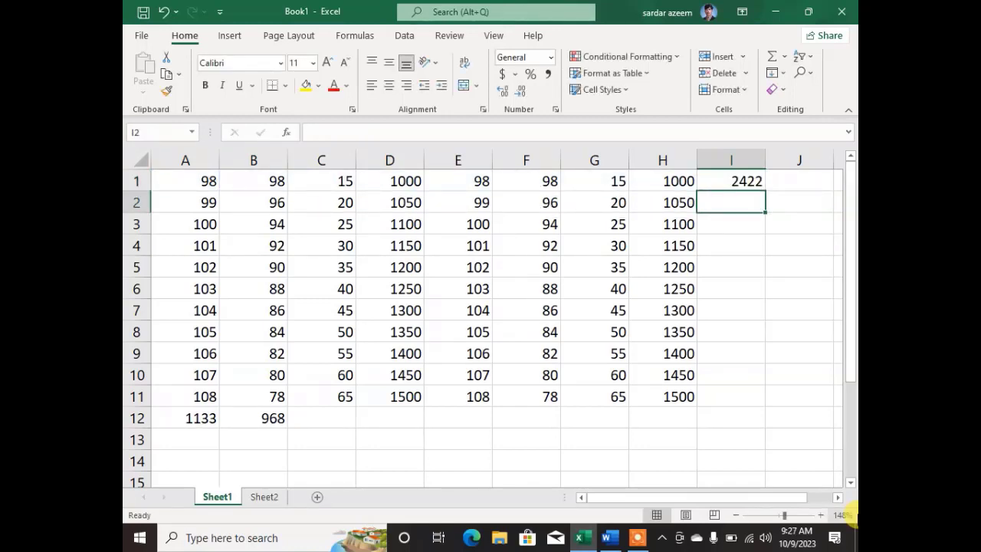
- Total the numbers of row 2 in cell I2 with the formula =sum(A2:H2)
text(=sum)
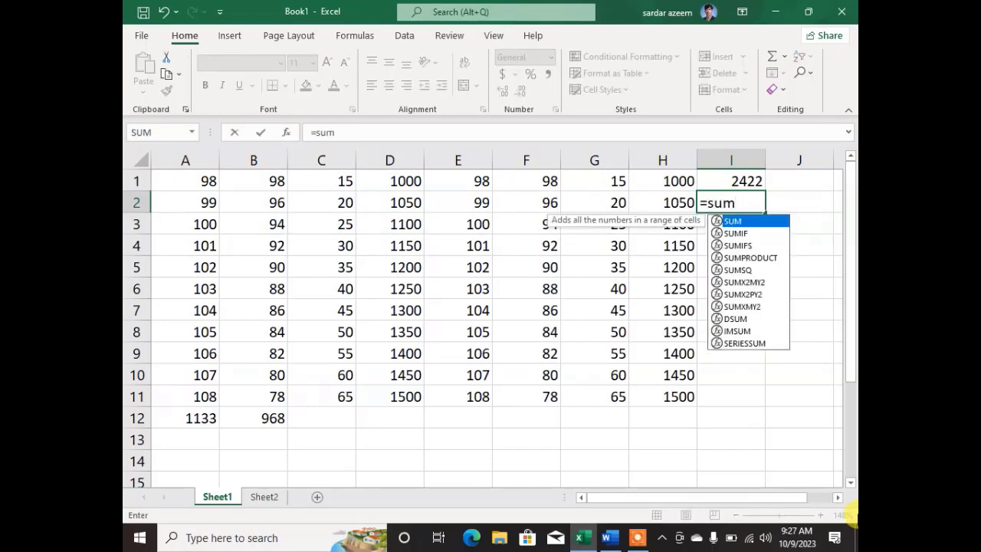
text(()
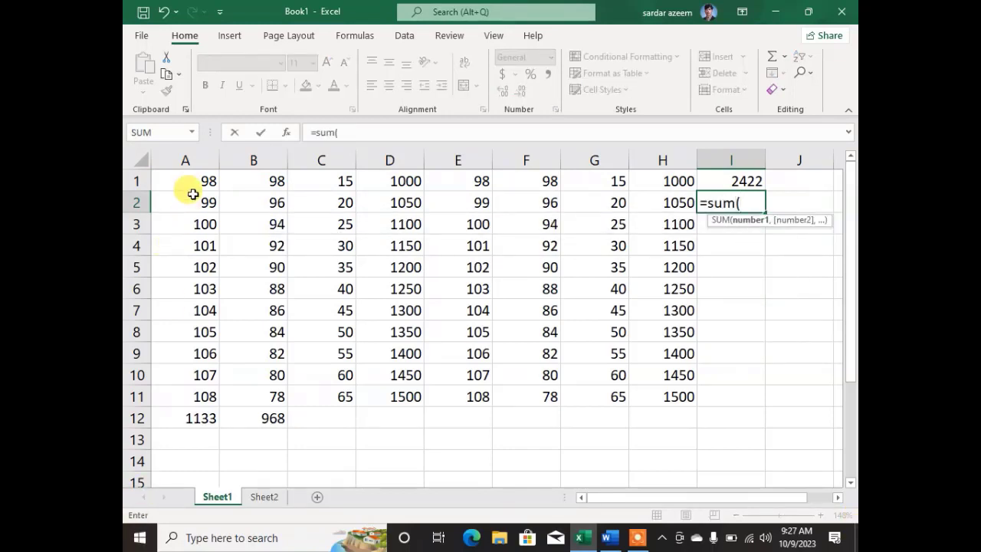
drag(192, 196, 648, 202)
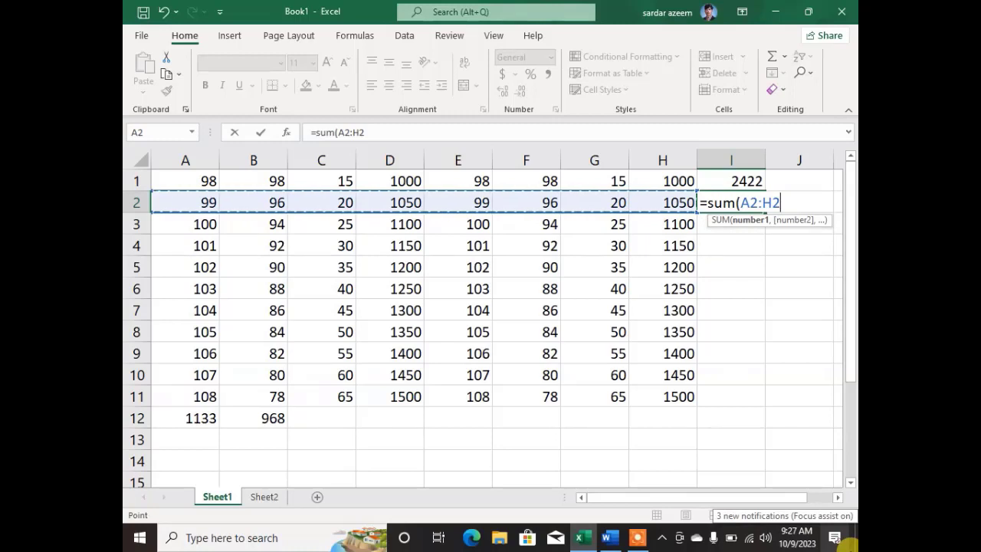
text())
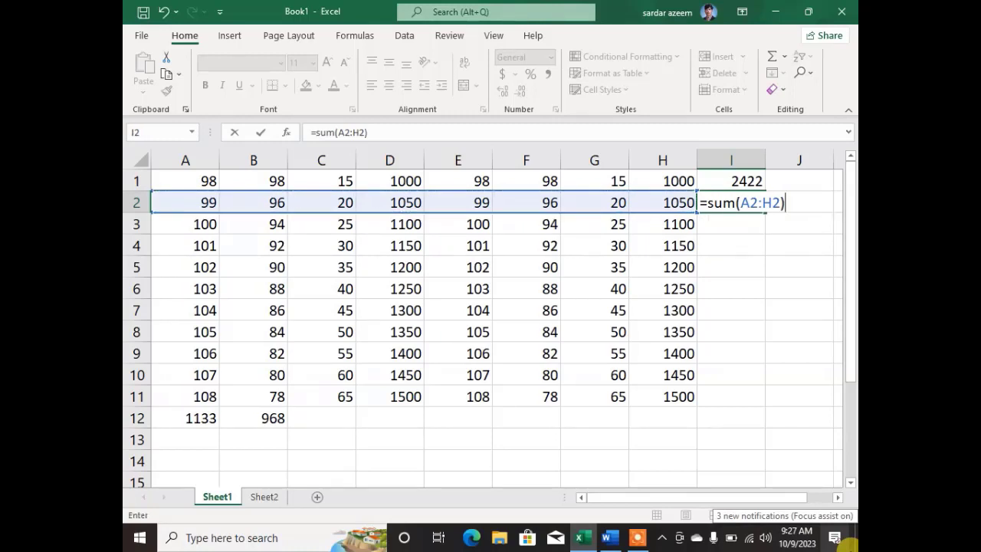
key(Return)
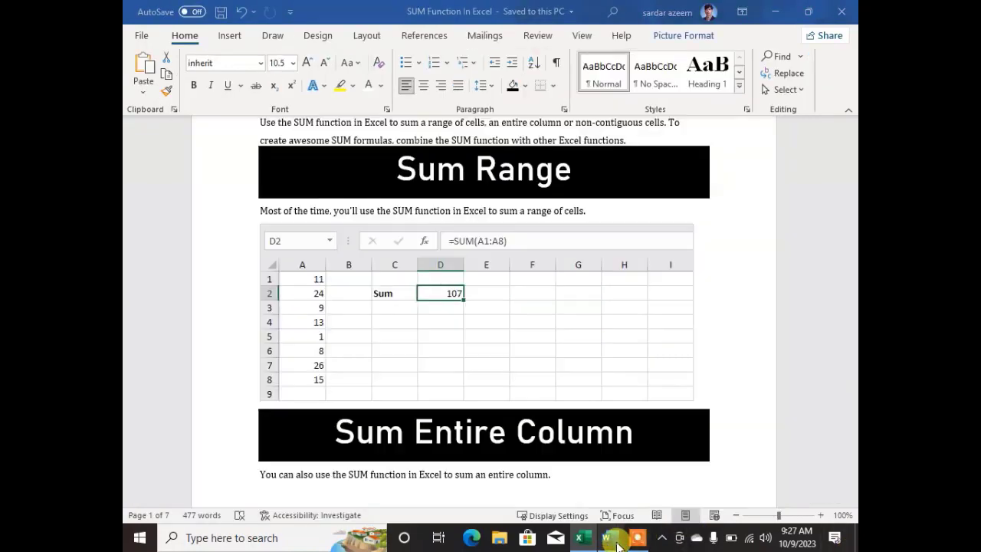
- Switch to the Word guide and read the Sum Entire Column section with its example formula
click(609, 538)
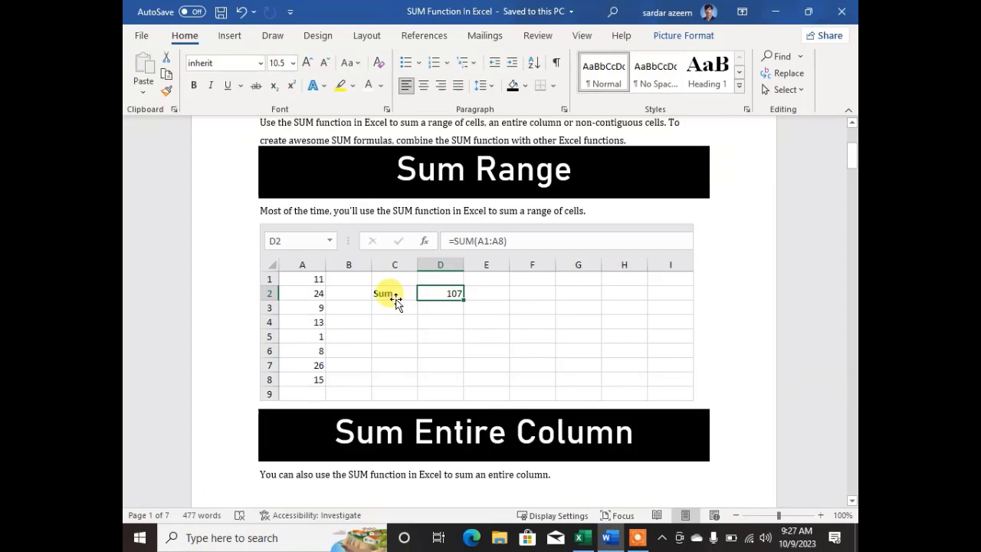
scroll(393, 299, down, 3)
scroll(393, 295, down, 8)
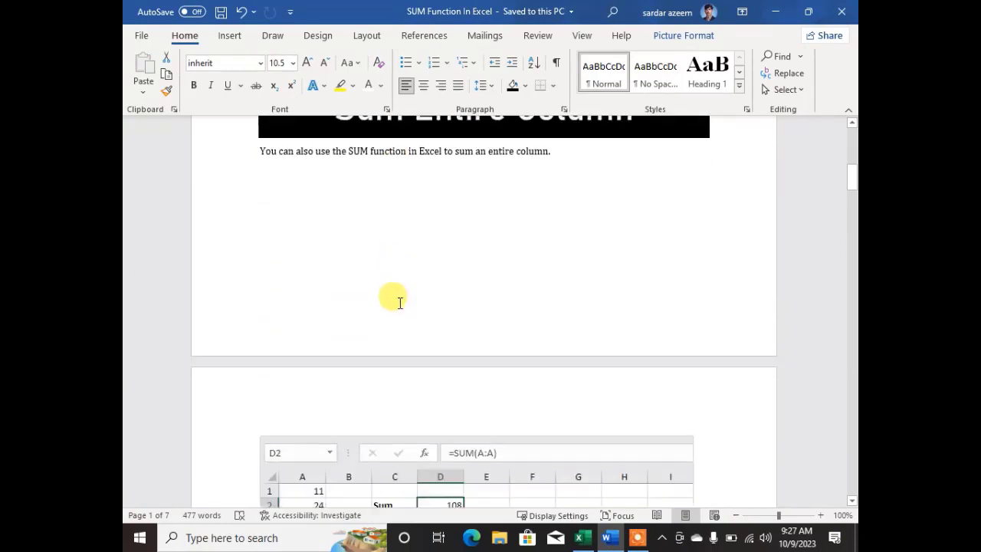
scroll(397, 304, down, 1)
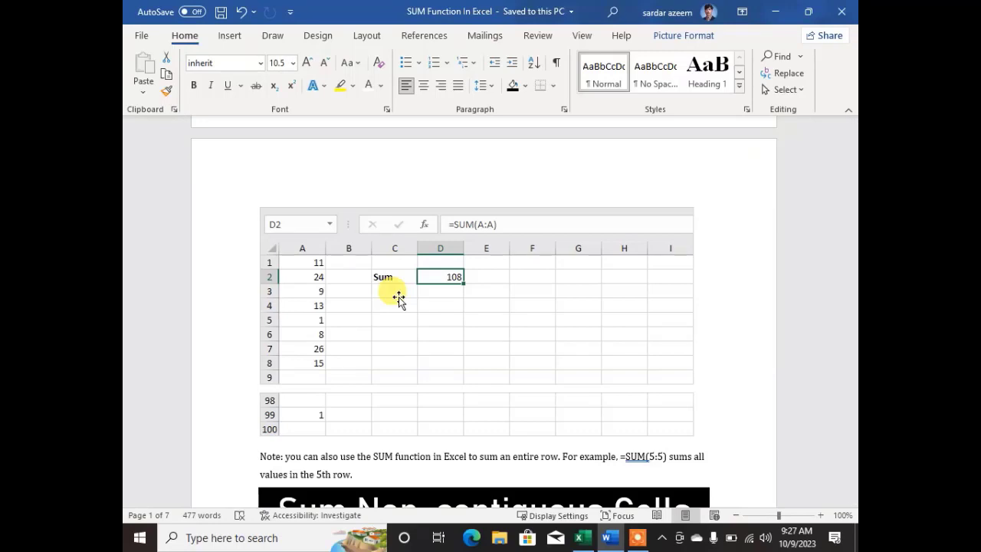
- Switch to Excel, enter 98 and 99 in A1 and A2 of Sheet2, and extend the series down column A to row 197
click(579, 538)
click(407, 418)
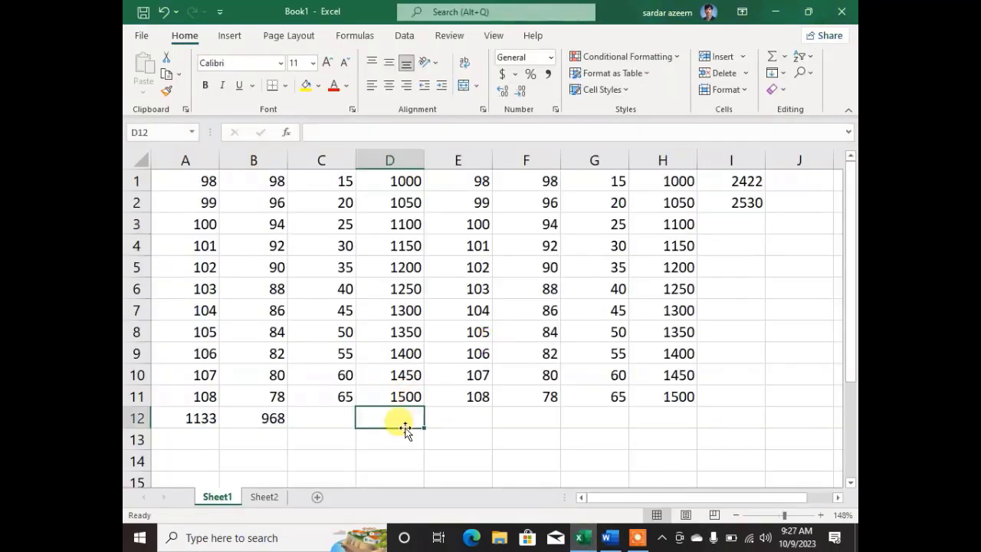
click(264, 498)
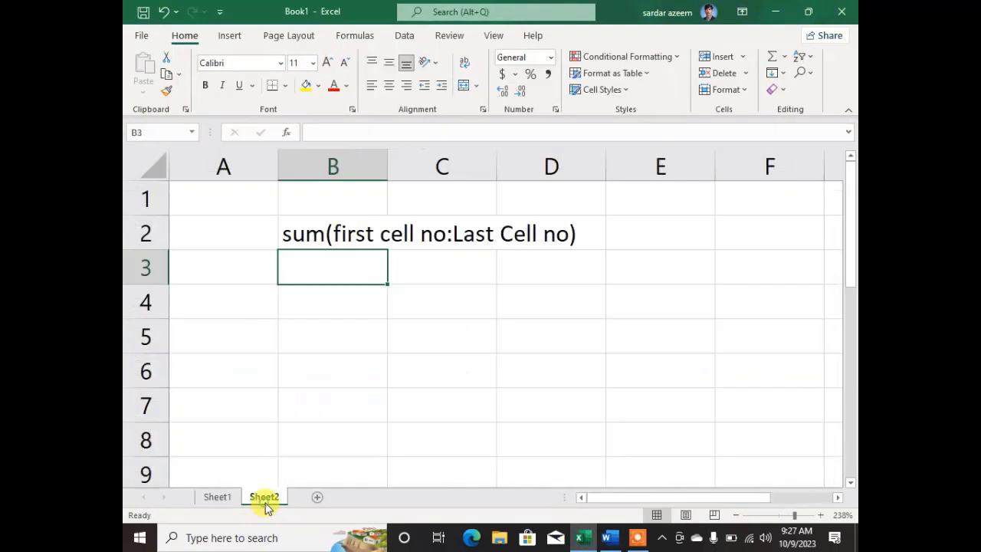
click(208, 194)
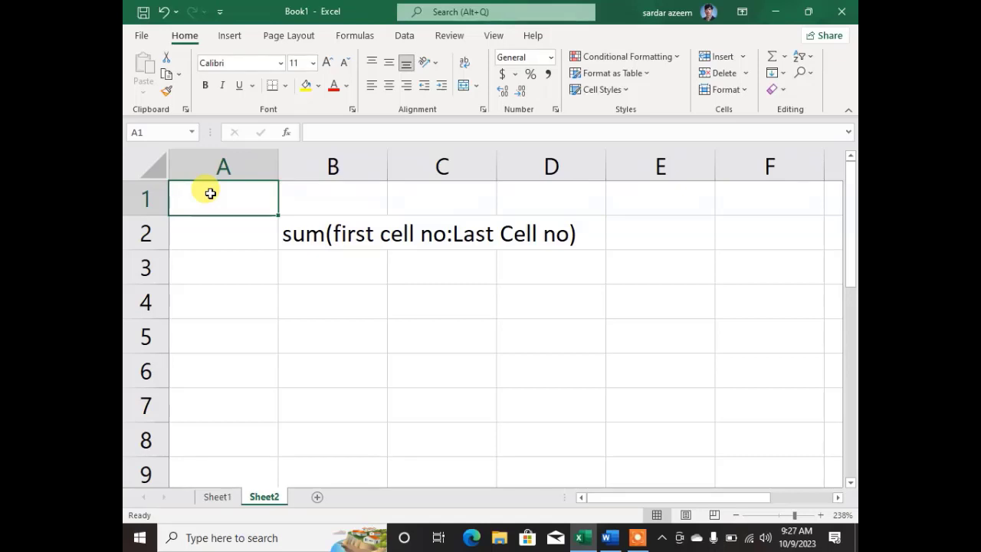
text(98)
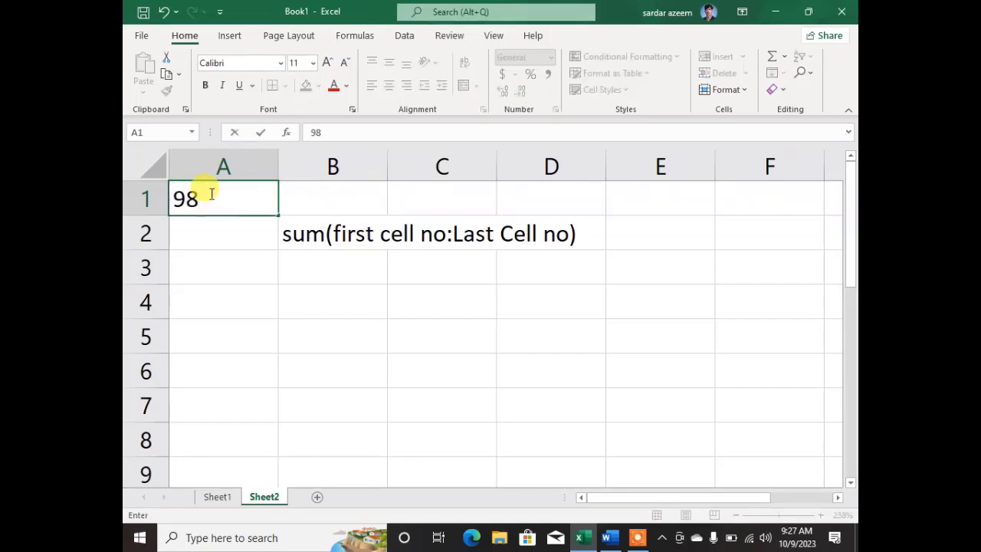
click(217, 224)
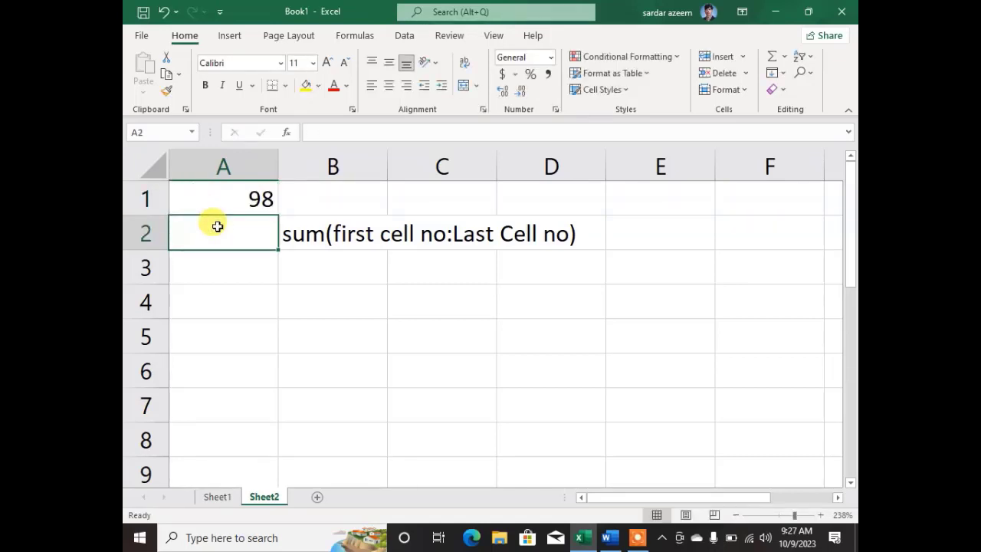
text(99)
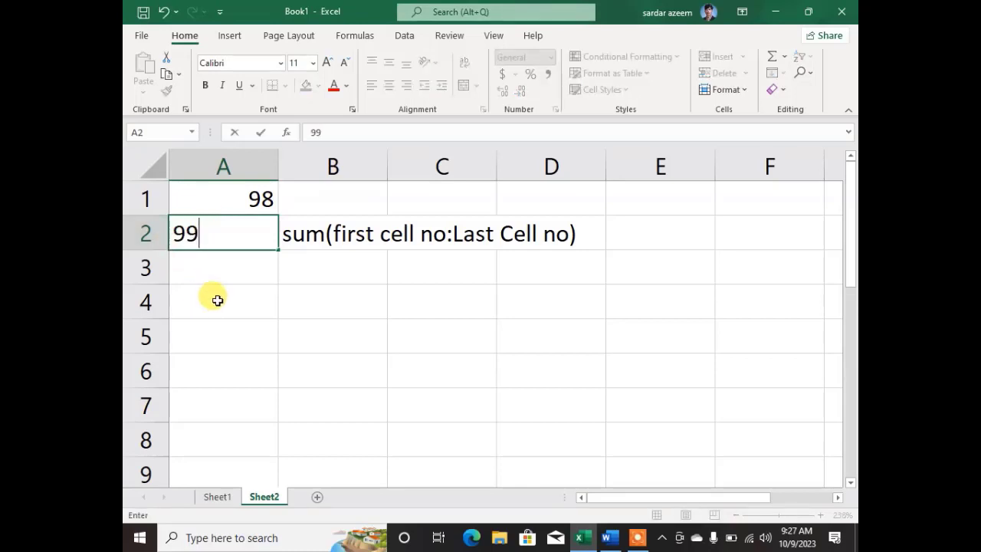
click(218, 301)
drag(207, 206, 282, 445)
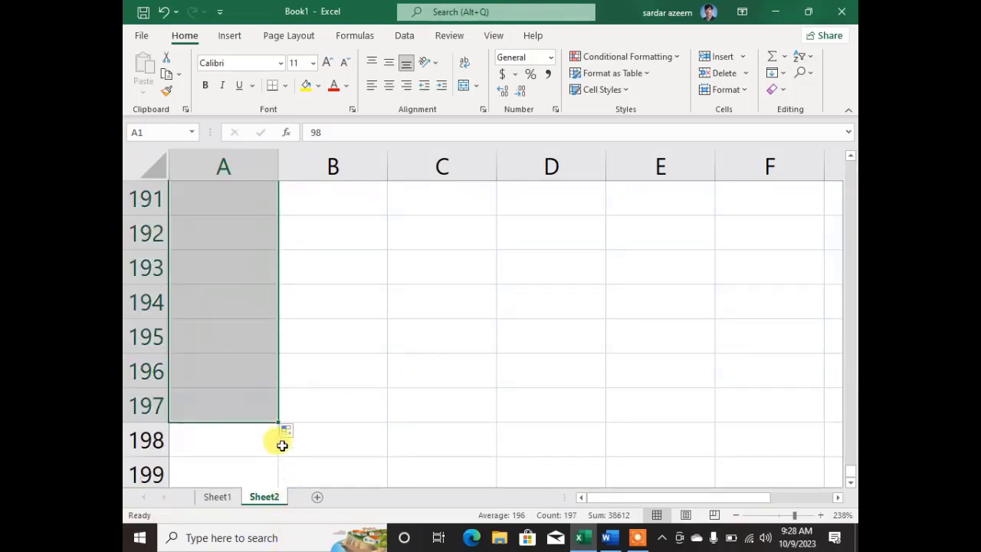
- Check the row and cell reference of the last number in column A
click(306, 366)
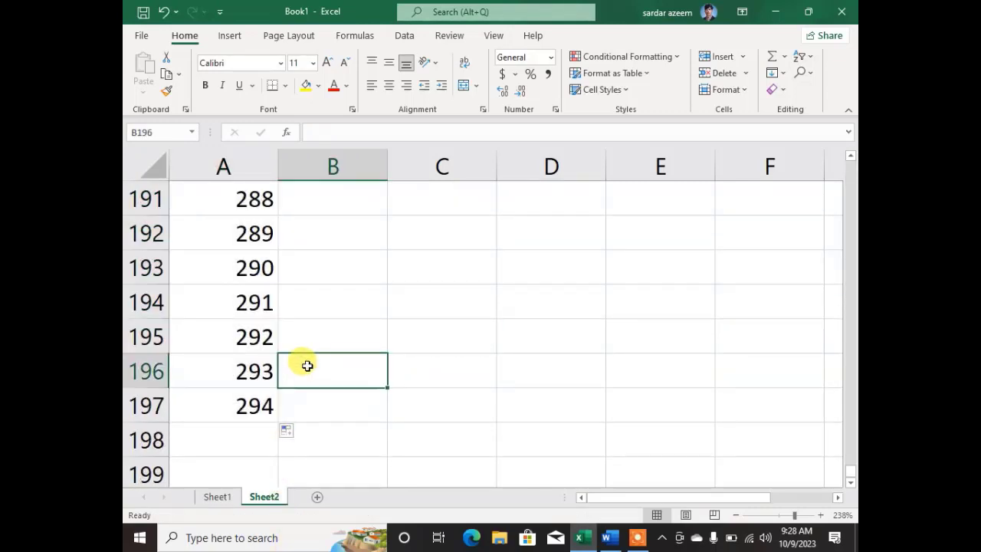
click(143, 405)
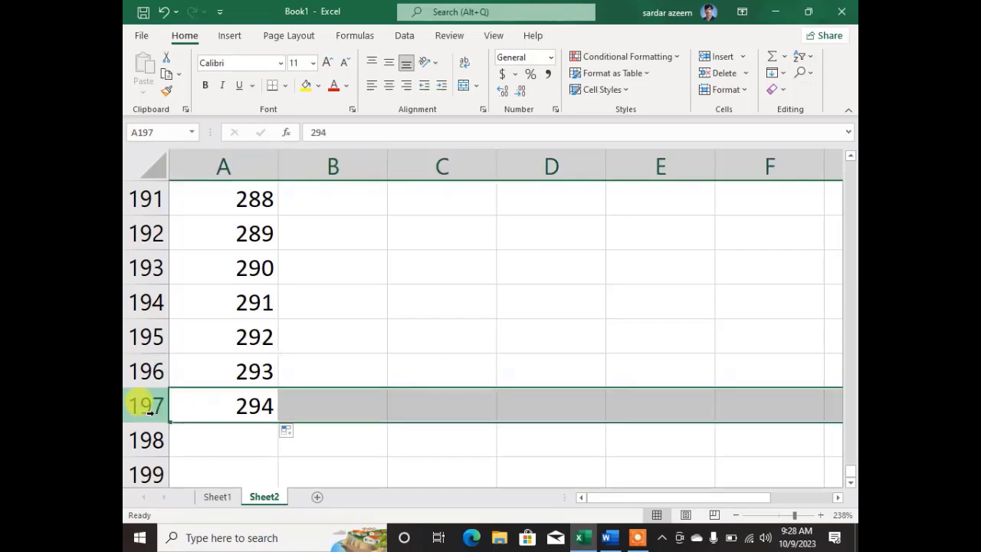
click(219, 408)
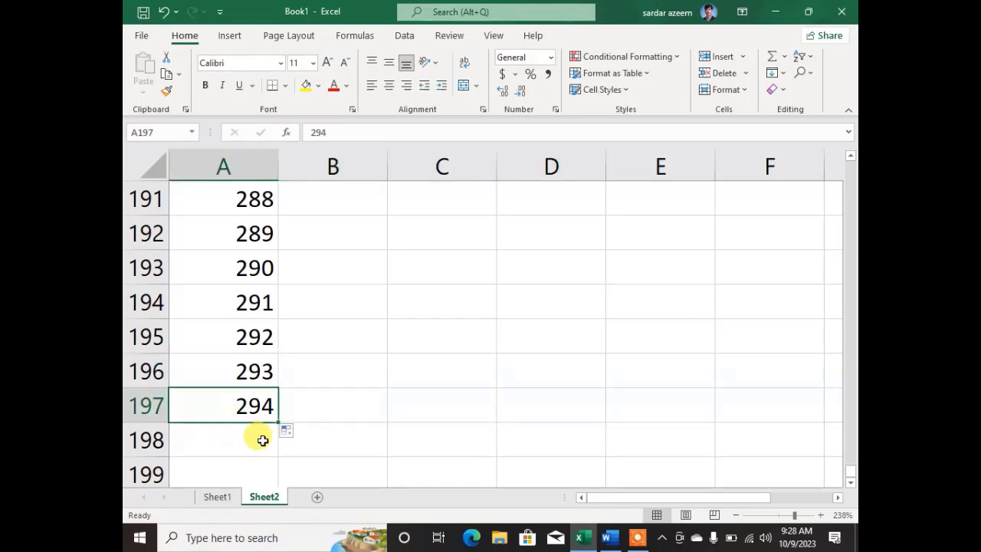
- Total the entire column A in cell B1 with the formula =sum(a:a)
key(ctrl+Home)
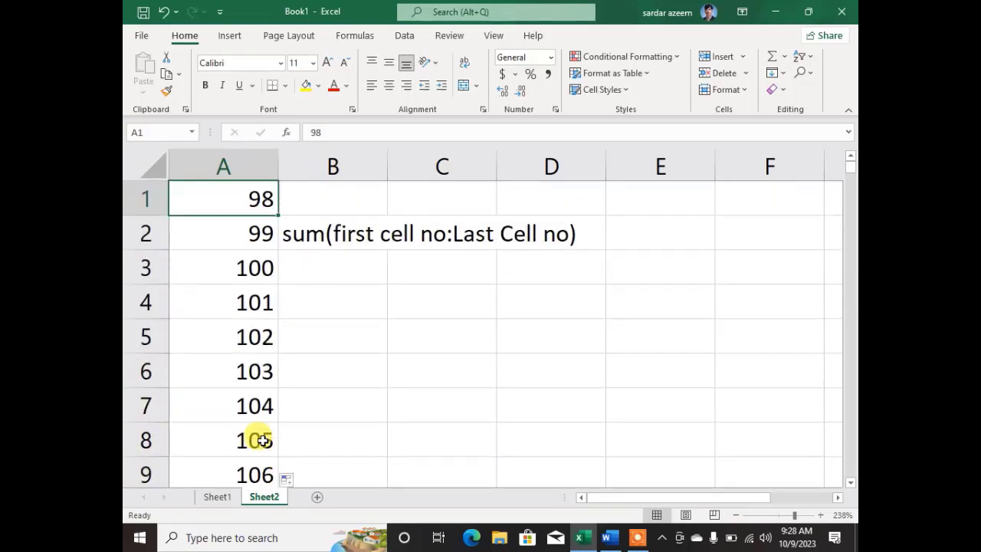
key(Right)
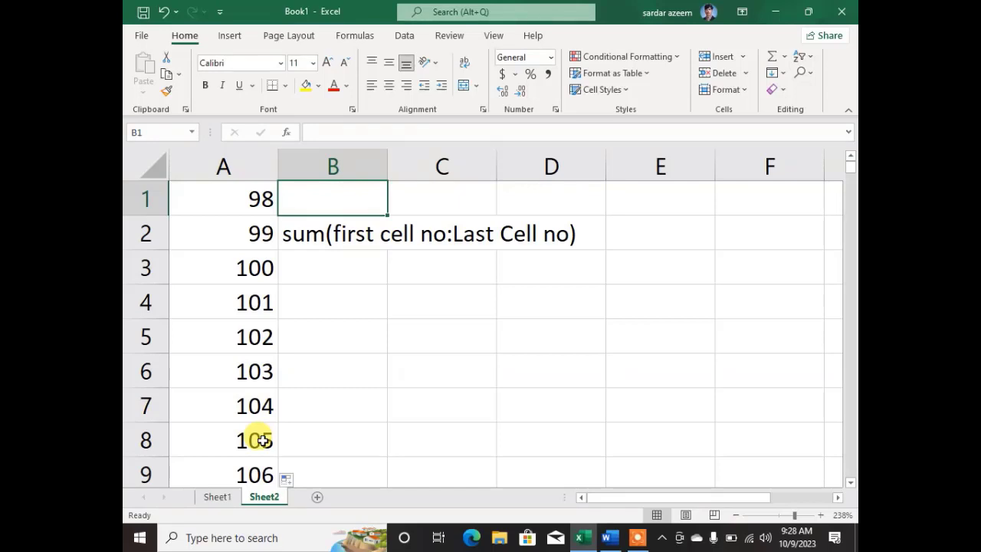
text(=)
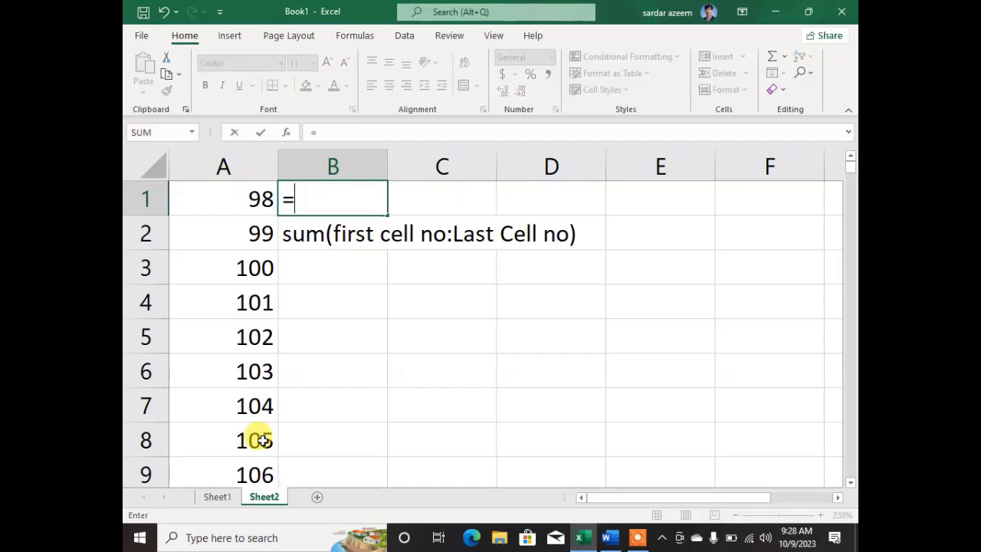
text(sum)
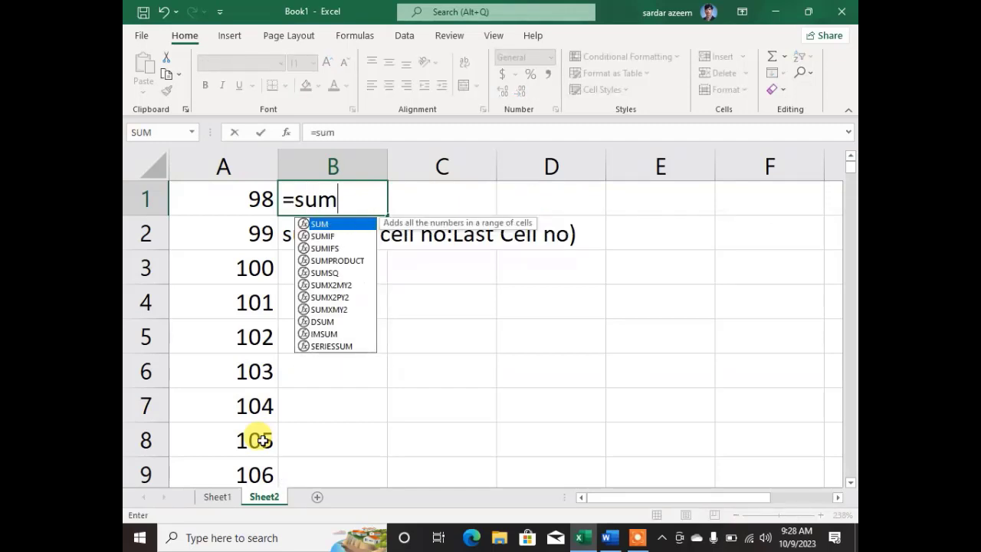
text((a)
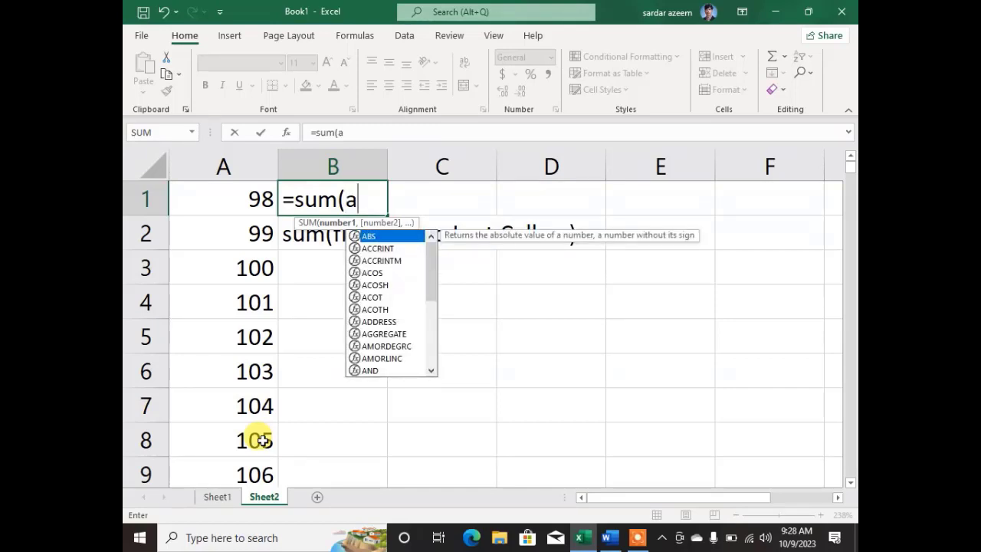
text(:a)
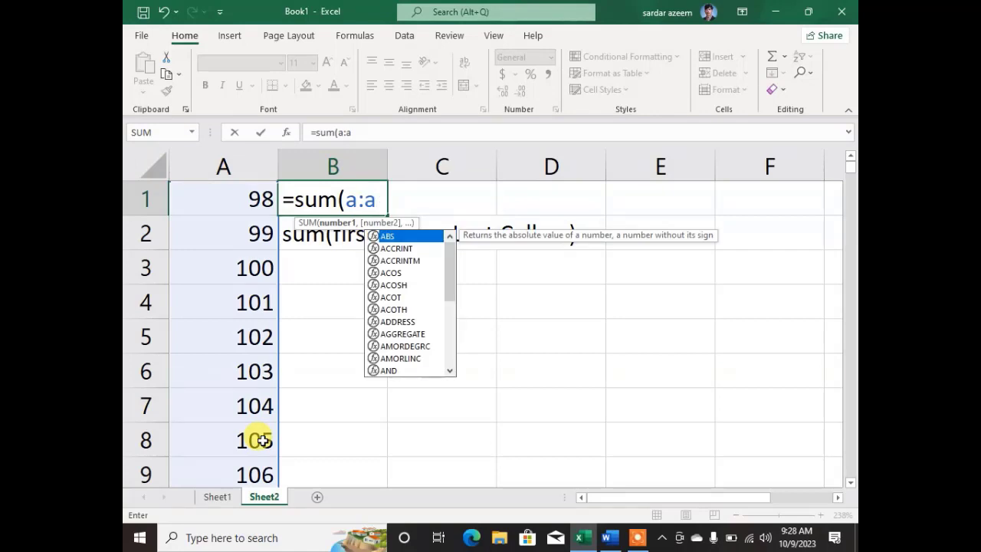
text())
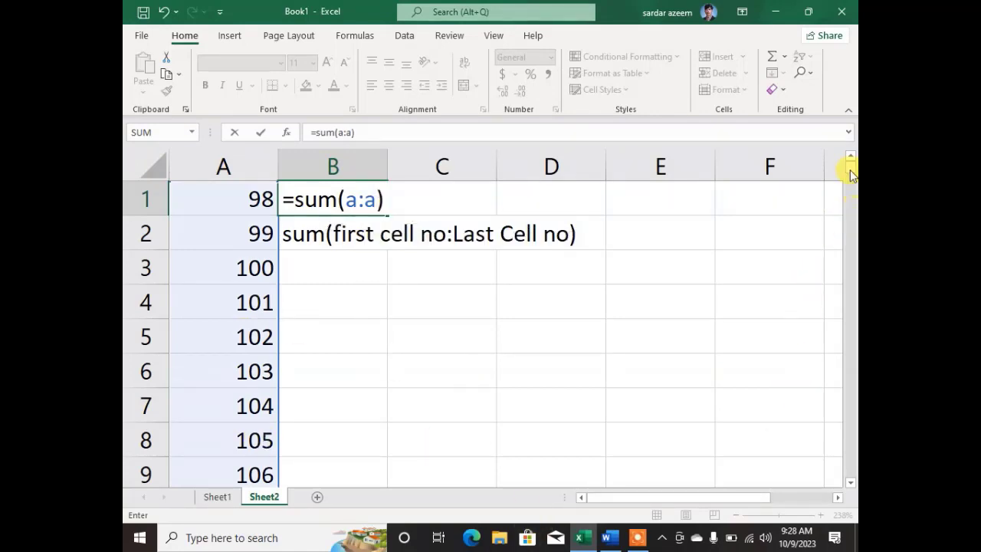
drag(850, 165, 848, 434)
drag(845, 467, 847, 146)
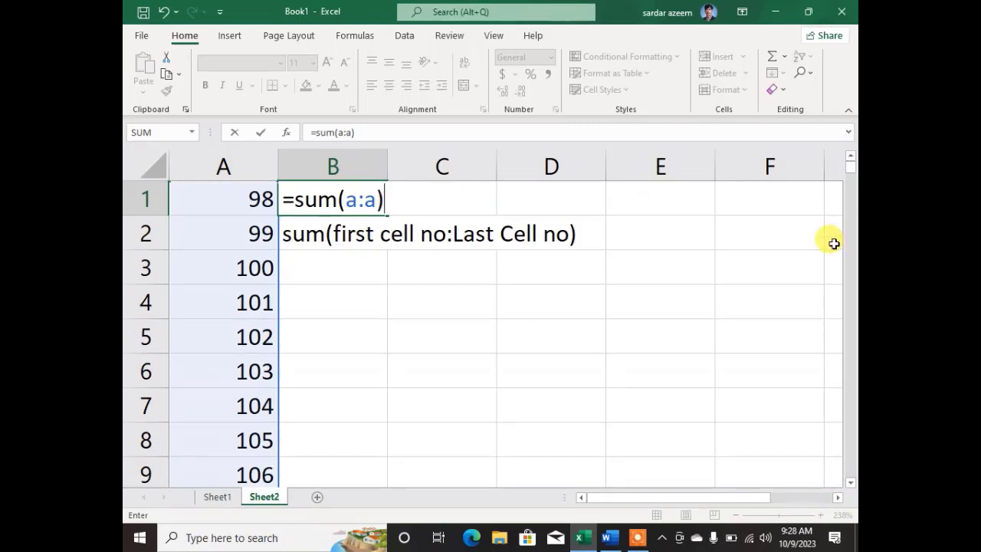
key(Return)
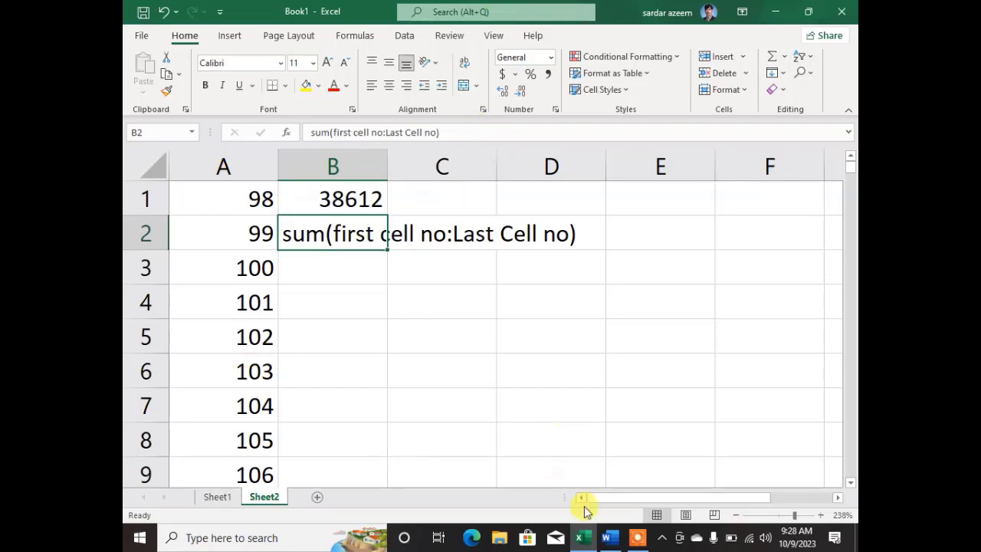
- Switch to the Word guide and read from the entire-column example through the Sum Non-contiguous Cells section
click(609, 539)
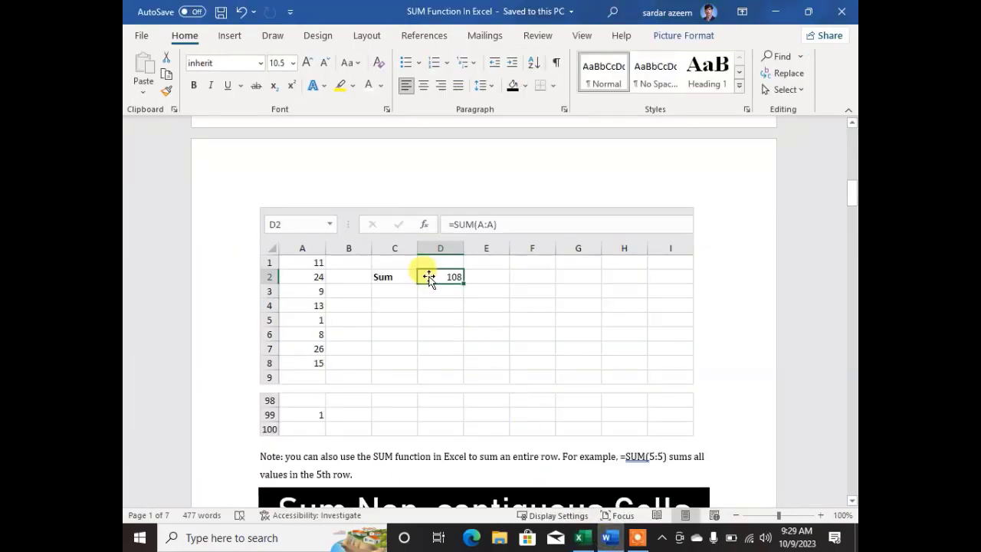
scroll(428, 283, up, 1)
scroll(428, 284, up, 5)
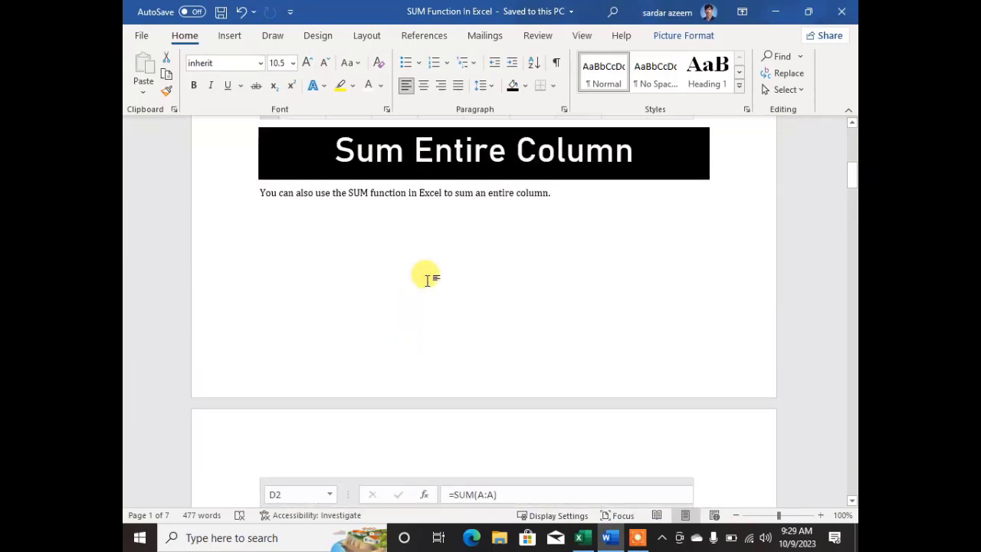
scroll(427, 280, down, 12)
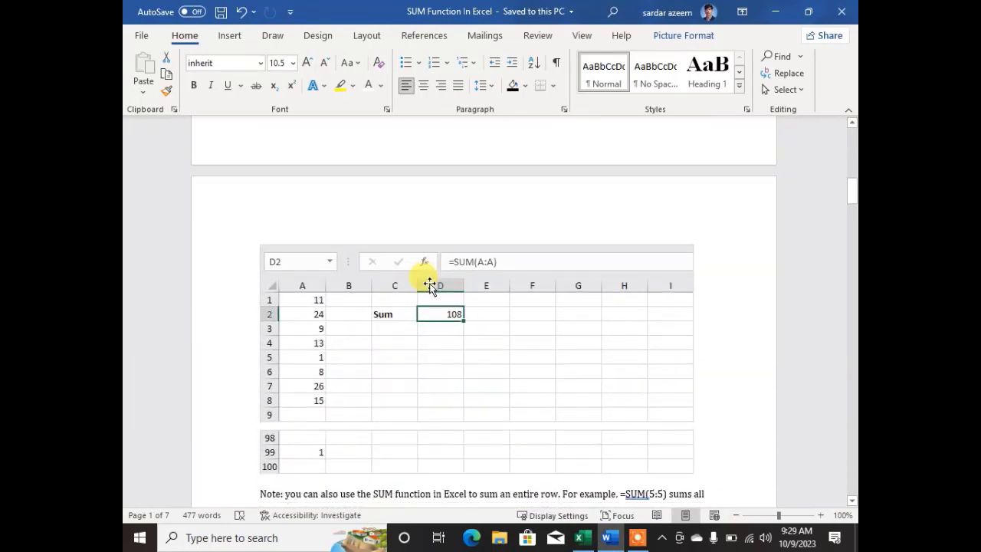
scroll(430, 283, down, 2)
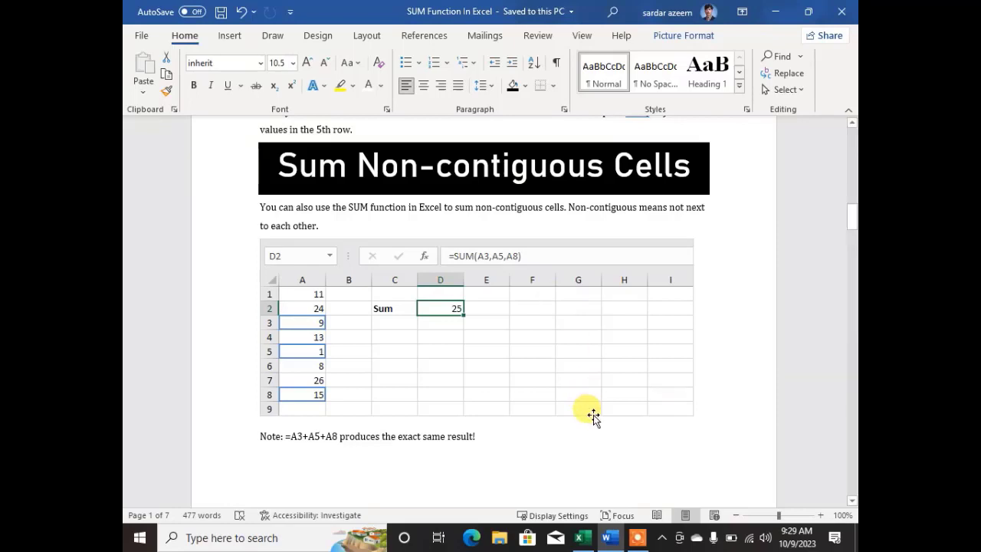
- Switch to Excel and add a new blank worksheet after Sheet2
click(581, 537)
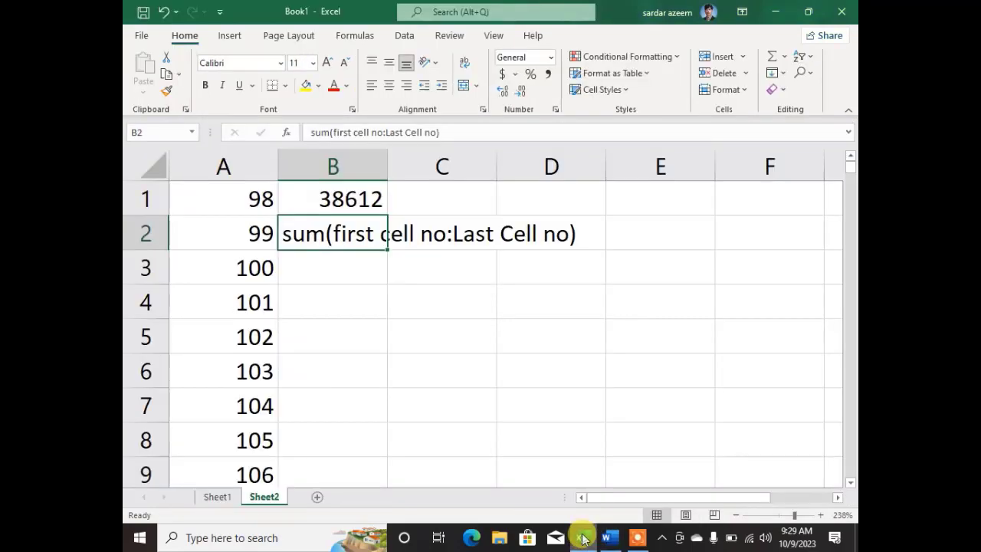
click(393, 299)
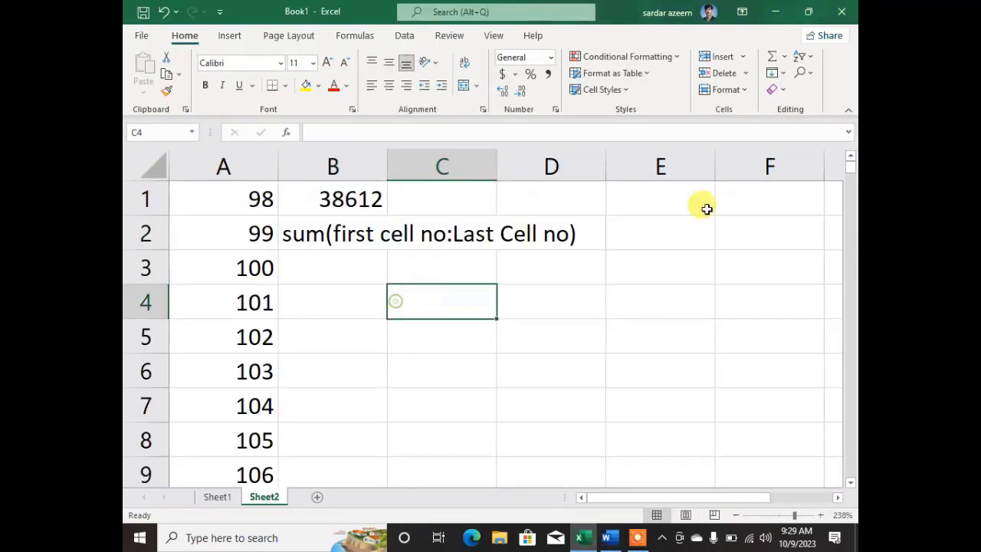
click(321, 496)
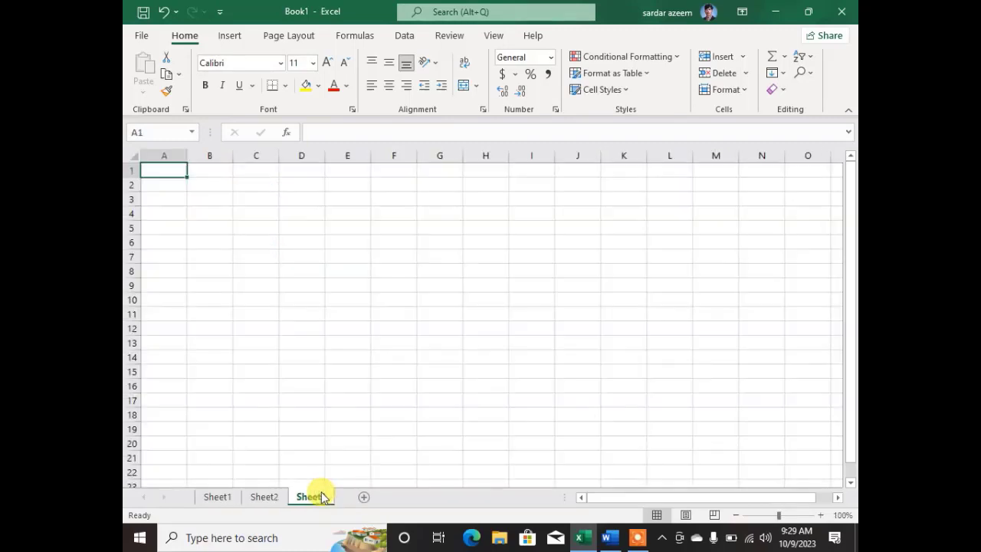
- Enter 99 and 86 in cells A1 and A2 of the new sheet and extend the series down to A12
click(783, 516)
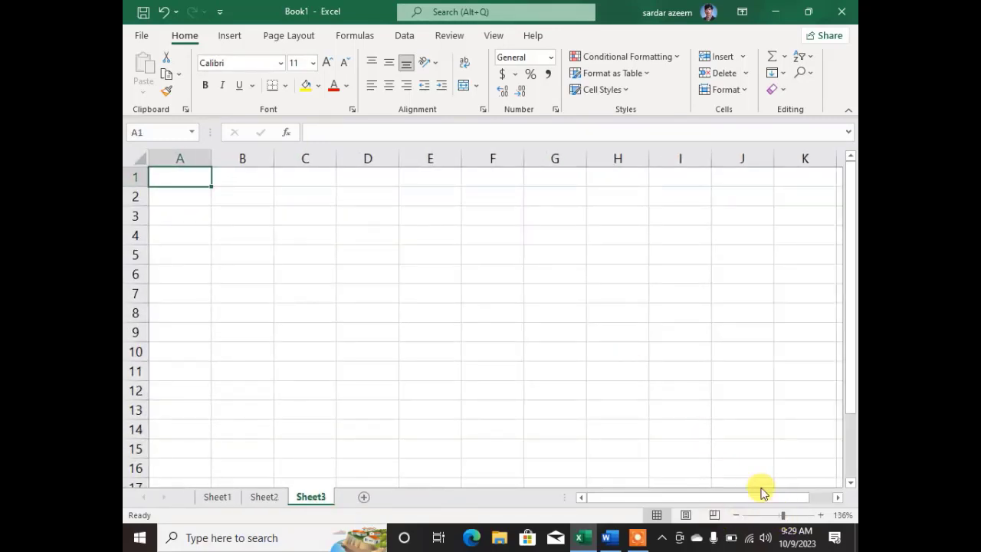
click(785, 516)
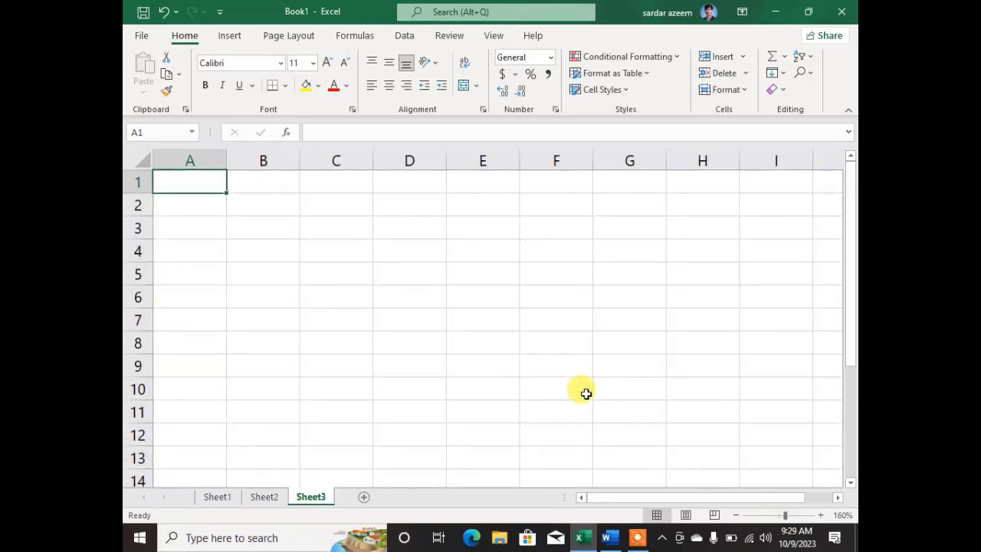
text(99)
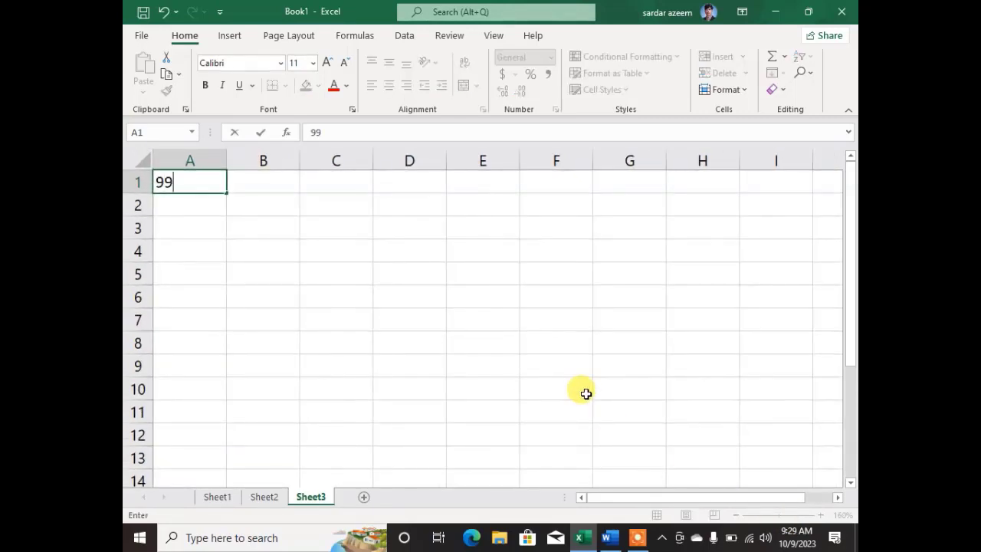
key(Return)
text(86)
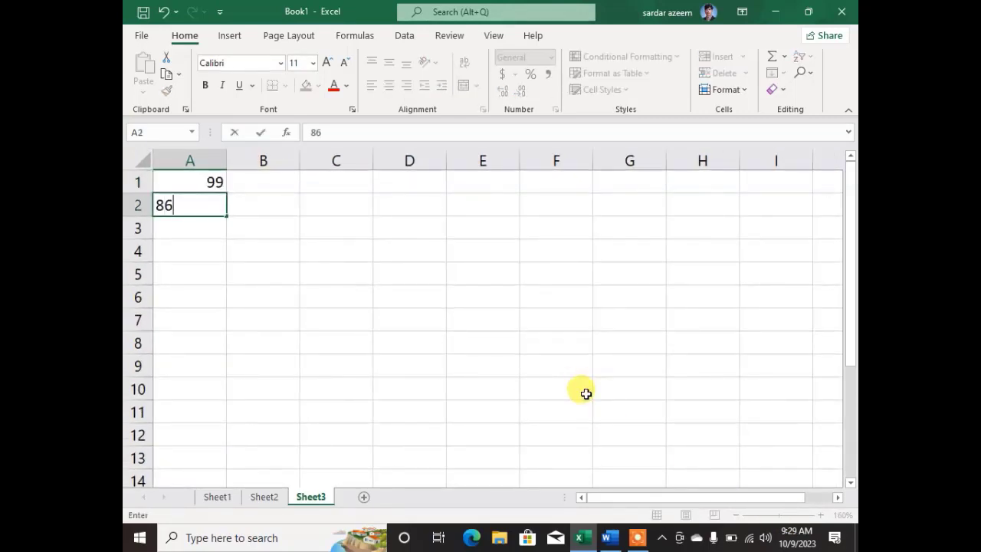
click(195, 278)
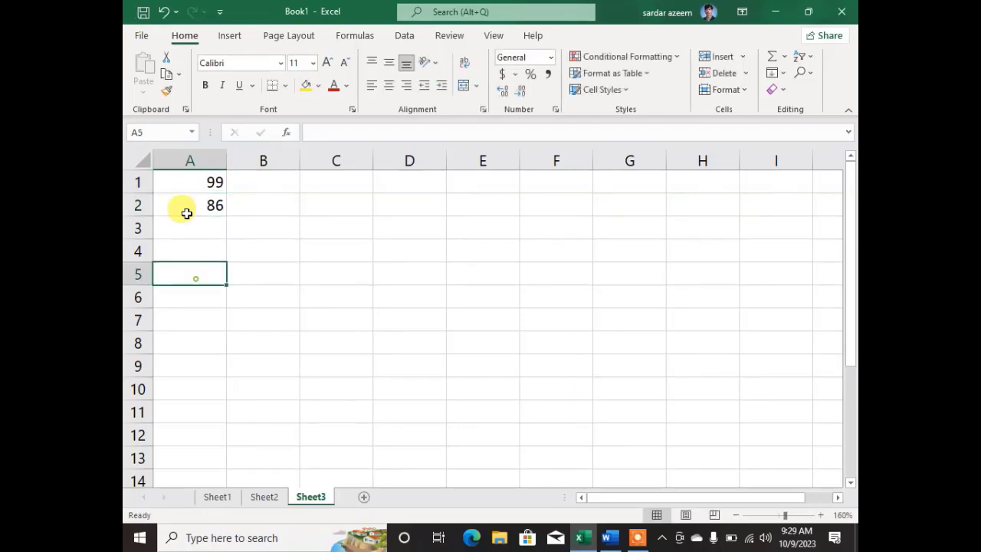
drag(187, 181, 251, 443)
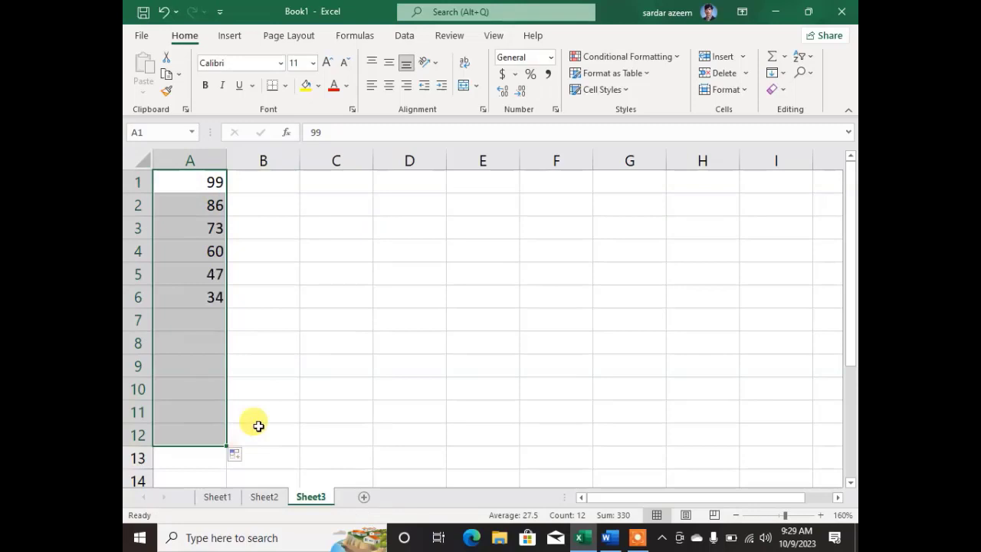
- Replace the value in A9 with 9 and extend the series from A8:A9 down to A12
click(314, 313)
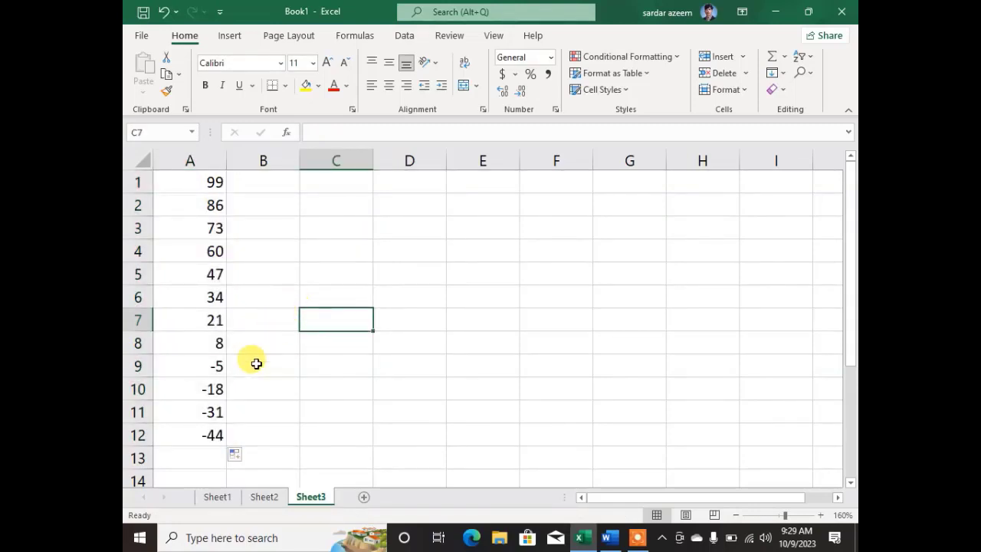
click(208, 365)
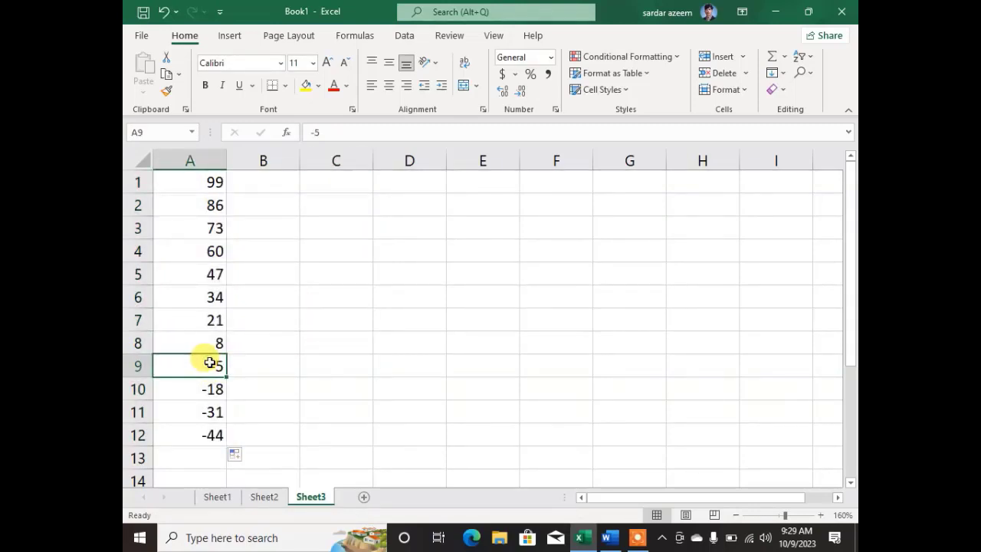
text(9)
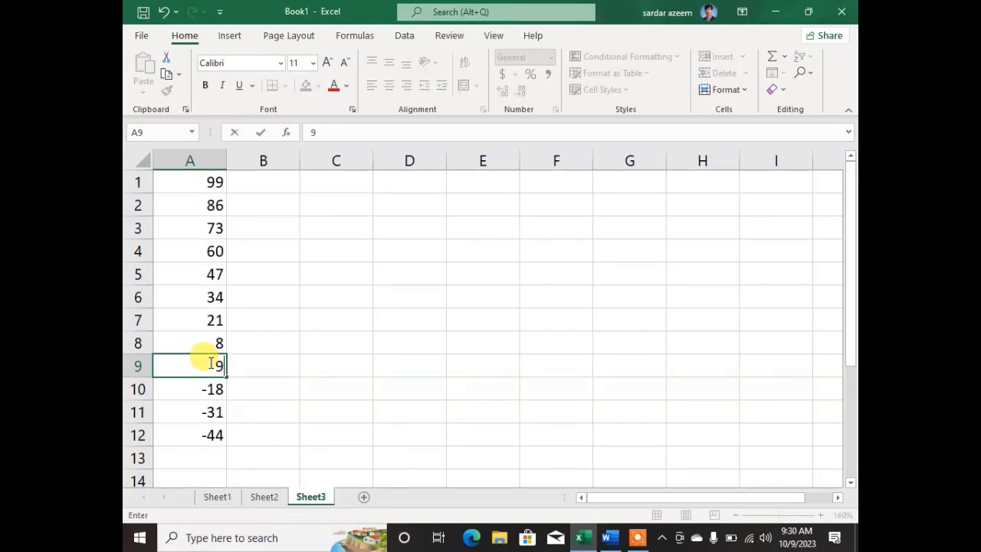
click(275, 344)
drag(201, 345, 218, 436)
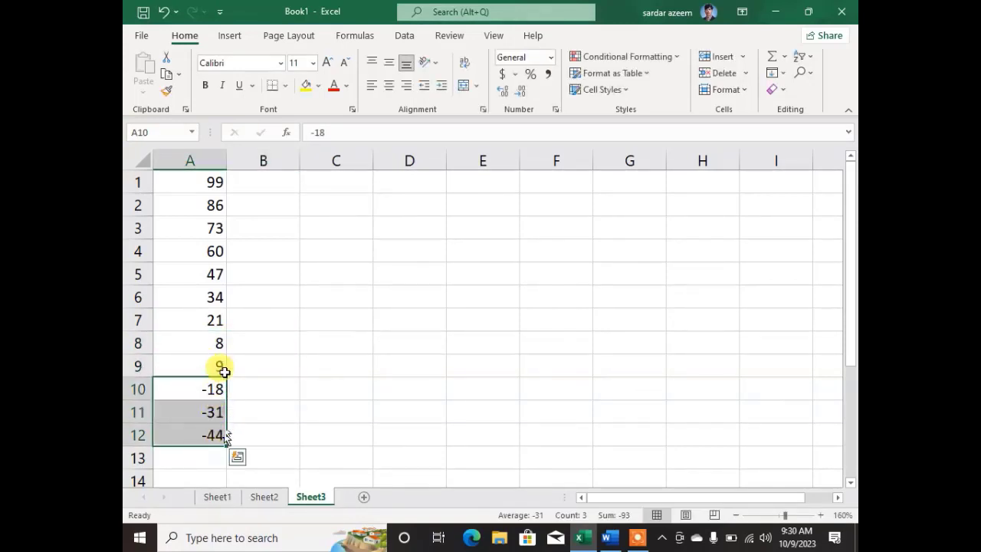
click(209, 339)
drag(212, 355, 237, 441)
click(271, 302)
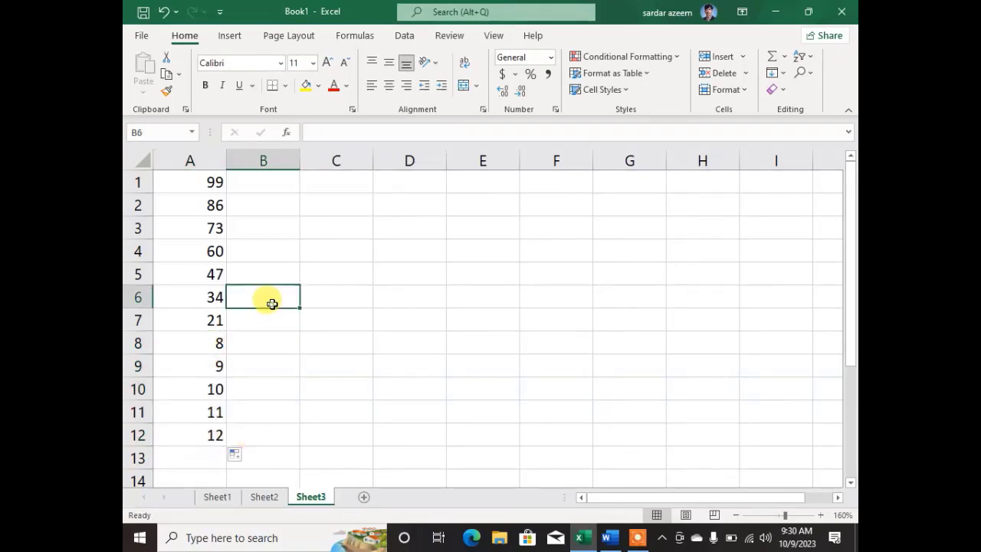
- Sum the non-contiguous cells A1, A5, A9 and A12 in cell C3 with the formula =sum(A1,A5,A9,A12)
click(413, 276)
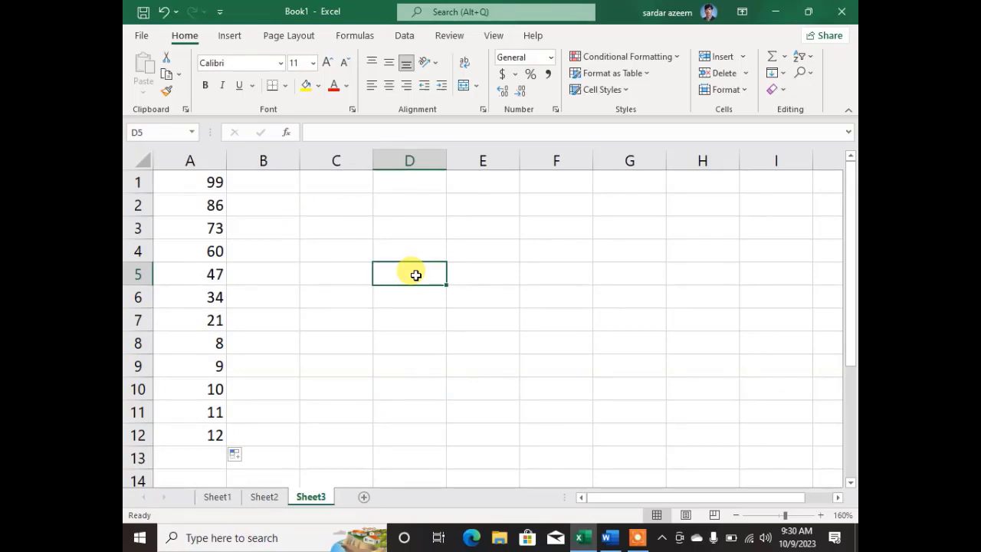
click(332, 222)
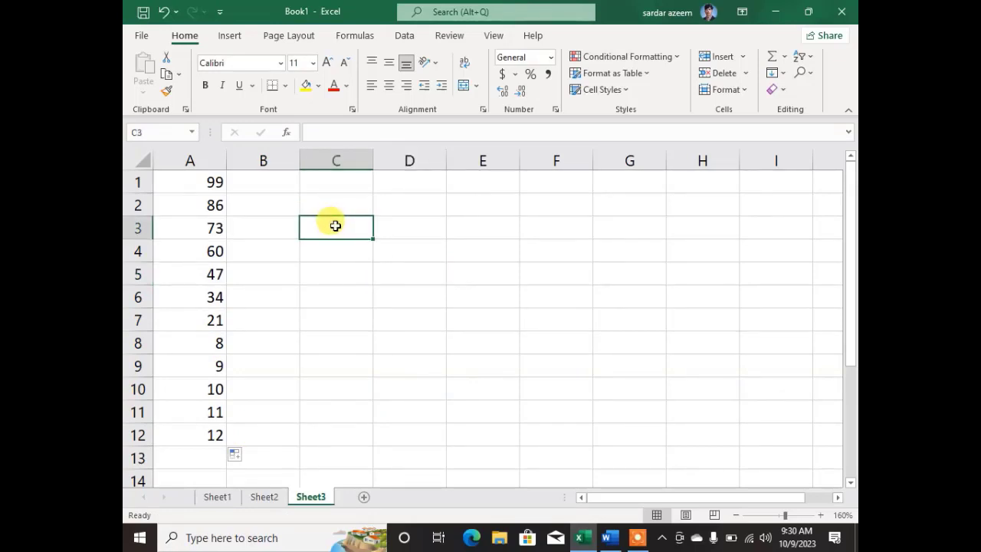
text(=su)
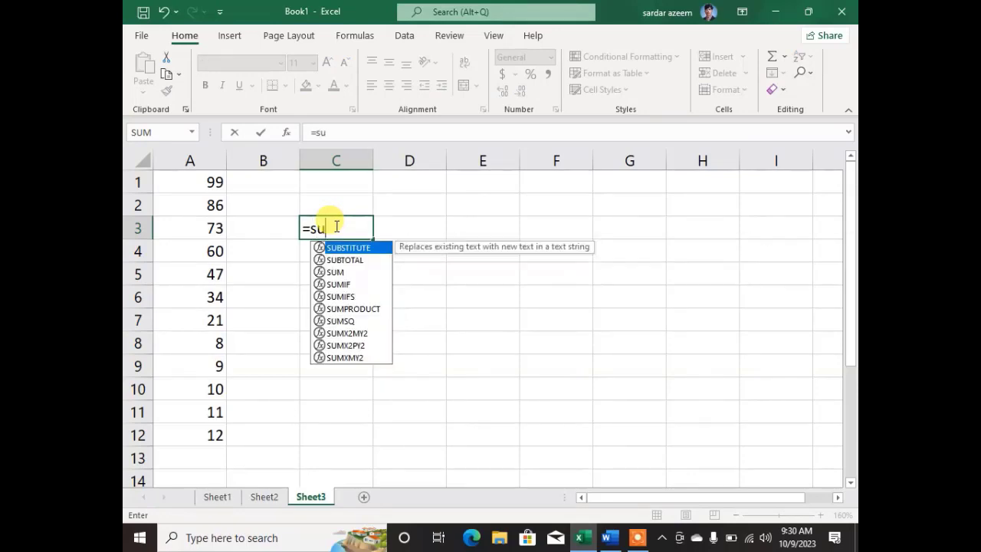
text(m()
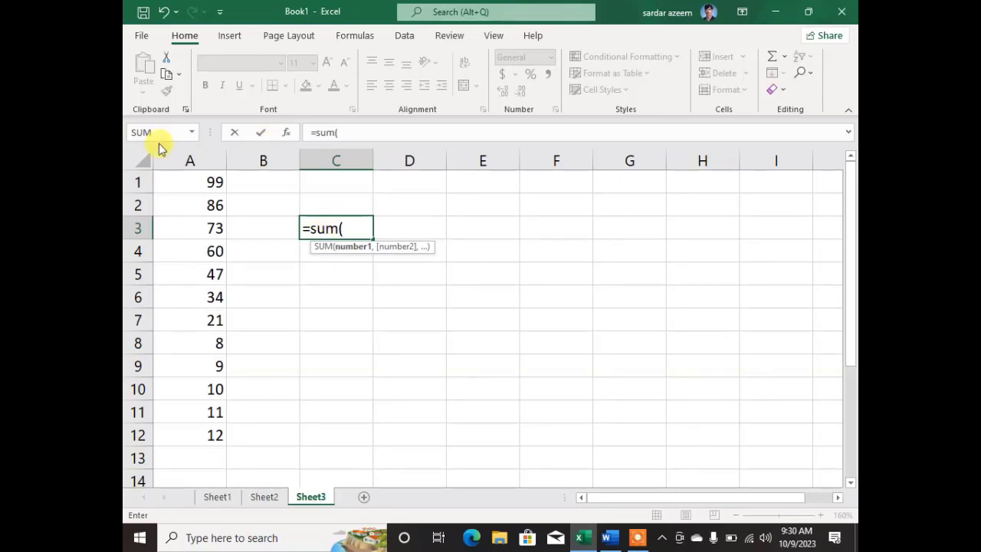
click(181, 185)
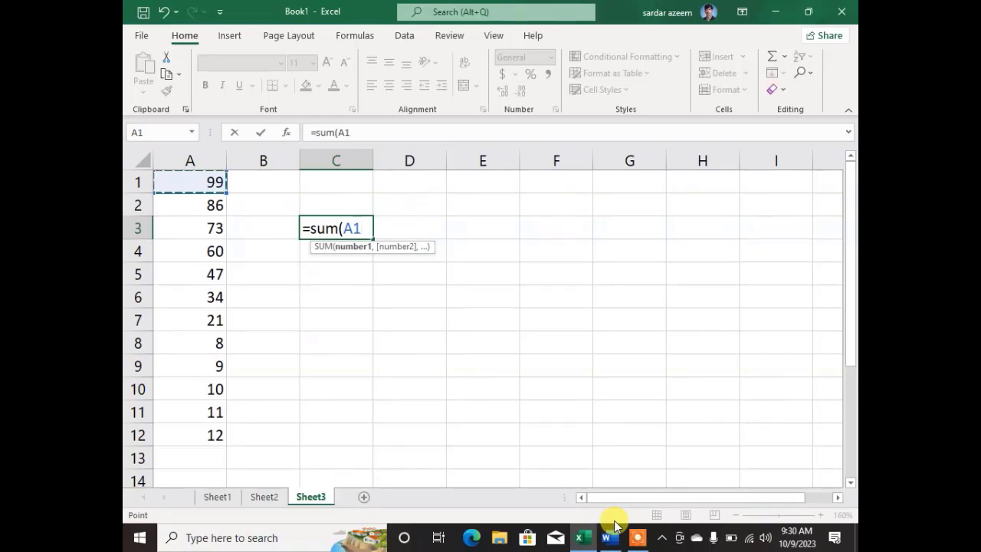
text(,)
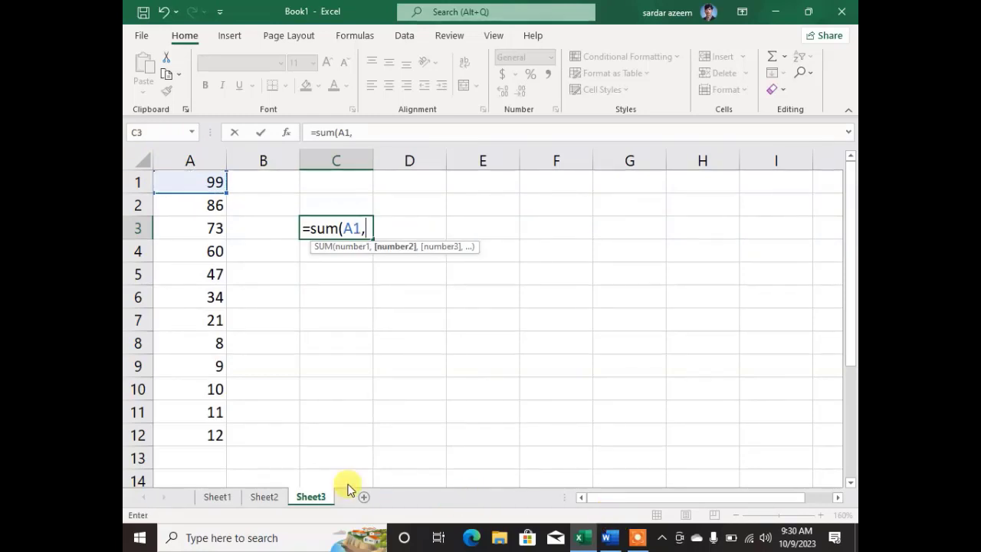
click(199, 272)
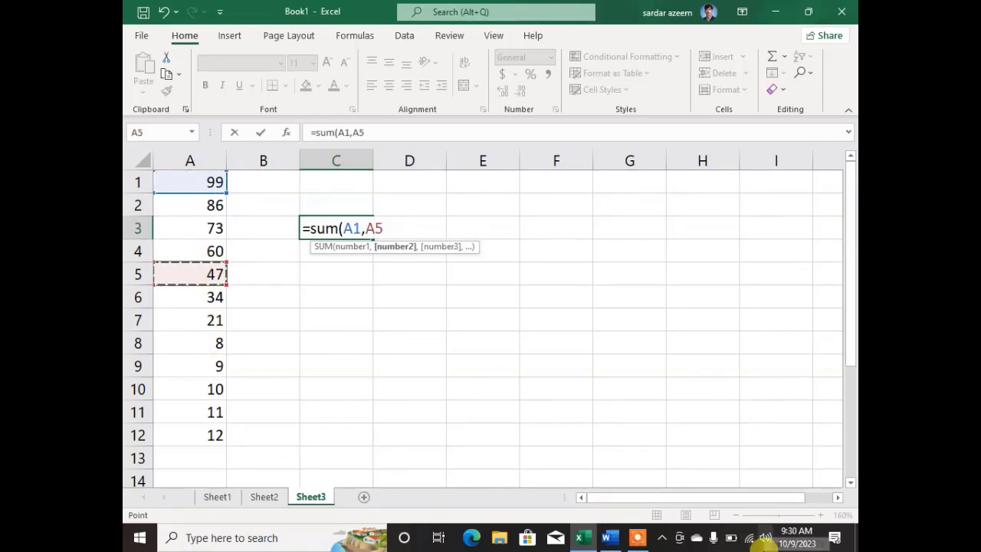
text(,)
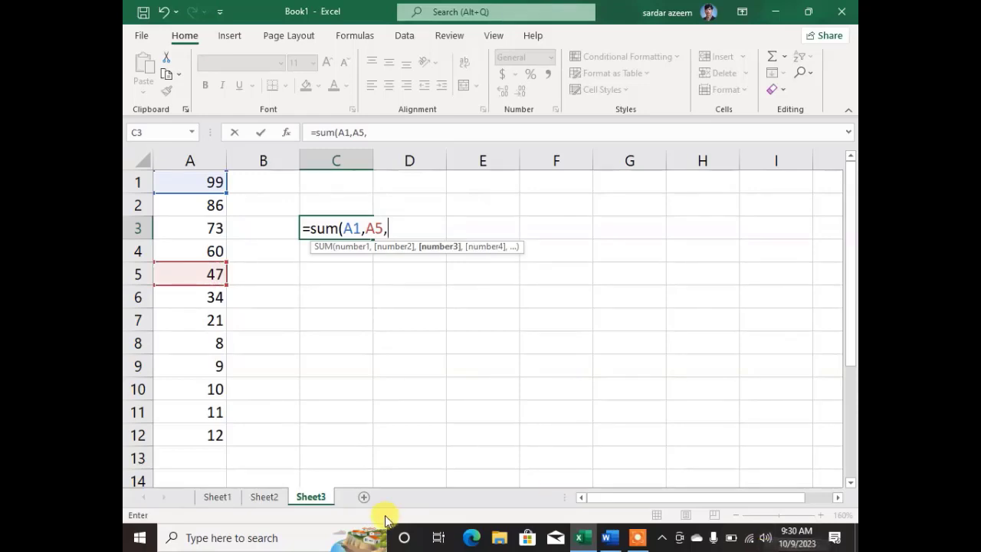
click(181, 365)
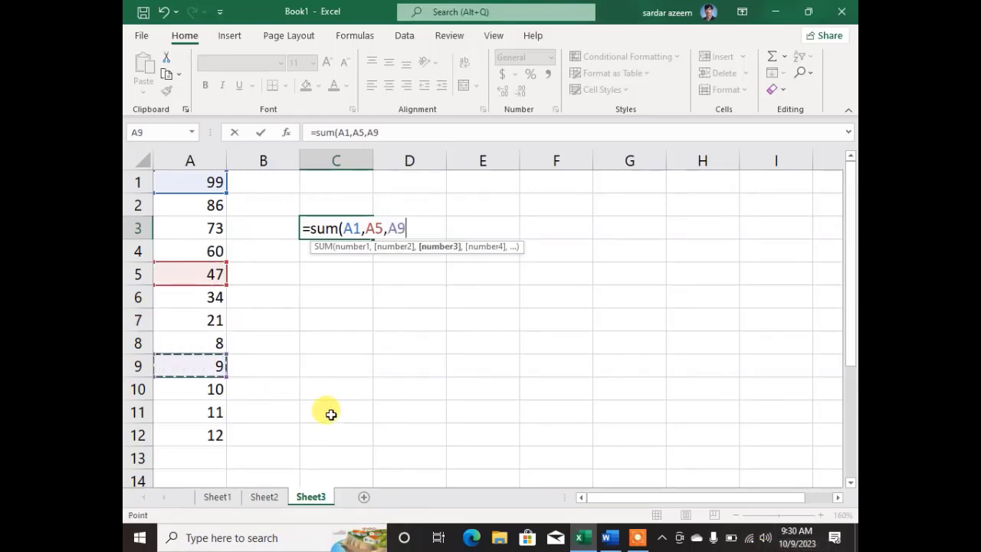
text(,)
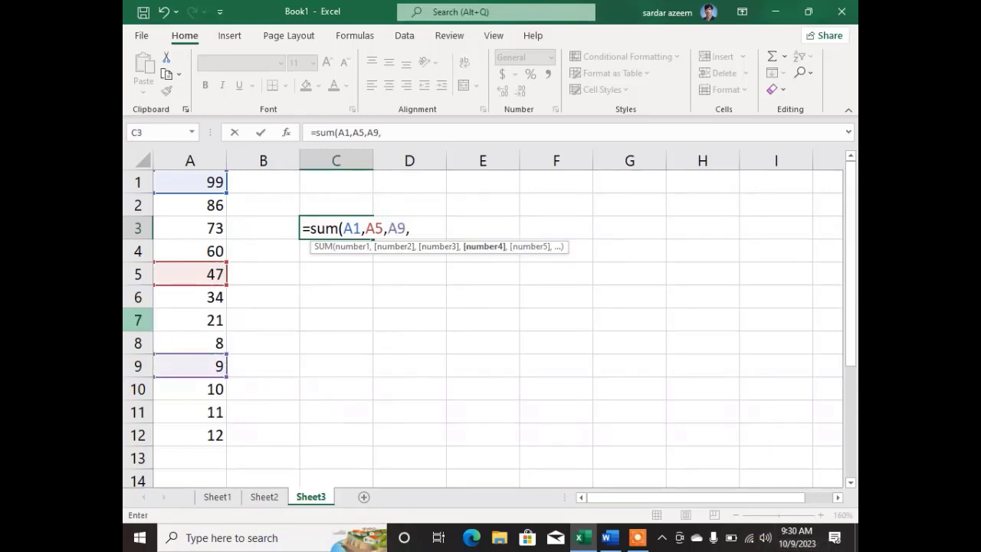
click(189, 432)
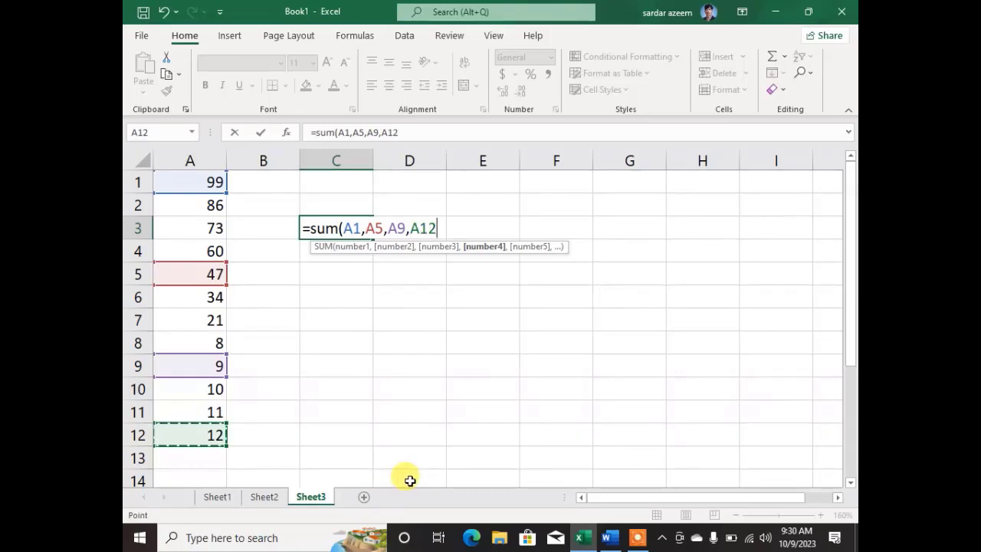
text())
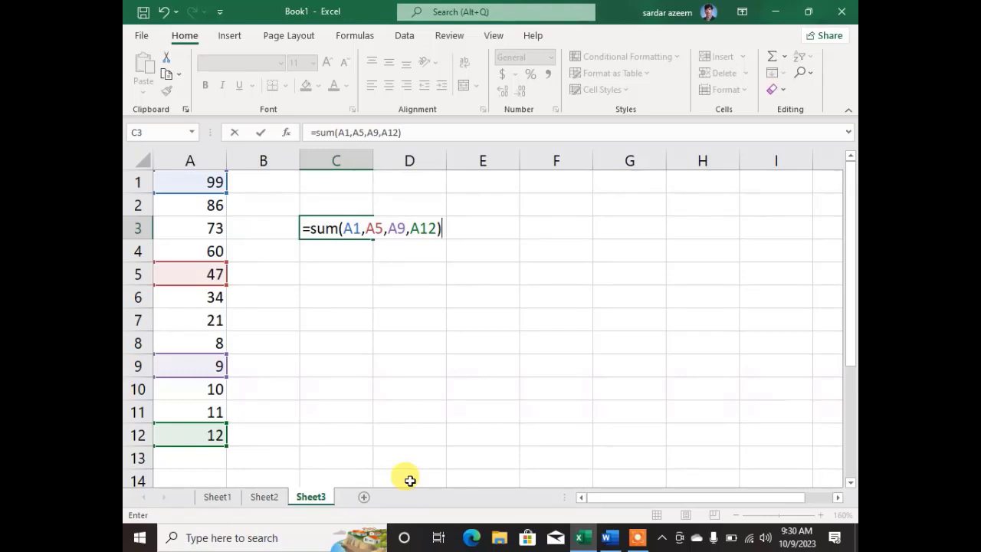
key(Return)
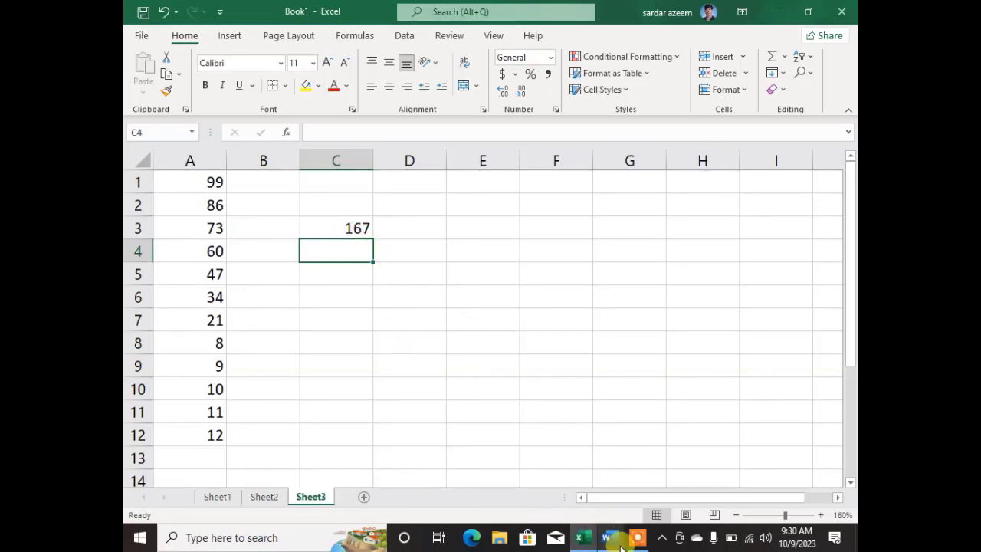
- Switch to the Word guide and read on from the Sum Non-contiguous Cells example to the AutoSum section
mouse_move(612, 543)
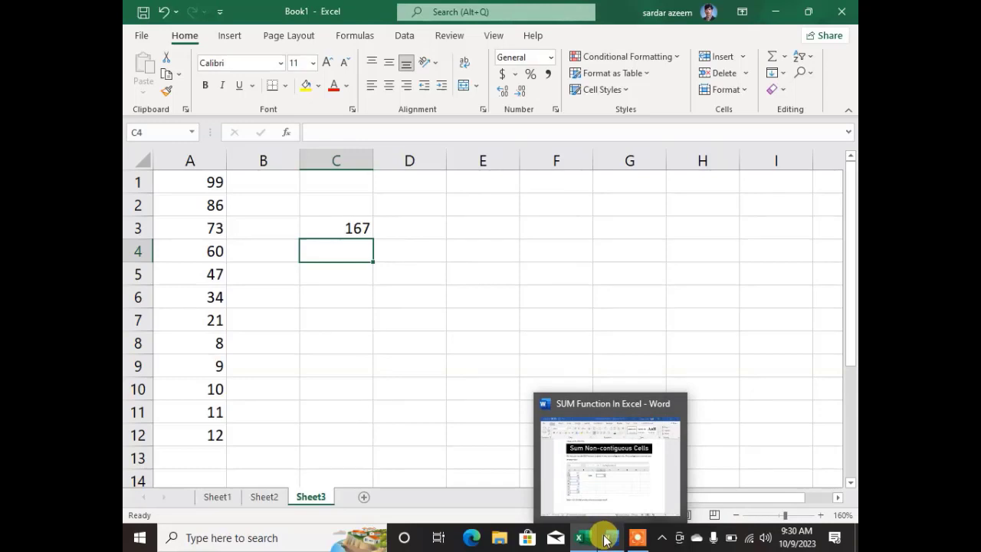
click(607, 539)
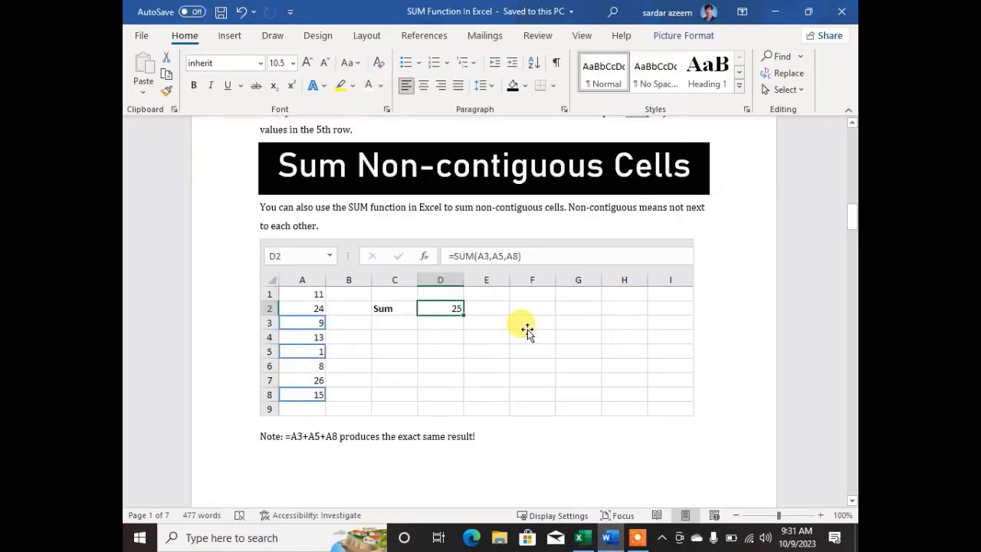
scroll(533, 334, down, 1)
scroll(533, 334, down, 8)
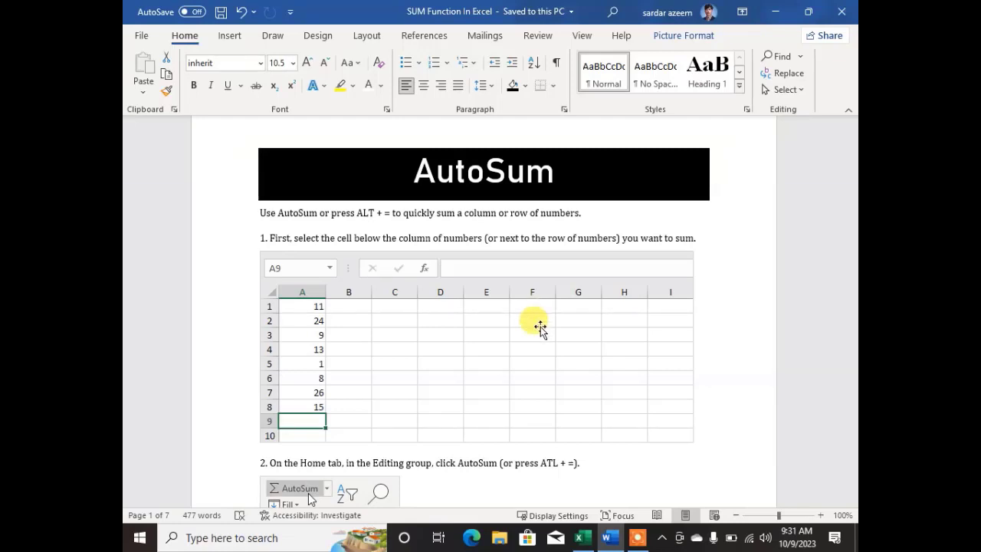
- Switch to Excel and copy the number block A1:H11 from Sheet1 into Sheet3 starting at cell D1
click(583, 538)
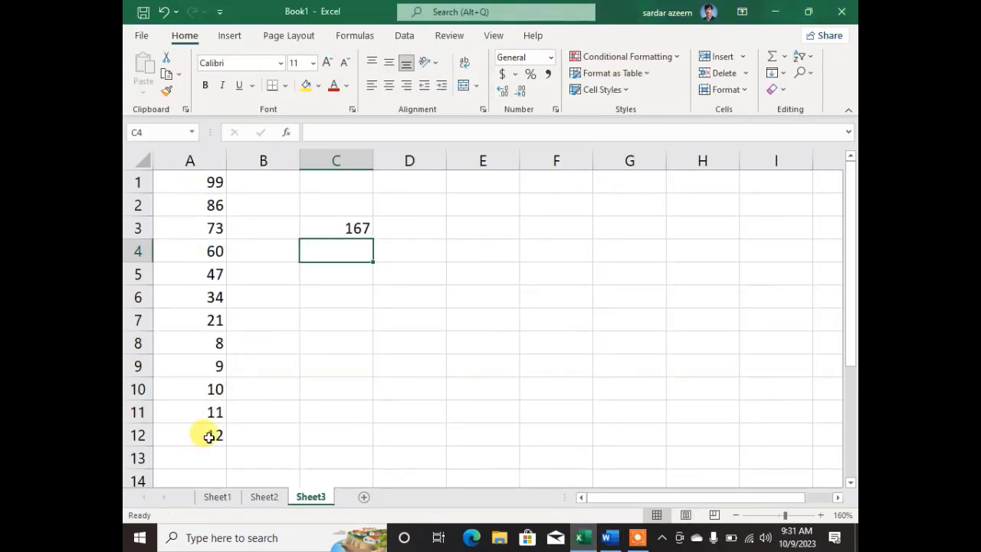
click(214, 497)
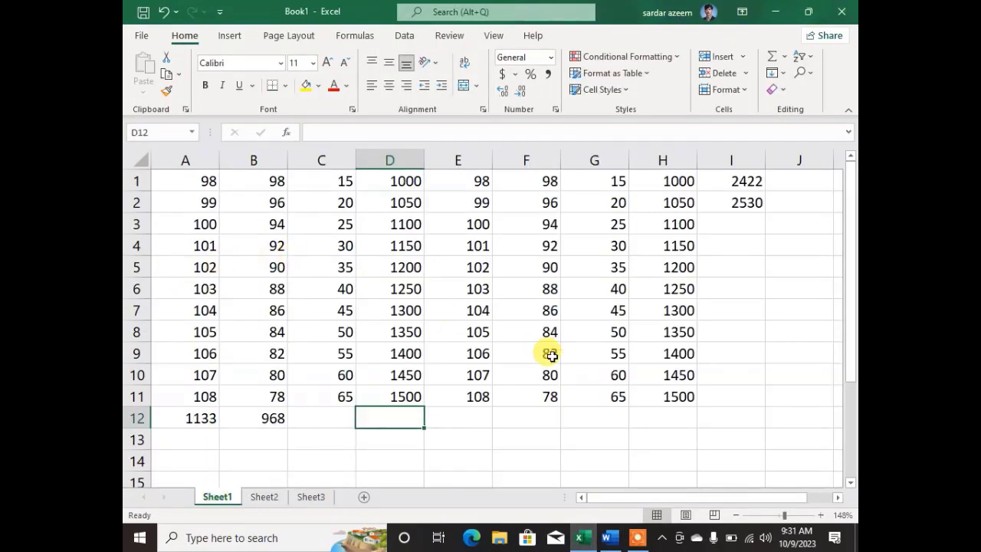
drag(667, 385, 208, 171)
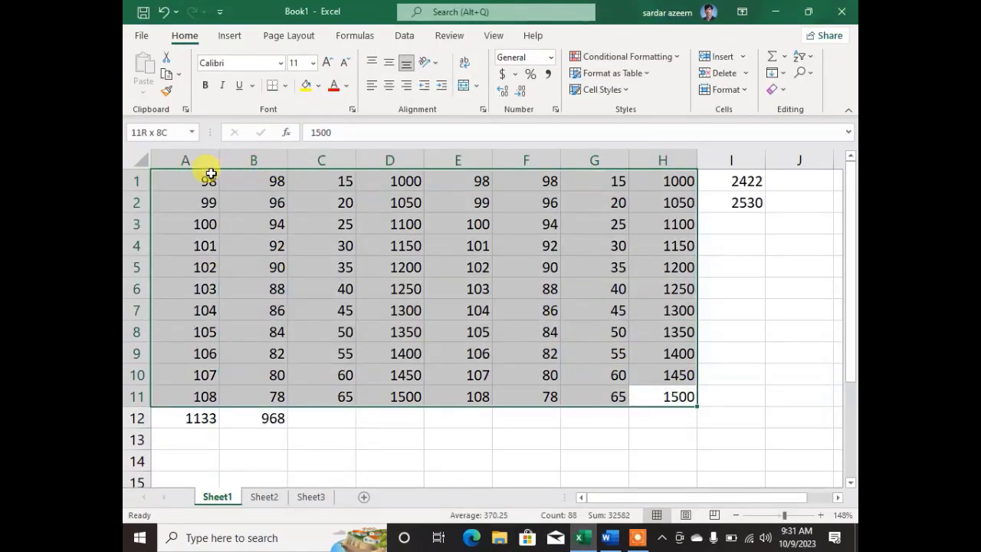
key(ctrl+c)
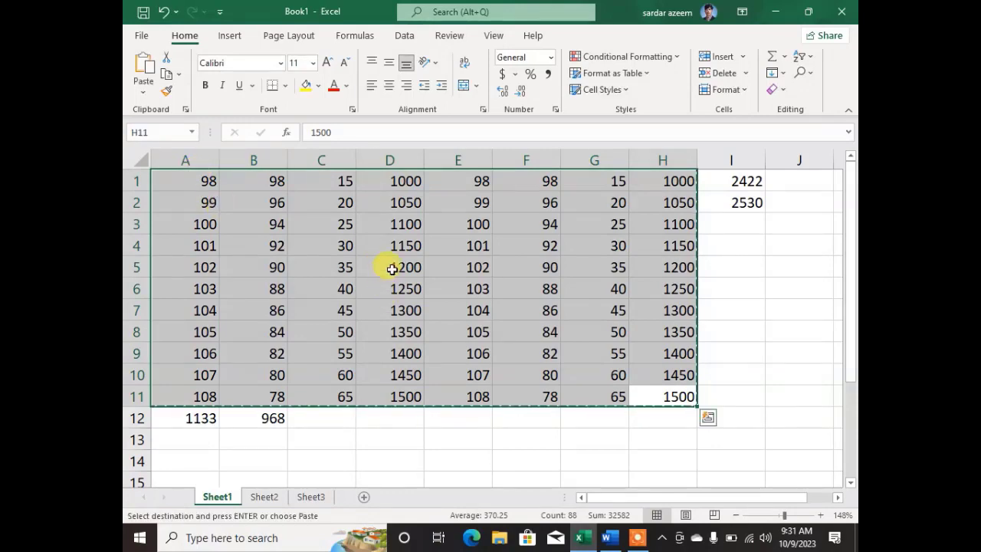
click(311, 497)
click(411, 185)
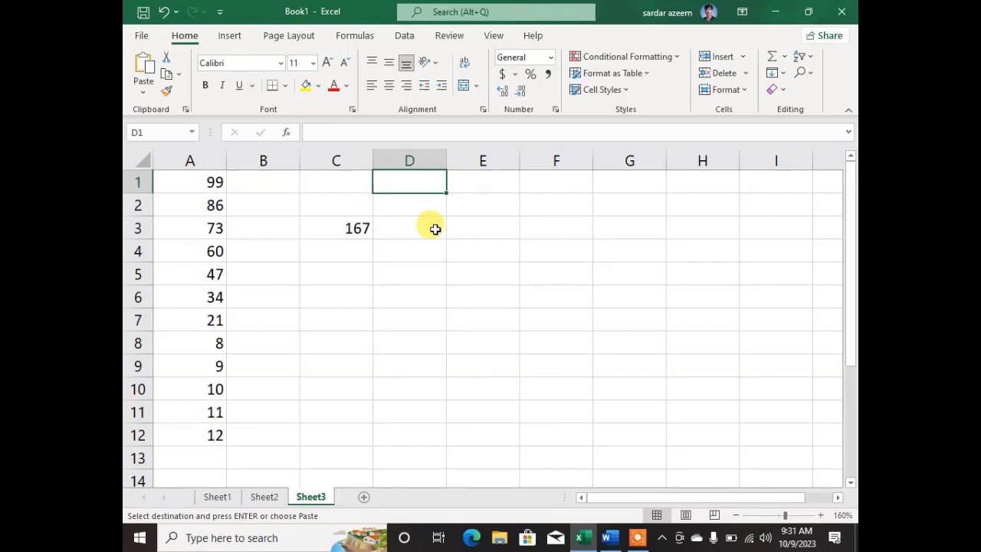
key(ctrl+v)
click(458, 350)
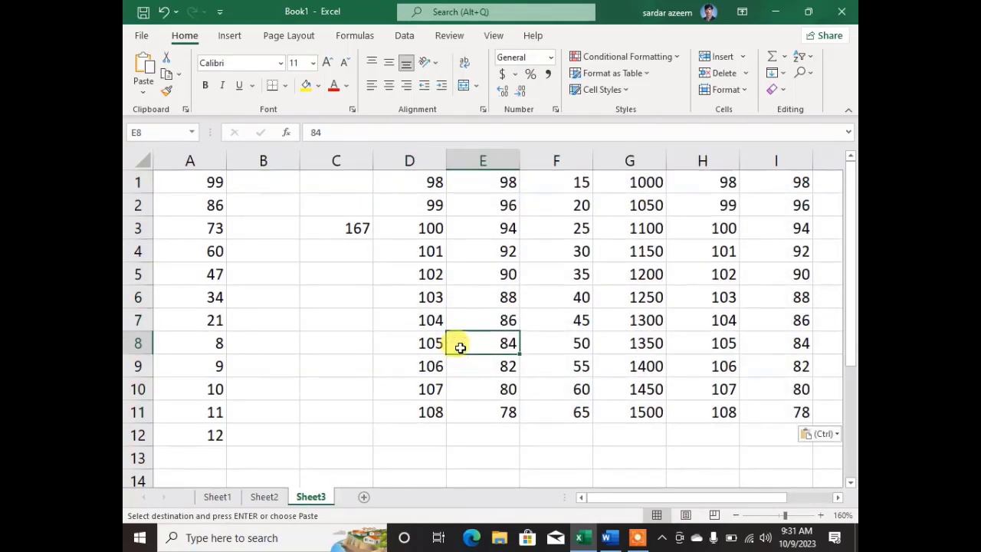
- Total D1:D11 in cell D12 with AutoSum and select the result cell to check its formula
click(442, 434)
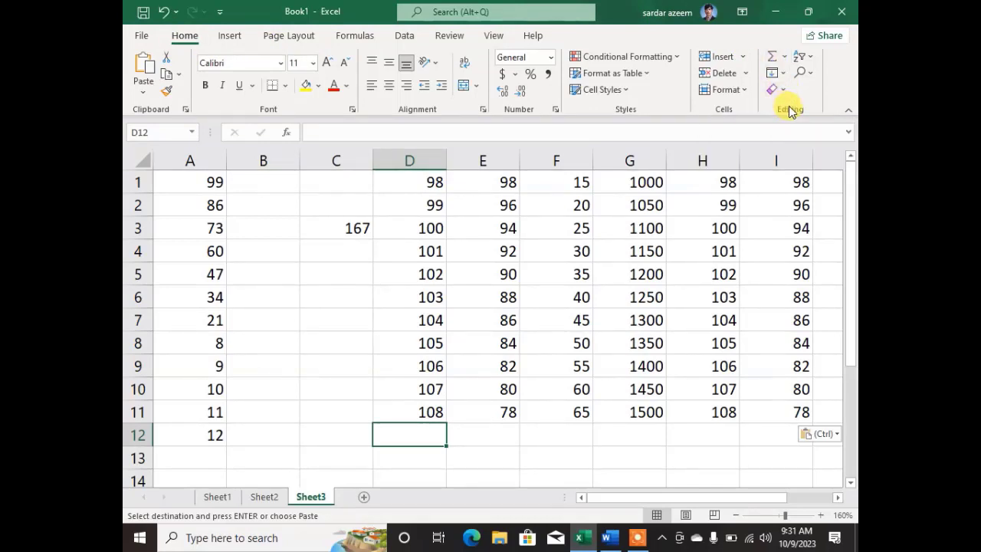
click(774, 61)
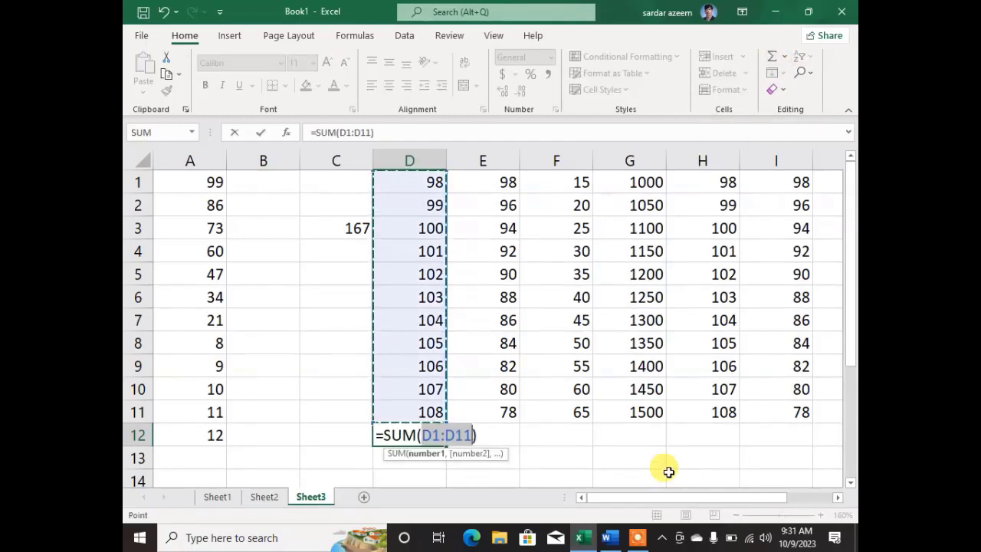
key(Return)
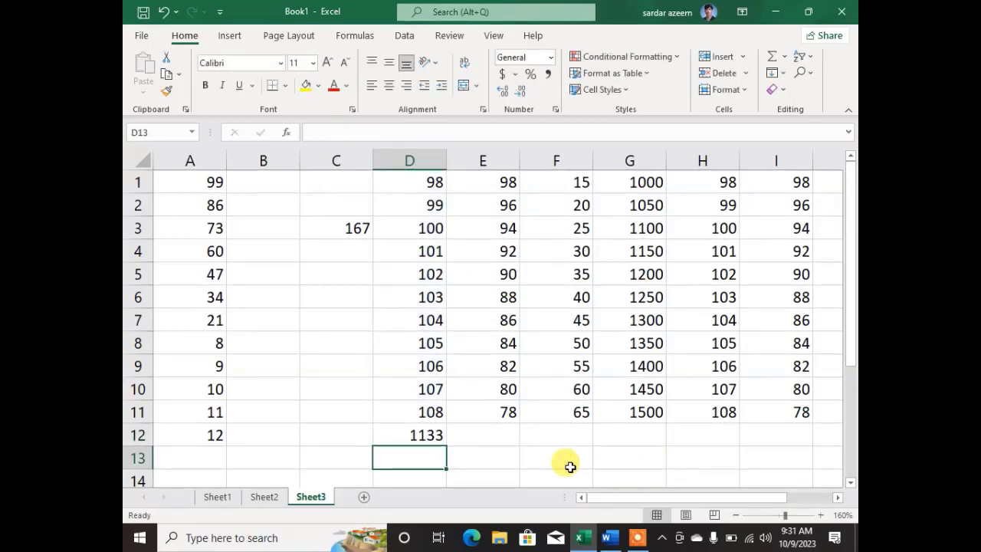
click(412, 435)
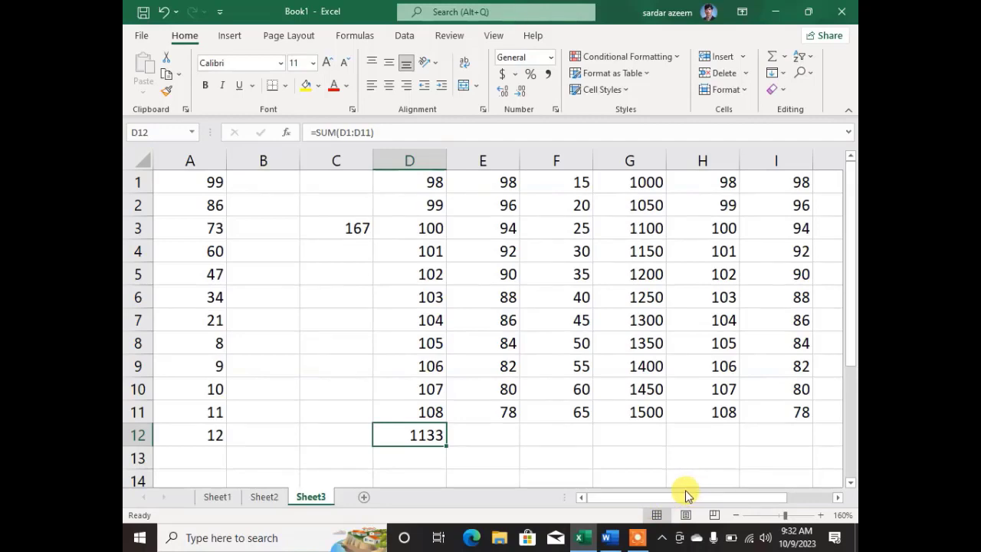
- Total the first row of the pasted block, D1:K1, in cell L1 with AutoSum
drag(685, 497, 854, 486)
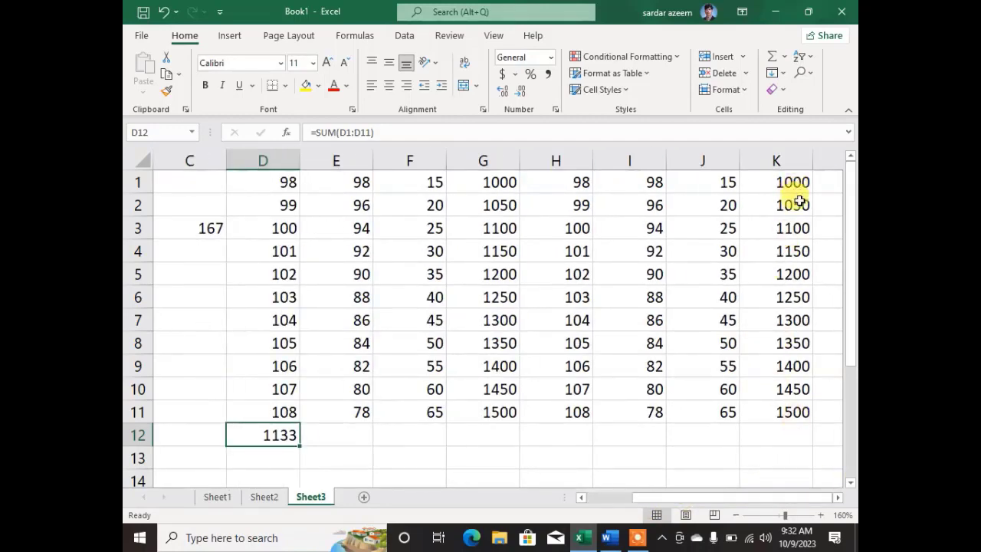
click(825, 182)
key(Right)
key(Right)
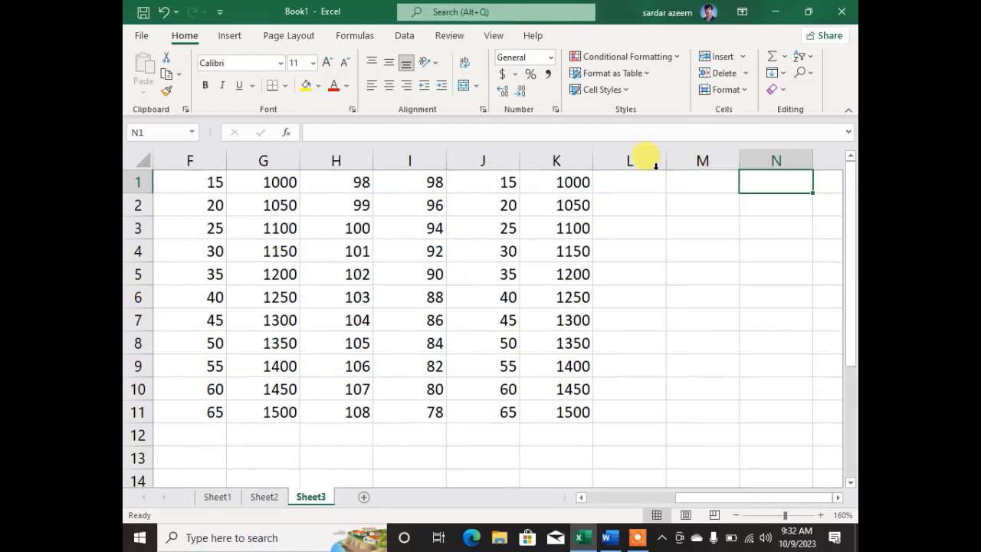
click(606, 176)
click(771, 56)
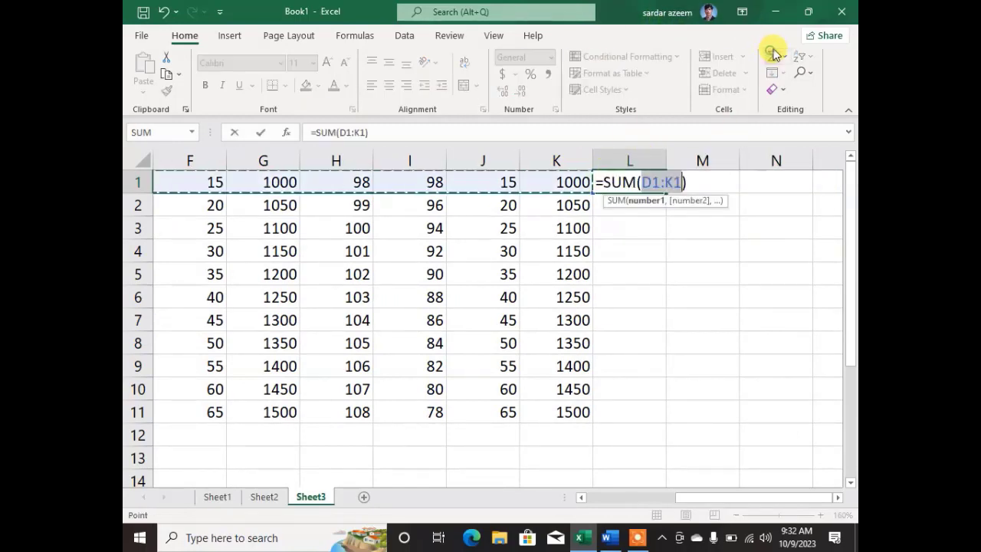
key(Return)
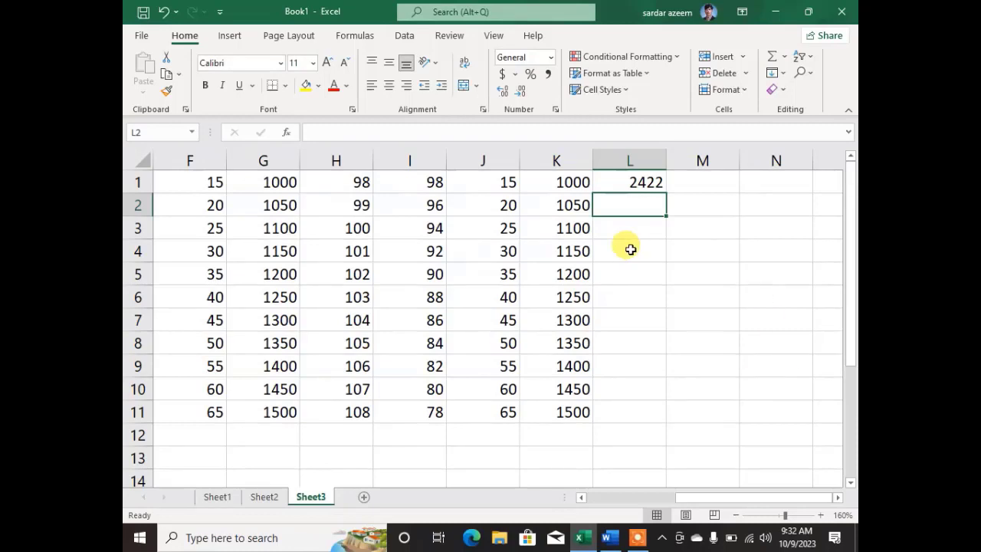
- Total H1:H11 in cell H12 by inserting the SUM function through the Insert Function dialog
click(357, 435)
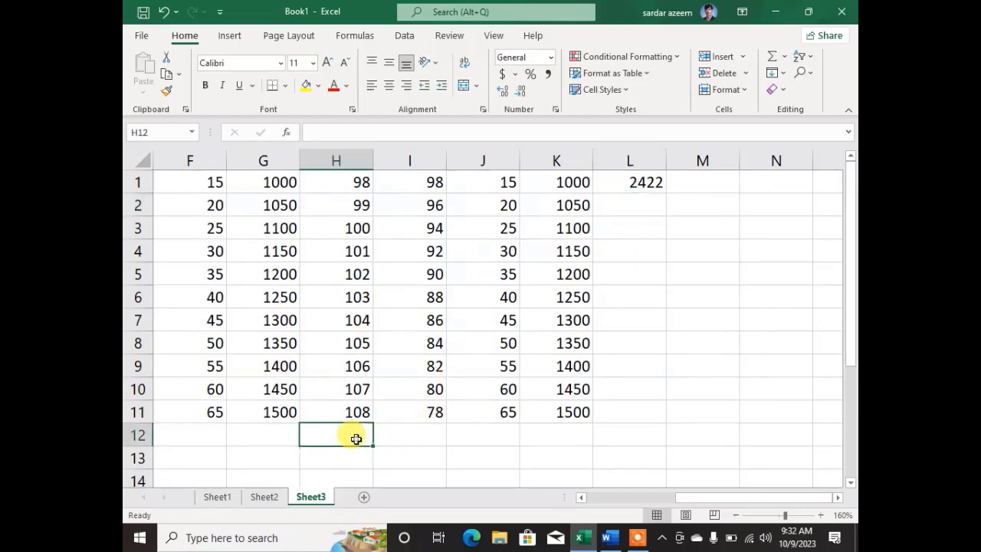
click(346, 38)
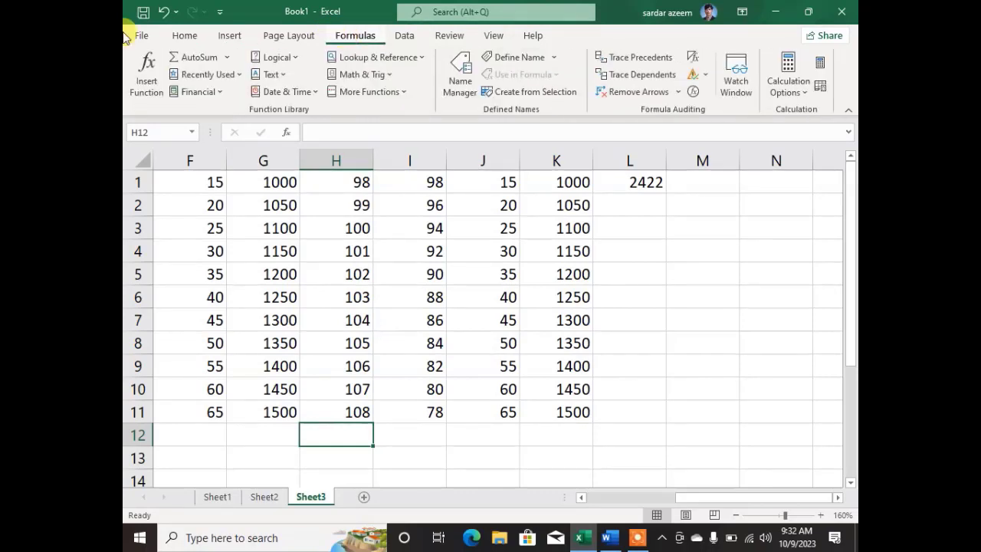
click(142, 74)
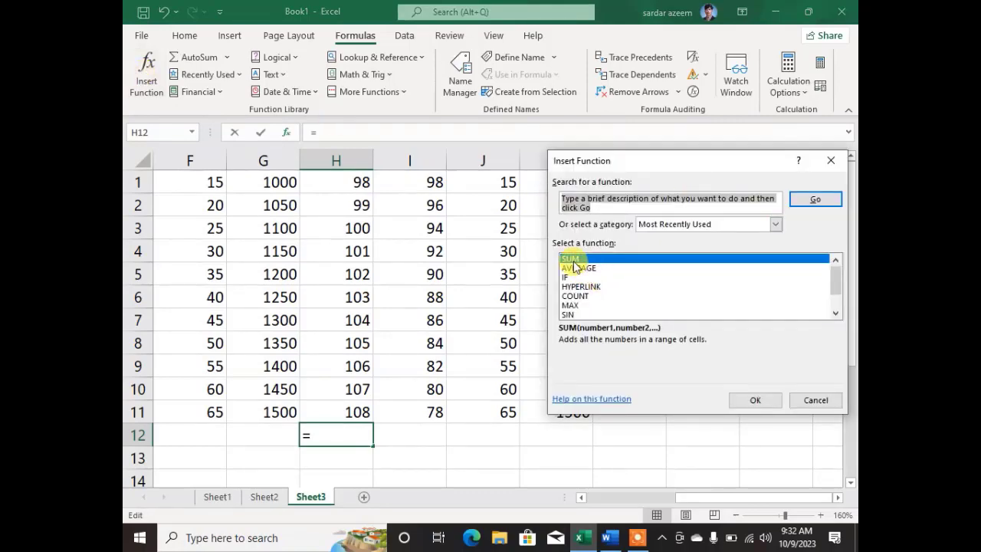
click(766, 399)
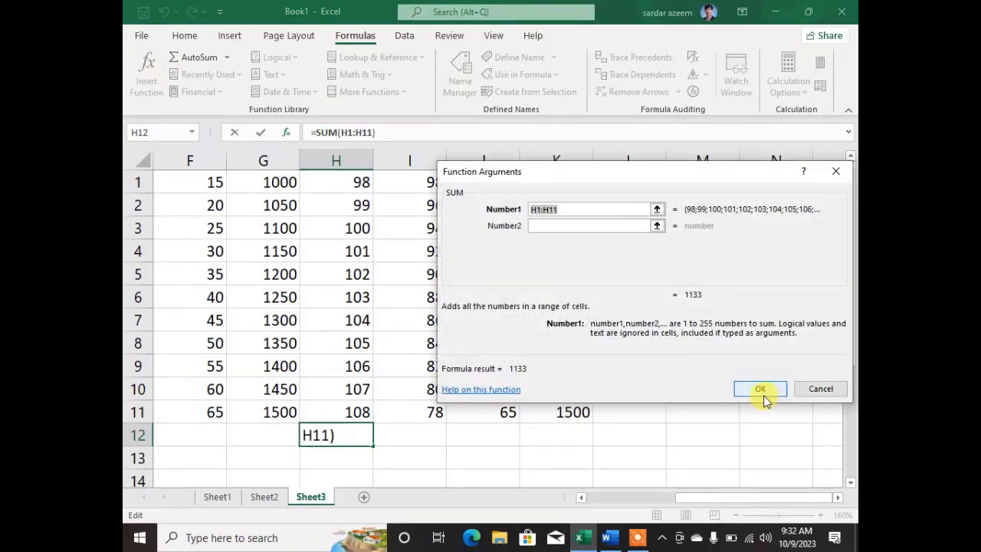
click(757, 391)
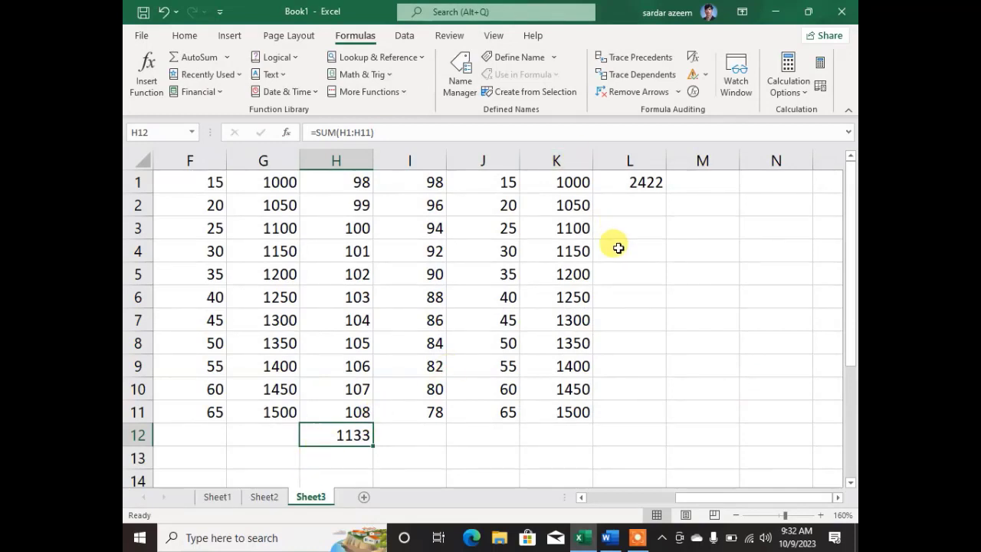
- Total the fourth row of the block, D4:K4, in cell L4 with AutoSum
click(617, 248)
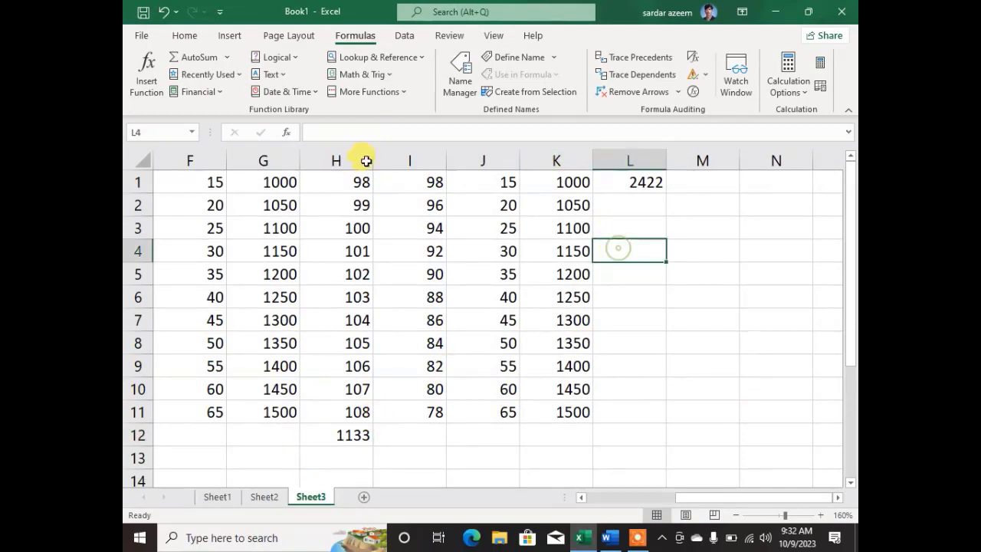
click(194, 64)
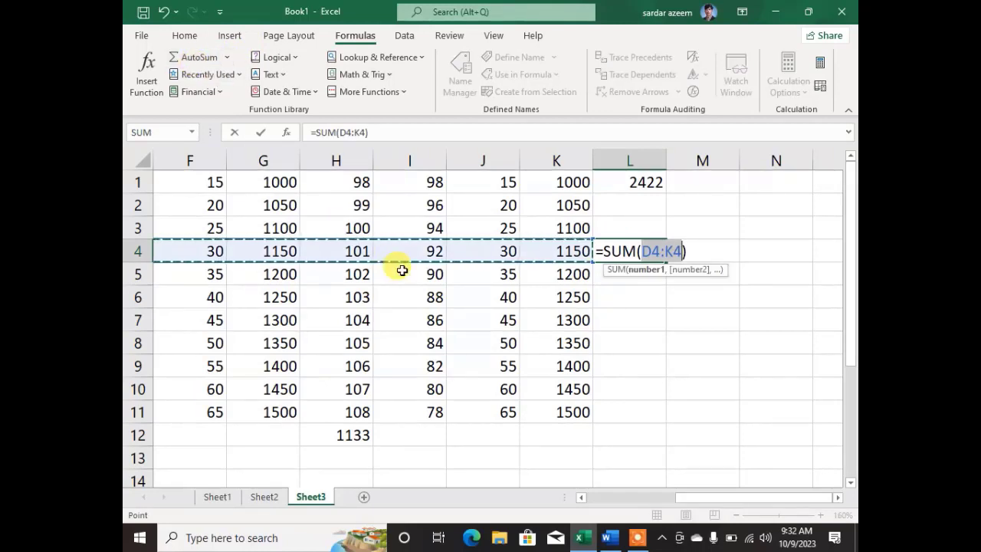
key(Return)
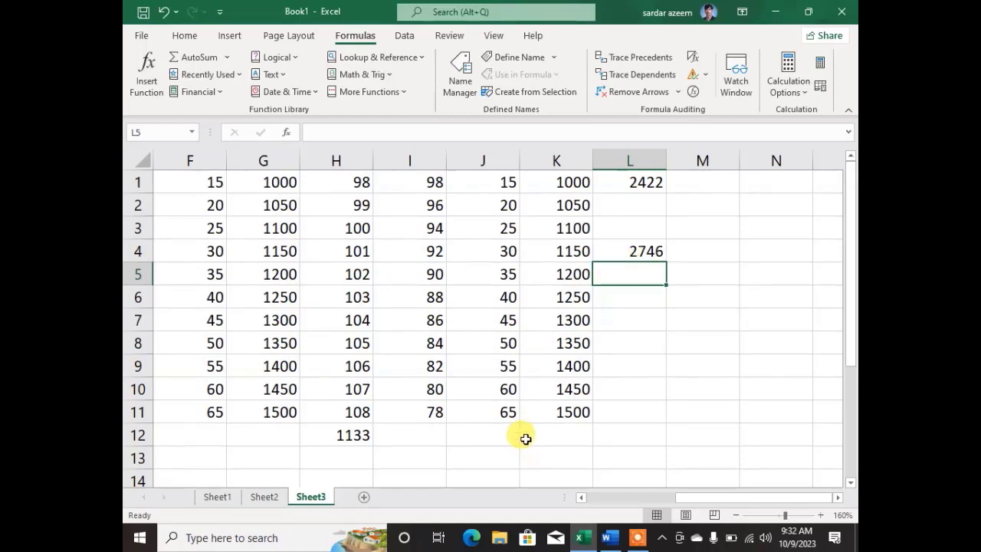
- Switch to the Word guide and read on from the AutoSum section to the Conditional Sum section and its first SUMIF example
click(207, 506)
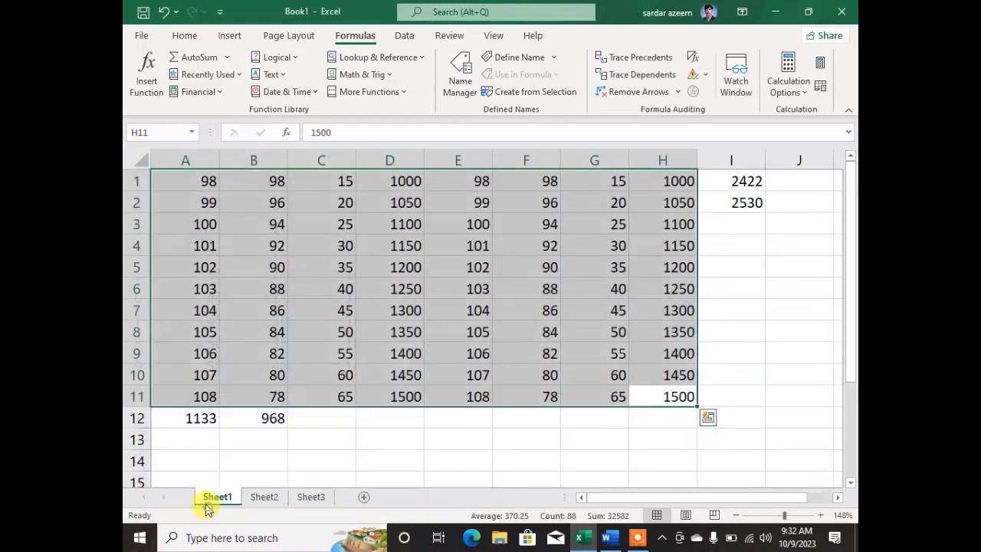
click(609, 538)
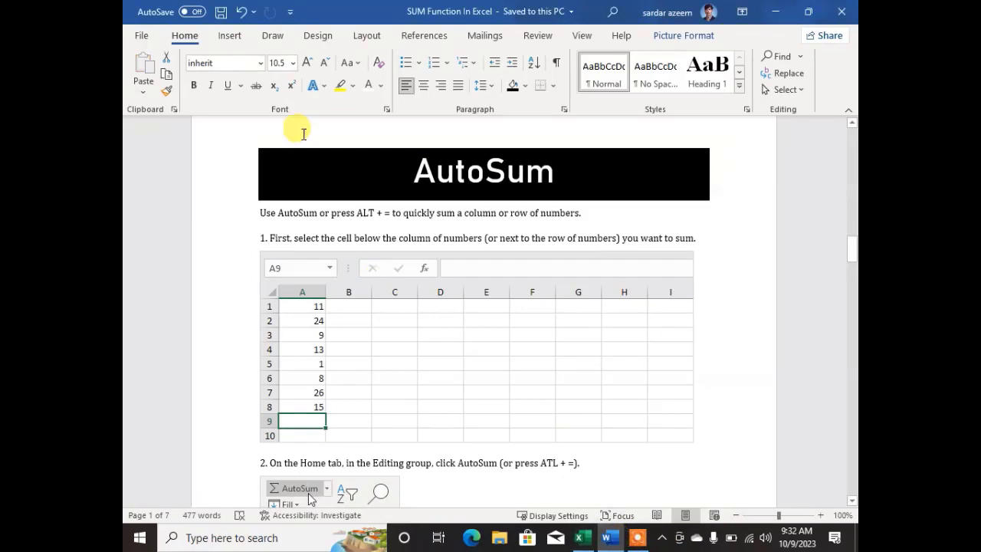
scroll(405, 322, down, 10)
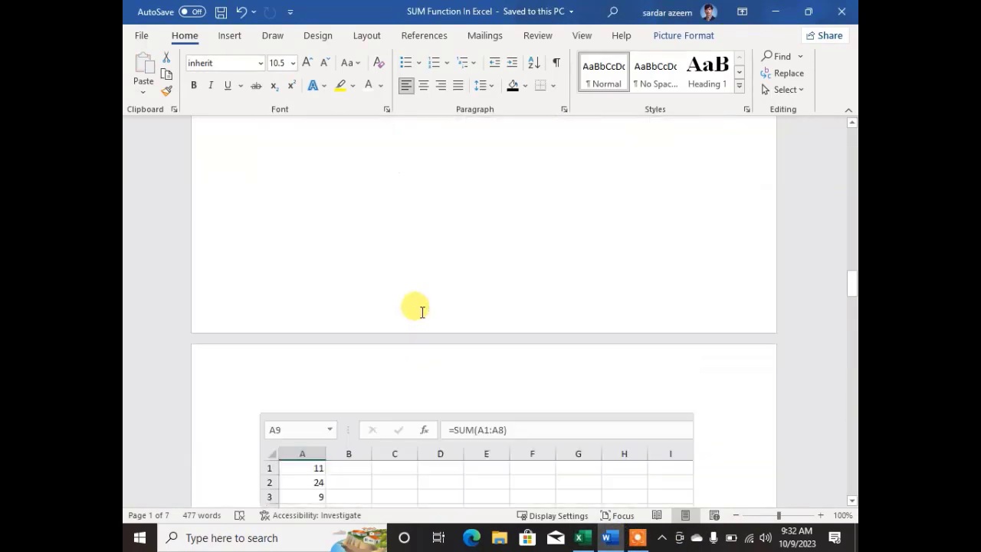
scroll(422, 312, down, 20)
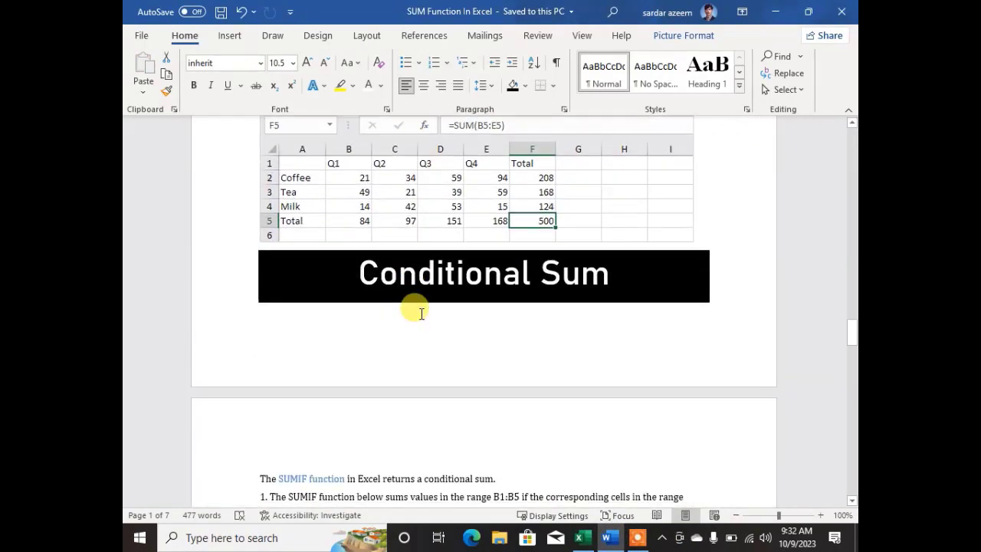
scroll(421, 312, down, 1)
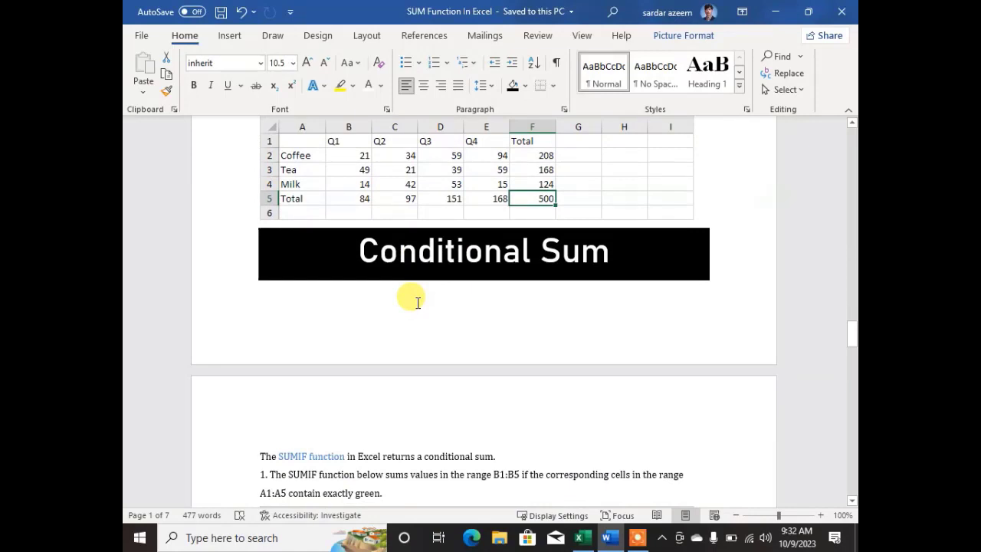
scroll(417, 303, down, 5)
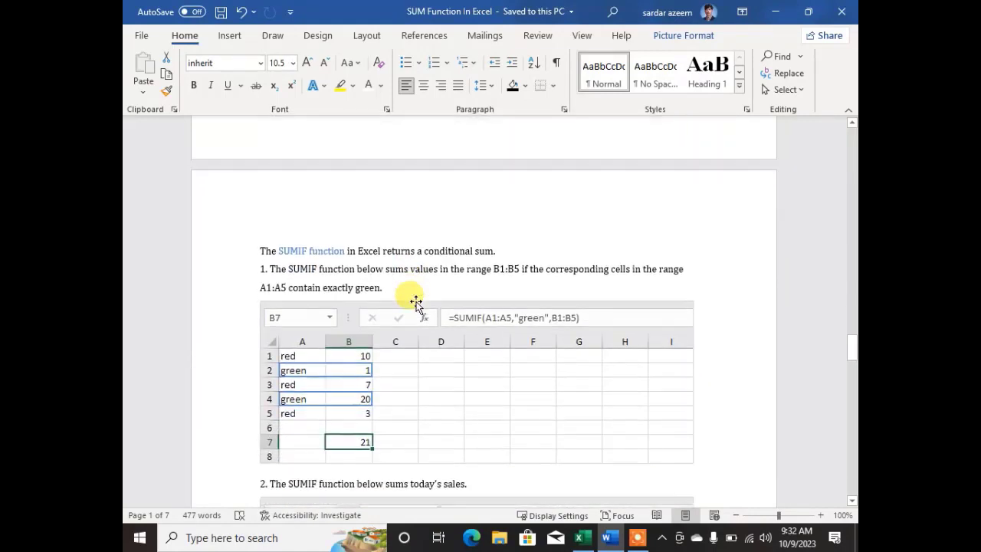
scroll(418, 297, up, 4)
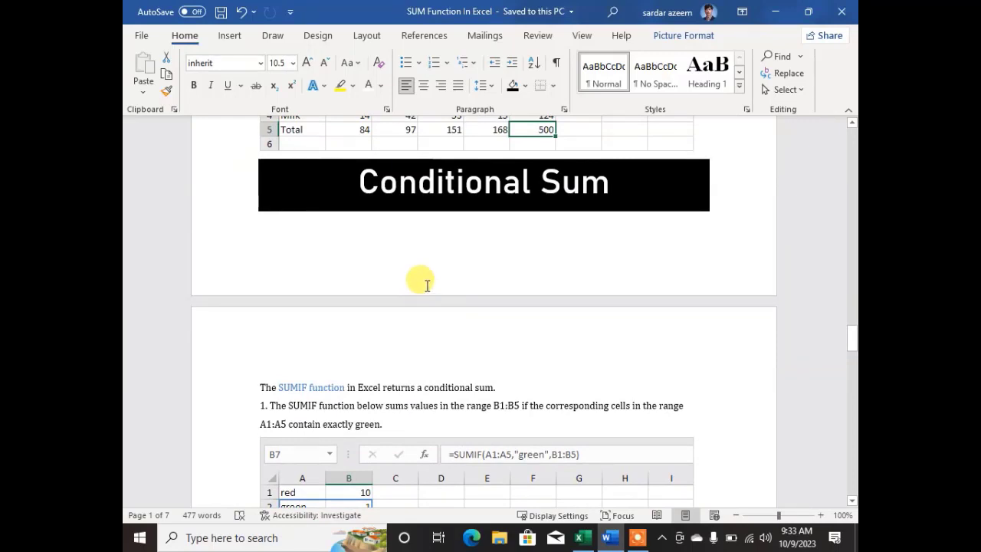
scroll(387, 253, down, 3)
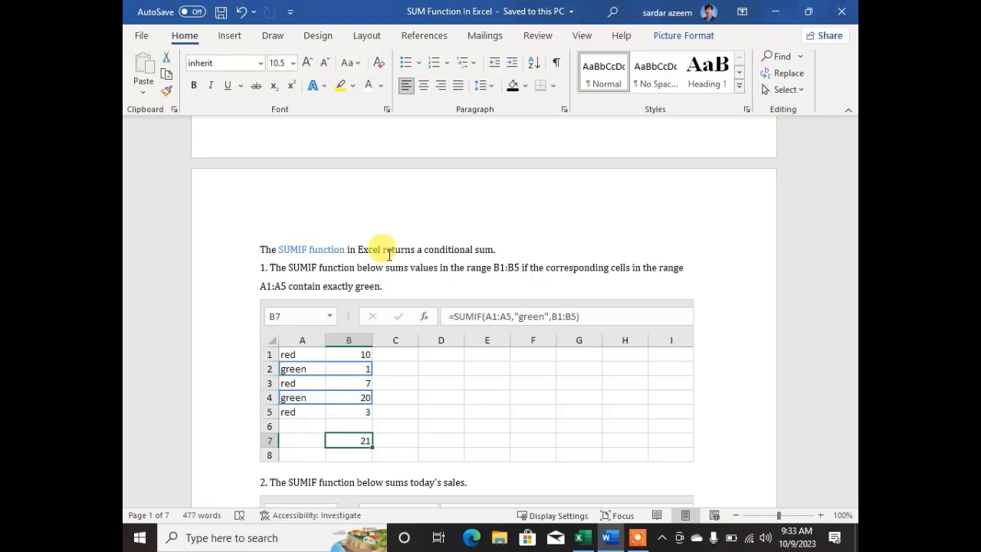
- Switch to Excel, add a new worksheet and enter the heading Fruit in cell A1
click(580, 537)
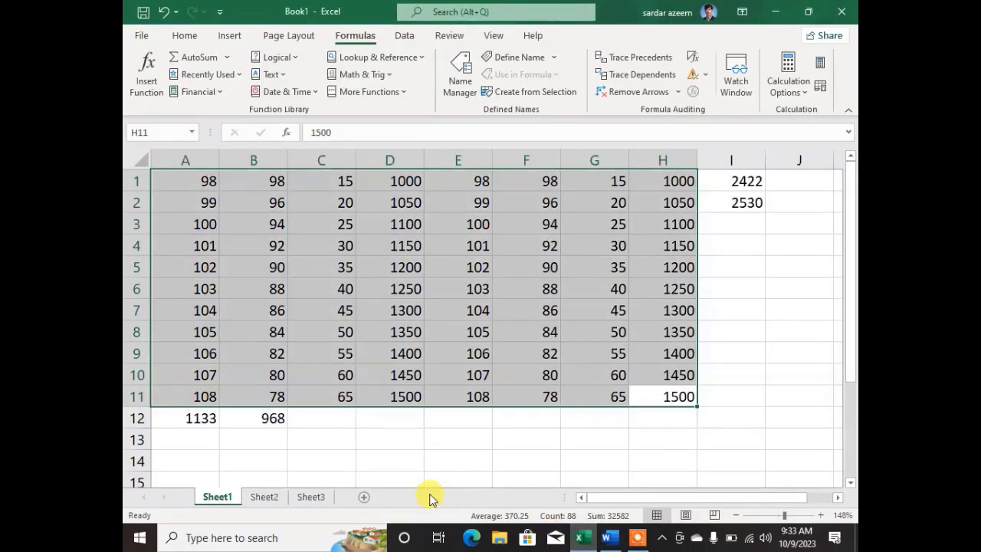
click(360, 500)
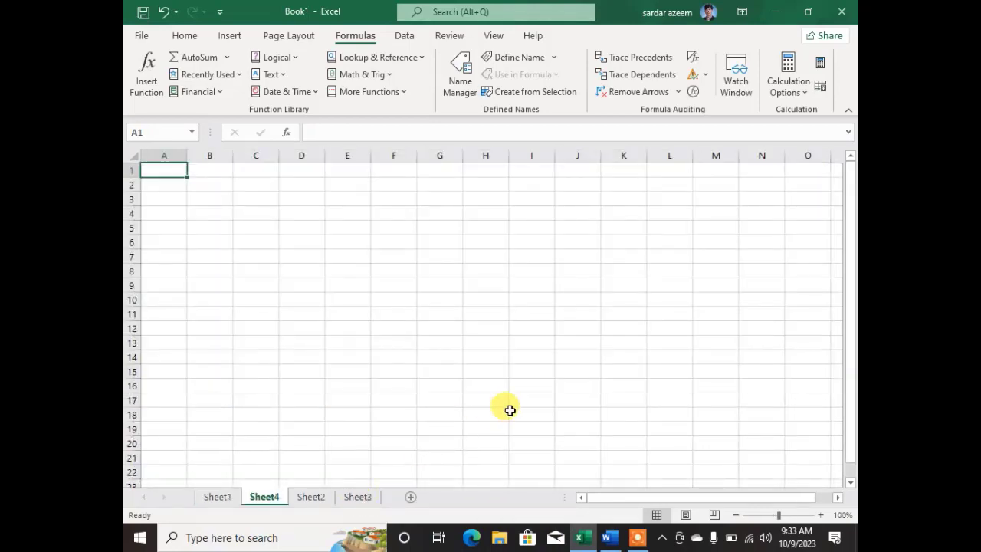
text(F)
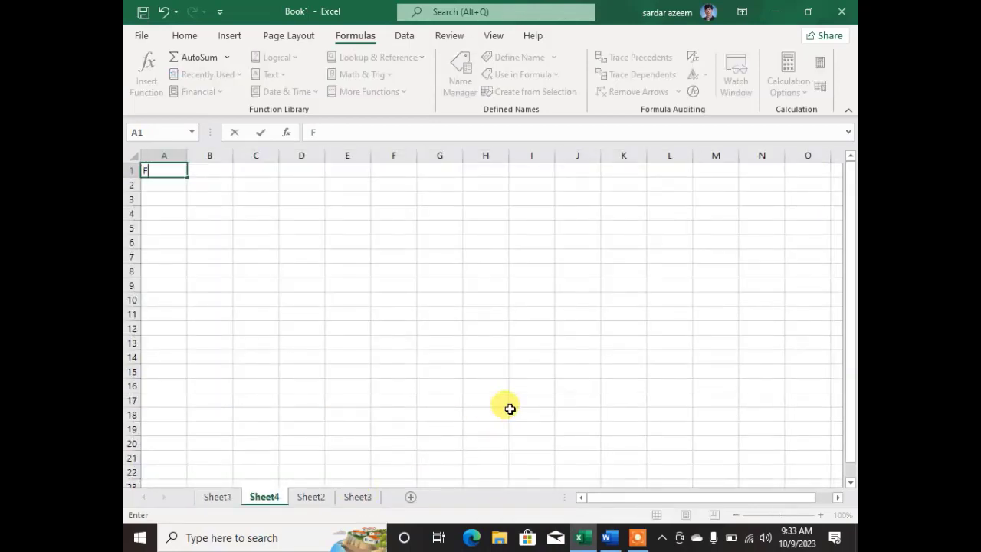
text(ruit)
key(Return)
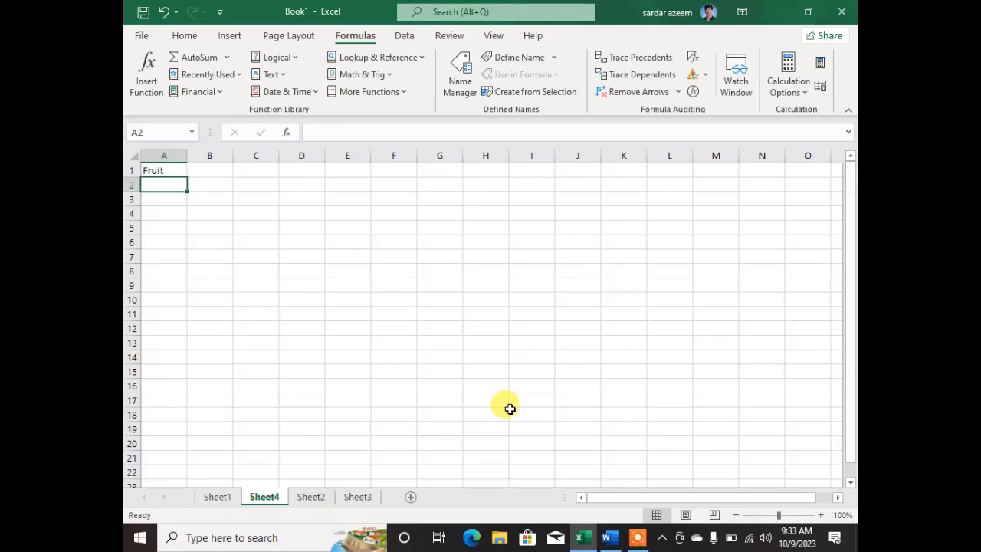
- List Banana, Apple, Pear and Grapes under the Fruit heading in cells A2:A5
text(Banana)
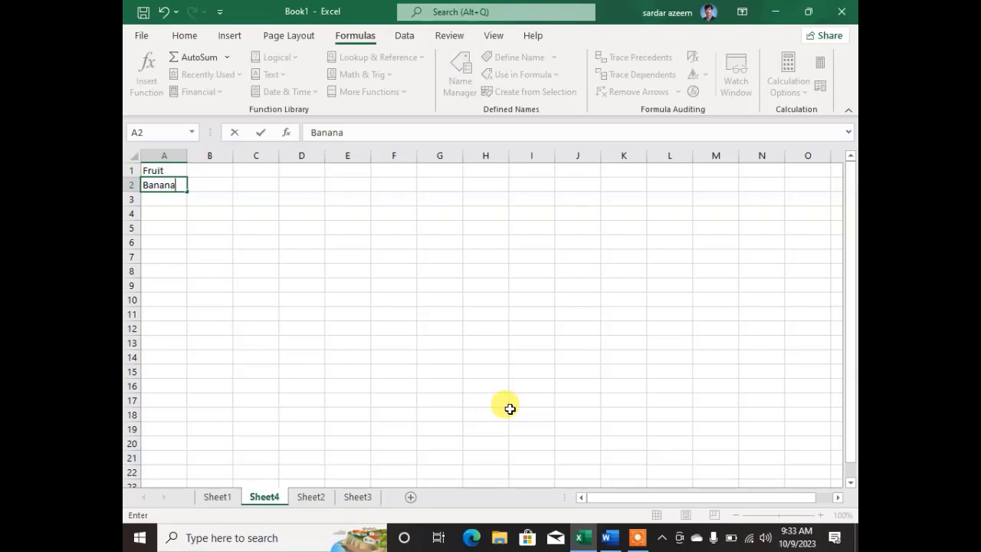
key(Return)
text(Apple)
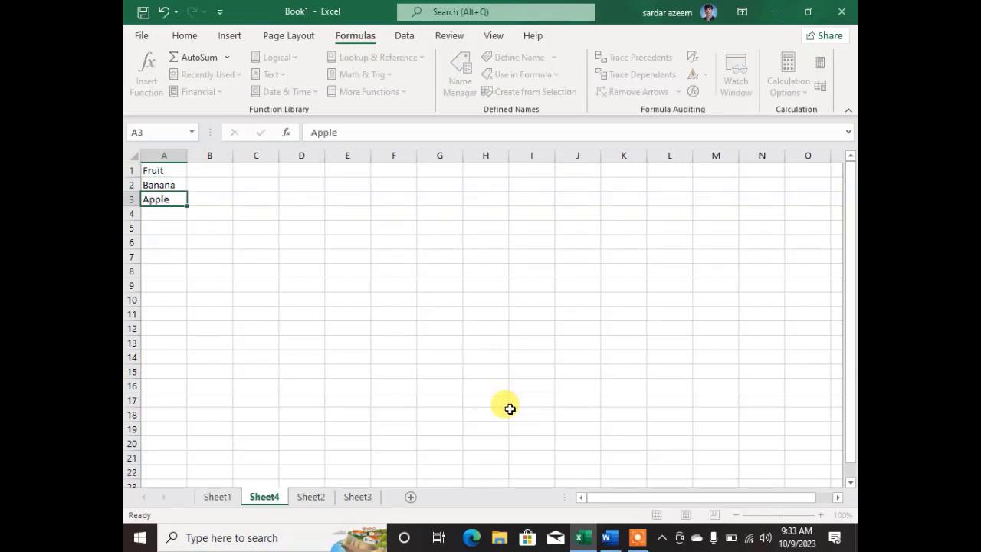
key(Return)
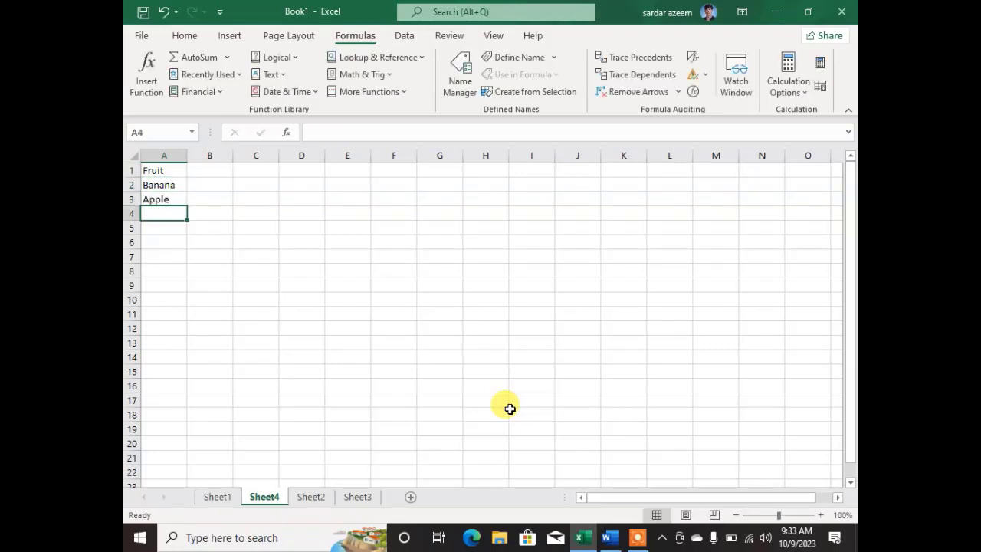
text(Pear)
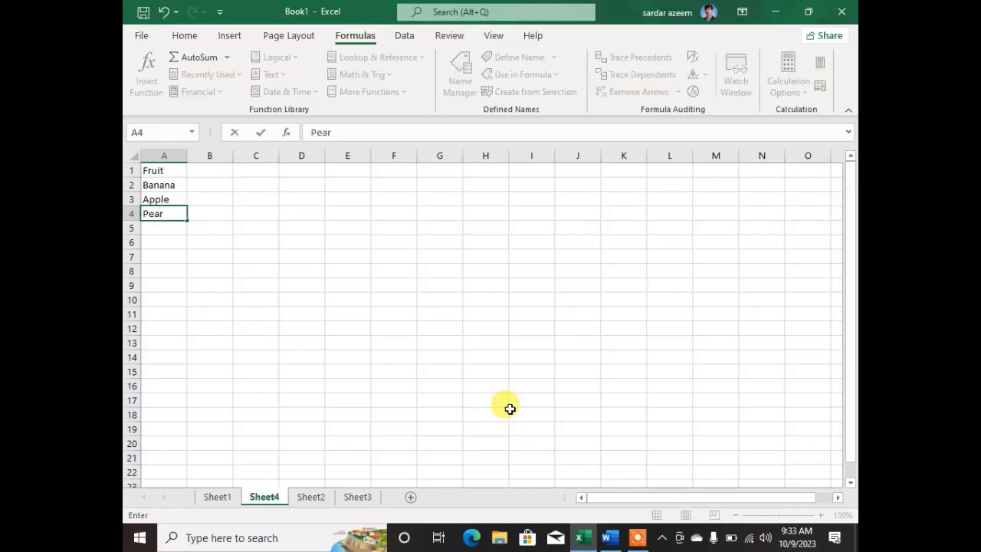
key(Return)
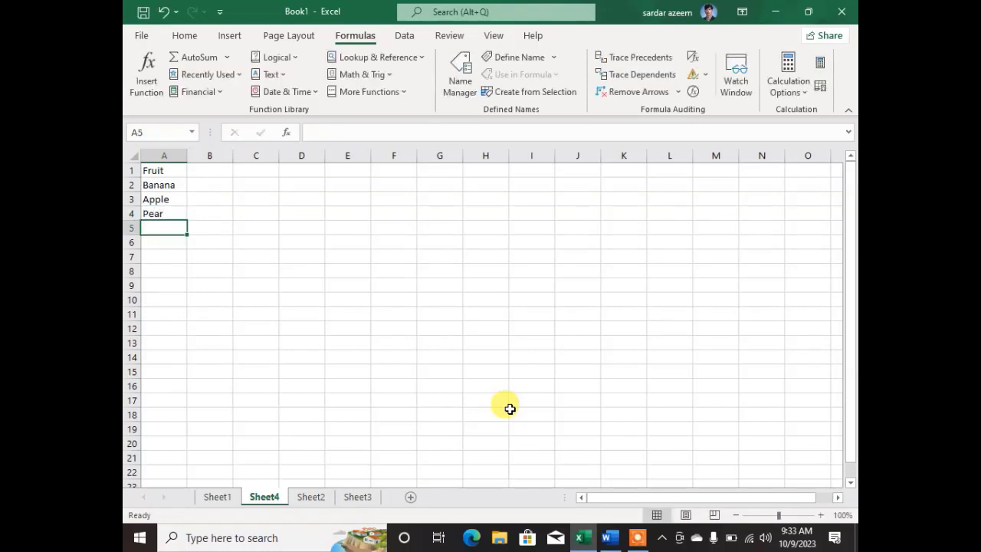
text(Grapes)
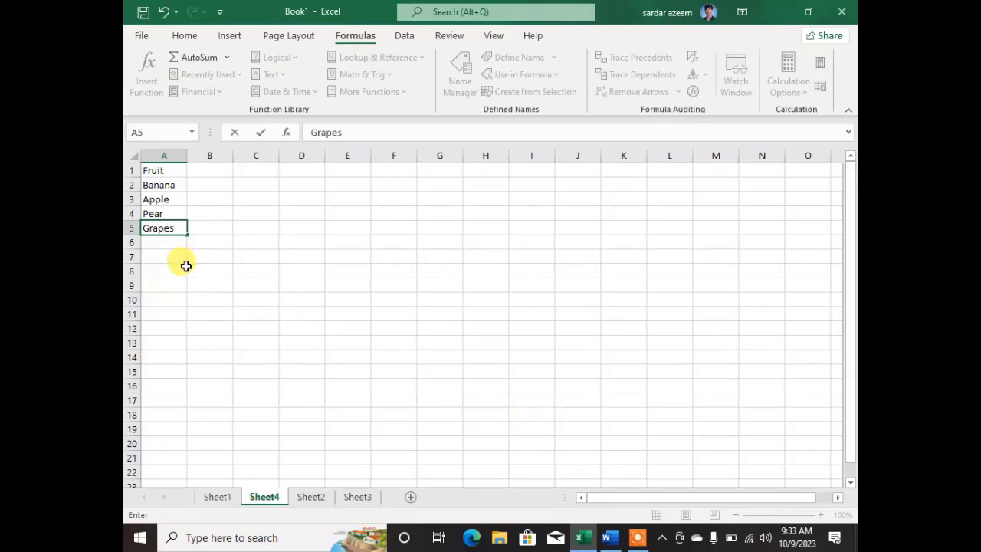
click(182, 268)
drag(169, 184, 193, 423)
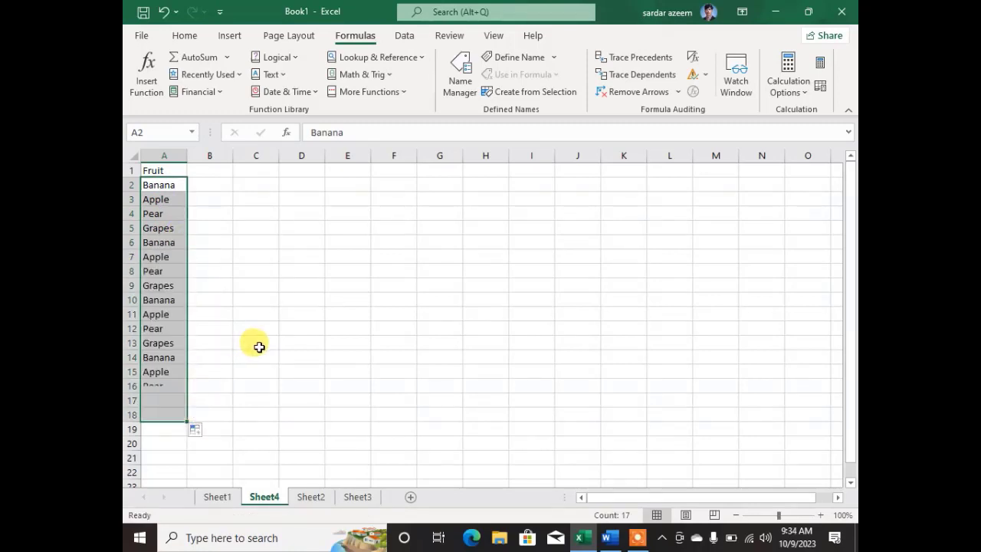
click(257, 346)
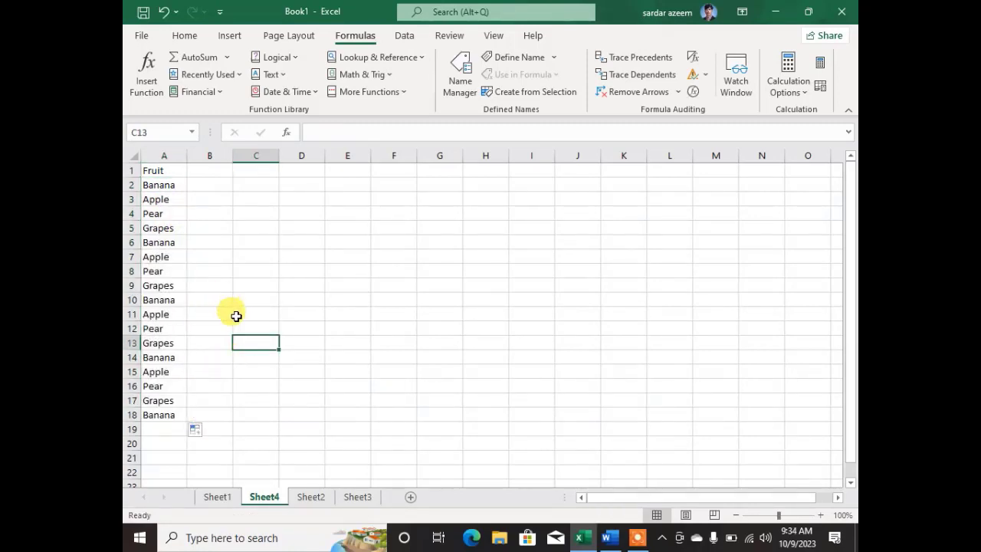
key(ctrl+z)
key(ctrl+z)
click(157, 268)
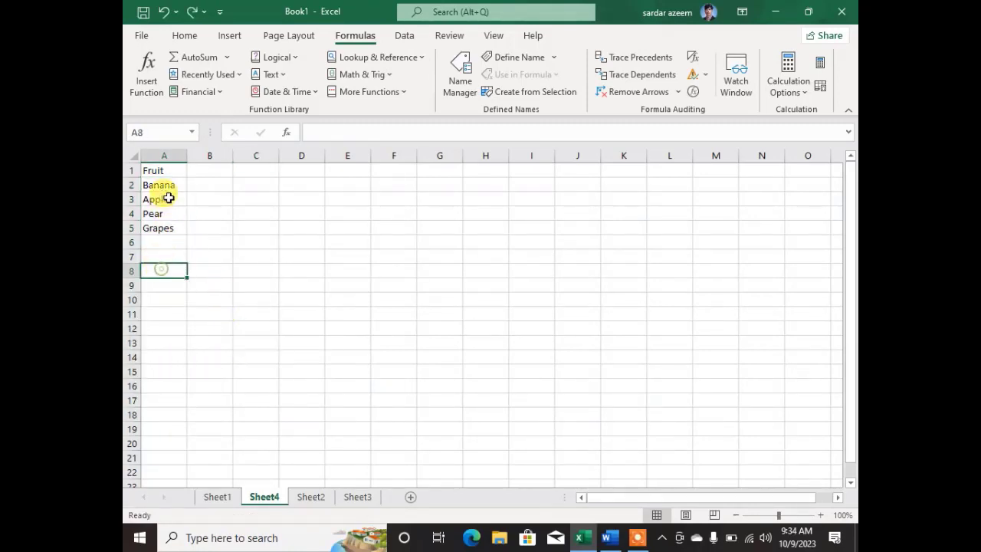
- Fill the four fruit names in A2:A5 down the column as a repeating list through cell A16
click(158, 190)
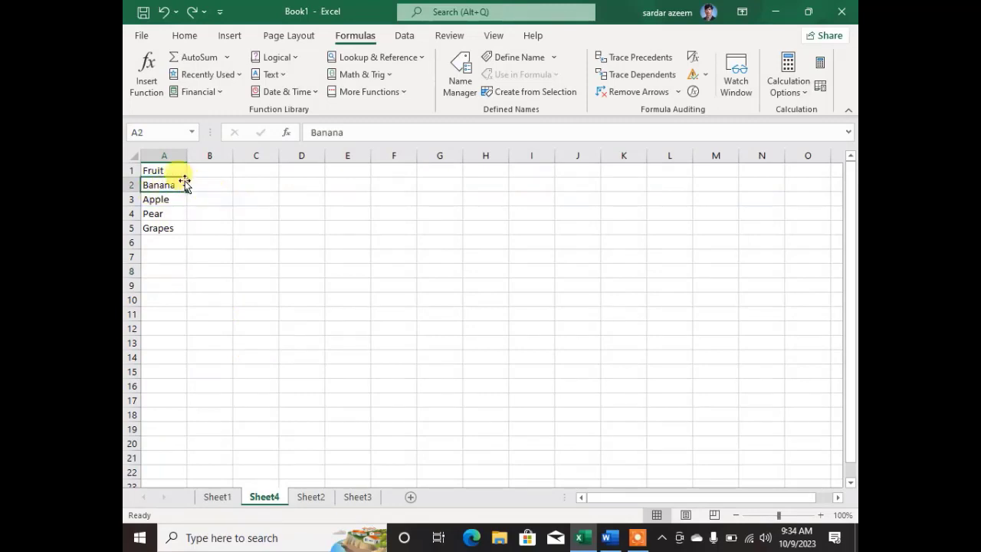
drag(168, 185, 175, 228)
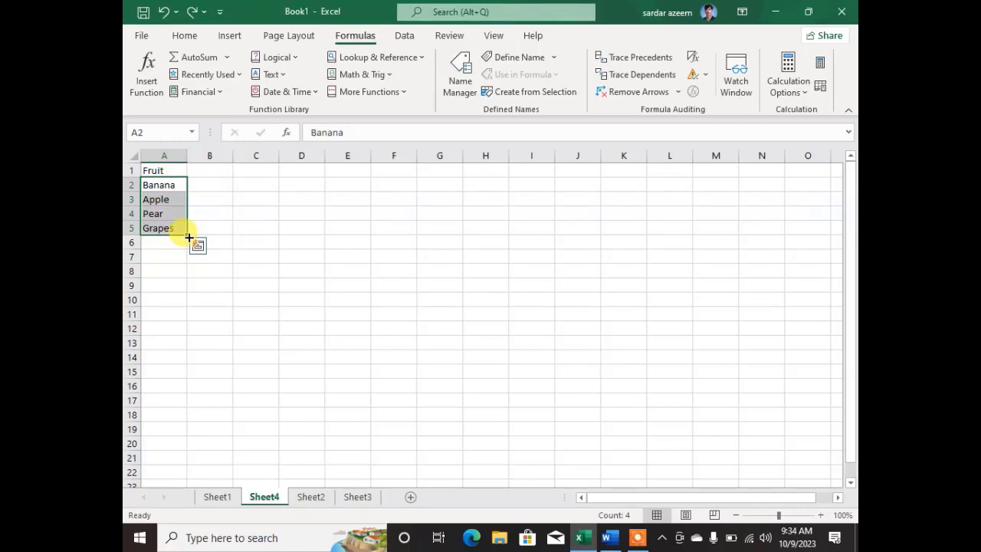
drag(190, 239, 198, 394)
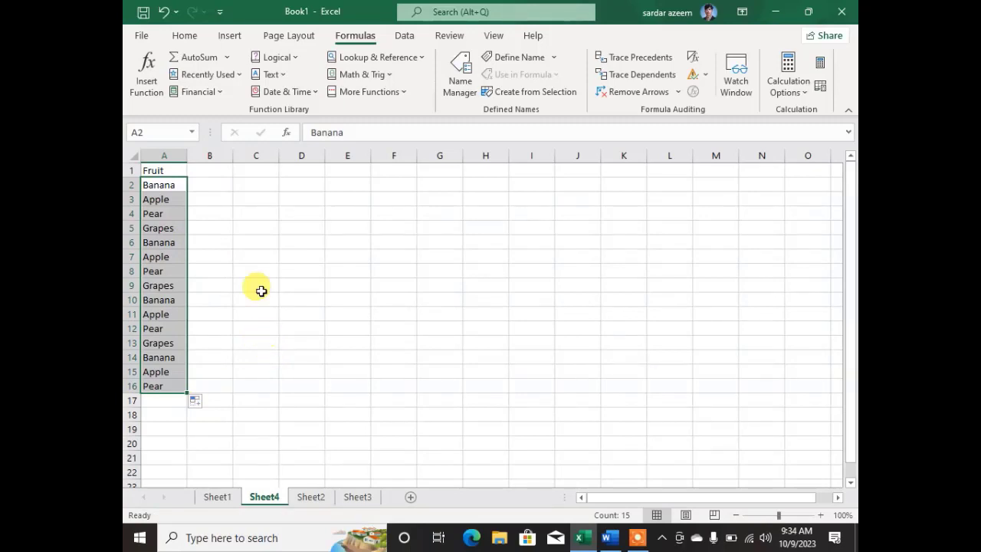
- Enter the heading Sales in cell B1 beside the Fruit heading
click(215, 168)
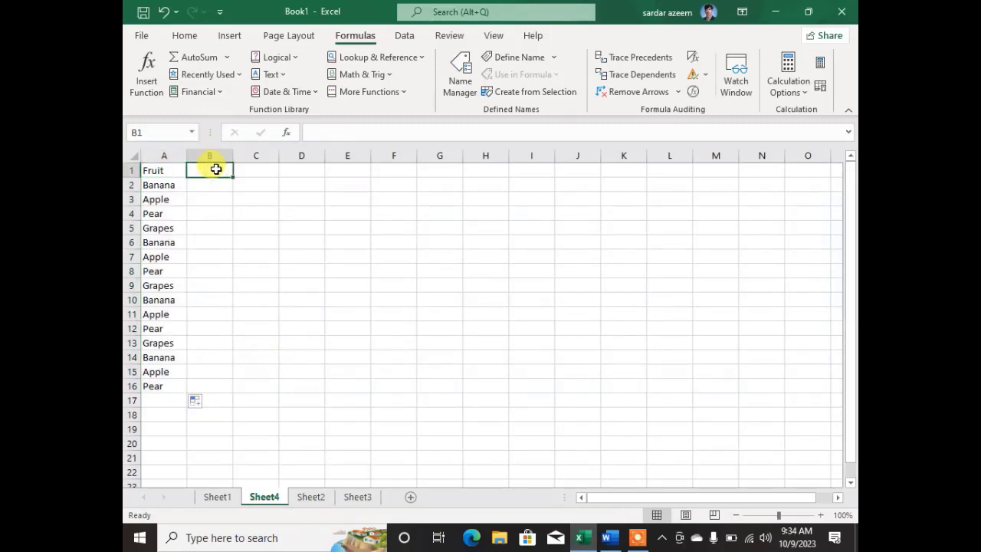
text(Sales)
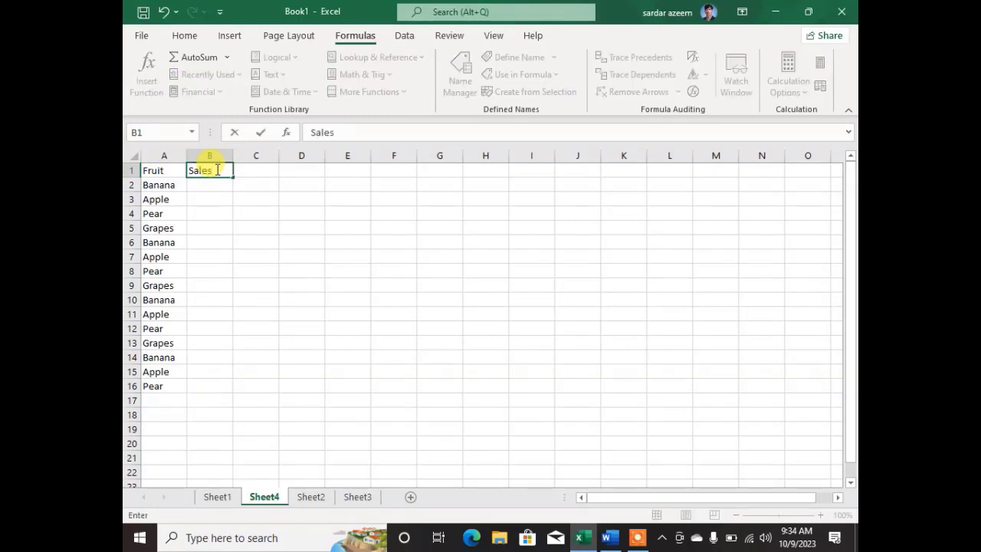
click(208, 184)
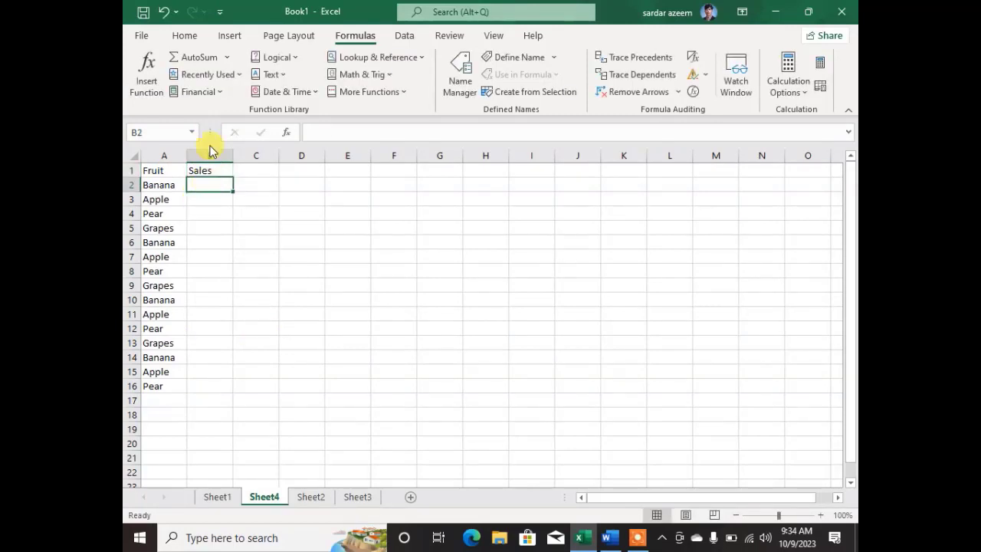
- Enter 100000 in cell B2 and 100200 in cell B3 as the first two sales figures
text(100000)
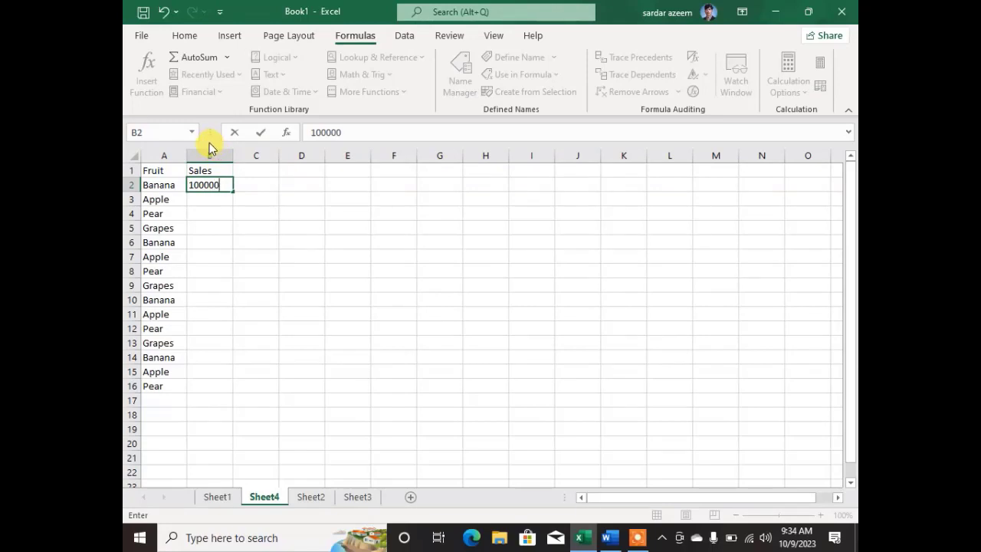
key(Return)
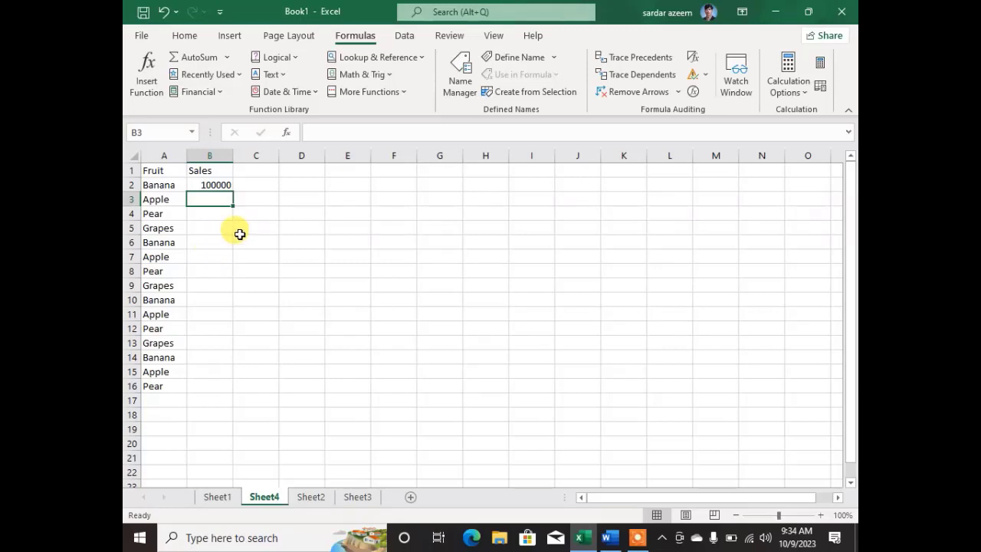
text(100)
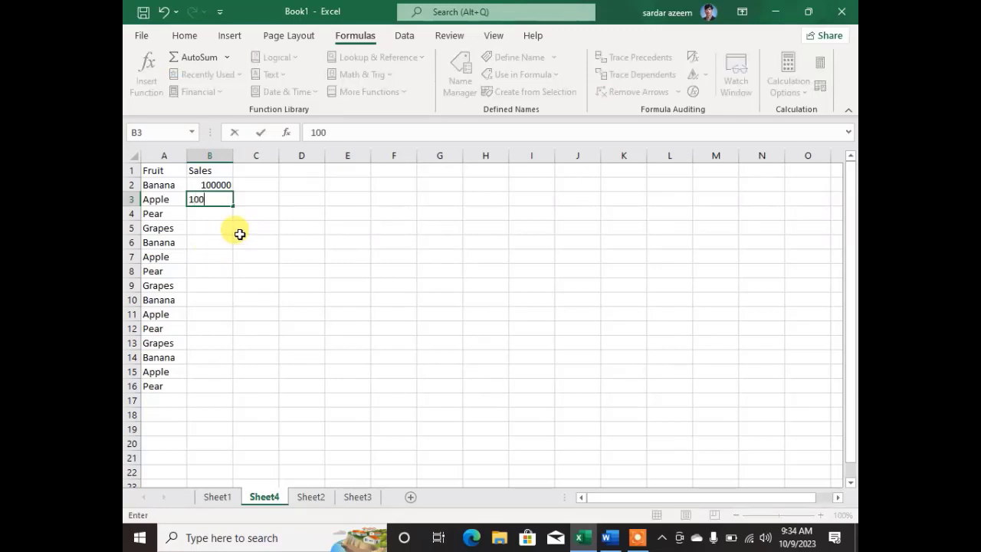
text(200)
key(Return)
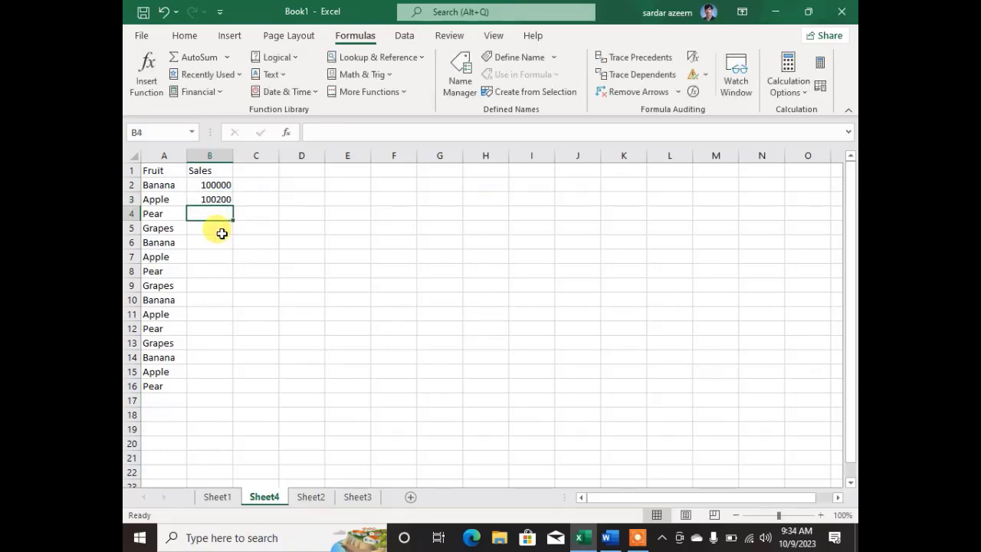
- Extend the sales figures in B2:B3 as a series down column B through cell B16
click(218, 183)
drag(219, 184, 232, 394)
click(284, 302)
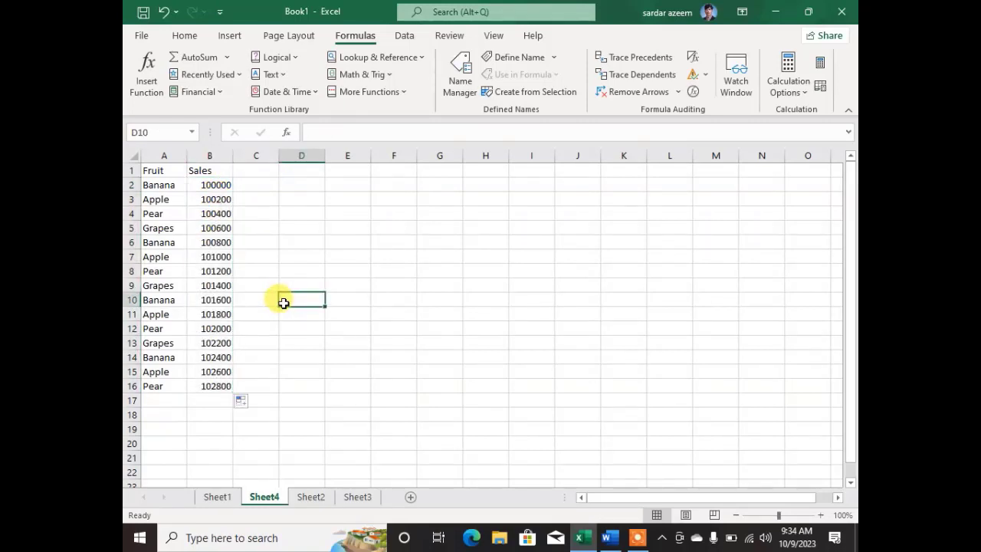
click(214, 343)
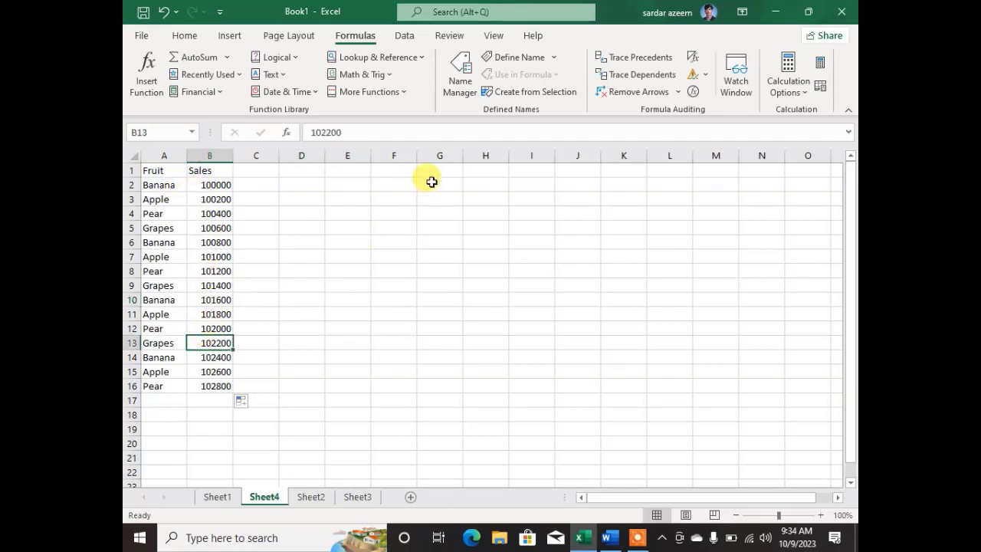
click(359, 268)
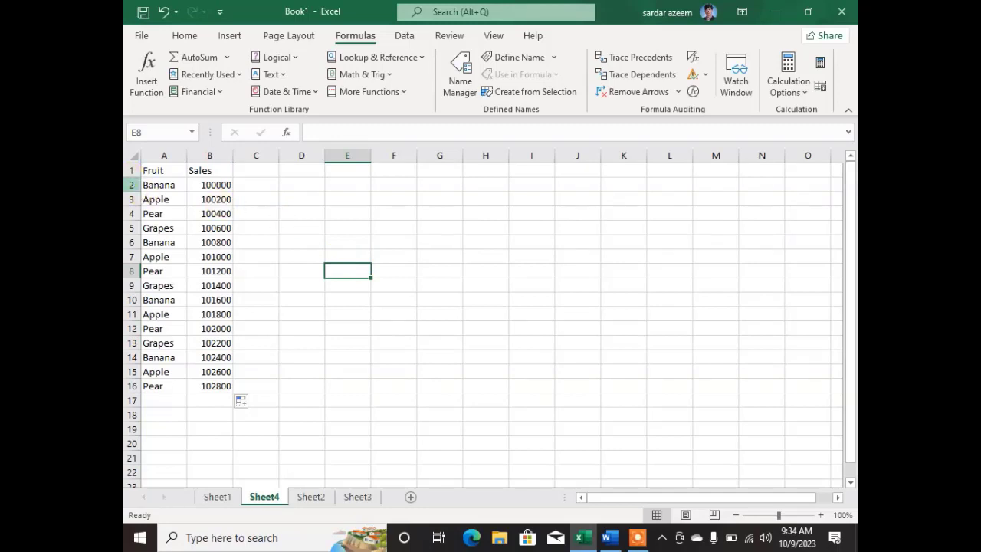
- Point out the Banana records by selecting rows 2, 6, 10 and 14 one after another
click(132, 184)
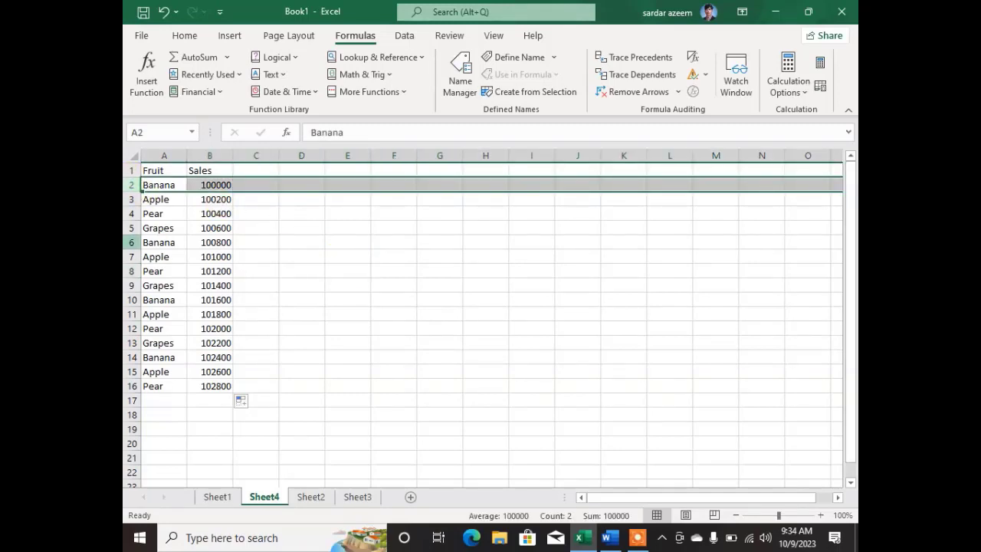
click(132, 243)
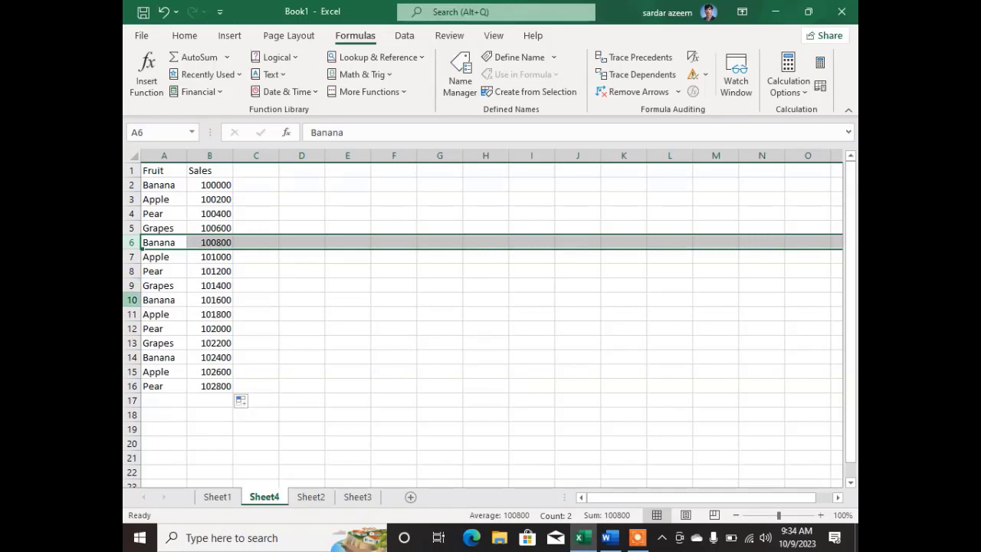
click(132, 300)
click(132, 357)
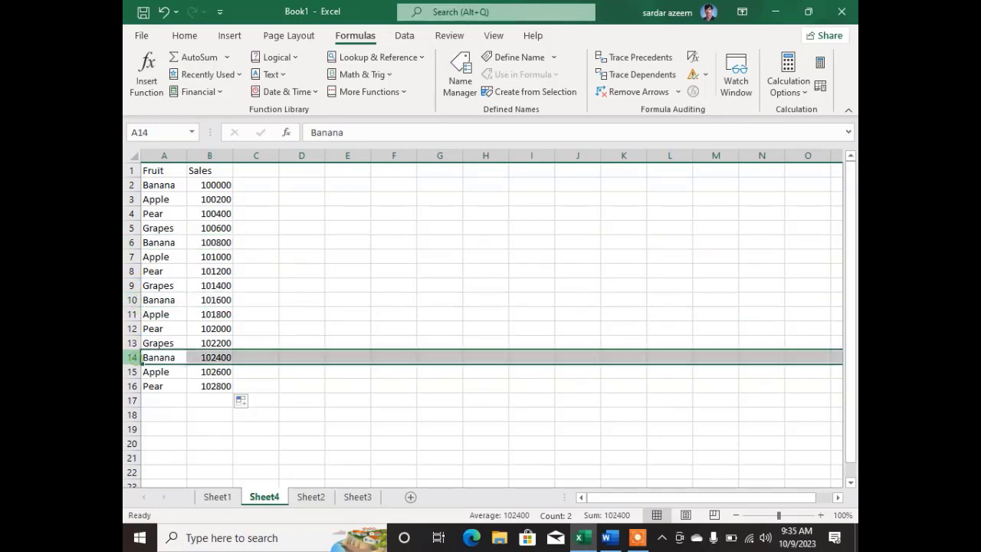
click(332, 200)
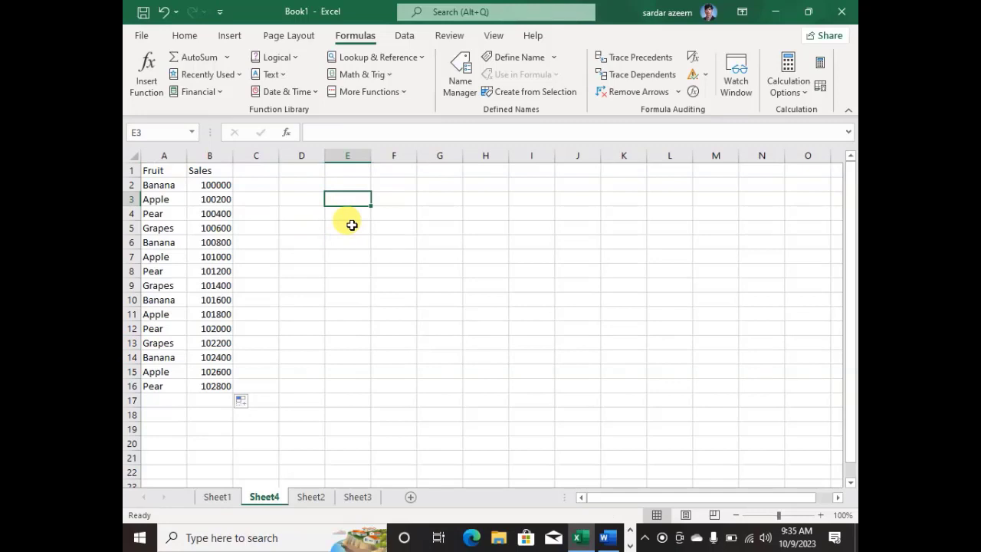
- Switch to the Word guide and review its SUMIF examples and the following Sum Every Nth Row section
click(607, 538)
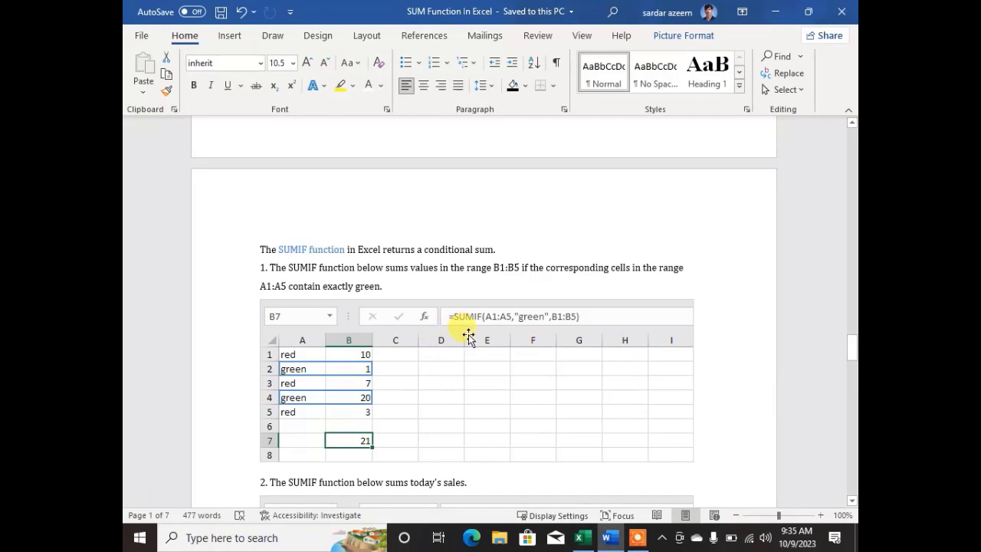
scroll(469, 335, down, 6)
scroll(469, 335, down, 10)
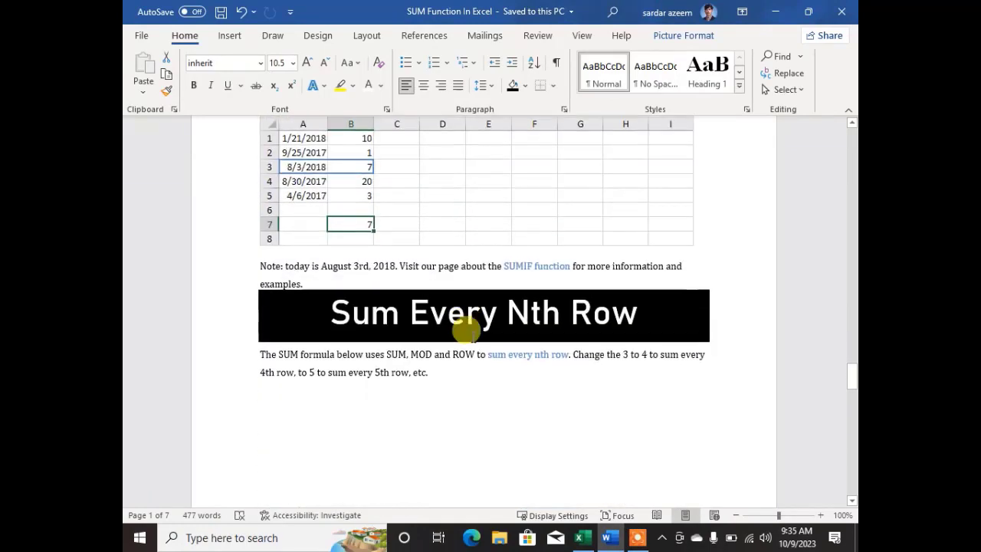
scroll(473, 337, down, 6)
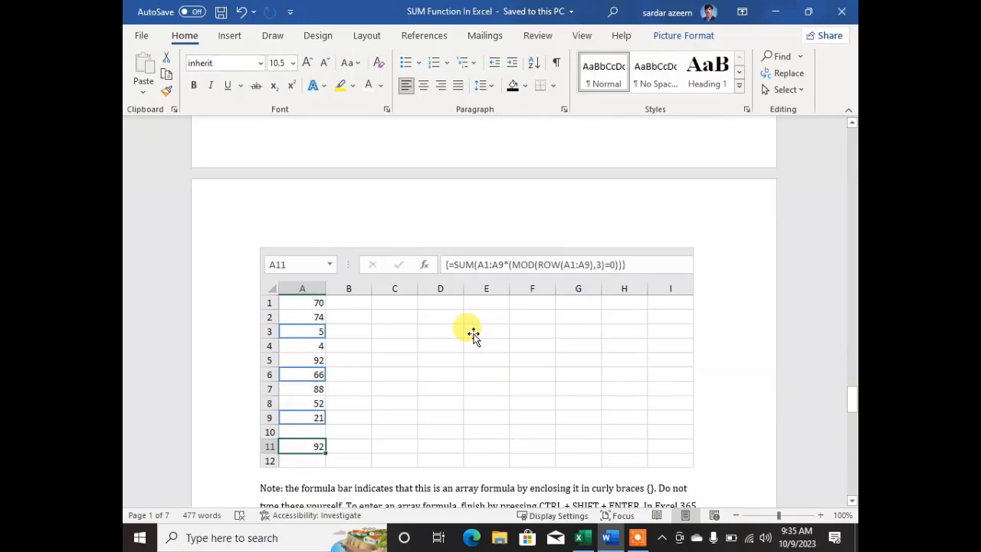
scroll(471, 331, up, 12)
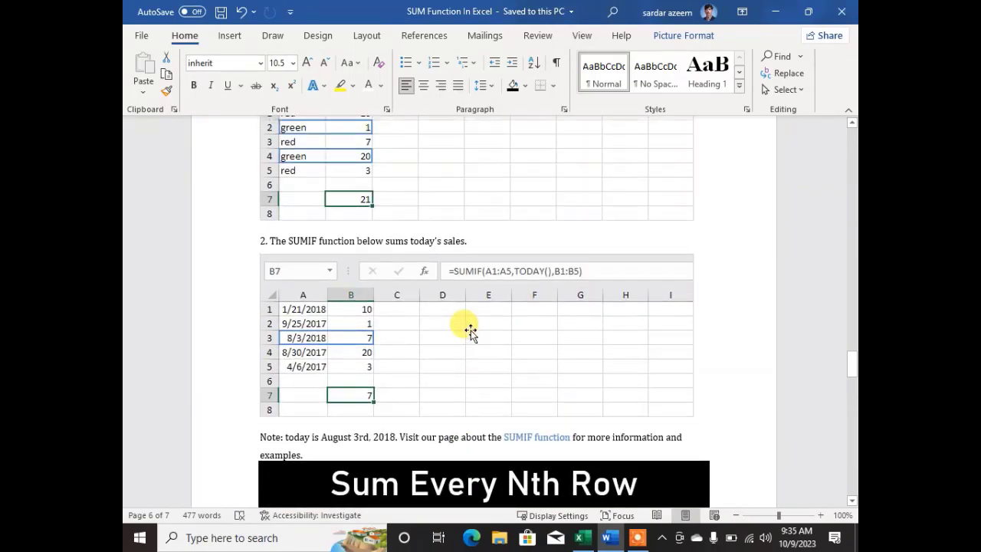
scroll(470, 331, up, 3)
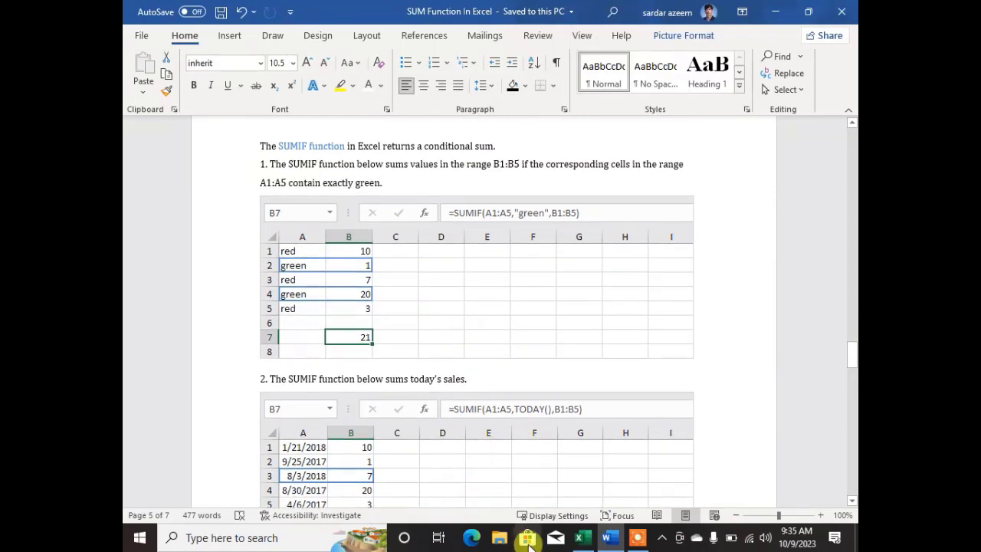
- Switch back to Excel, enlarge the sheet to 166% and begin a SUMIF formula in cell D4
click(580, 539)
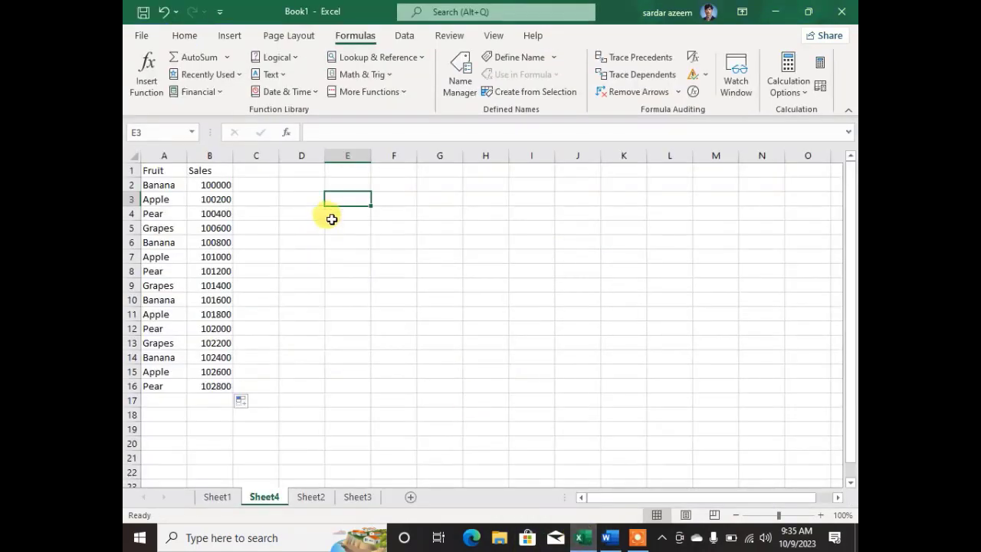
click(787, 515)
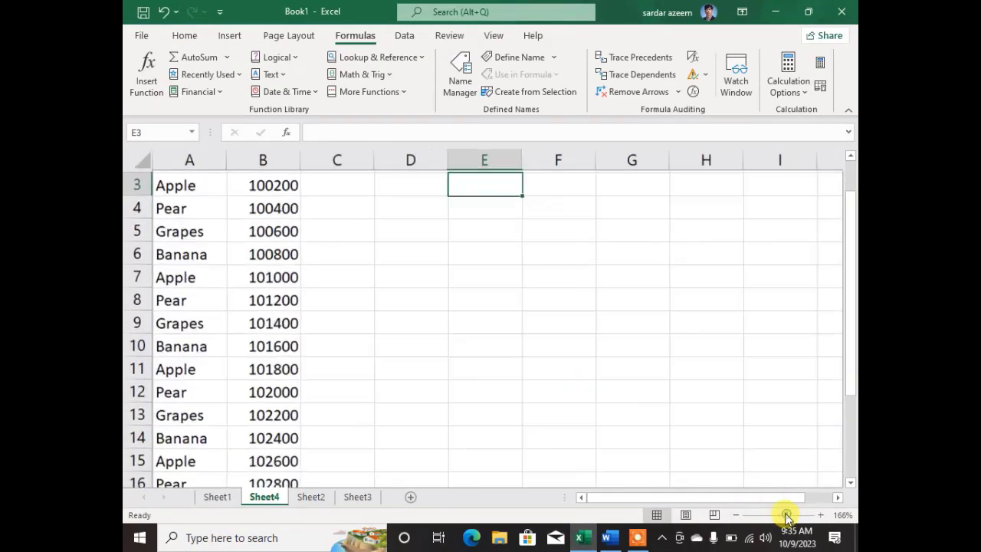
scroll(453, 307, up, 1)
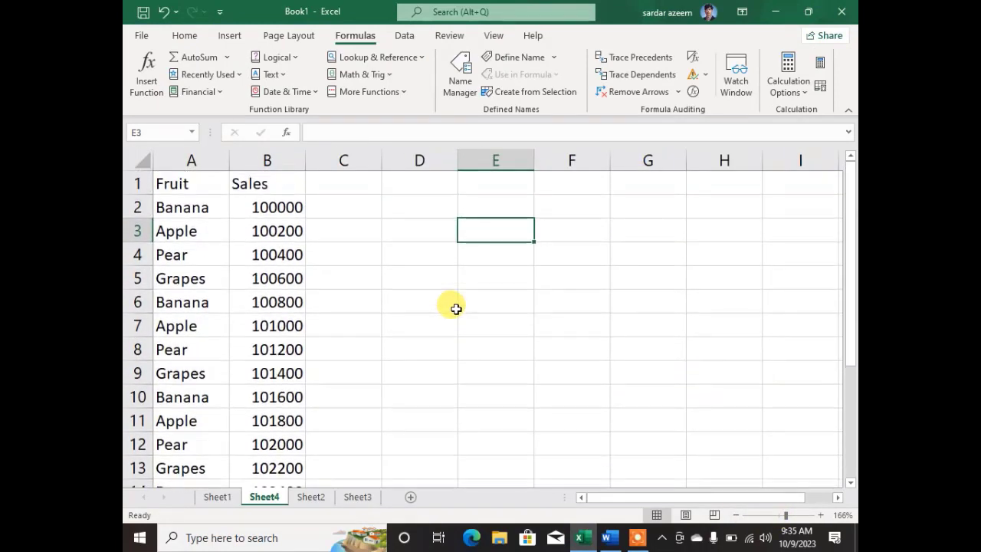
click(409, 247)
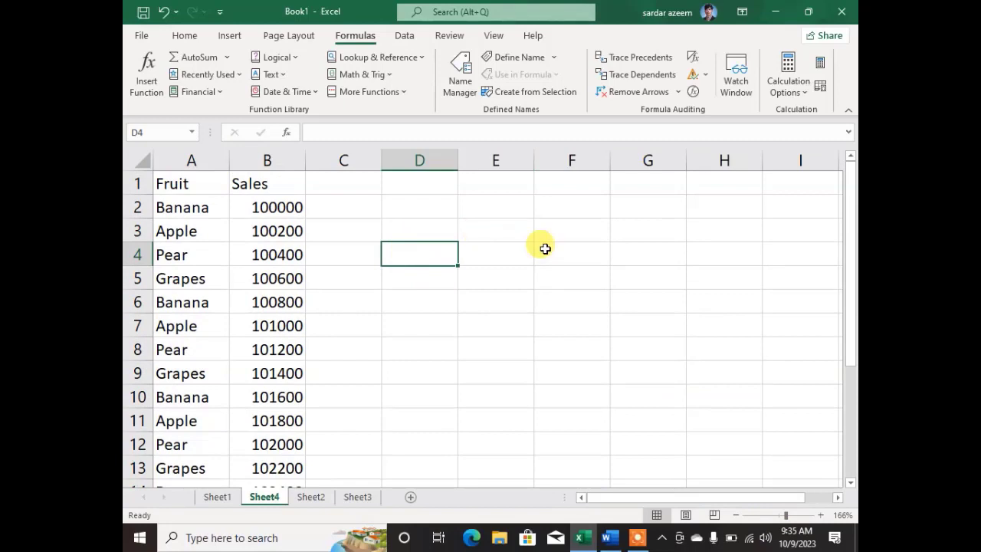
text(=su)
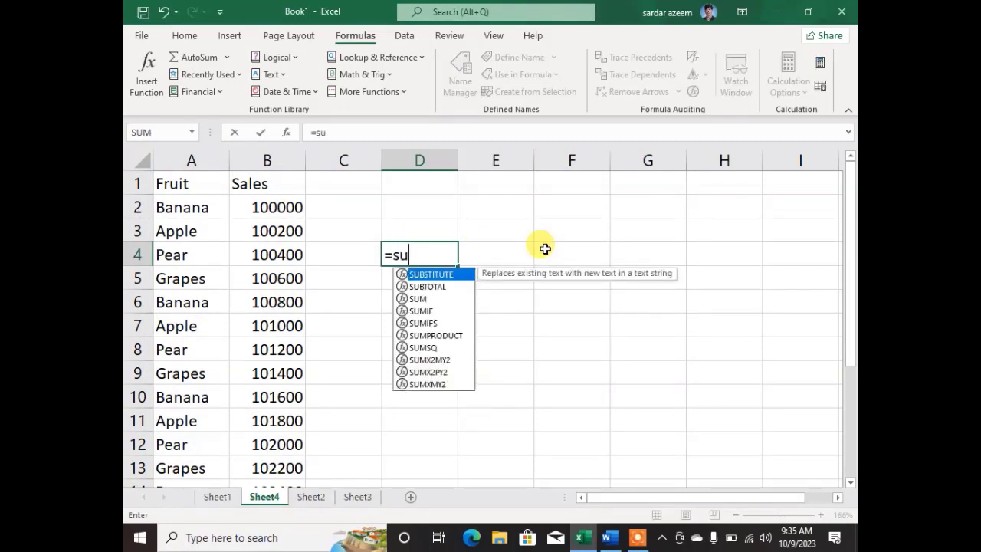
text(mif)
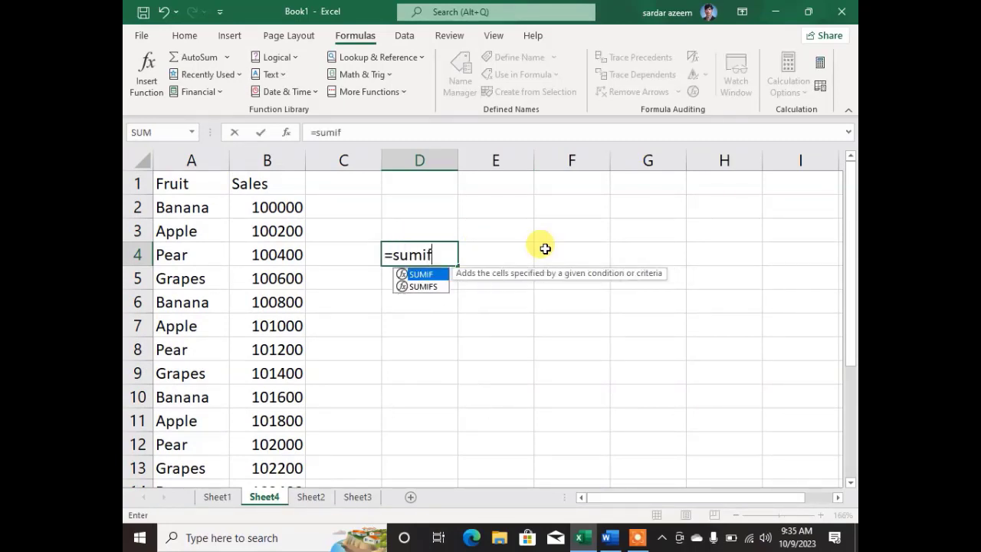
text(s)
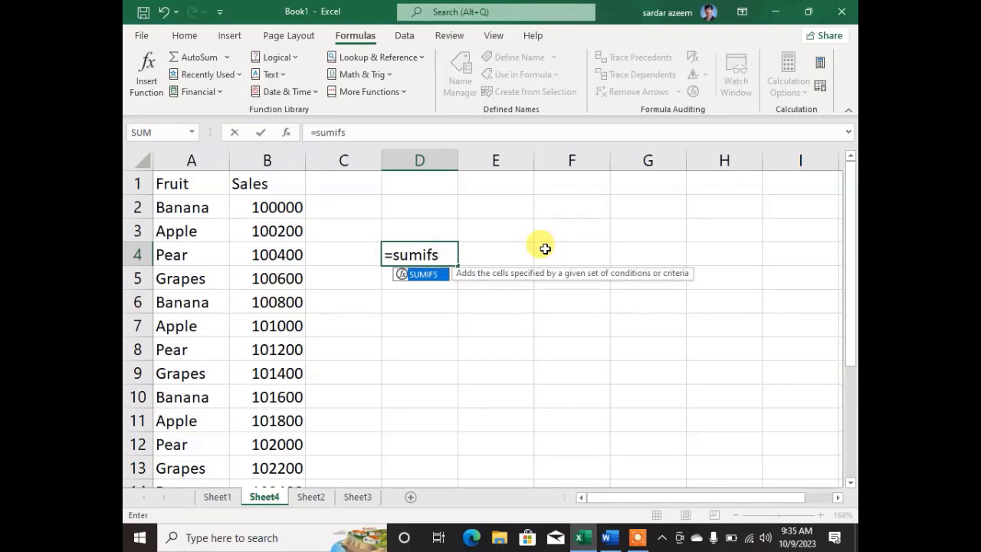
key(BackSpace)
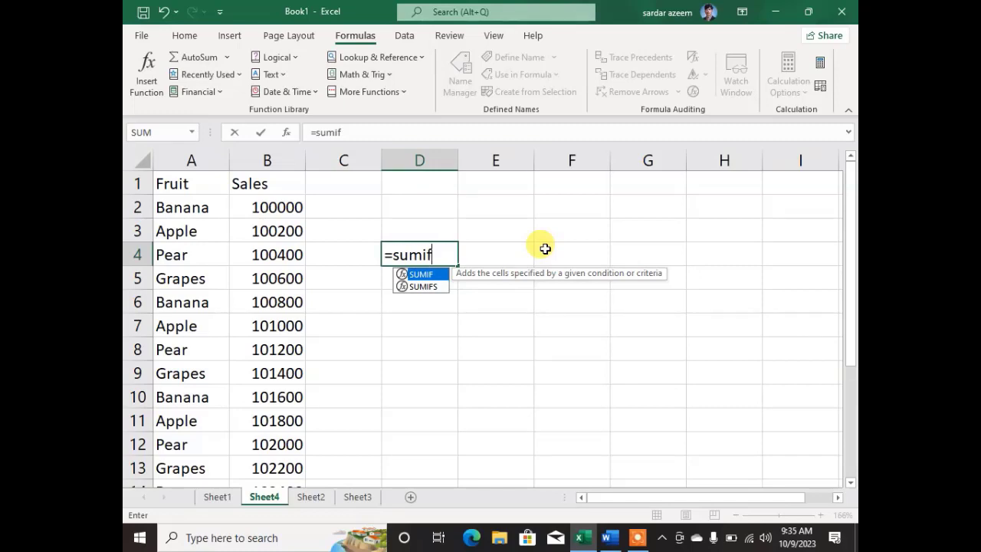
text(()
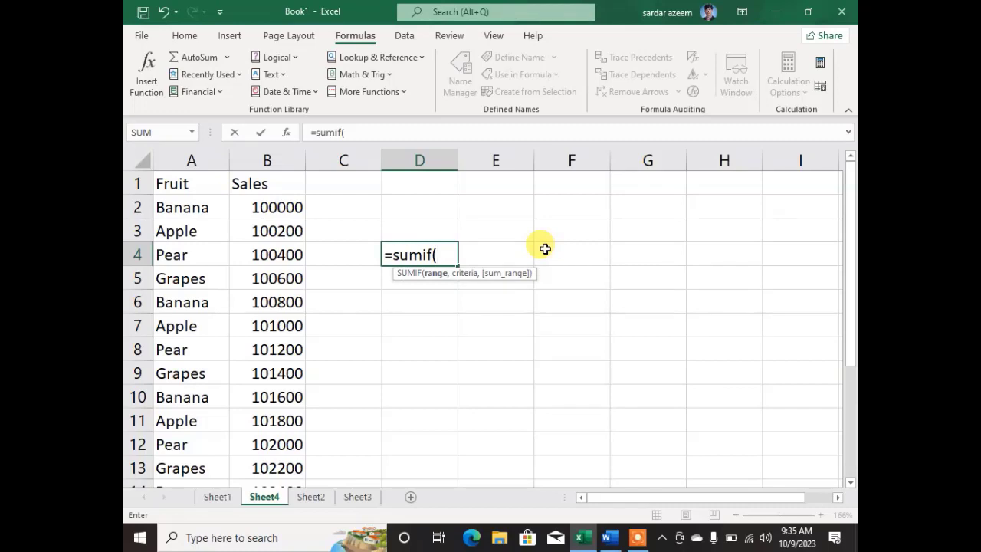
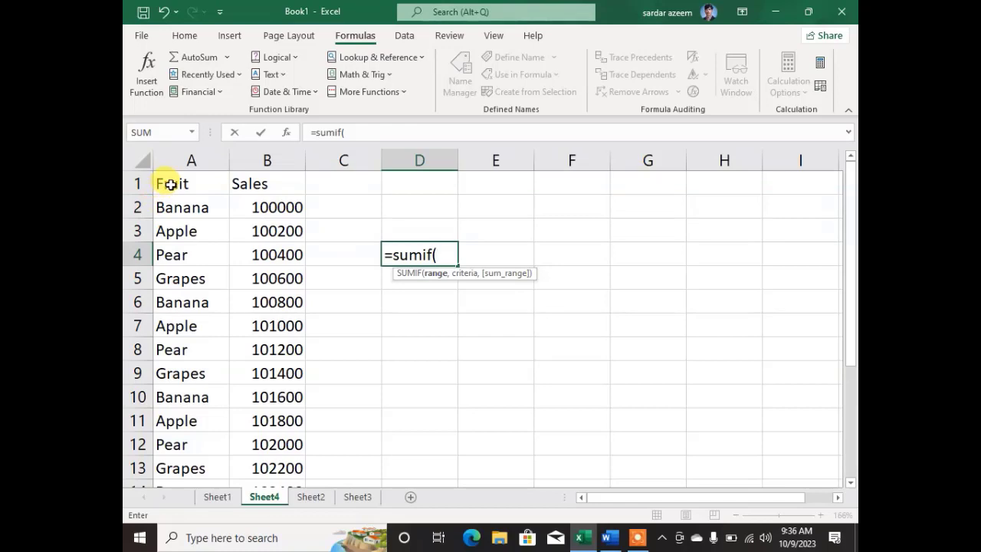
- Complete the D4 SUMIF formula with range A2:A16, criteria "Banana" and sum range B2:B16
drag(167, 207, 192, 422)
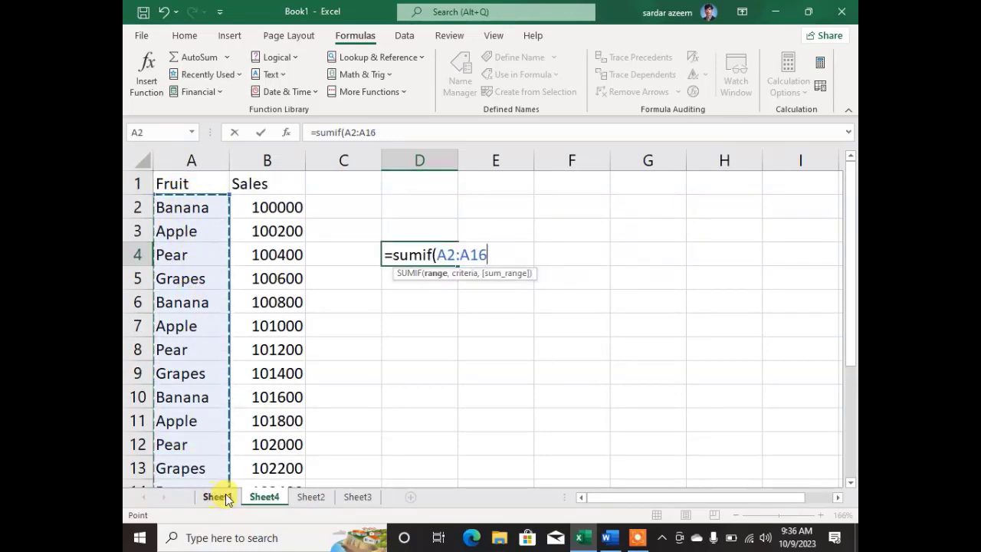
text(,)
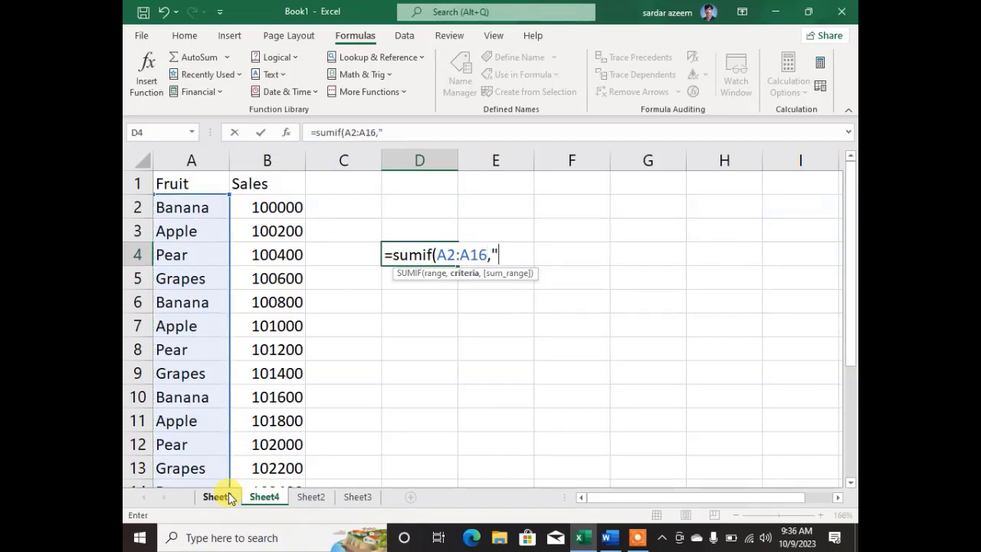
text("Banan)
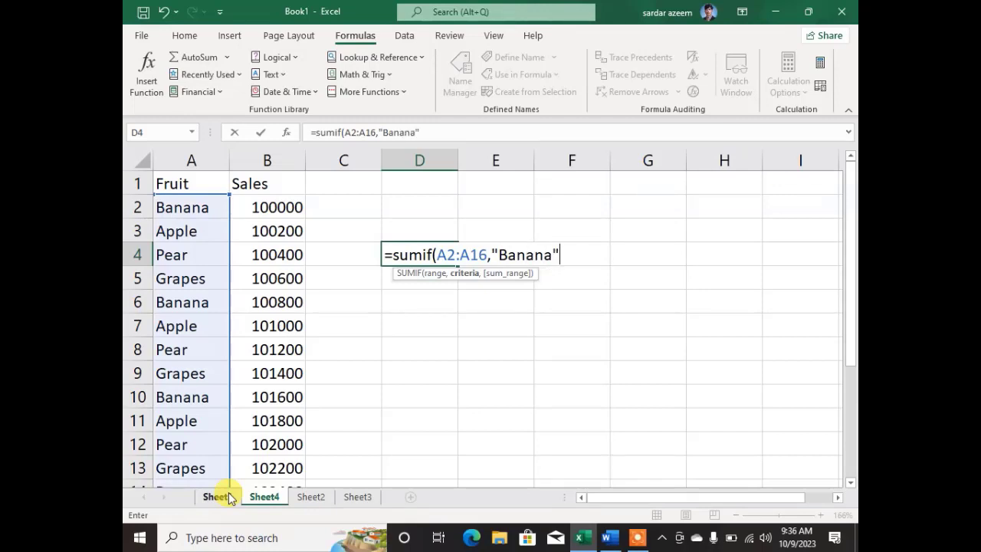
text(a",)
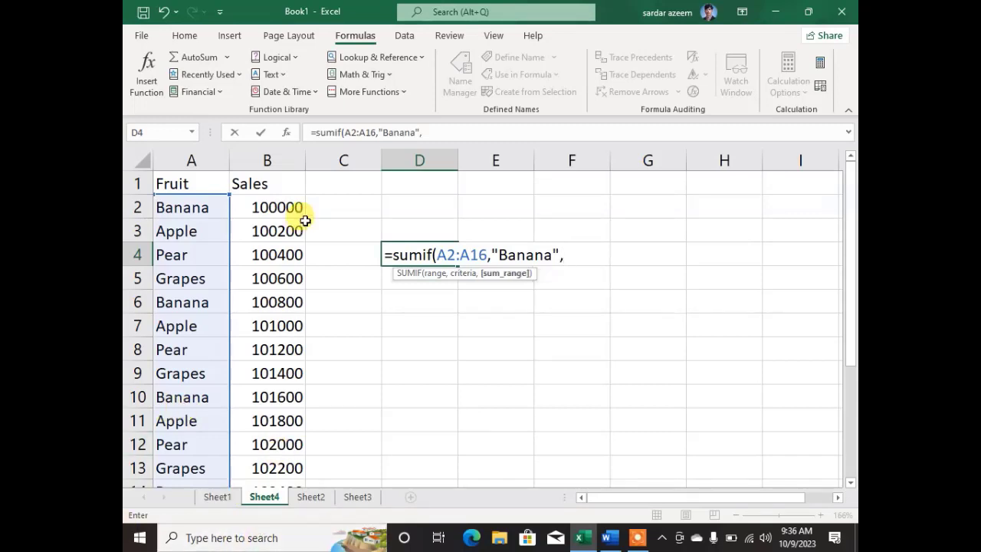
drag(277, 204, 289, 454)
scroll(498, 360, up, 1)
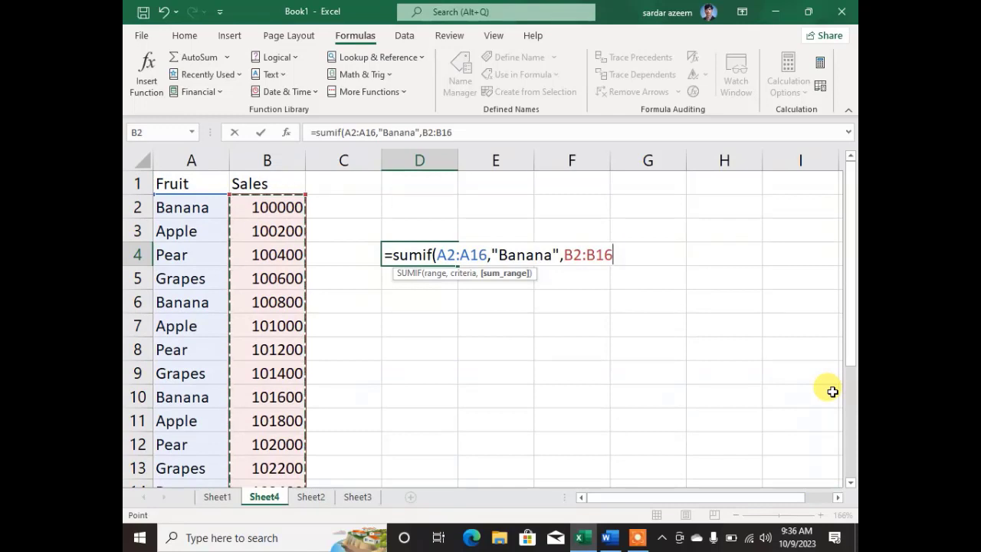
text())
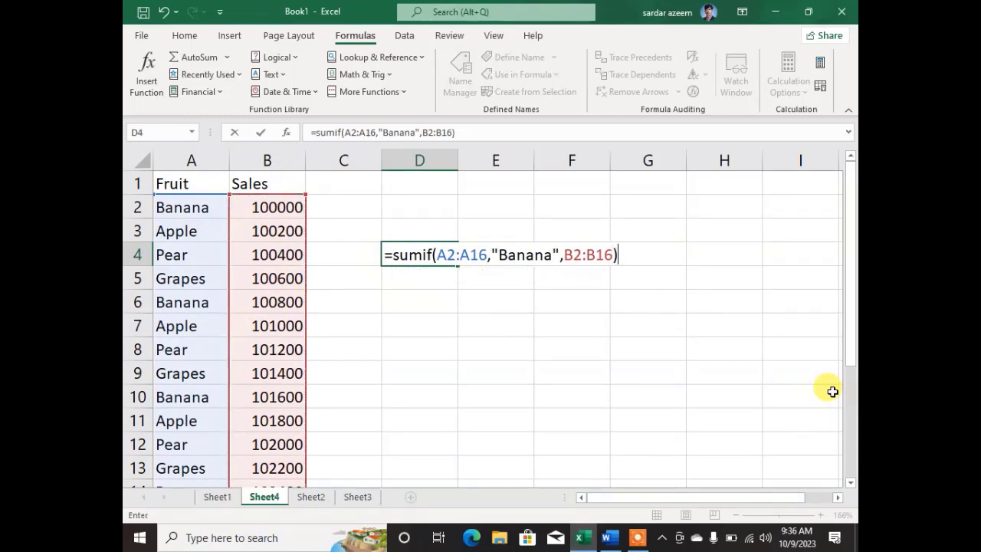
key(Return)
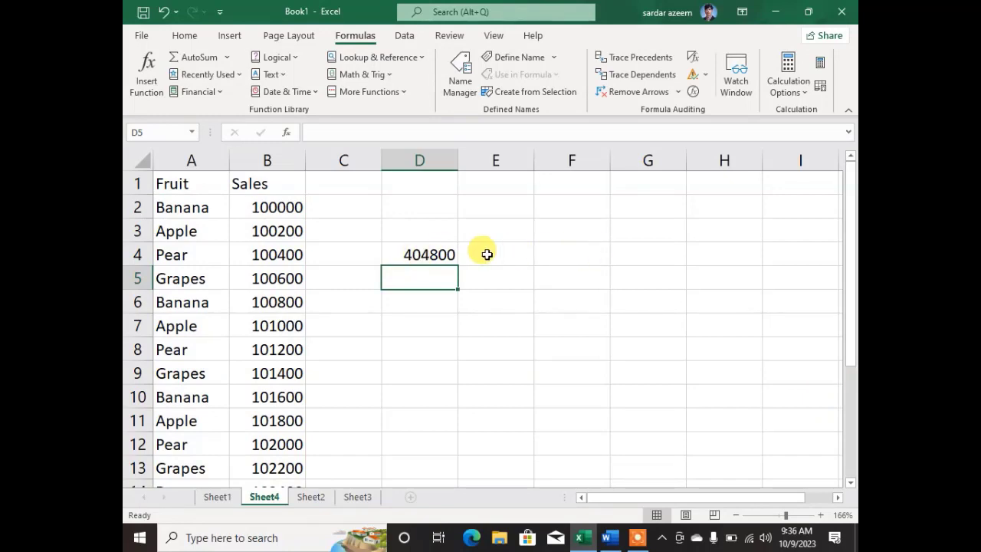
- Reopen the SUMIF formula in cell D4 to review its arguments, leaving it as entered
click(416, 254)
double_click(420, 254)
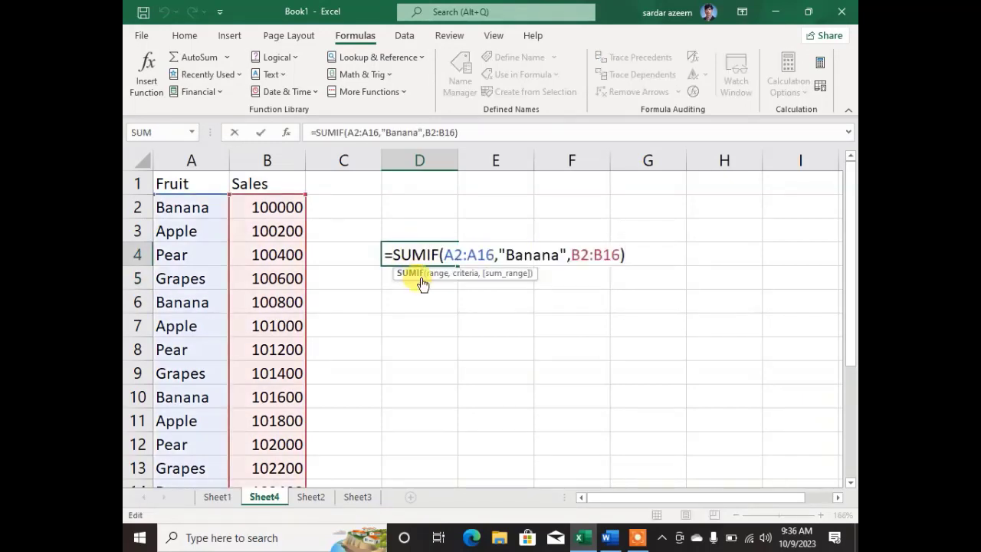
key(Return)
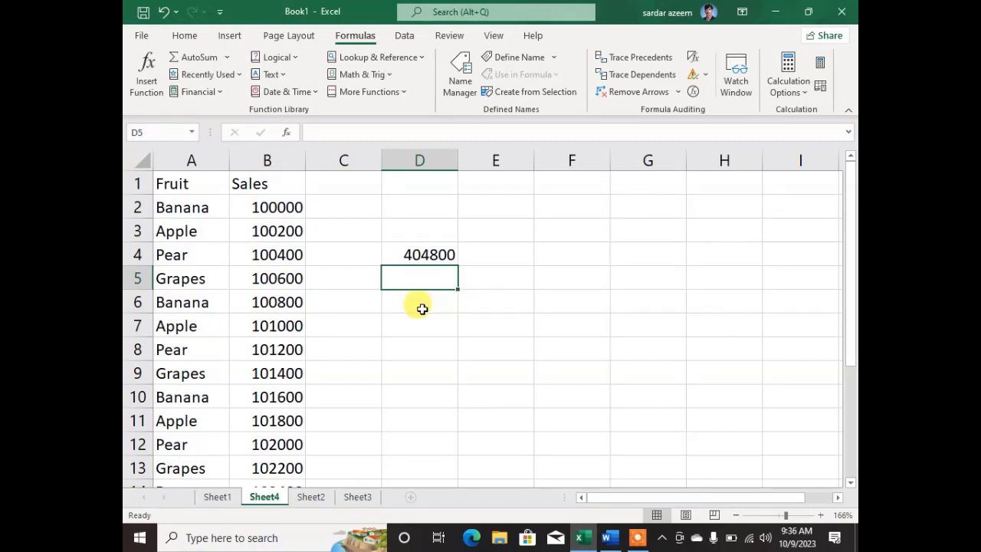
- Total the sales values B2:B16 in cell B17 with AutoSum and compare it with the Banana total in D4
scroll(433, 384, down, 2)
scroll(434, 390, down, 1)
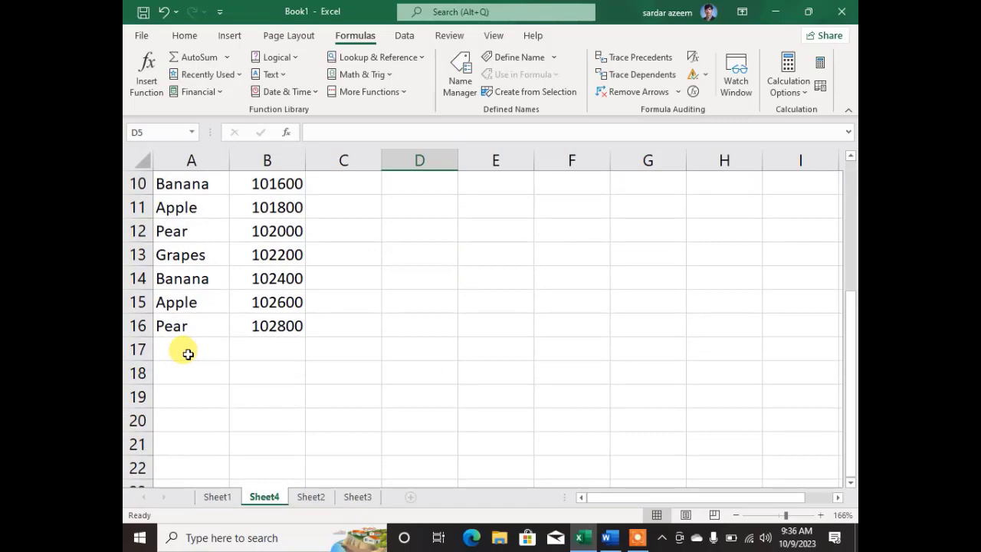
click(246, 343)
click(197, 57)
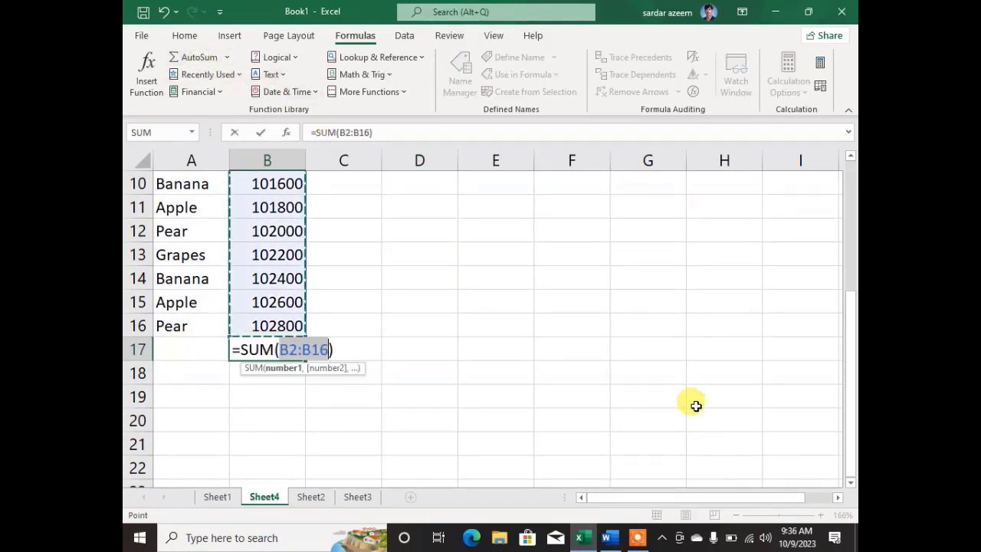
key(Return)
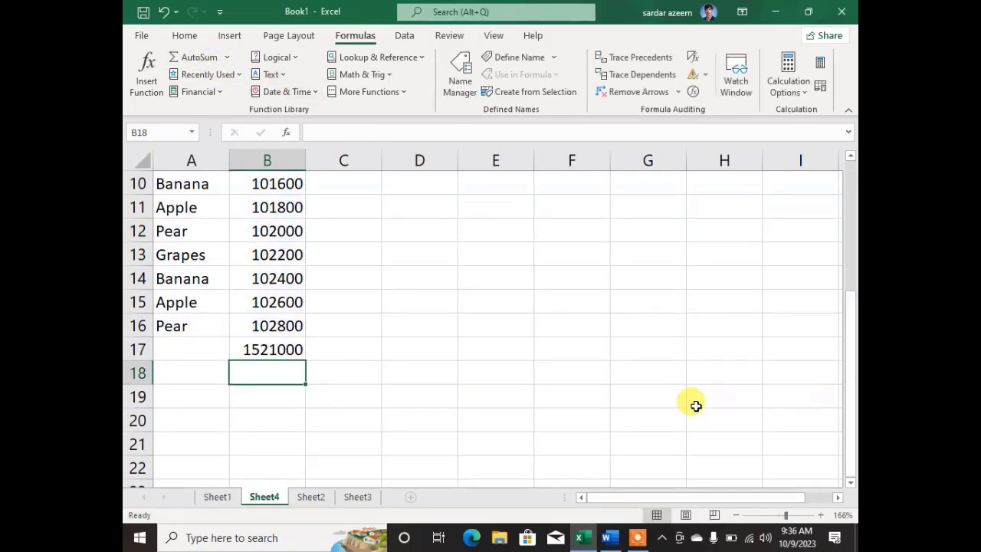
click(255, 351)
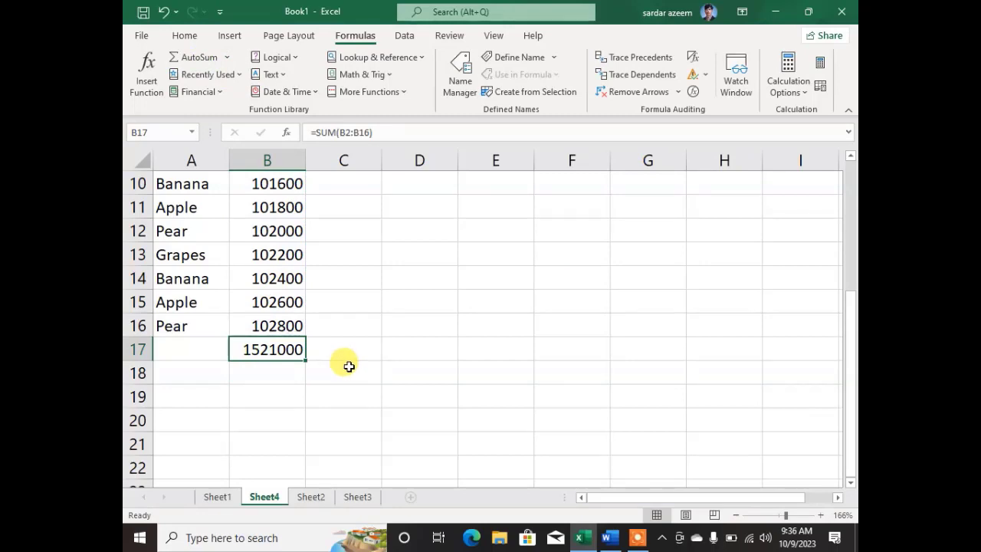
scroll(329, 347, up, 3)
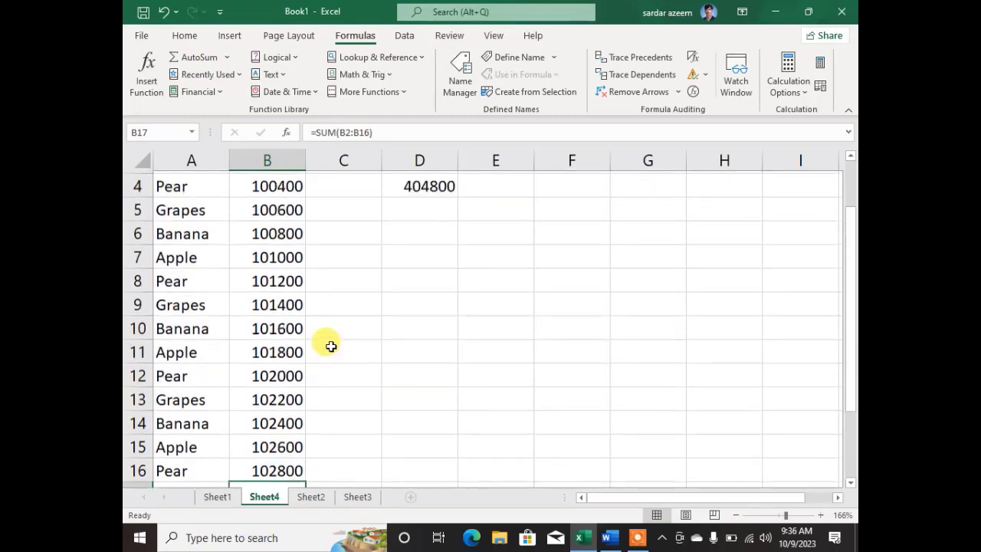
click(428, 255)
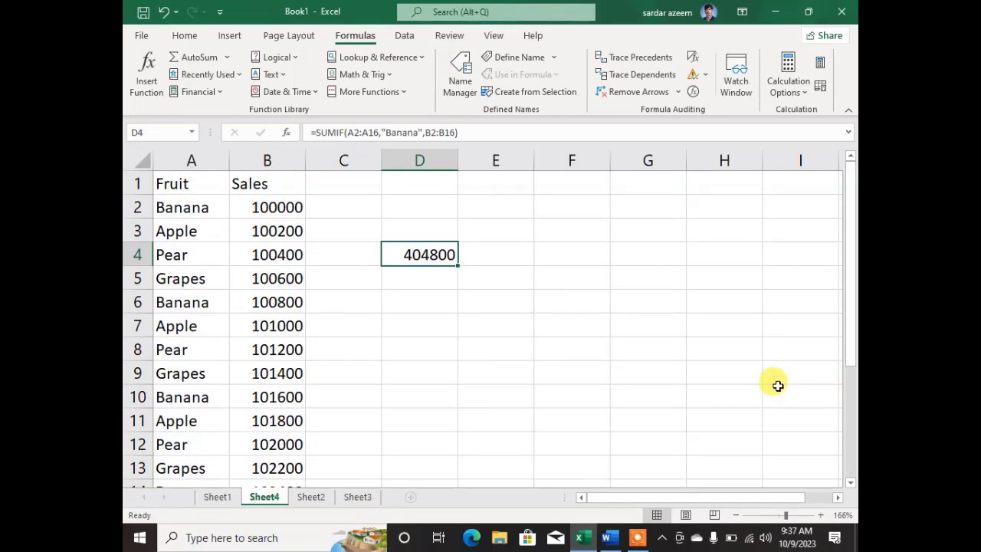
- Start a SUMIFS formula in cell E4 with the fruit range A2:A16 as its first argument
click(497, 255)
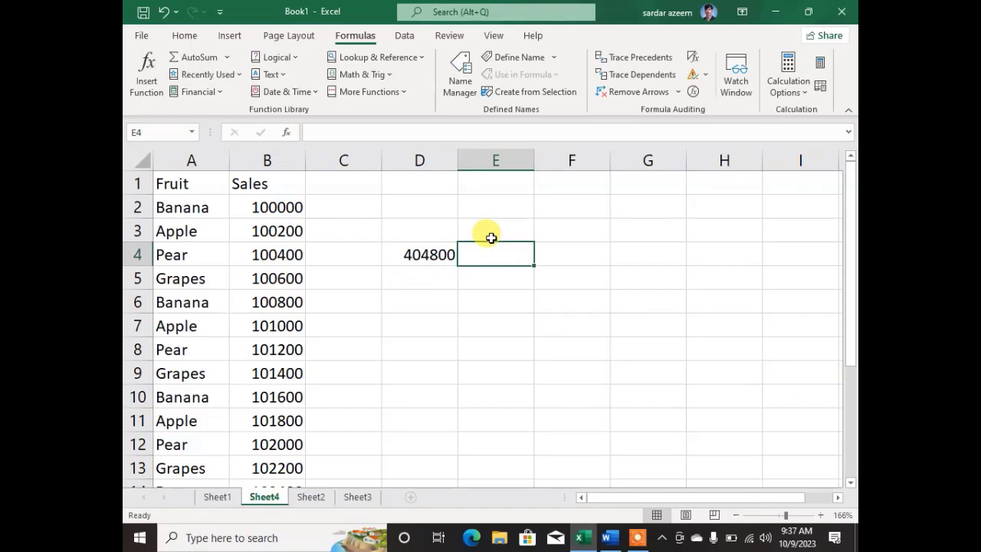
text(=su)
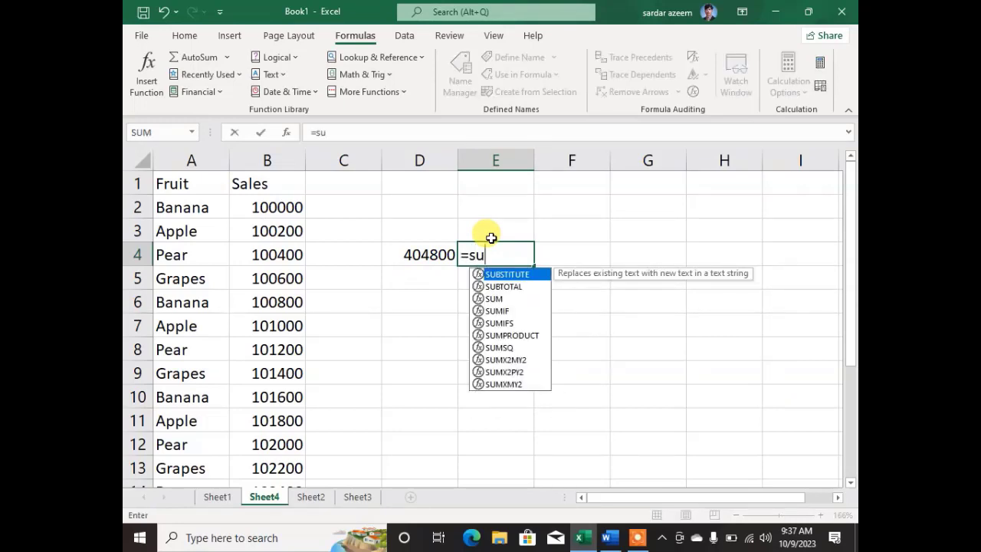
text(mif)
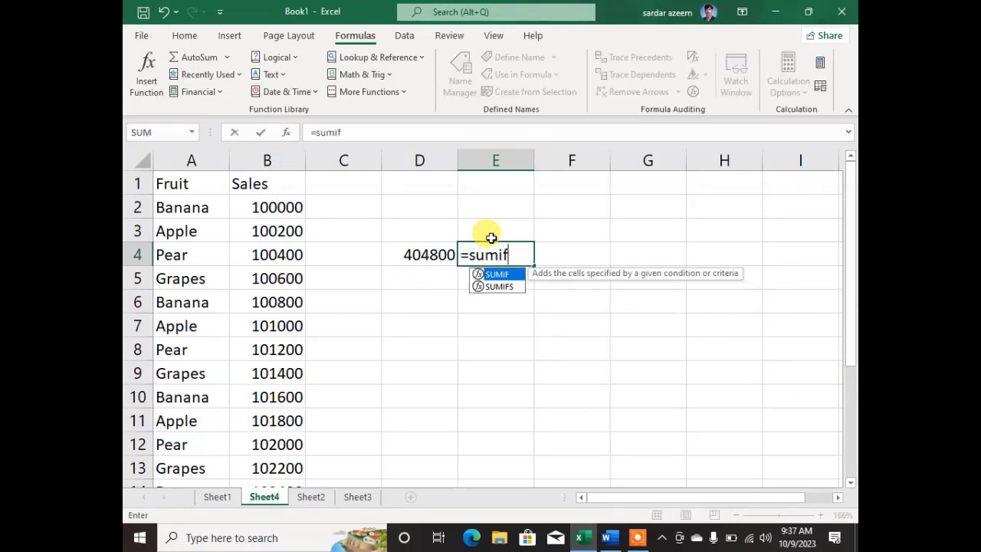
text(s)
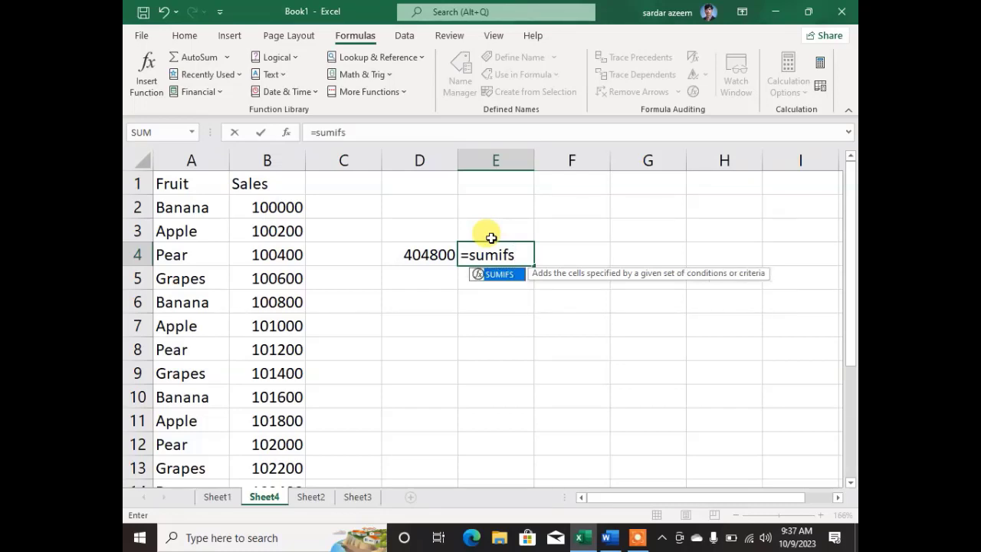
text(()
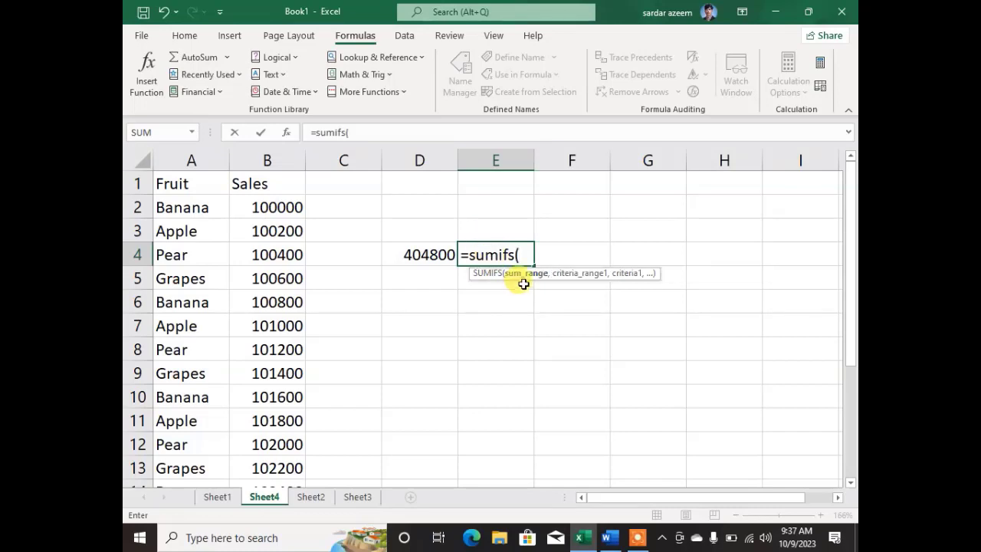
drag(192, 204, 201, 421)
scroll(484, 363, up, 2)
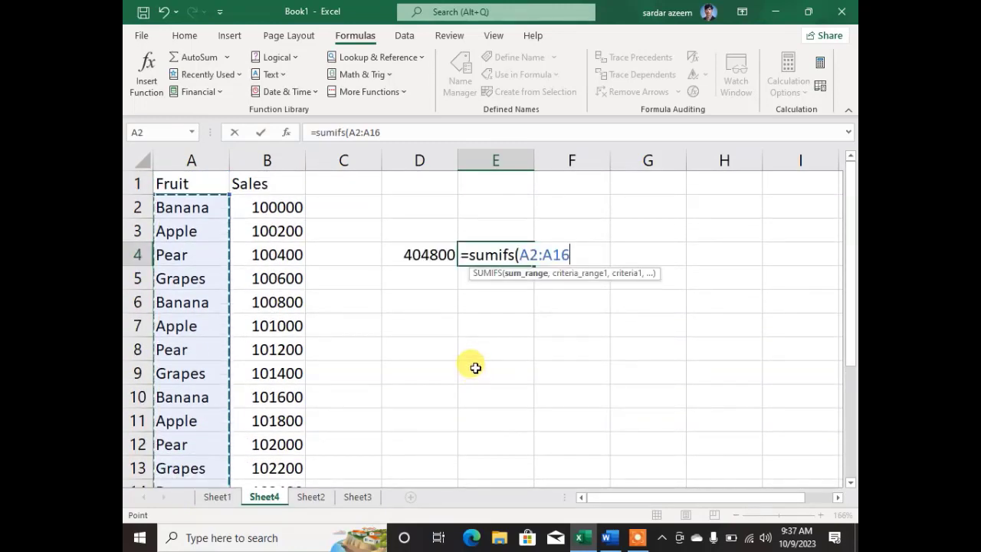
- Add the "Apple" criterion and range B2:B16 to the E4 SUMIFS formula and try to enter it
text(,)
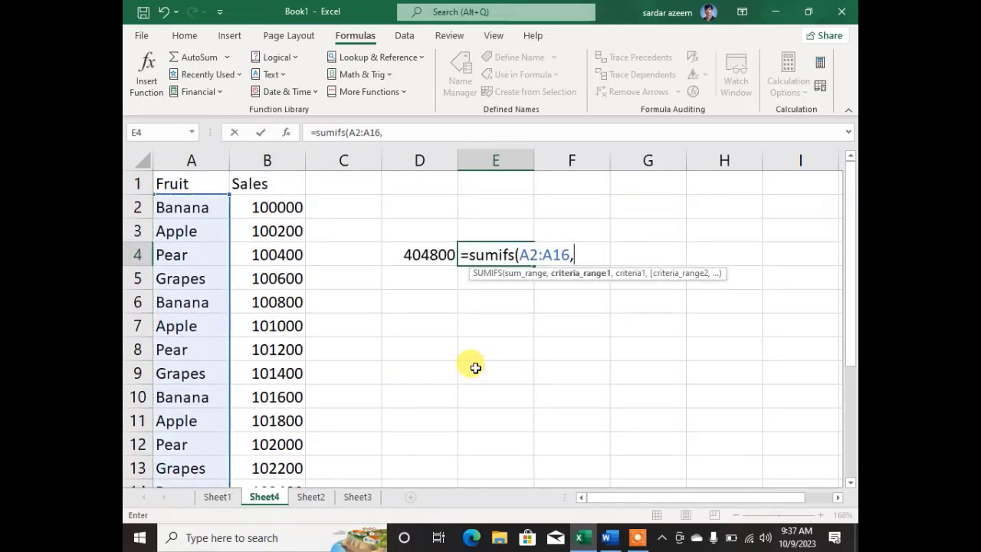
text("Apple)
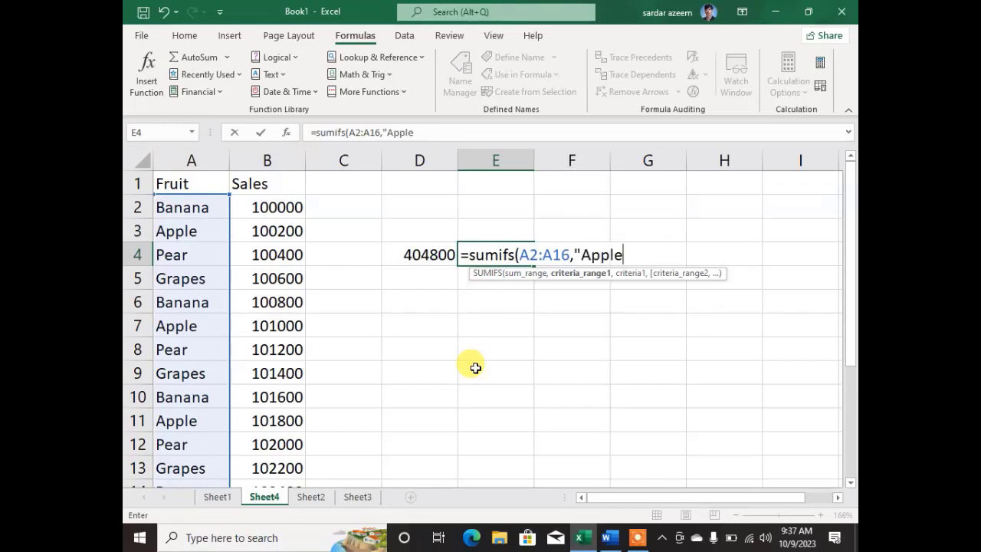
text(",)
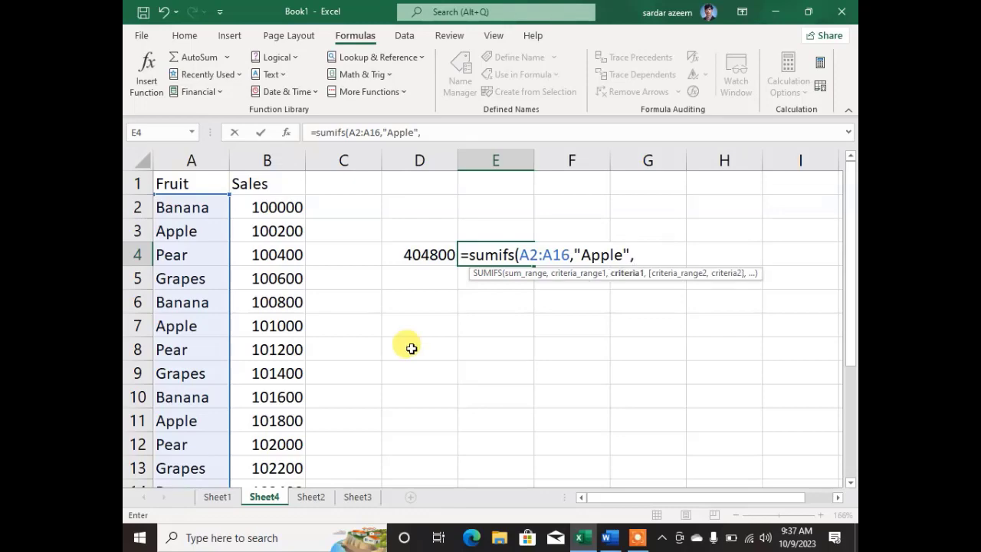
click(263, 205)
drag(263, 206, 280, 421)
scroll(364, 390, up, 2)
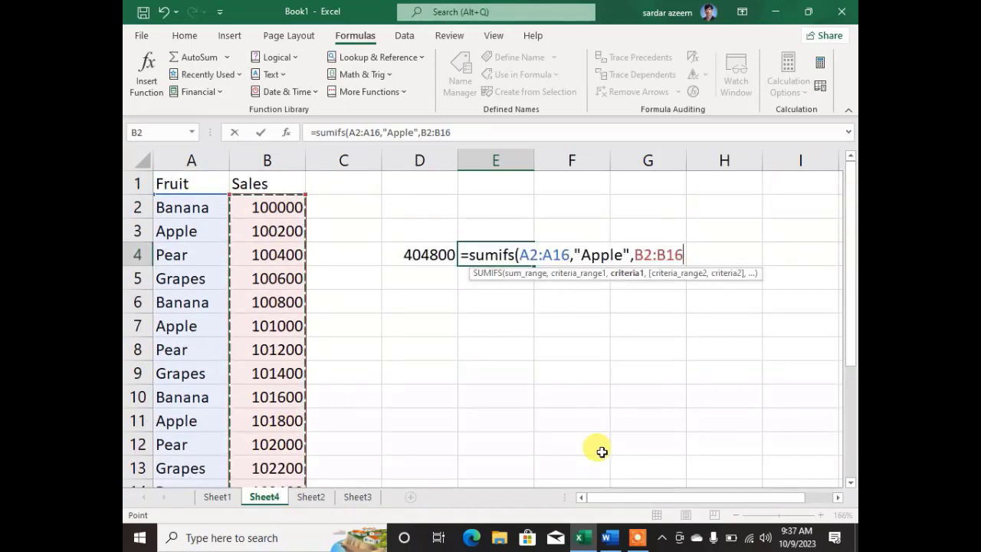
text())
key(Return)
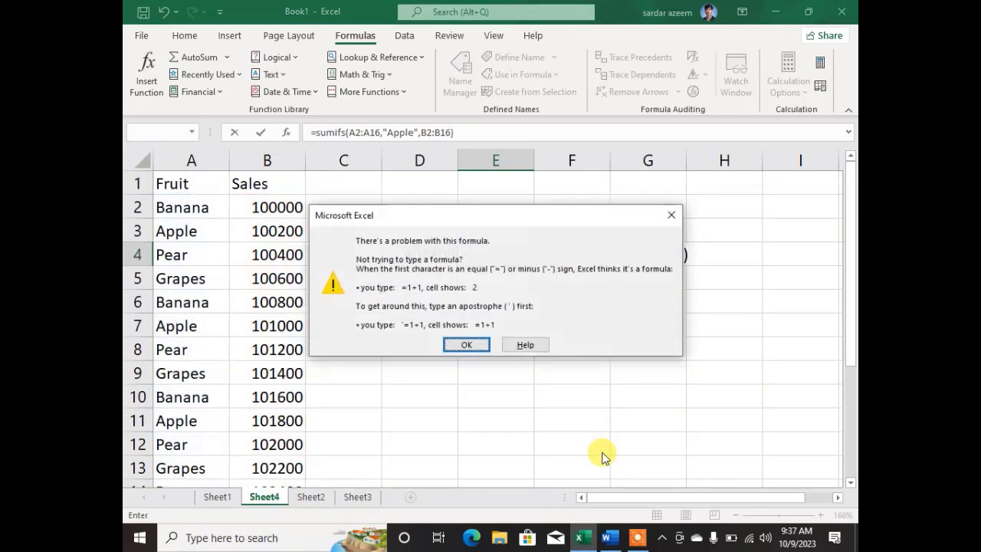
key(Return)
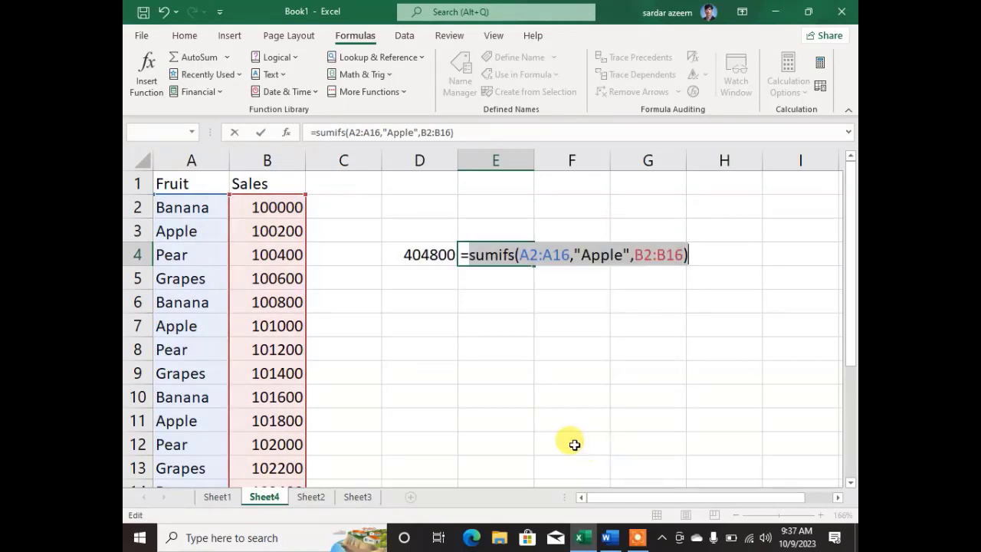
- Change the function in the E4 formula from SUMIFS to SUMIF and enter it
click(571, 255)
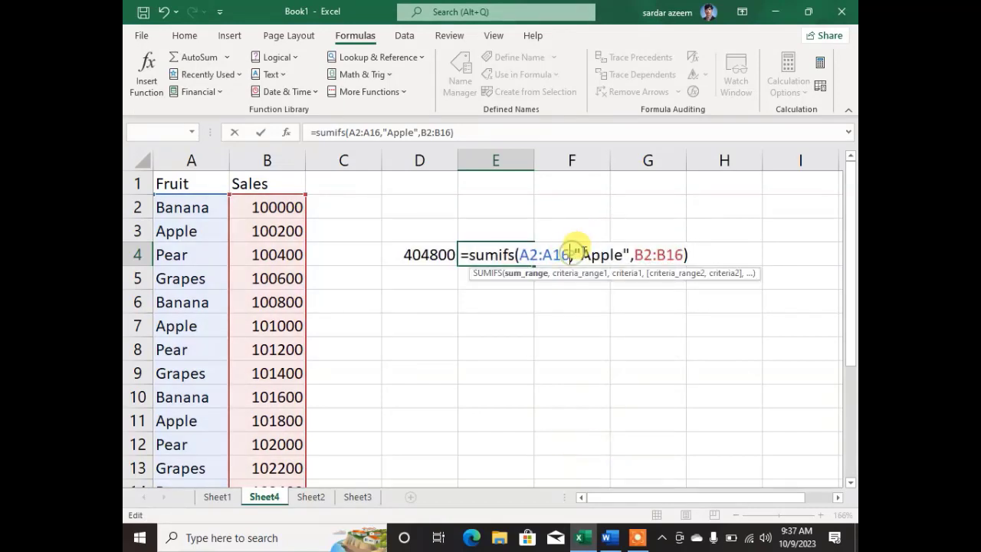
click(655, 255)
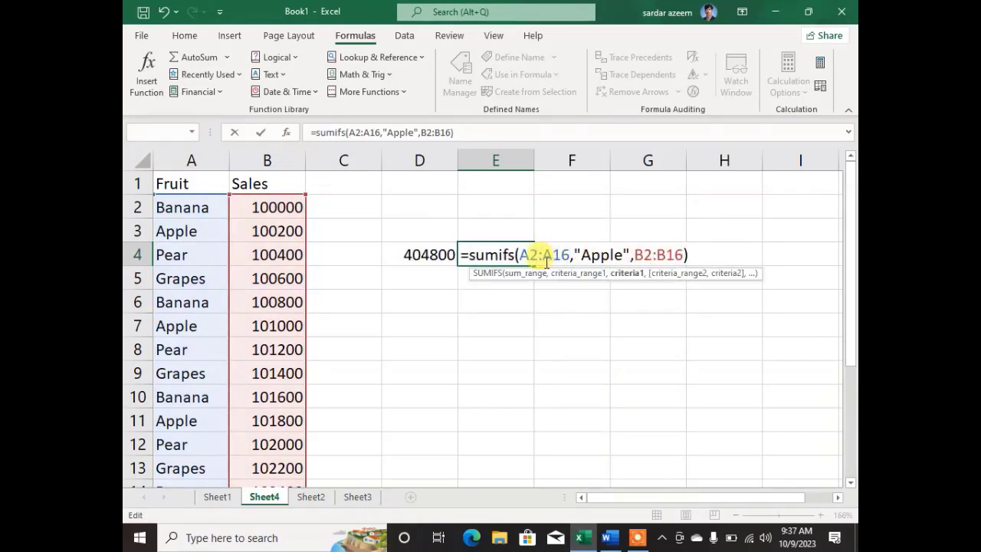
click(513, 255)
key(BackSpace)
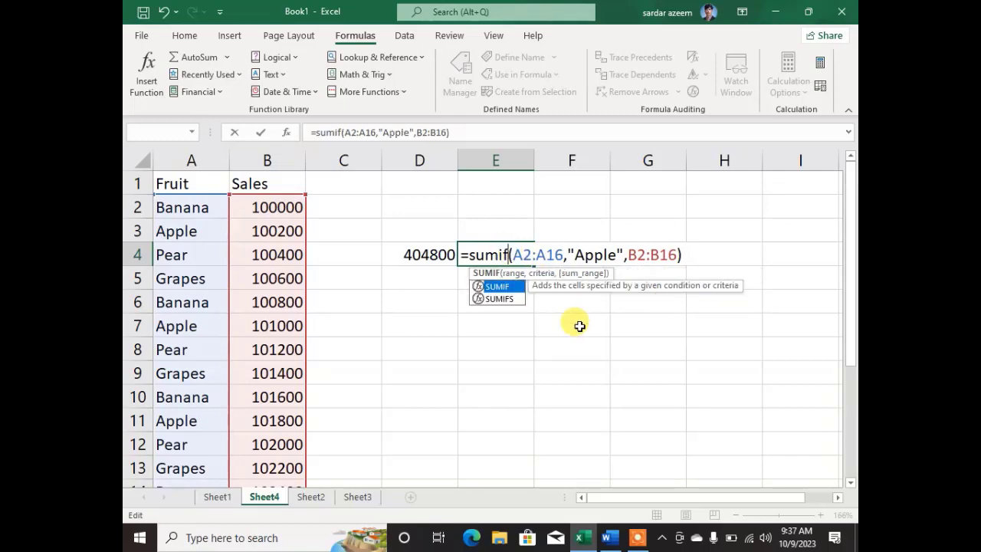
key(Return)
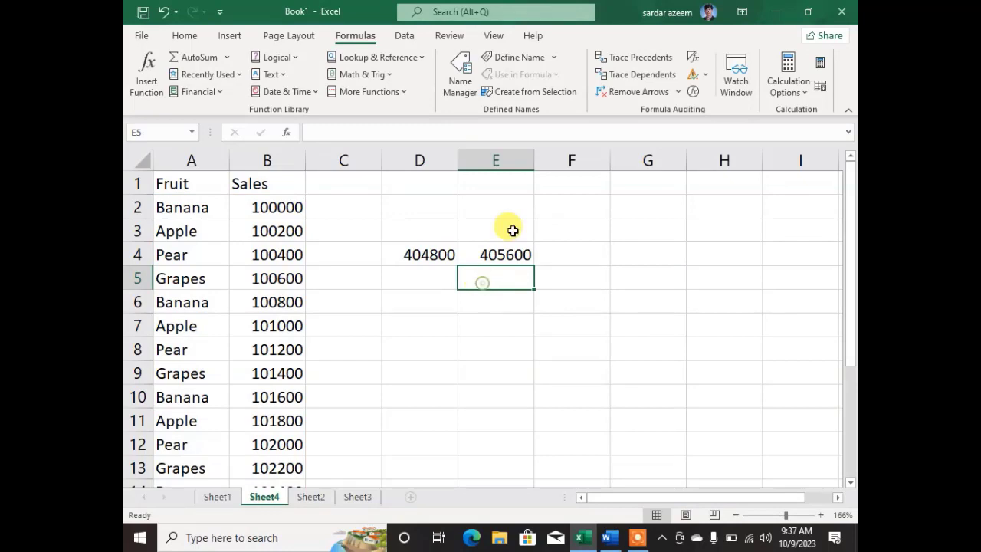
- Compare the Apple formula in E4 with the Banana formula in D4
click(512, 257)
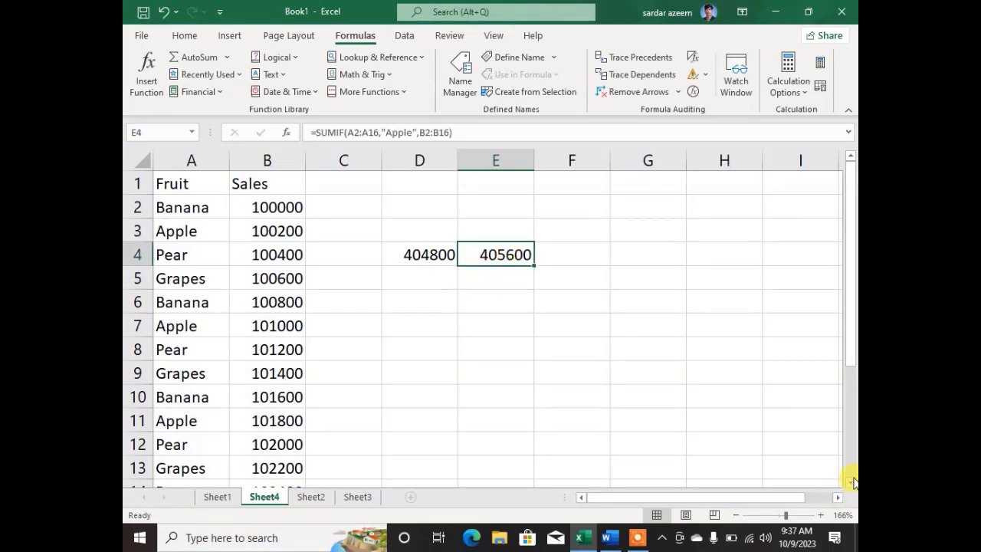
click(410, 259)
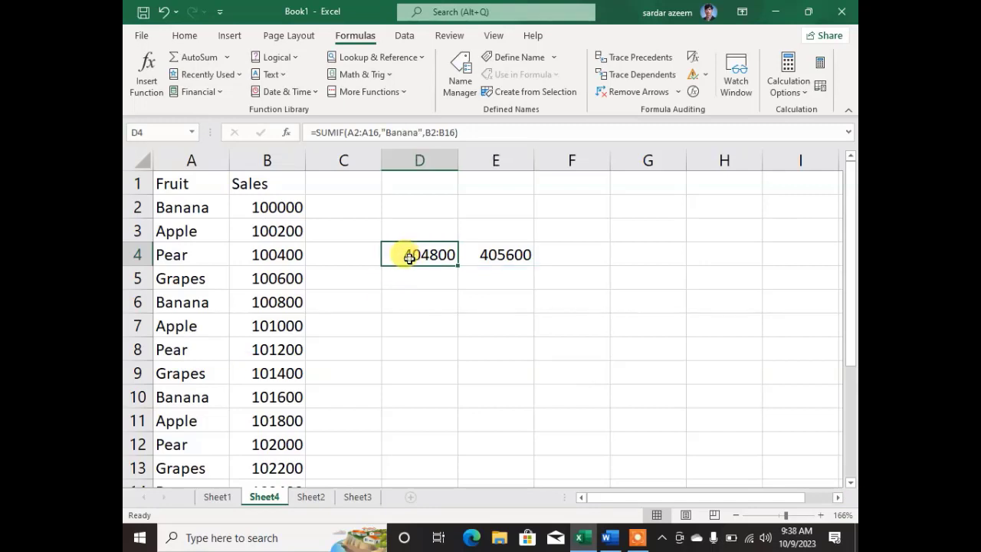
click(489, 253)
click(442, 254)
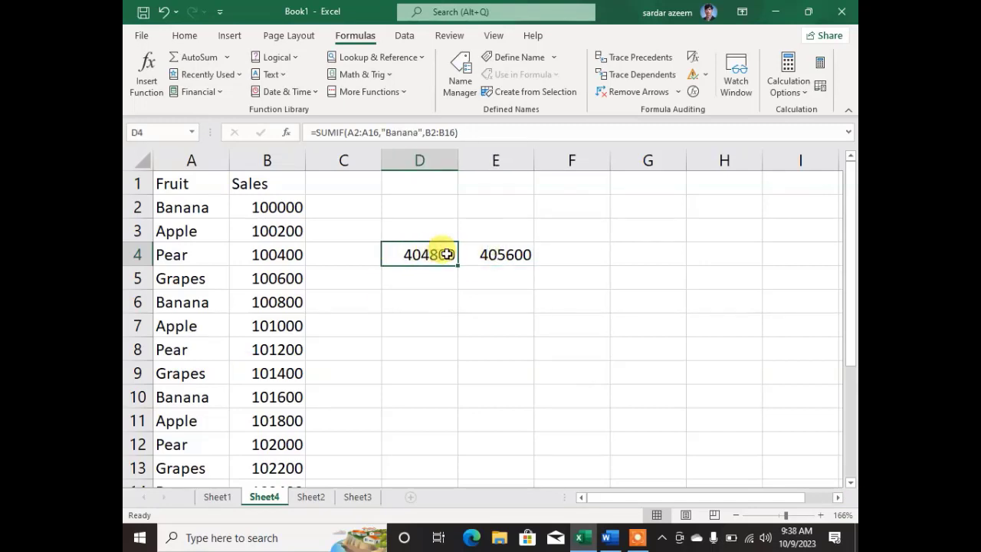
click(470, 309)
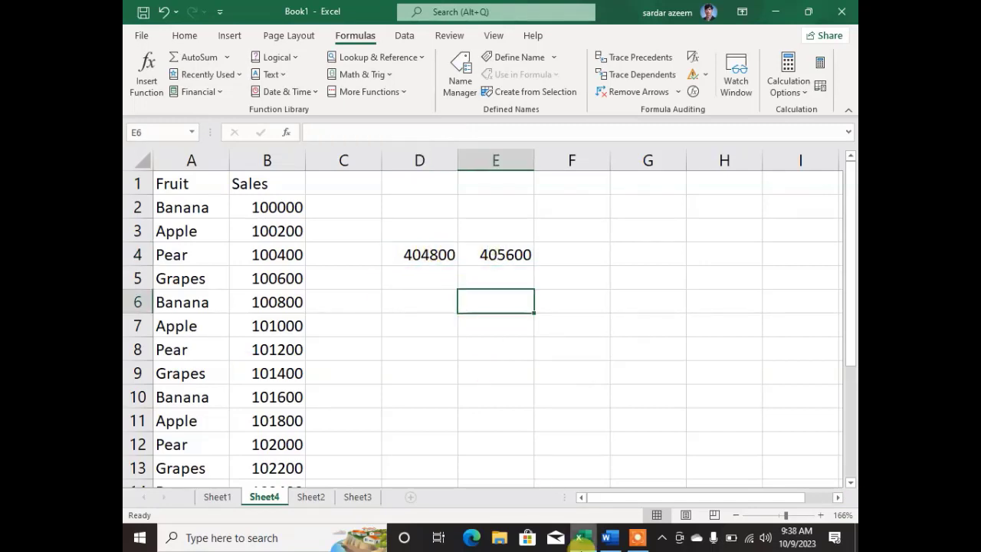
- Switch to the Word guide and review the every-nth-row, Sum Largest Numbers and range-with-errors examples
click(609, 538)
scroll(423, 324, down, 3)
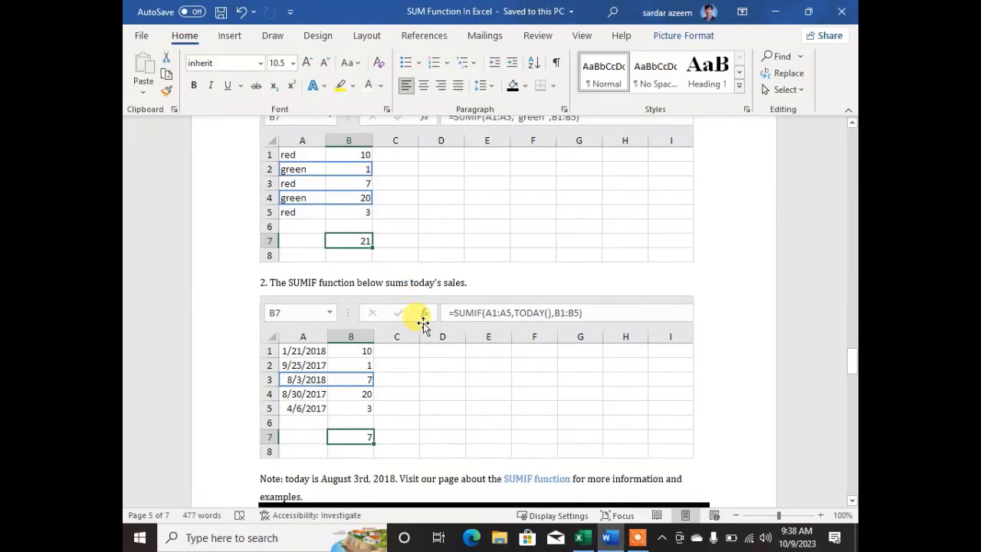
scroll(423, 324, down, 10)
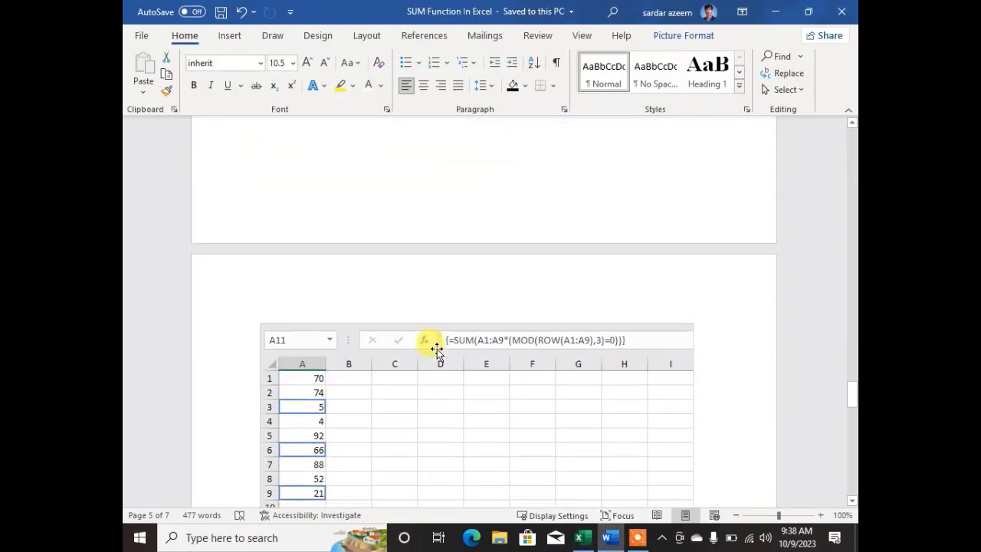
scroll(436, 350, down, 2)
scroll(435, 347, down, 6)
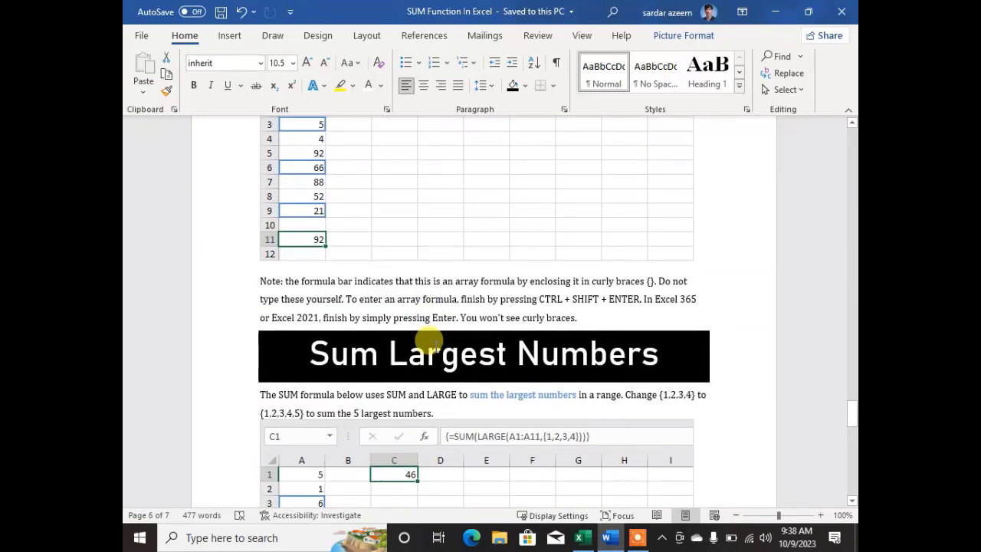
scroll(431, 345, down, 4)
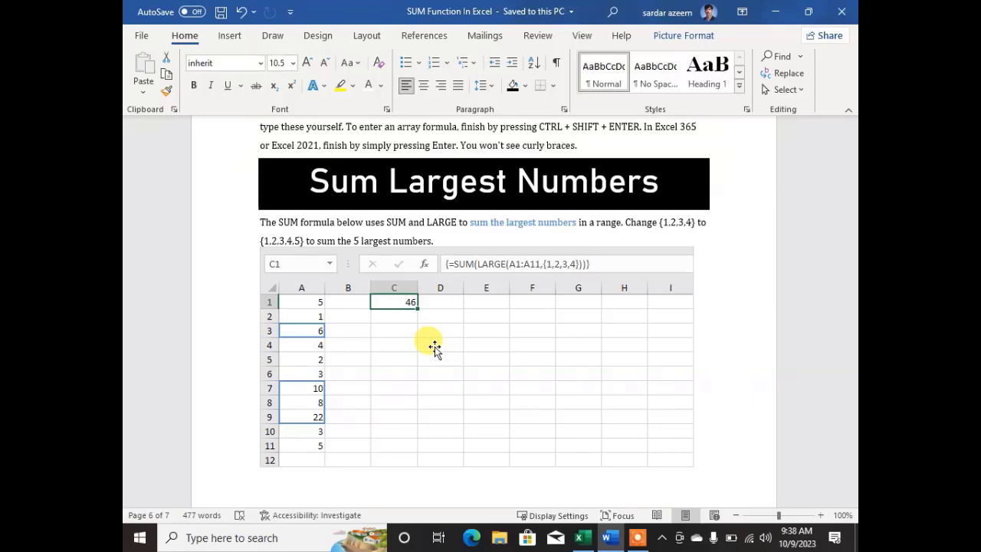
scroll(435, 348, down, 10)
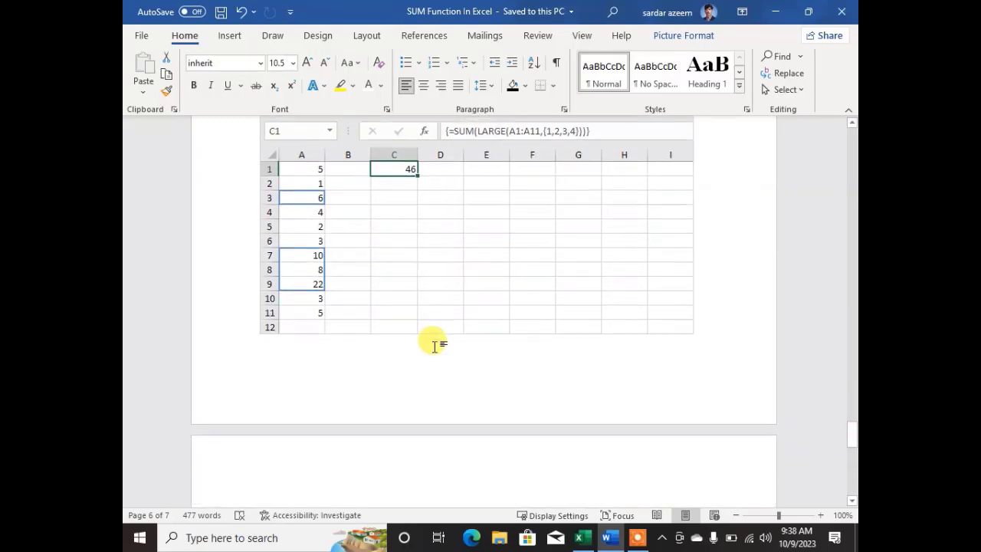
scroll(437, 345, down, 10)
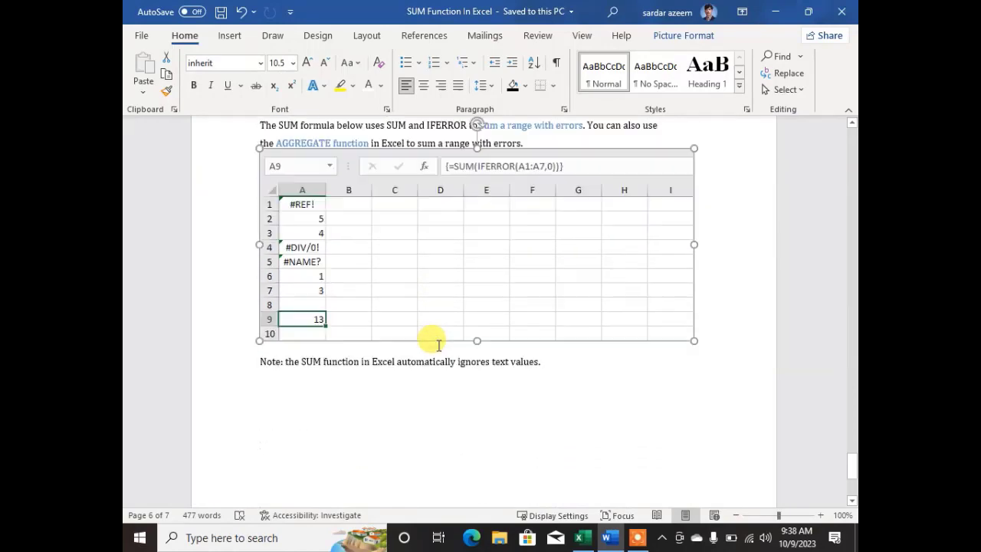
scroll(434, 342, up, 4)
scroll(434, 339, up, 15)
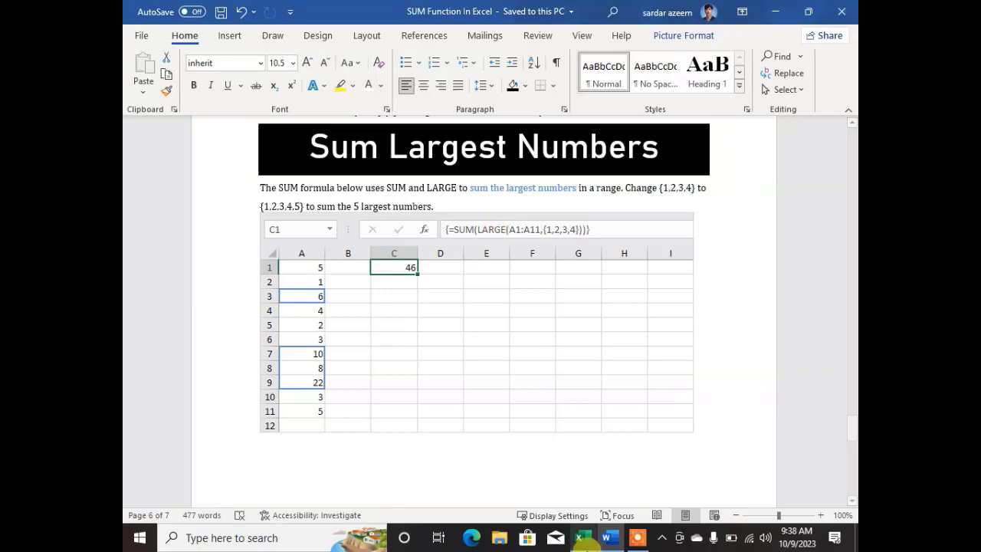
- Switch to Excel and begin {=sum(Large( in D2, checking the Sum Largest Numbers example in the Word guide
click(582, 537)
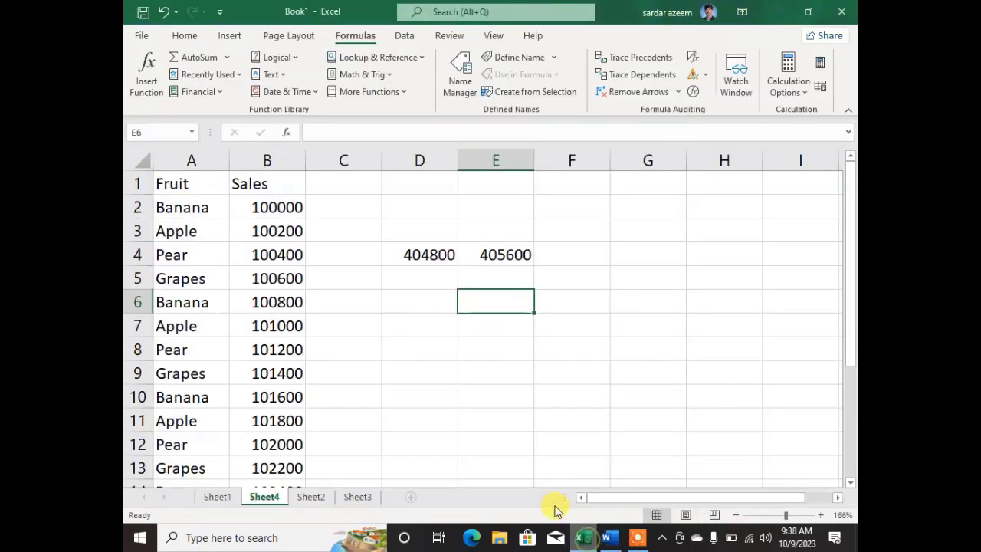
click(350, 368)
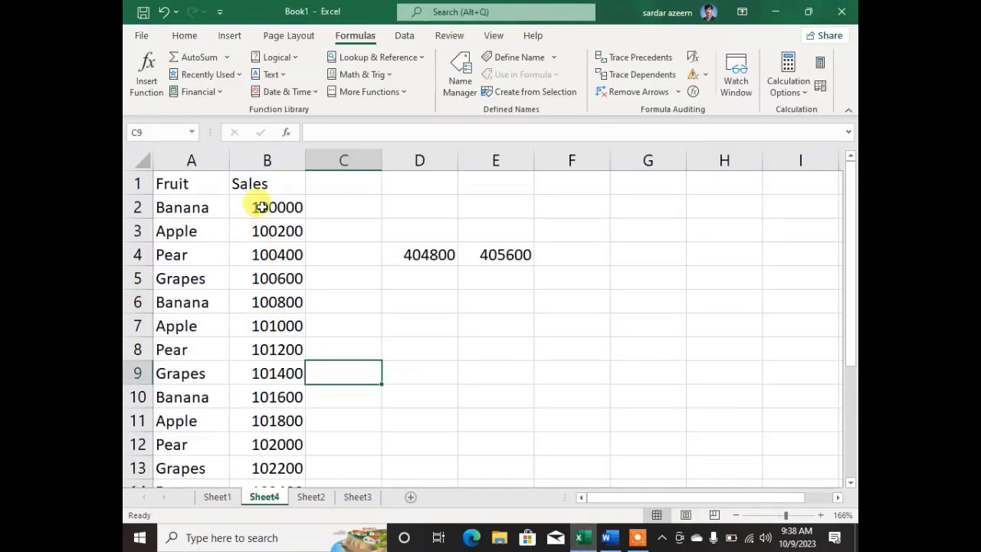
drag(264, 206, 285, 417)
scroll(432, 332, up, 2)
click(433, 209)
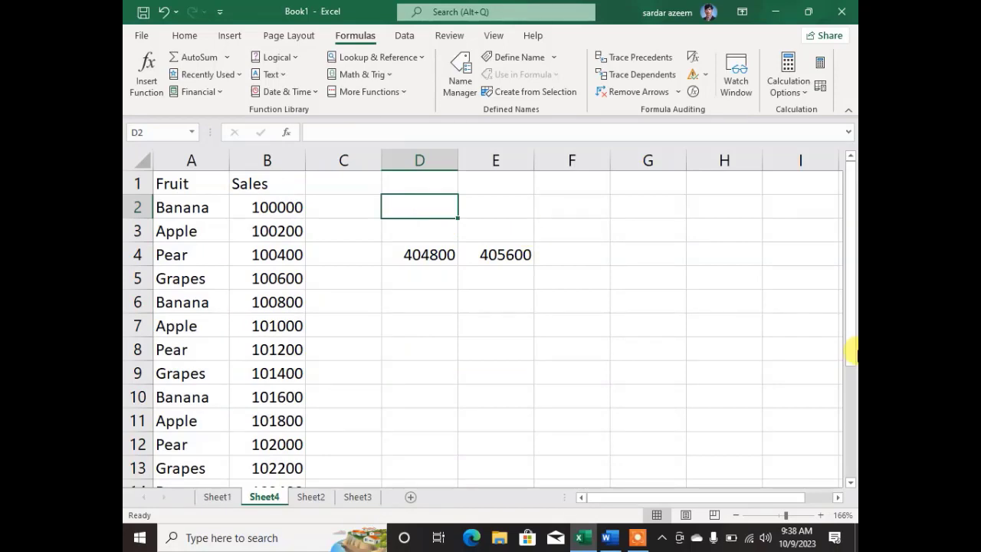
text({)
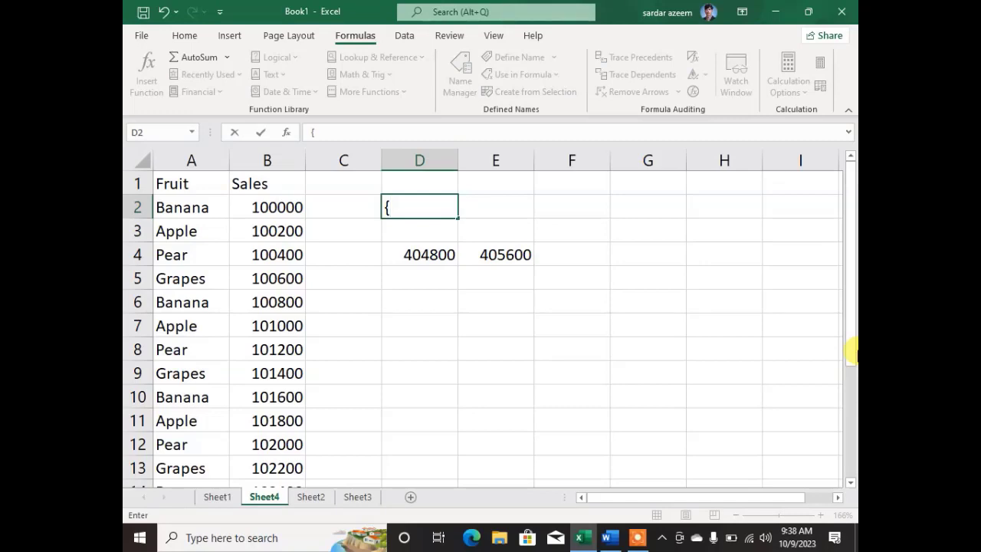
text(=sum(Large)
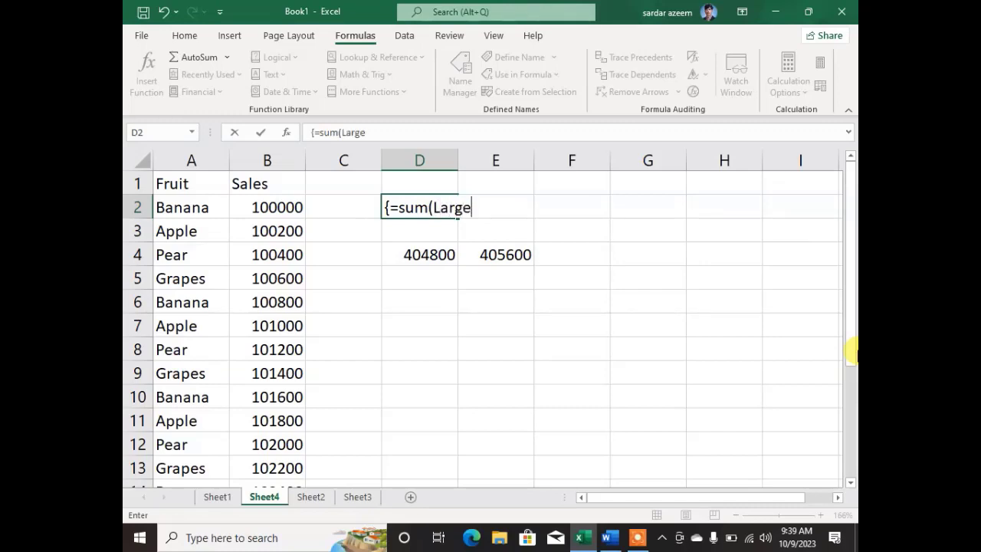
click(612, 540)
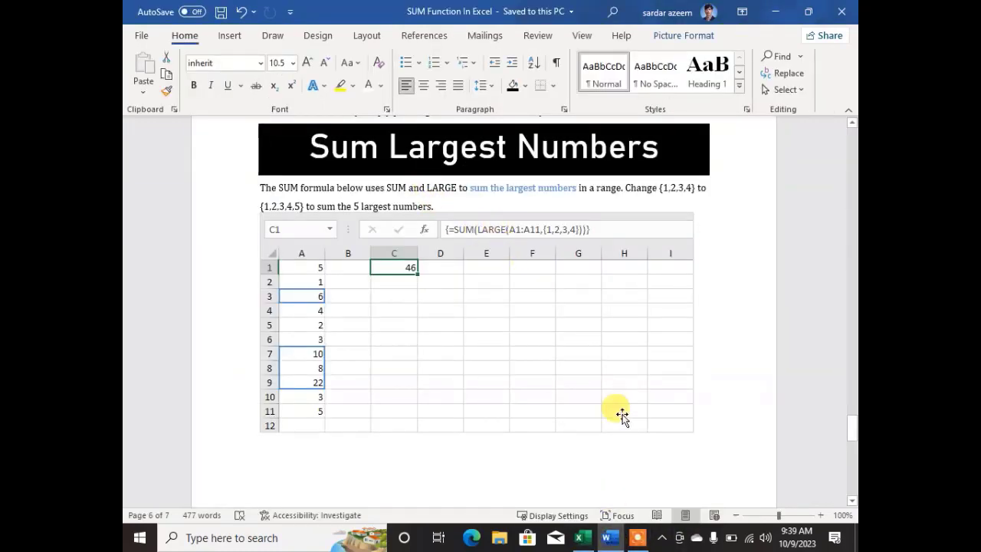
click(584, 540)
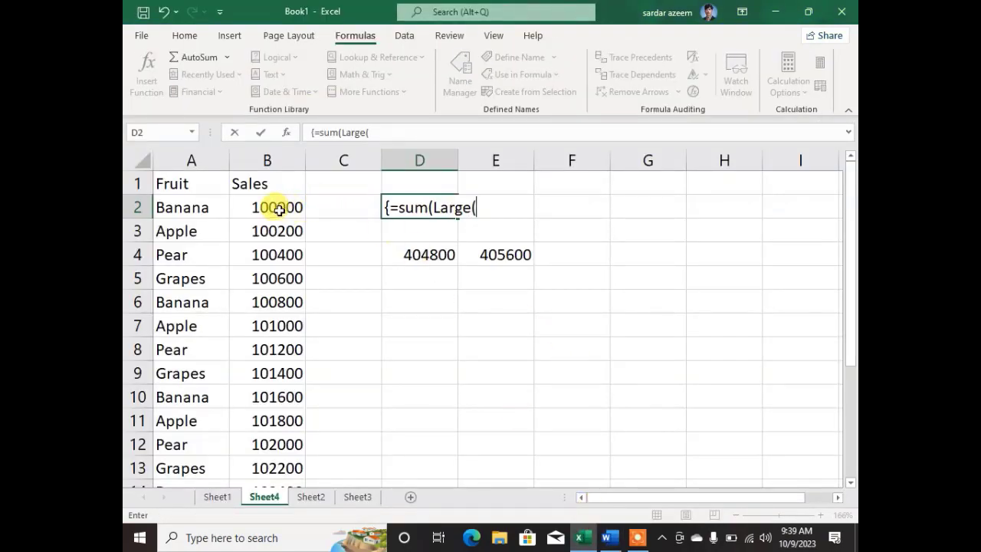
drag(278, 209, 274, 468)
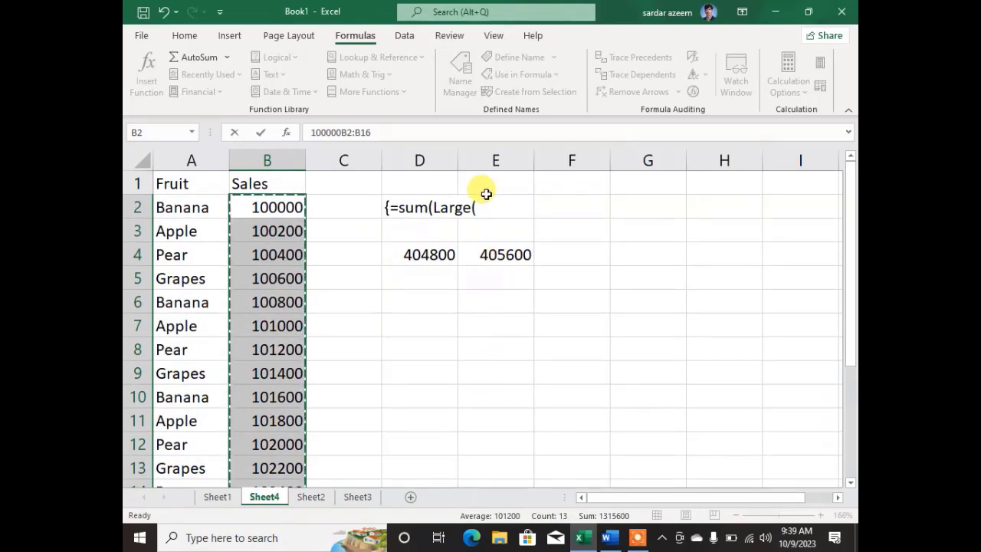
key(Return)
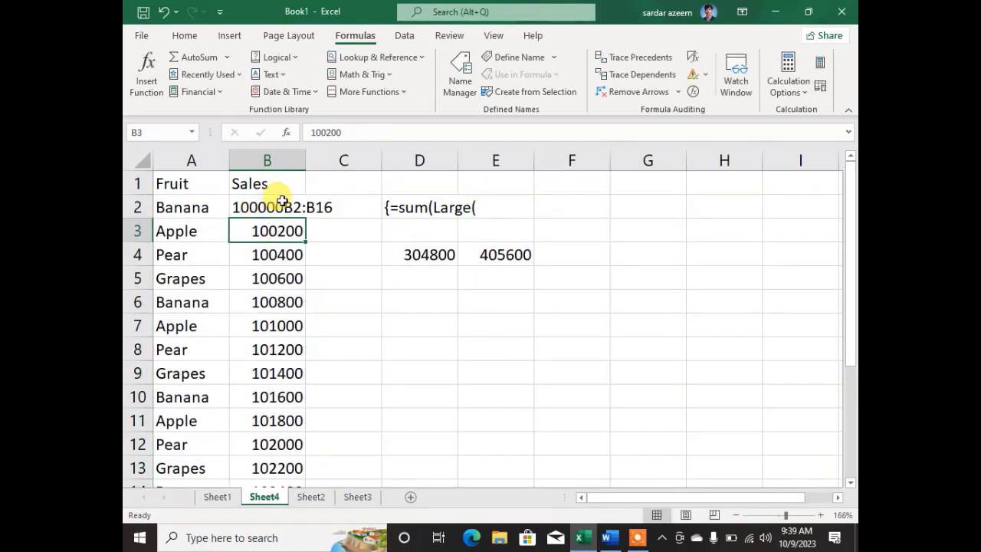
click(282, 201)
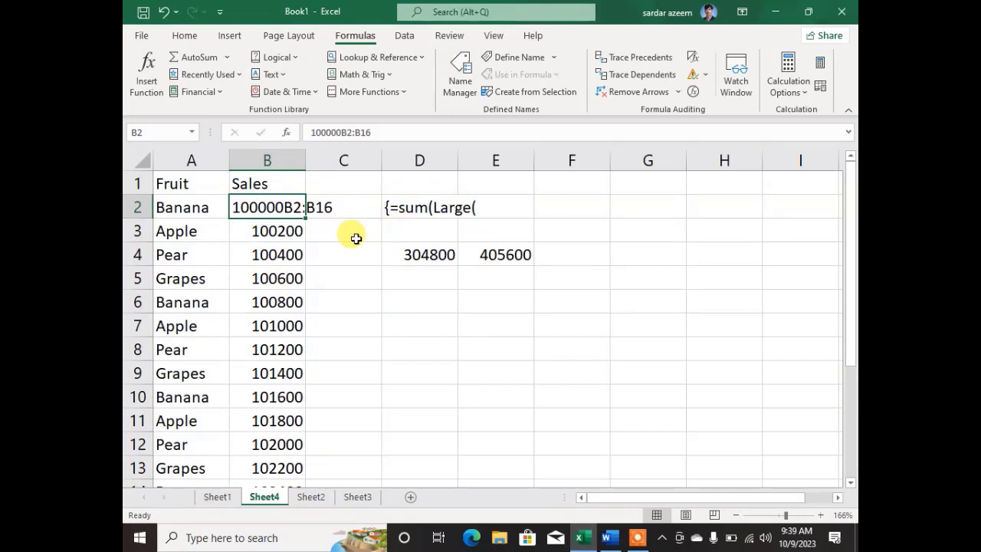
key(ctrl+z)
- Add the range b2:b13 to the unfinished sum(Large( formula text in D2
click(506, 212)
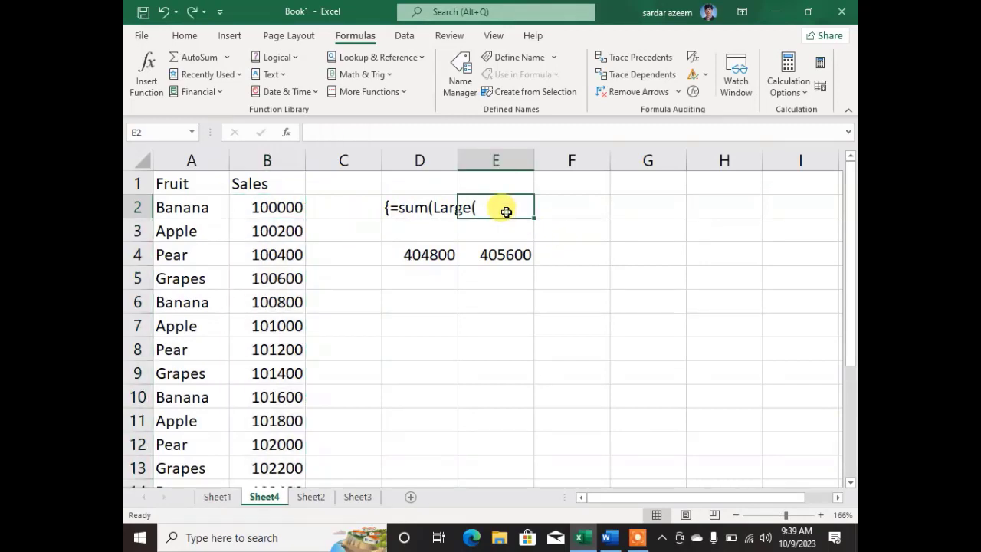
click(398, 211)
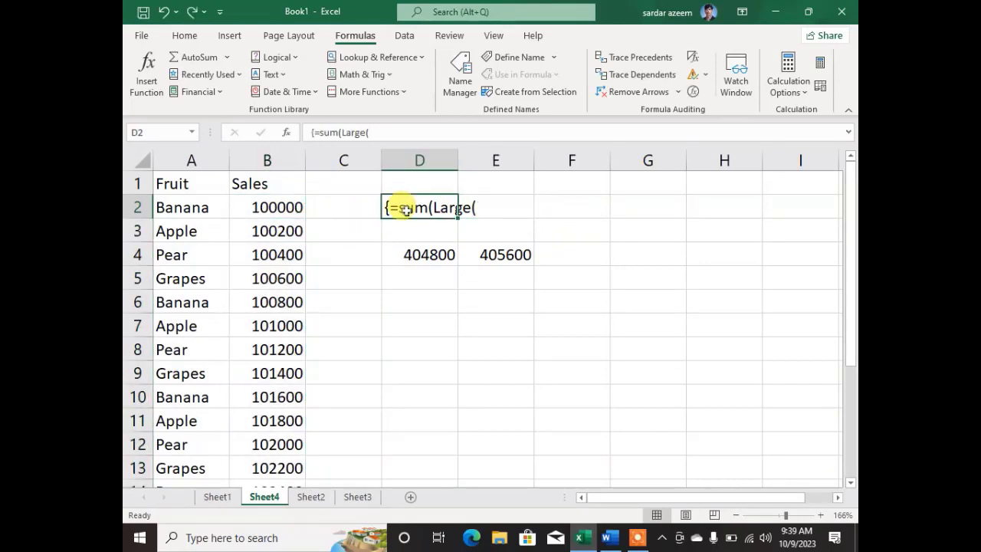
click(388, 133)
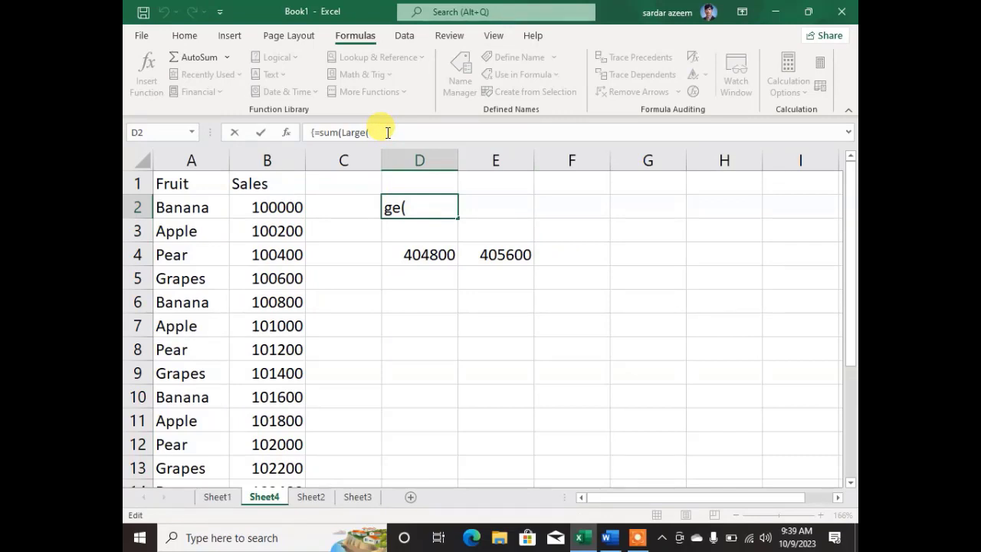
text(b2)
key(Home)
text(;)
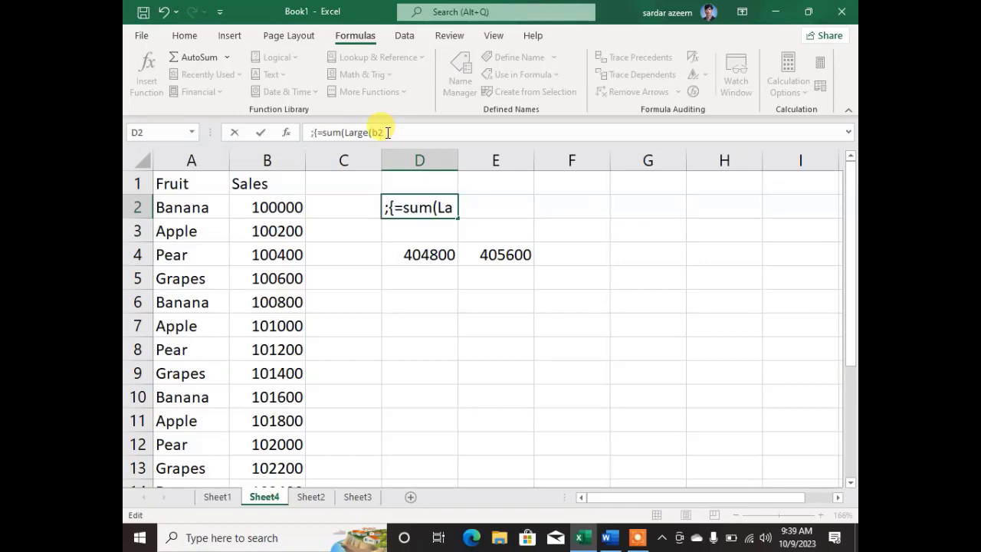
key(BackSpace)
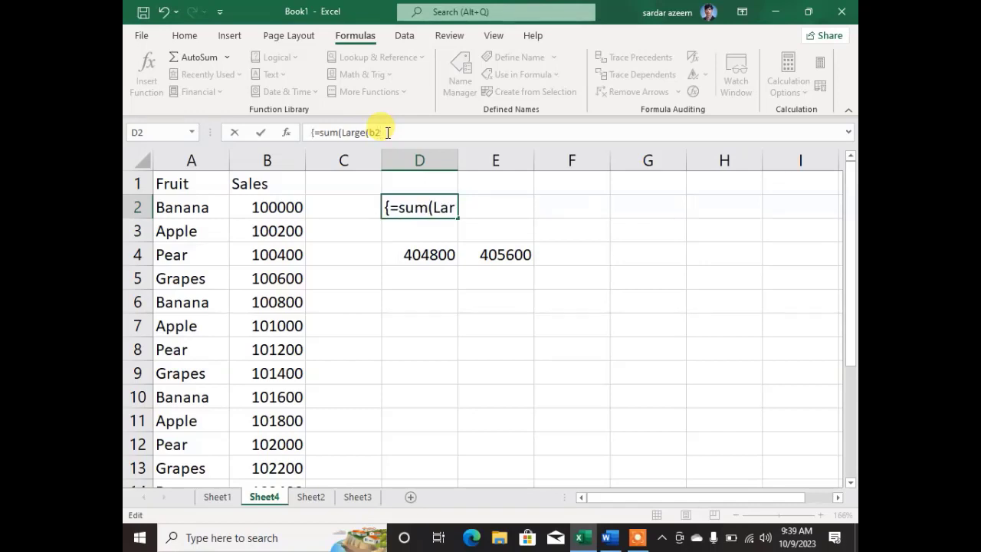
key(End)
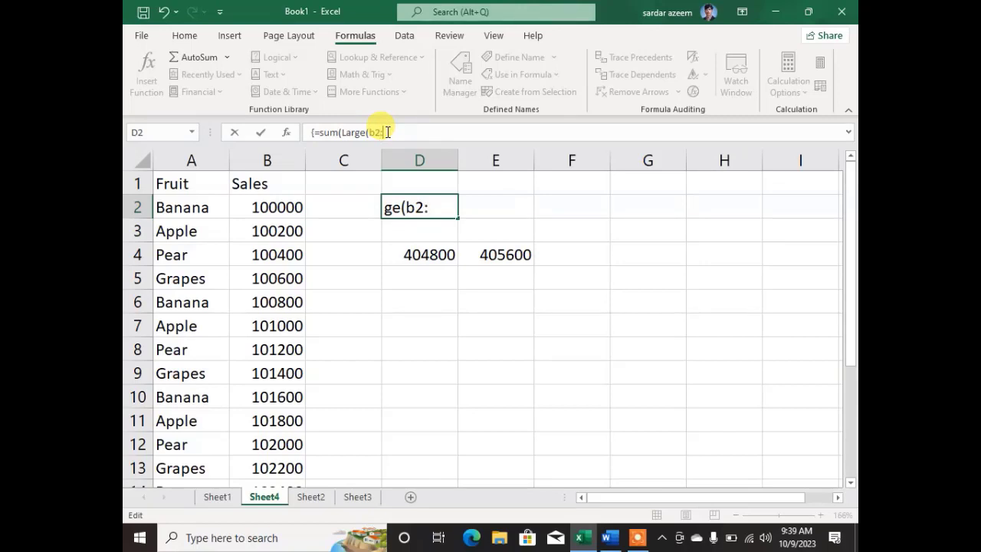
text(:b13)
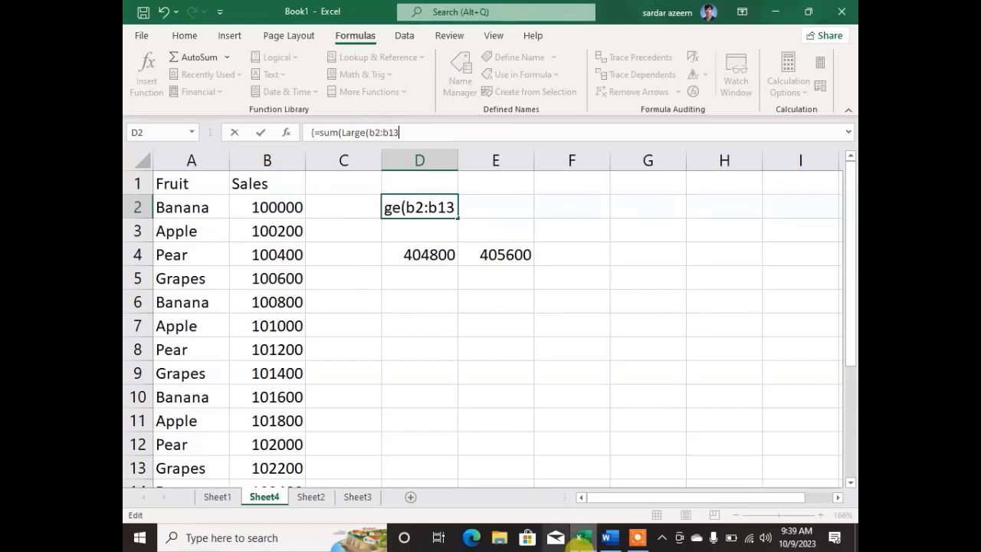
- Check the Word example, complete the D2 text with ,{1,2,3,4,5}))} and enter it
click(609, 539)
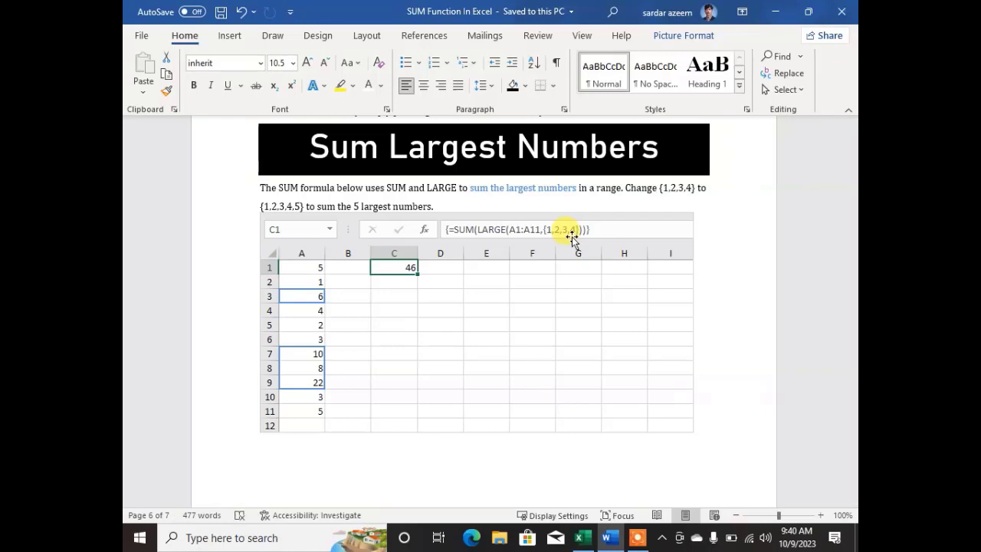
click(580, 540)
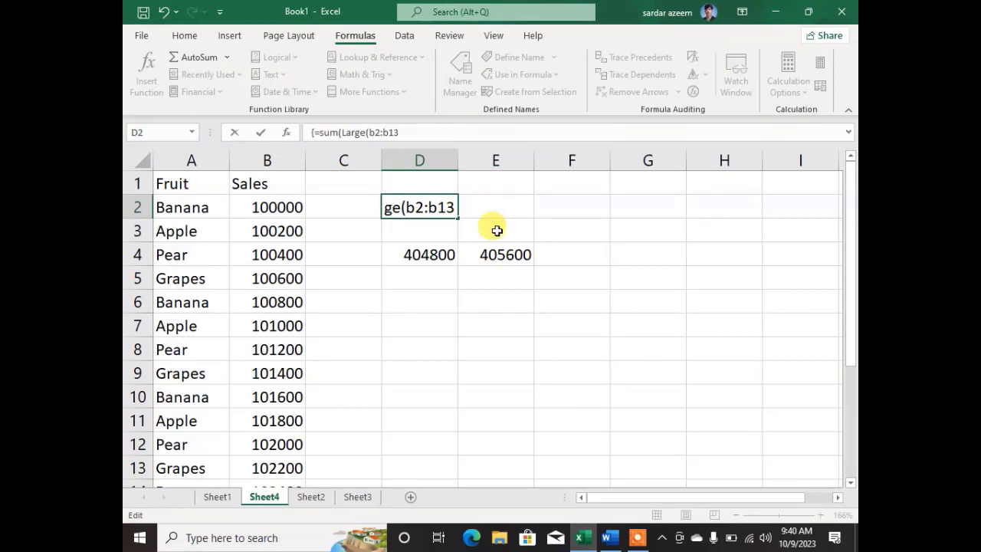
text(,)
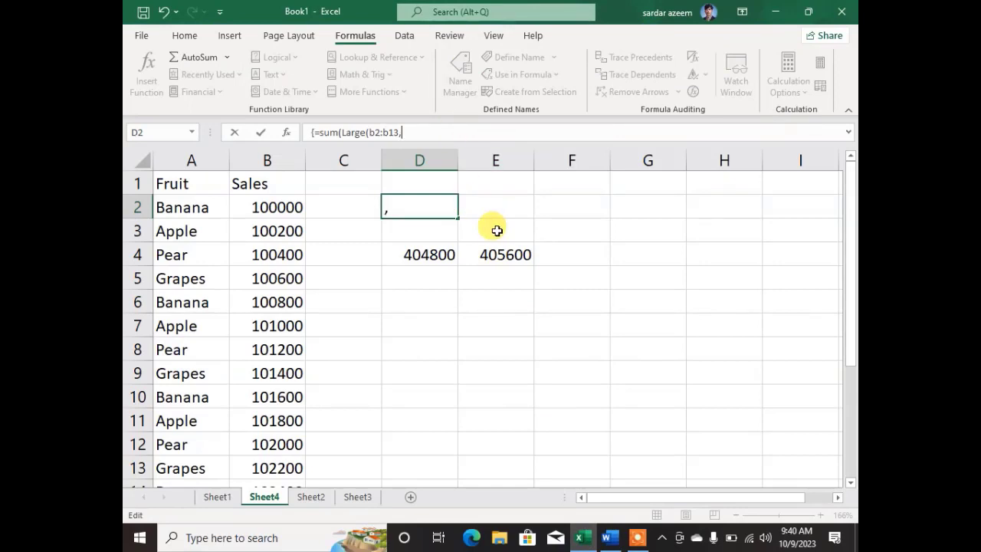
text({1,2,3)
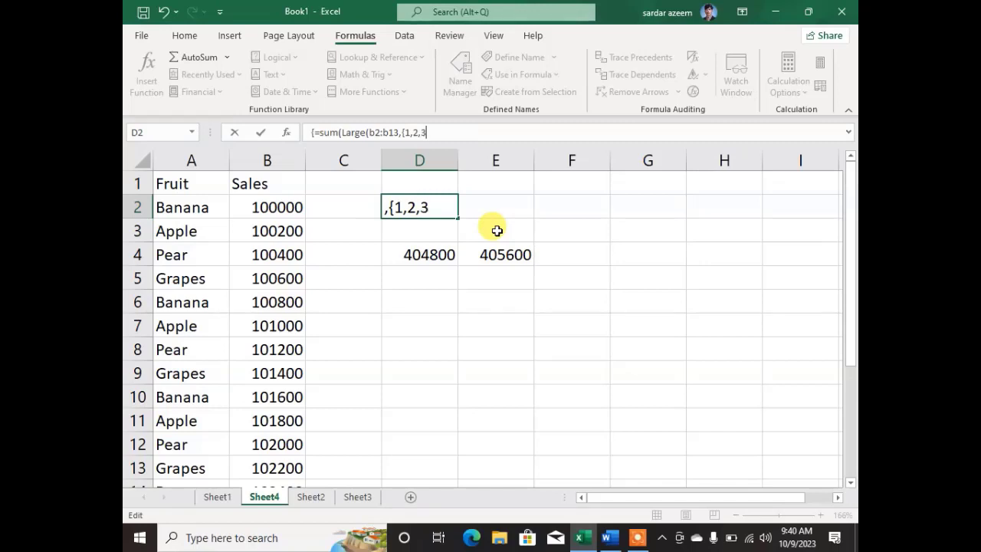
text(,4,5}))
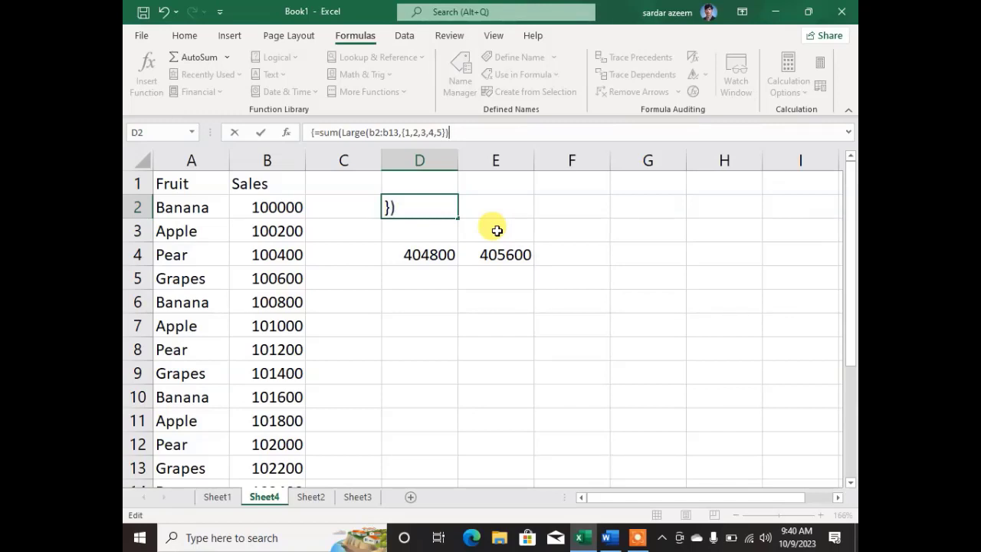
text()})
key(Return)
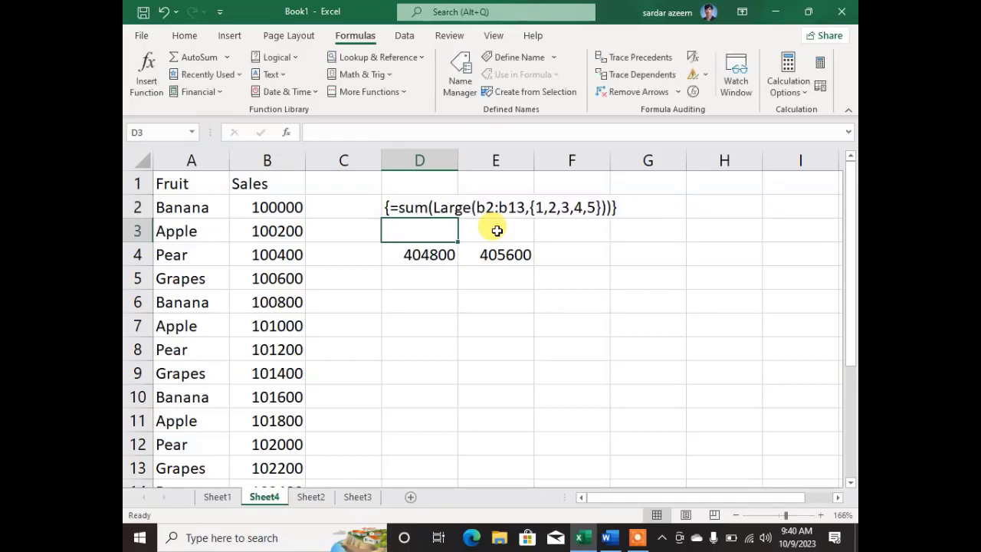
- Copy the full formula text from D2 into D6
click(414, 207)
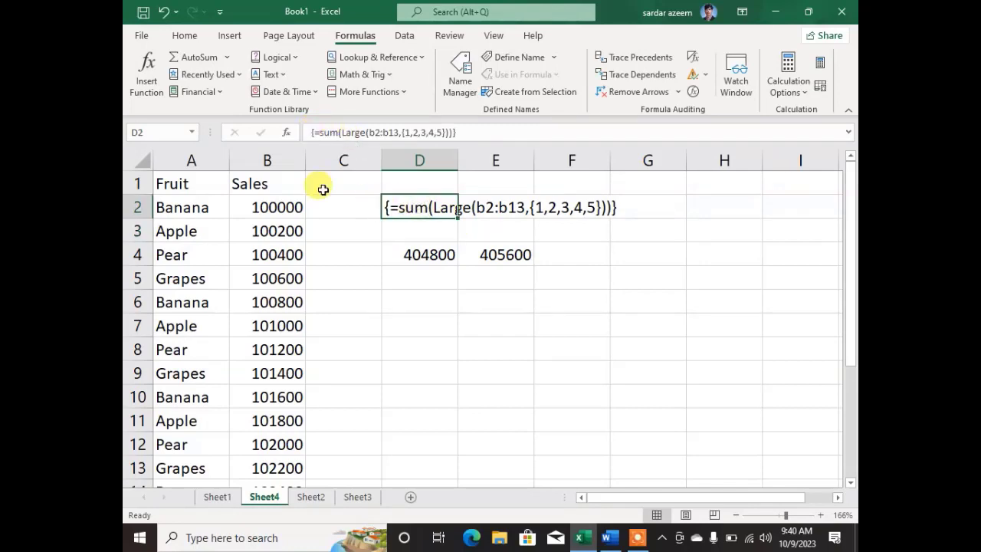
click(377, 247)
click(393, 201)
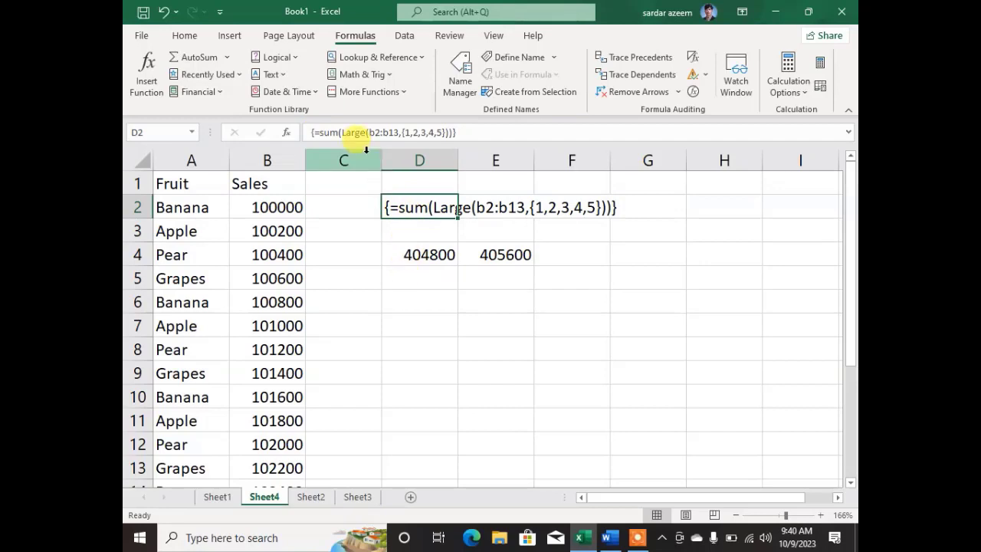
drag(478, 132, 272, 140)
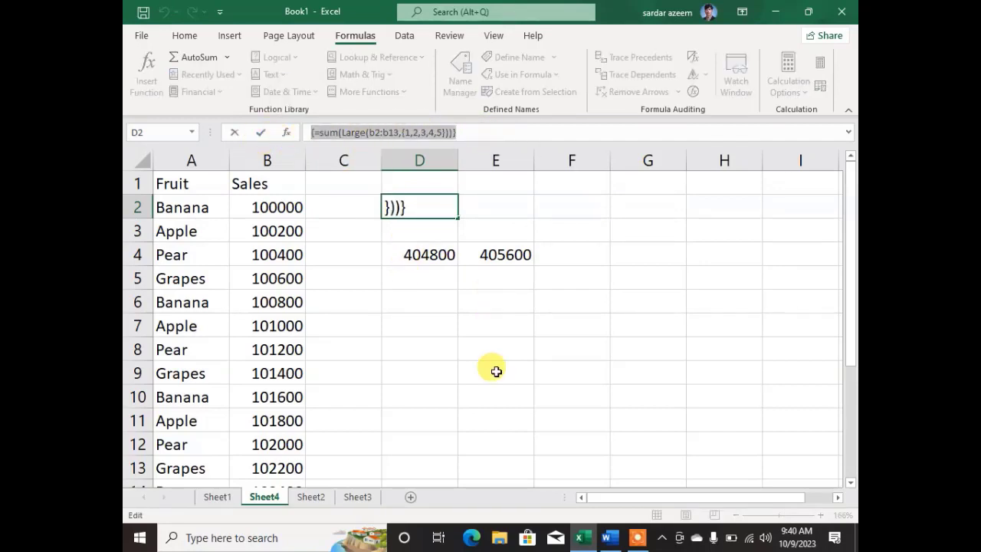
key(ctrl+c)
click(414, 300)
key(ctrl+v)
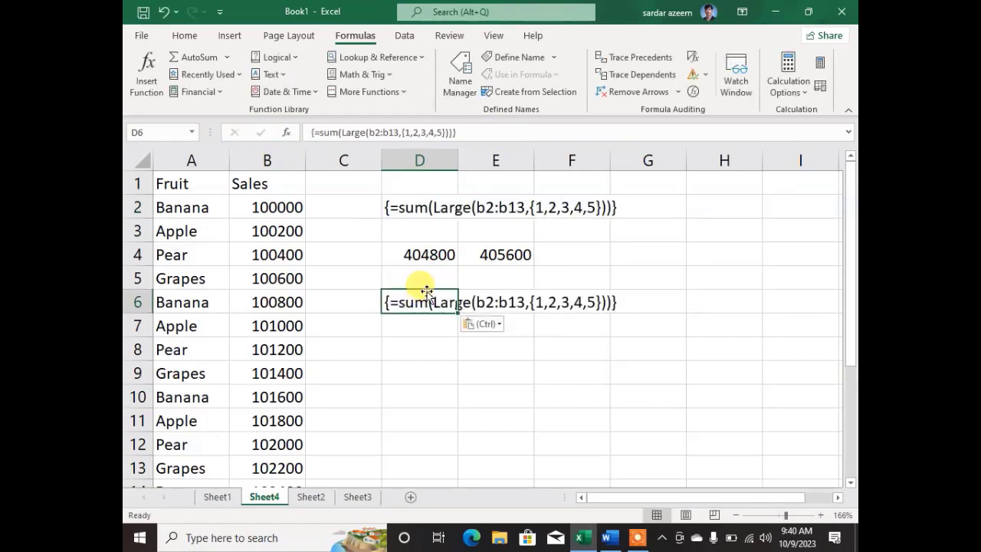
- Remove the outer curly braces from the D6 formula, enter =SUM(LARGE(B2:B13,{1,2,3,4,5})) and reselect D6
double_click(389, 303)
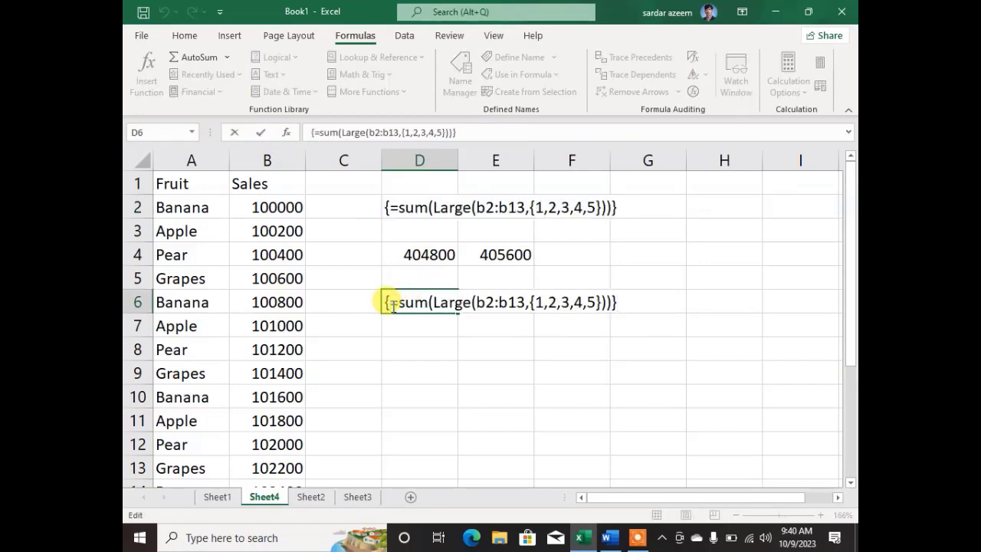
key(BackSpace)
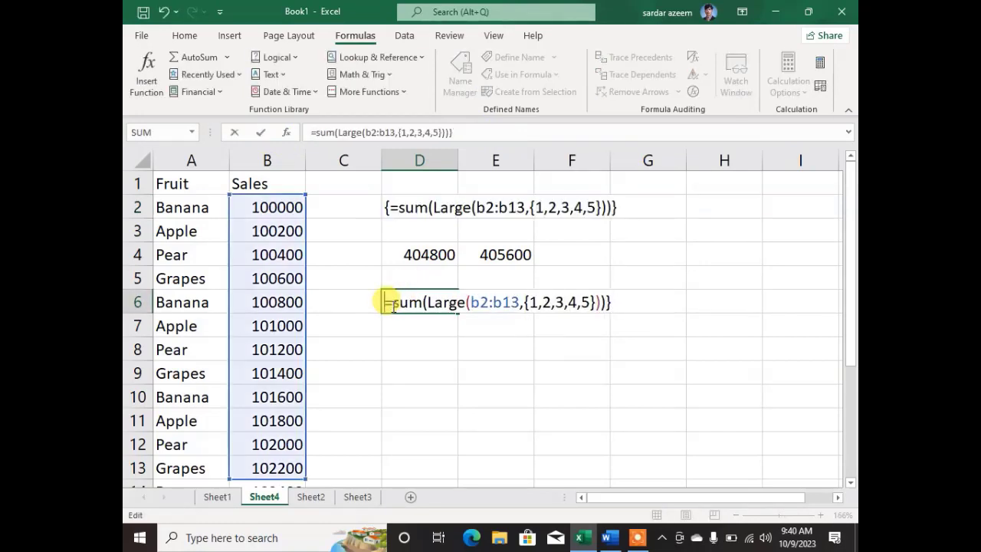
click(619, 302)
key(BackSpace)
key(Return)
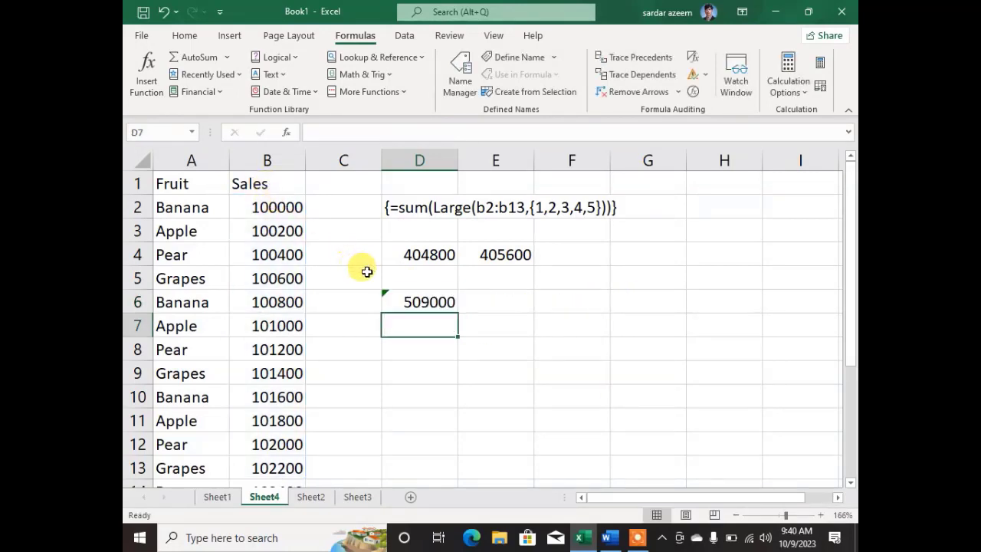
click(418, 301)
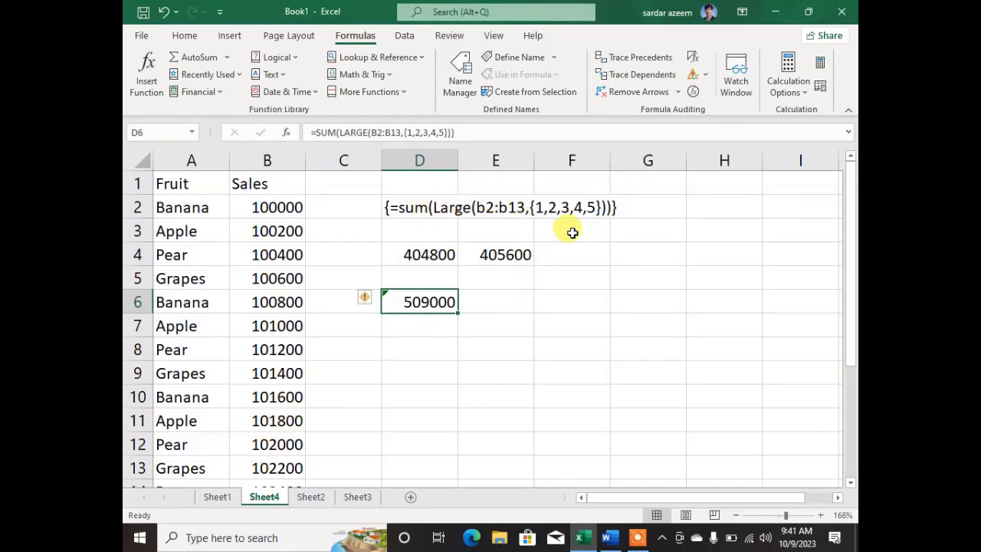
- Switch to the Word guide and examine the Sum Range with Errors example
click(613, 539)
scroll(453, 254, down, 10)
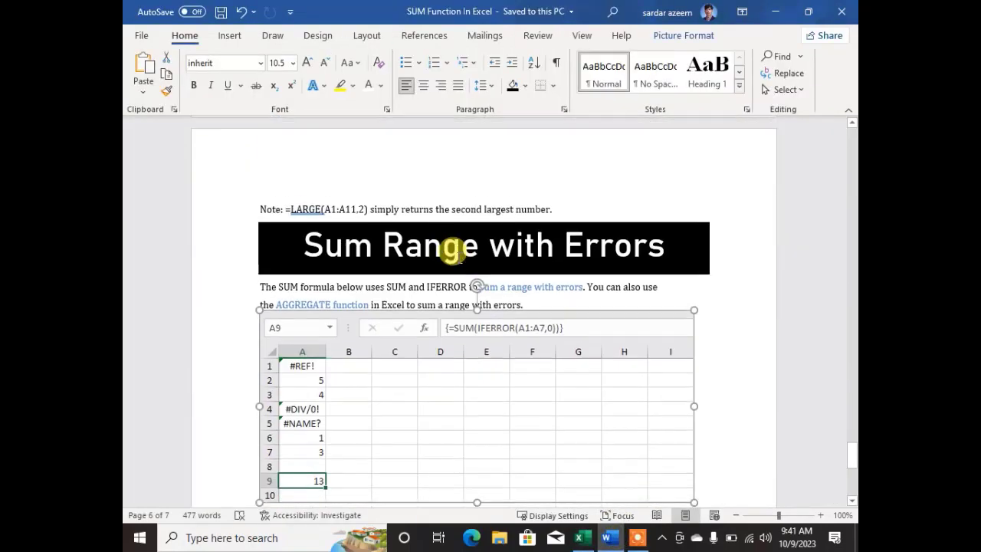
click(458, 260)
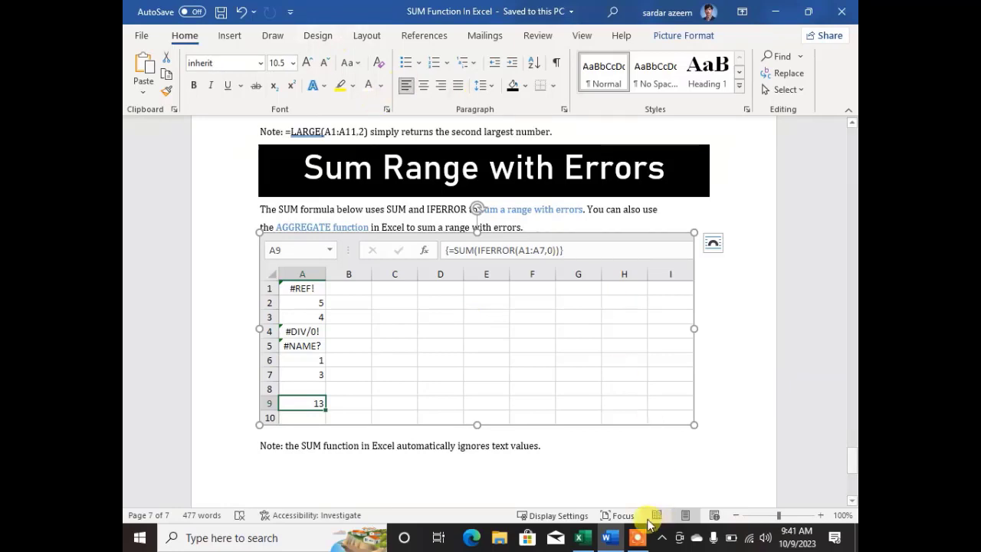
- Switch to the Excel workbook and enter 99 in cell H2 of Sheet4
click(581, 538)
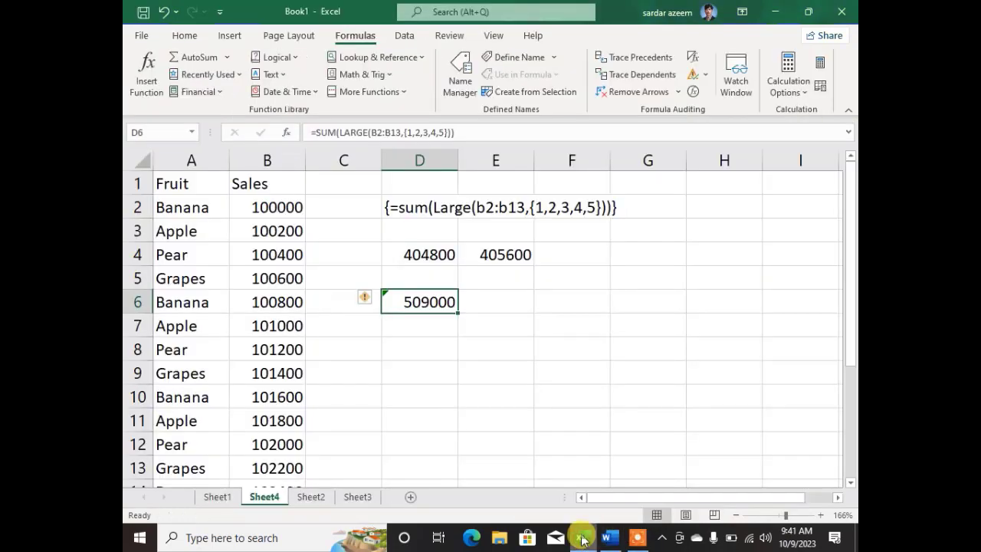
click(653, 205)
click(728, 205)
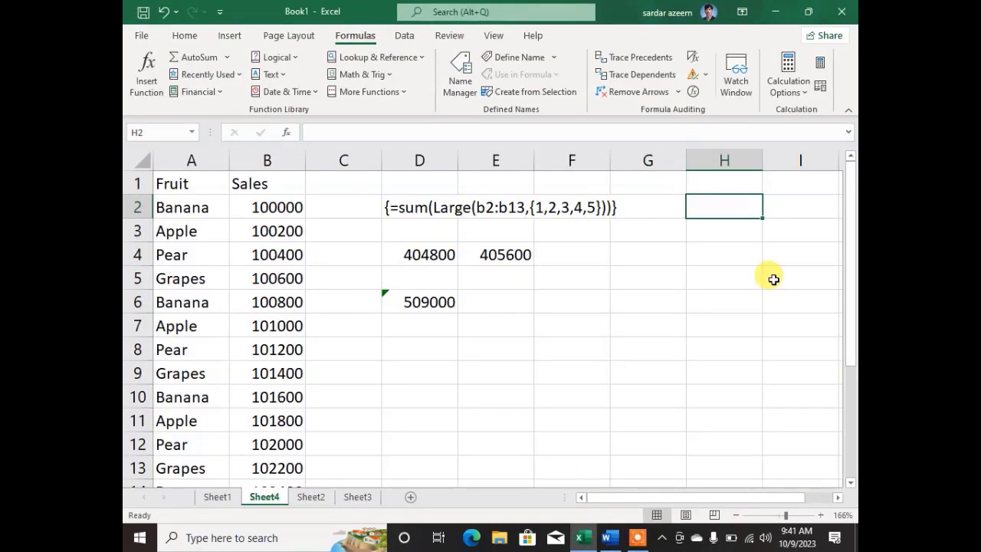
text(99)
key(Return)
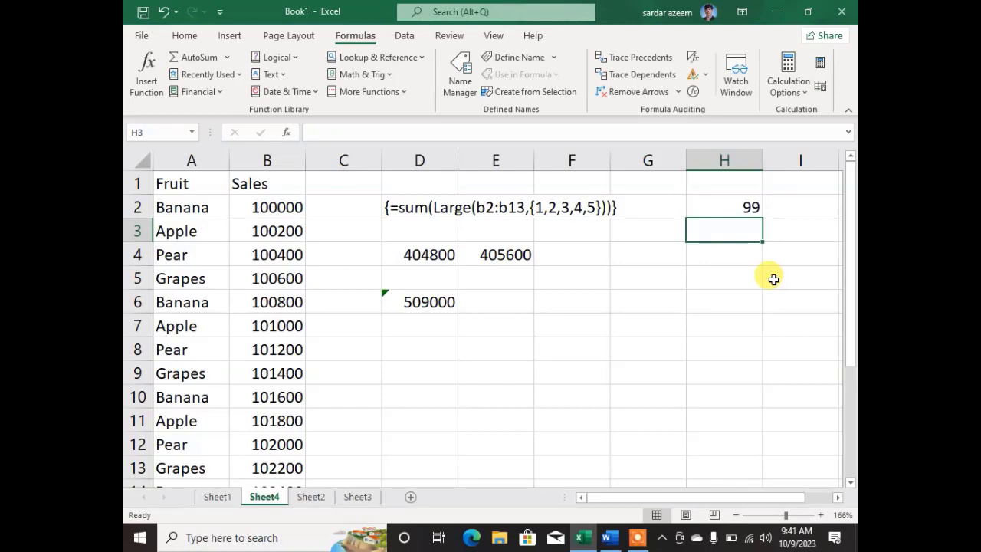
- Enter the long decimal 9.54255555555 in H3 and append further decimal digits to it
text(9.54)
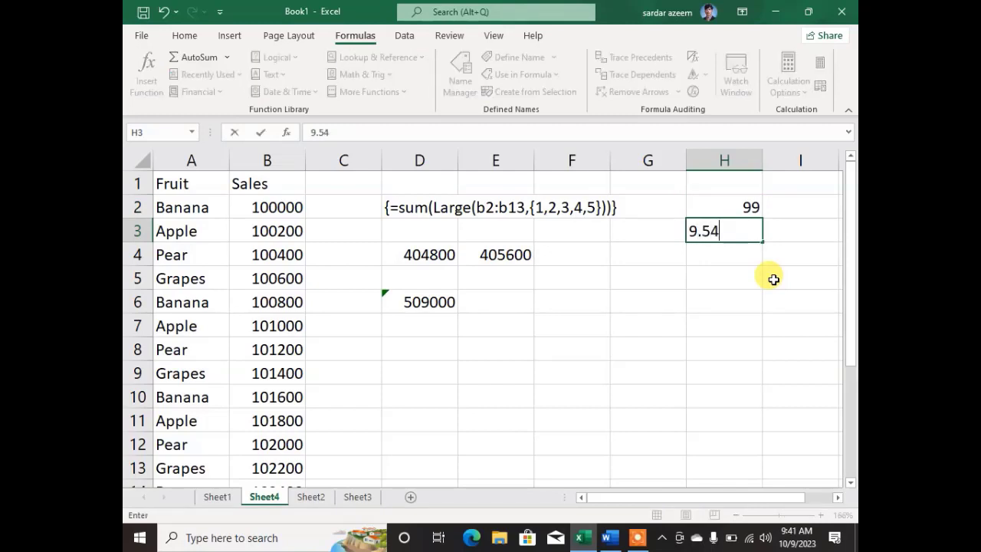
text(255555555)
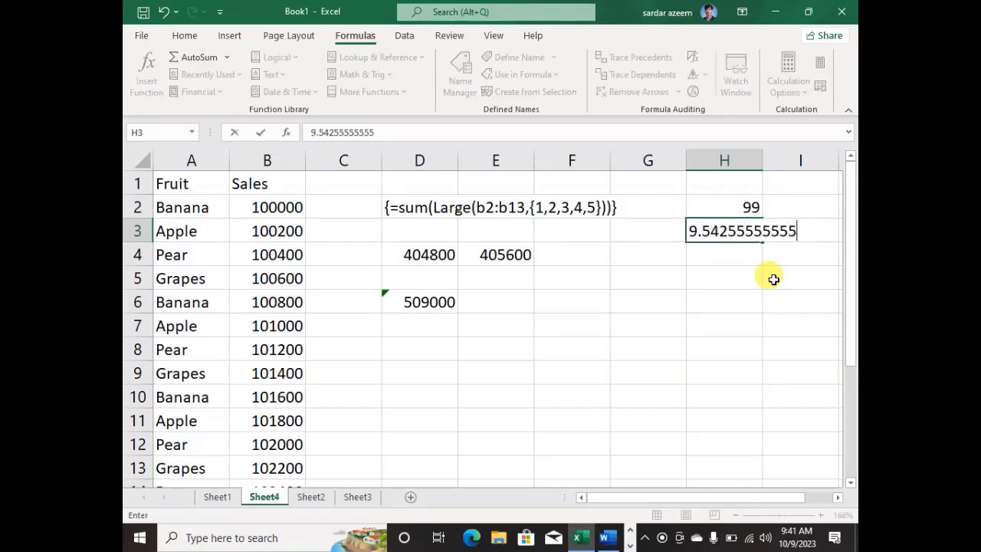
key(Return)
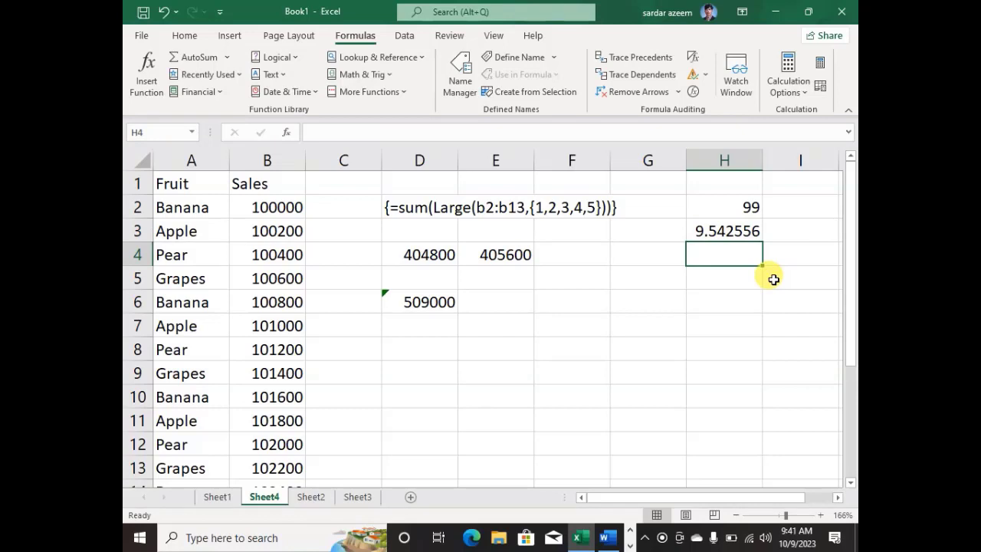
click(742, 231)
click(376, 132)
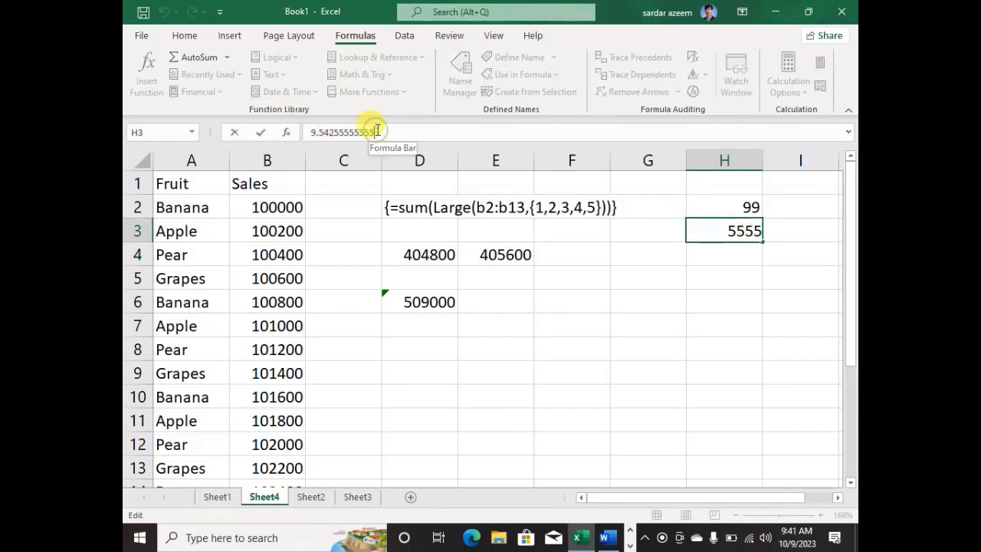
text(558555)
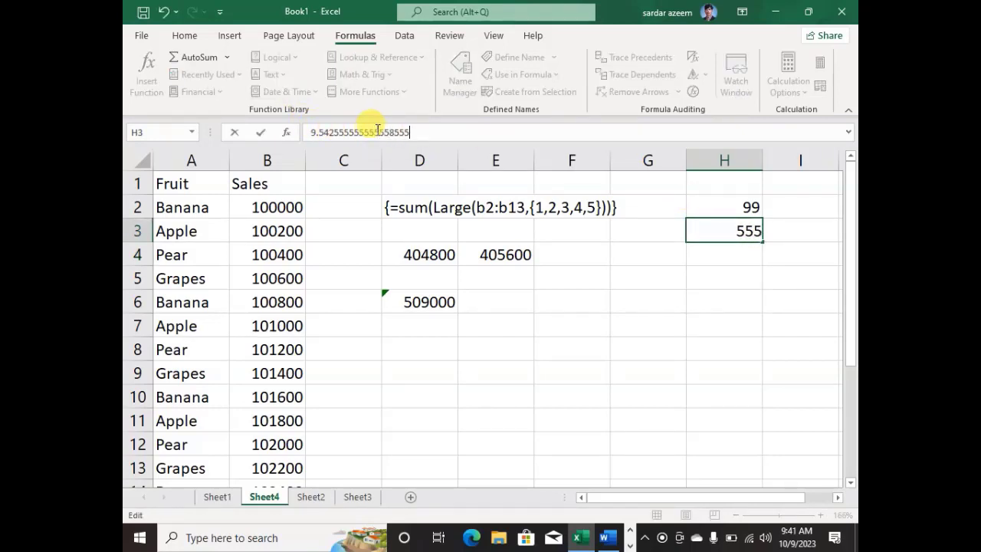
key(Return)
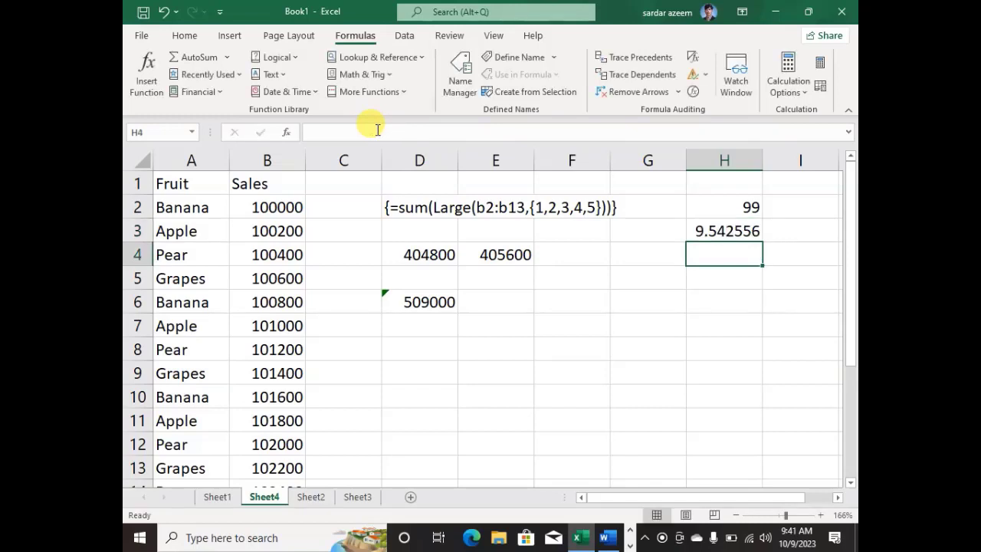
- Append +5555555 to the end of the decimal in H3
key(Up)
click(408, 133)
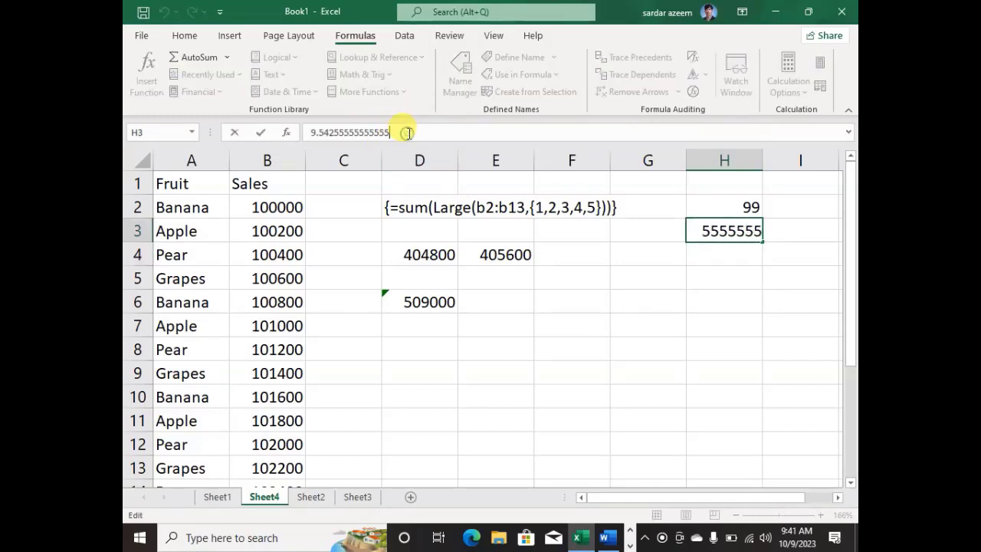
text(+)
text(5555555)
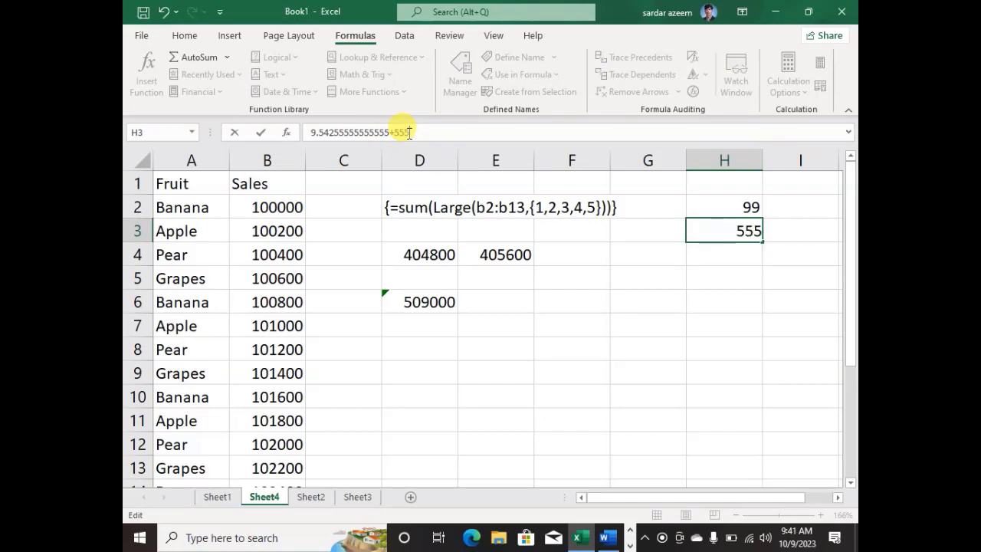
key(Return)
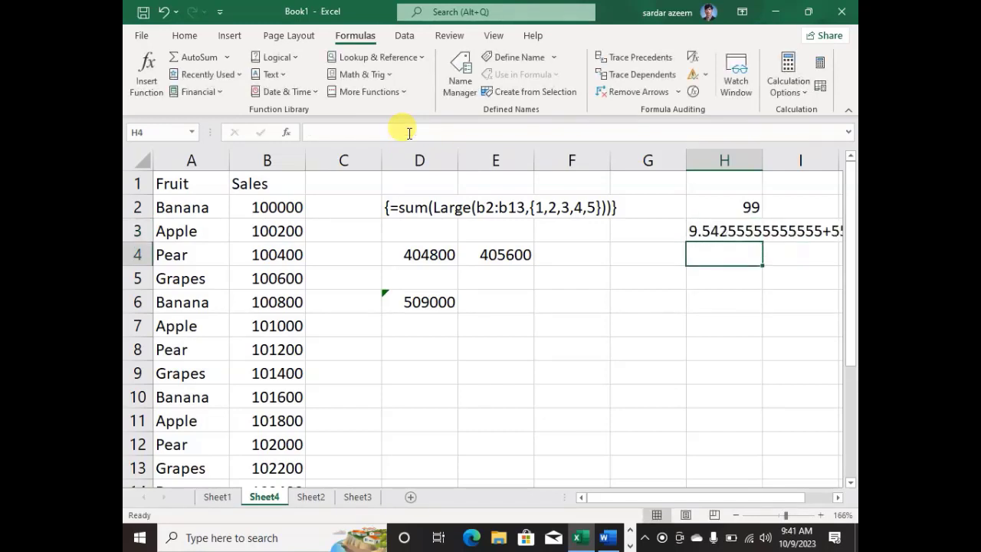
key(Up)
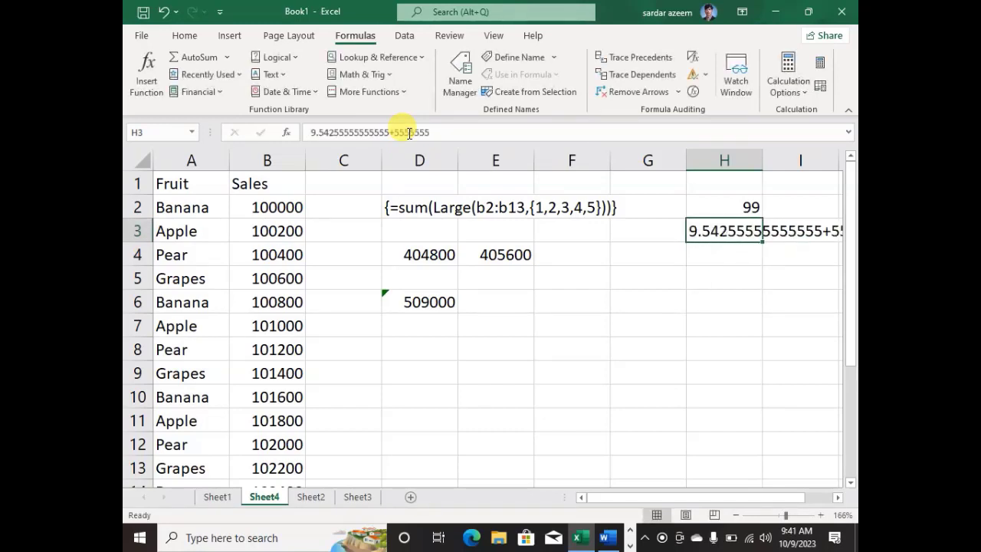
- Fill the range I2:I11 with the value 99 from H2
click(785, 205)
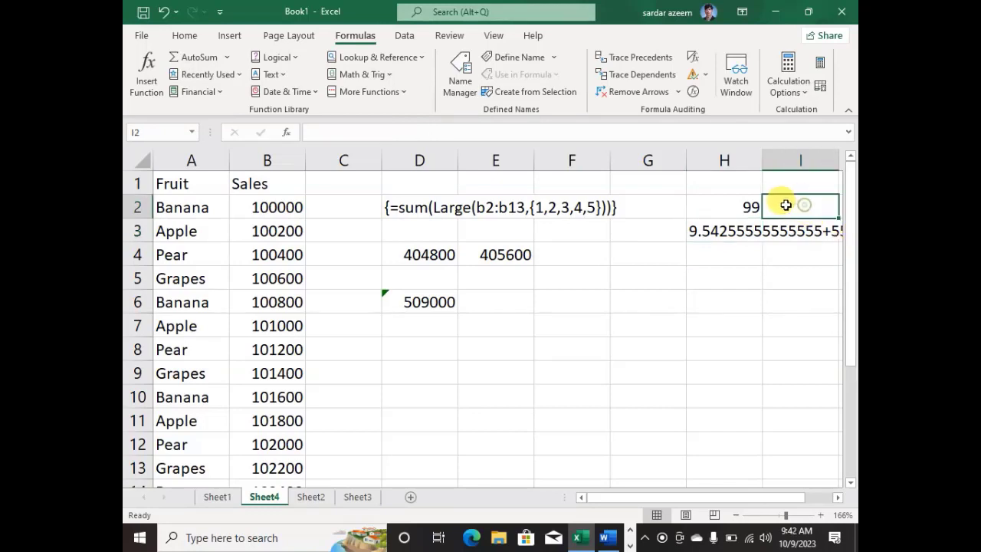
click(751, 209)
drag(760, 219, 735, 419)
click(571, 270)
click(573, 249)
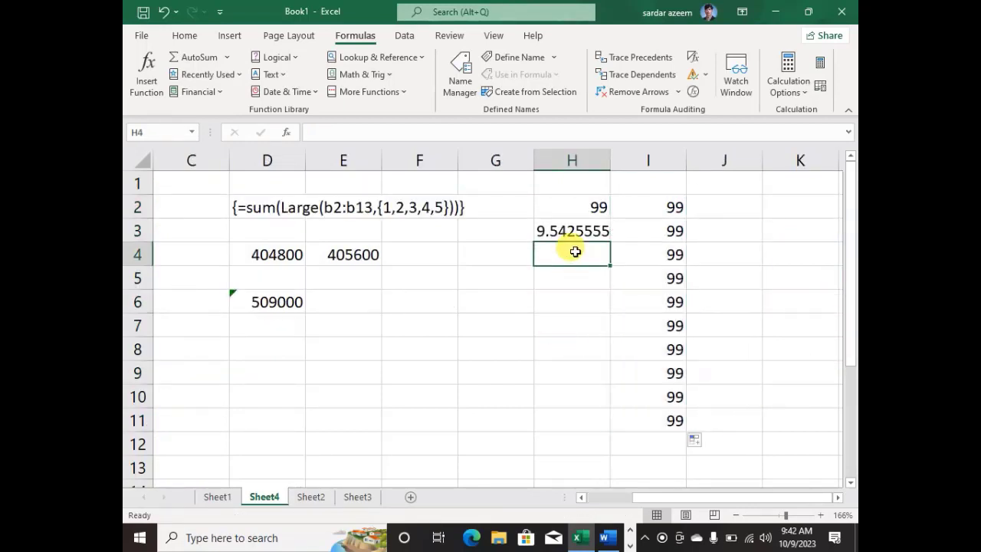
- Extend the H3 entry with more digits ending in 888888 and slightly narrow column H
click(572, 234)
click(444, 128)
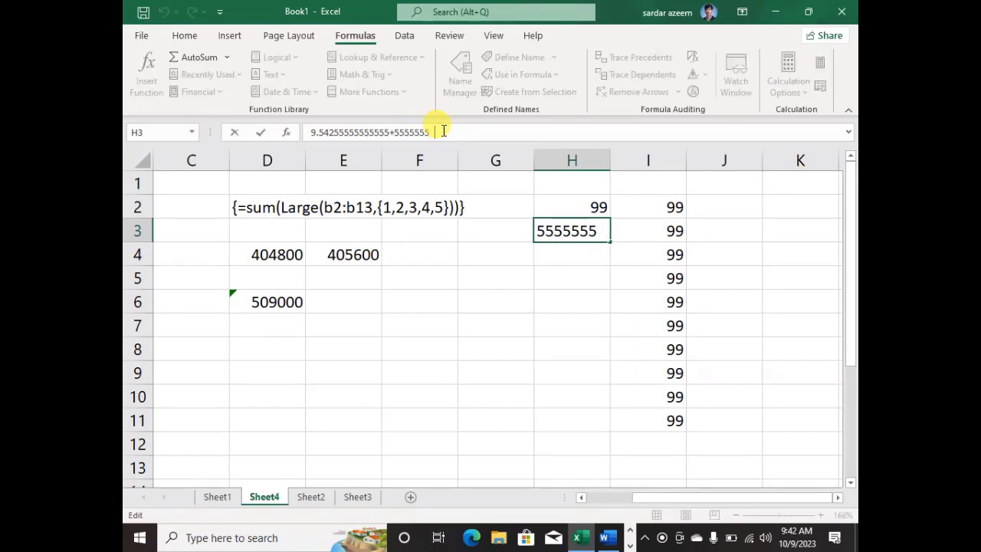
text(888888)
key(Return)
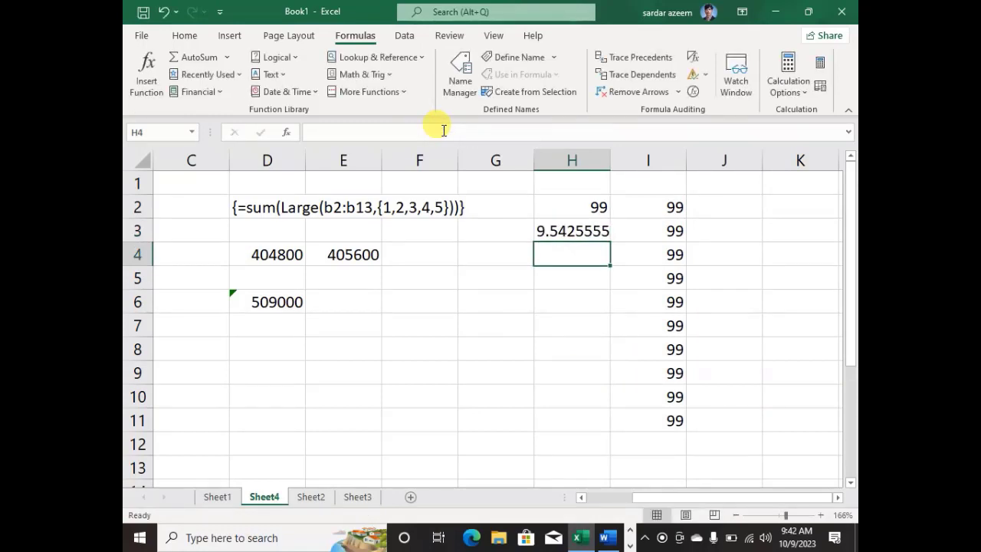
click(541, 230)
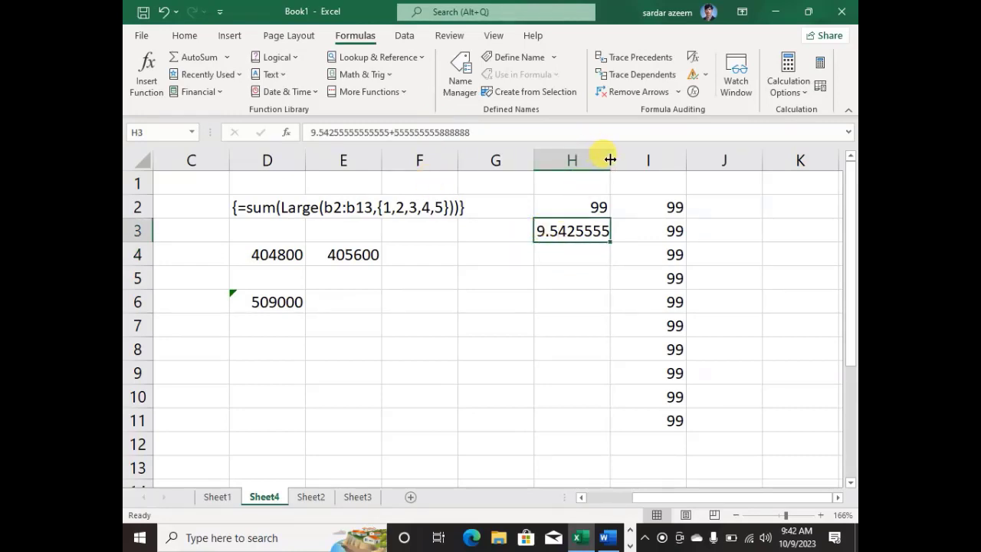
mouse_move(611, 159)
mouse_down()
mouse_move(575, 160)
mouse_move(609, 164)
mouse_up()
click(562, 254)
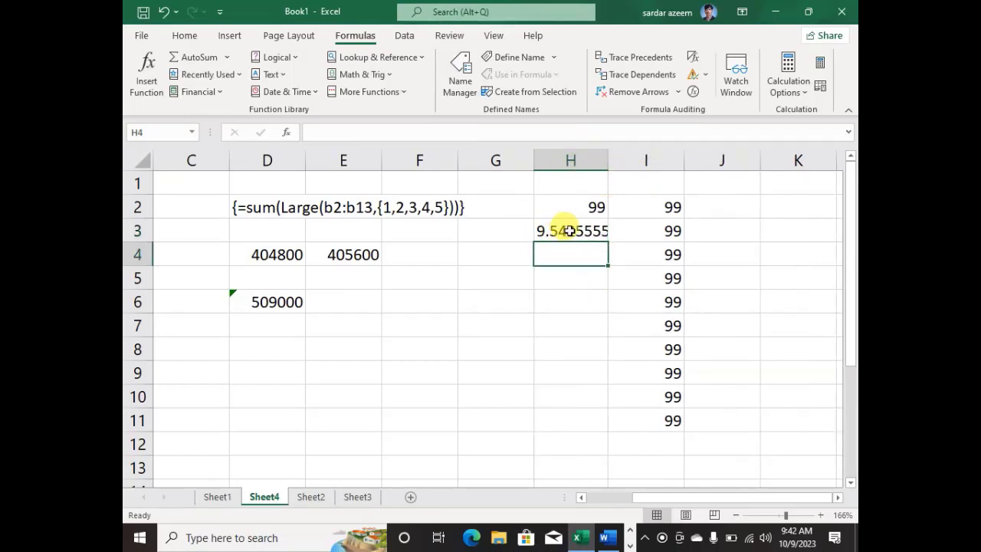
- Replace the content of H3 with oo, and enter 89 in H4 and 56.55 in H5
click(570, 231)
key(Delete)
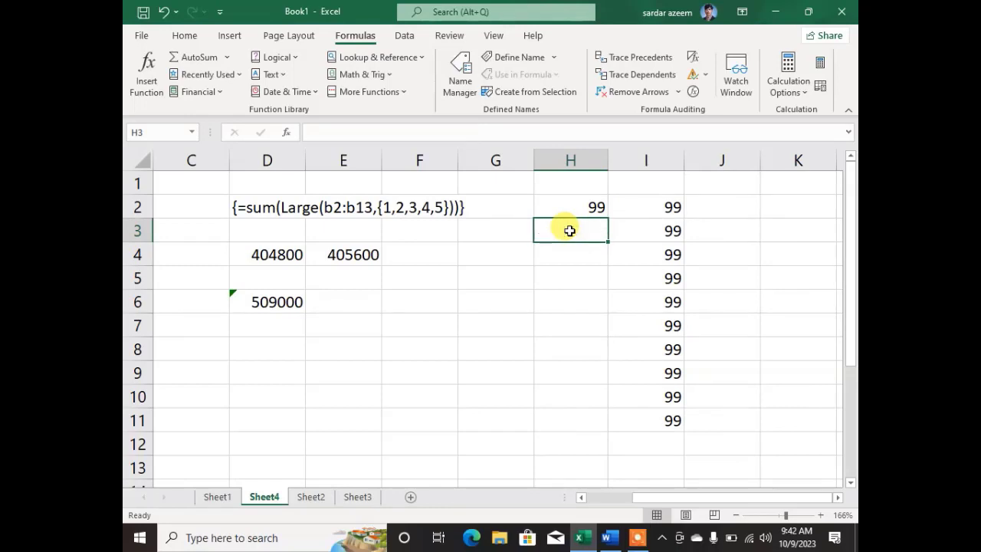
text(oo)
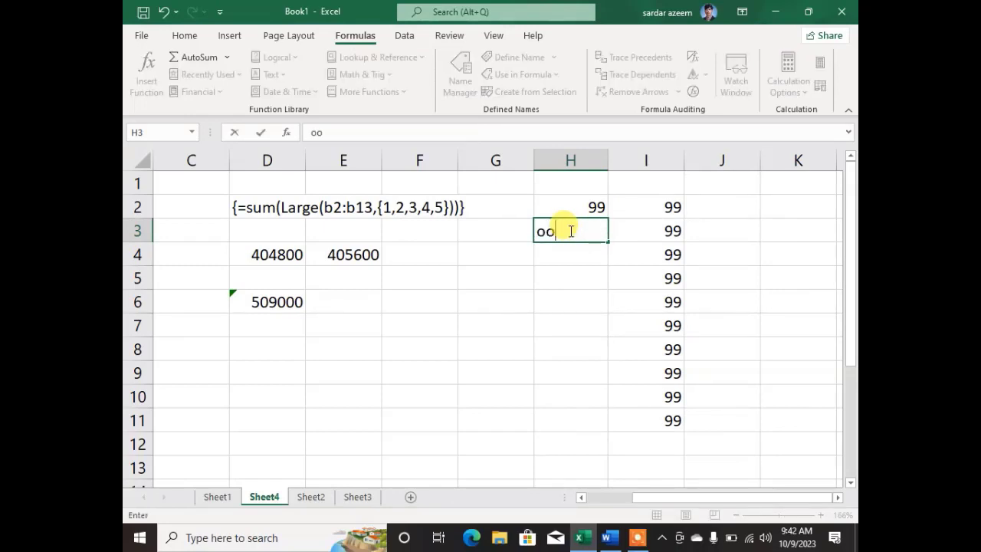
key(Return)
text(89)
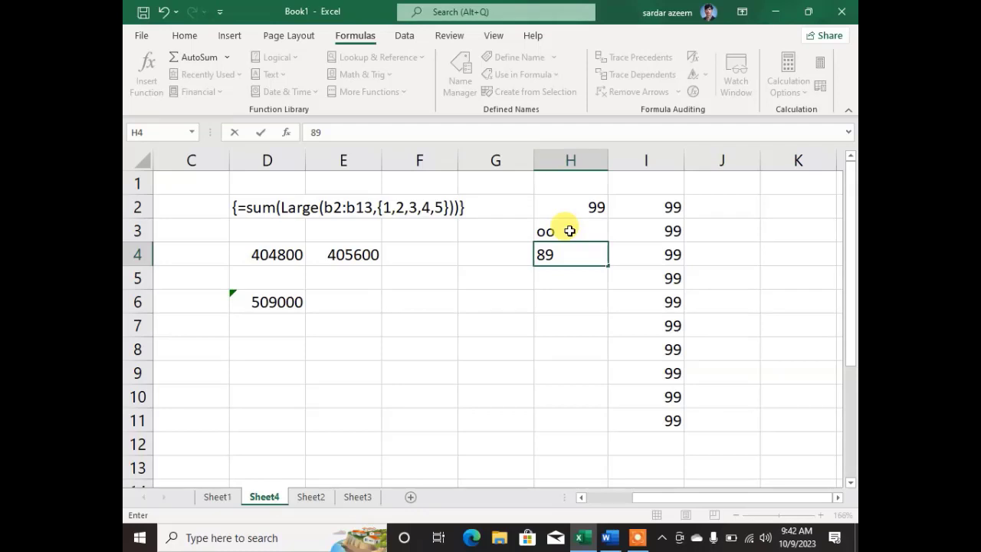
key(Return)
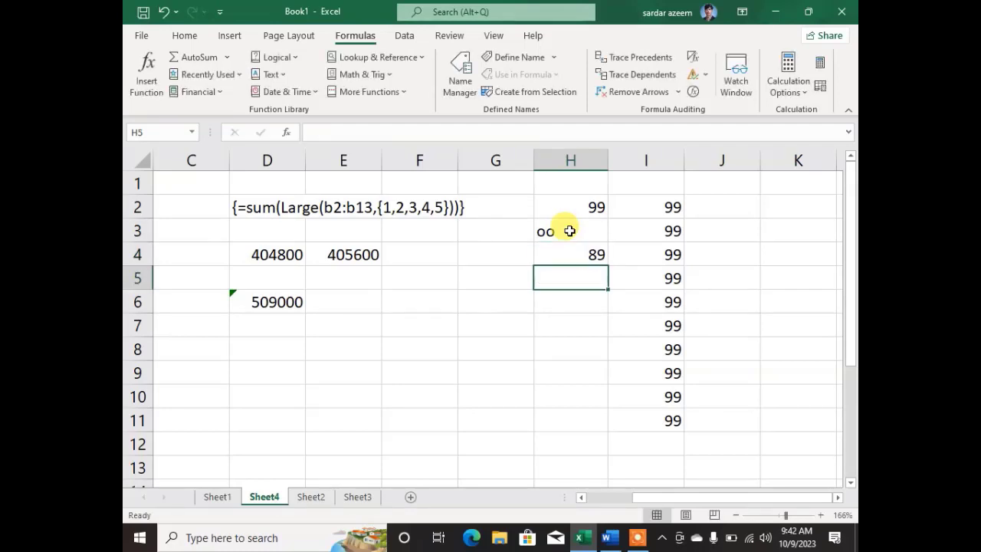
text(56.55)
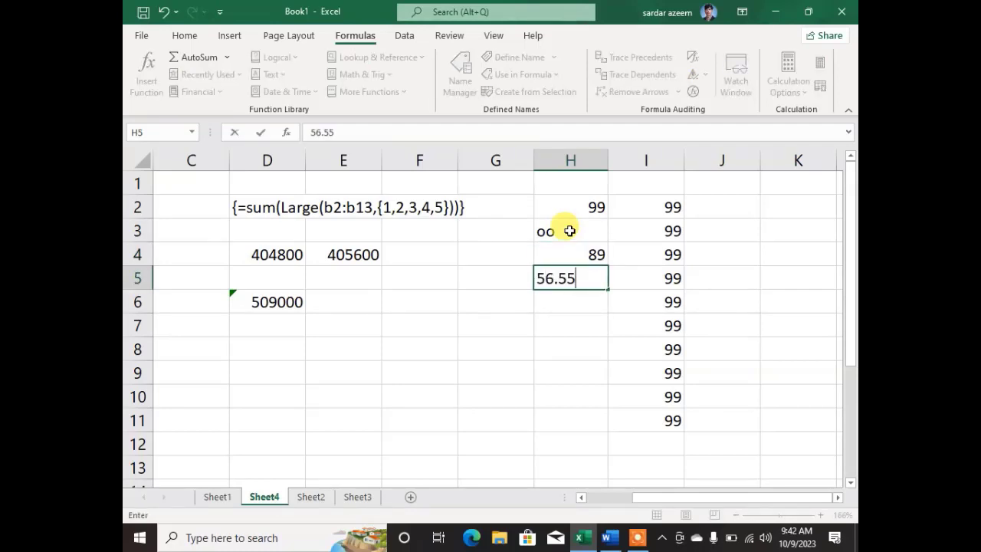
key(Return)
- Enter l, u, 99 and t in cells H6 through H9
text(l)
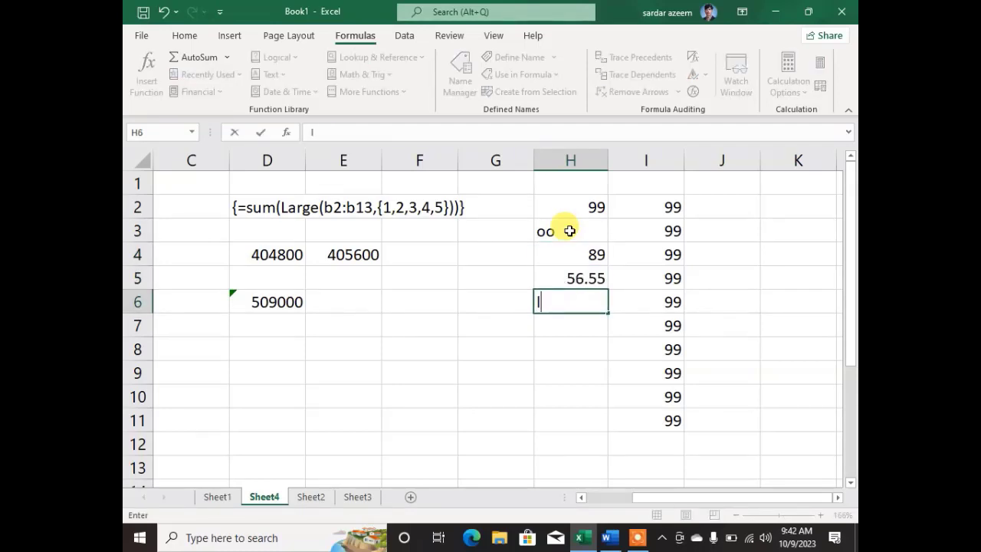
key(Return)
text(u)
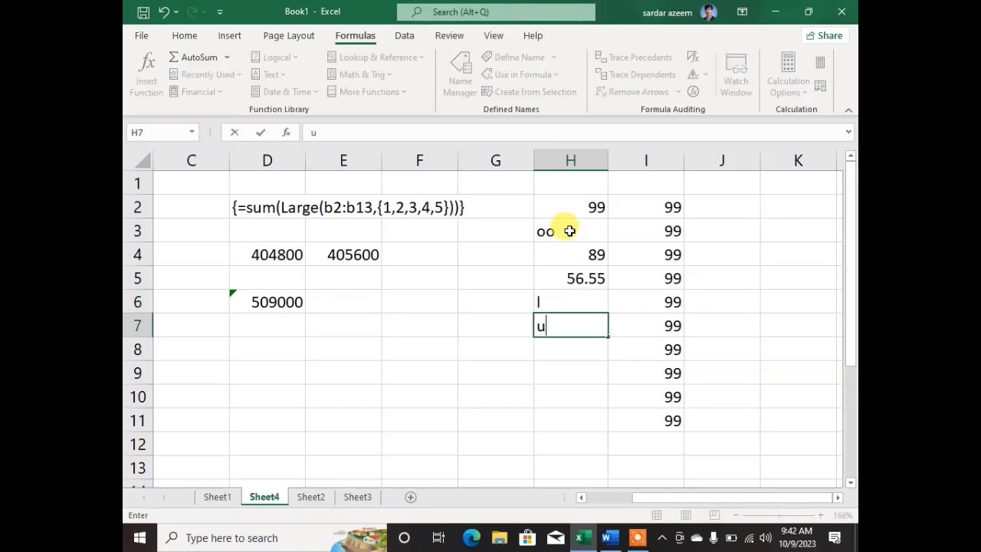
key(Return)
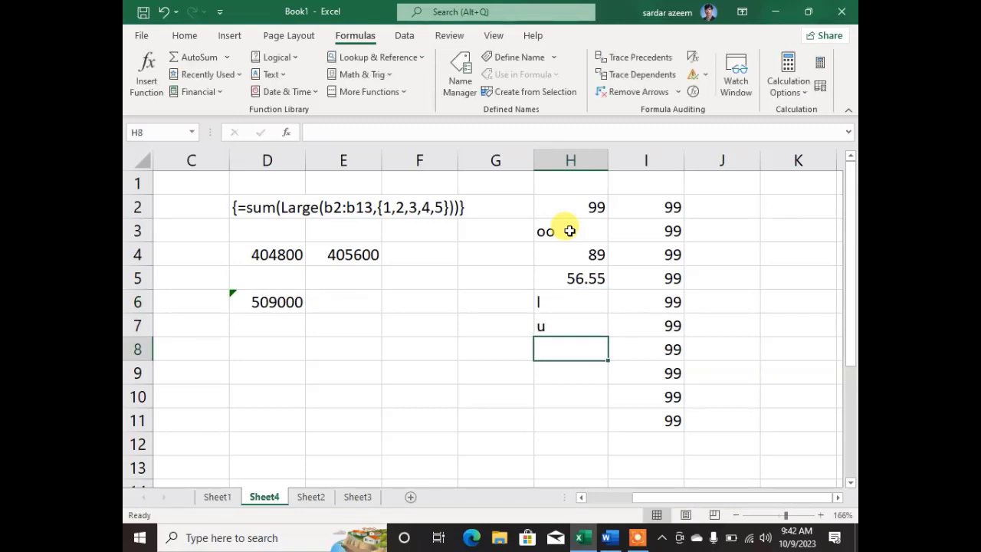
text(99)
key(Return)
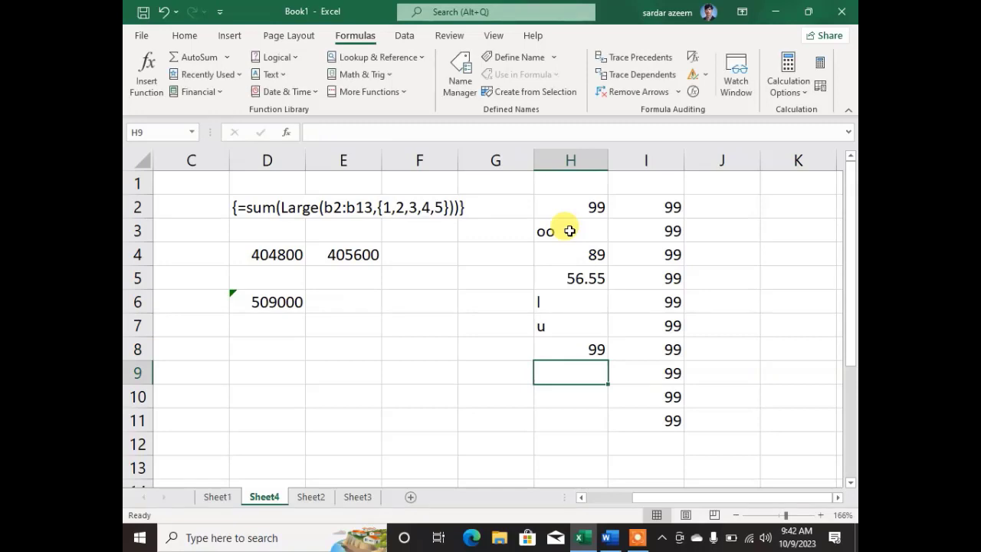
text(t)
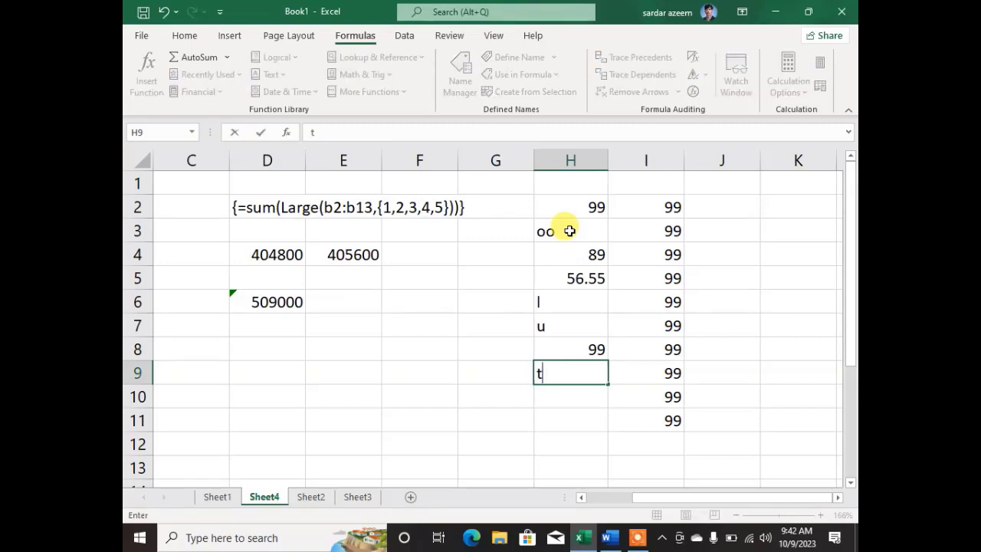
key(Return)
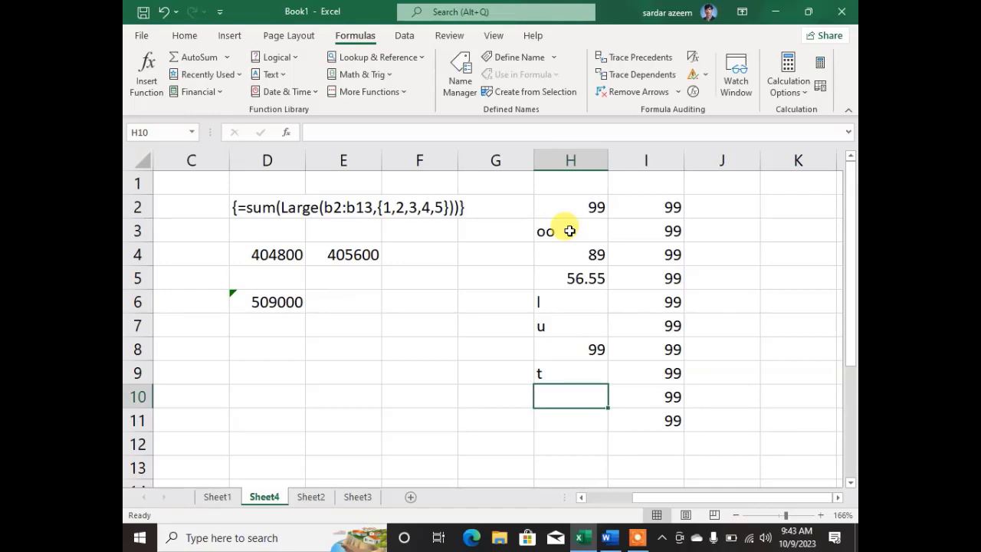
- Try to enter the formula =sum(IFERROR(H2:H9)) in H10
text(=su)
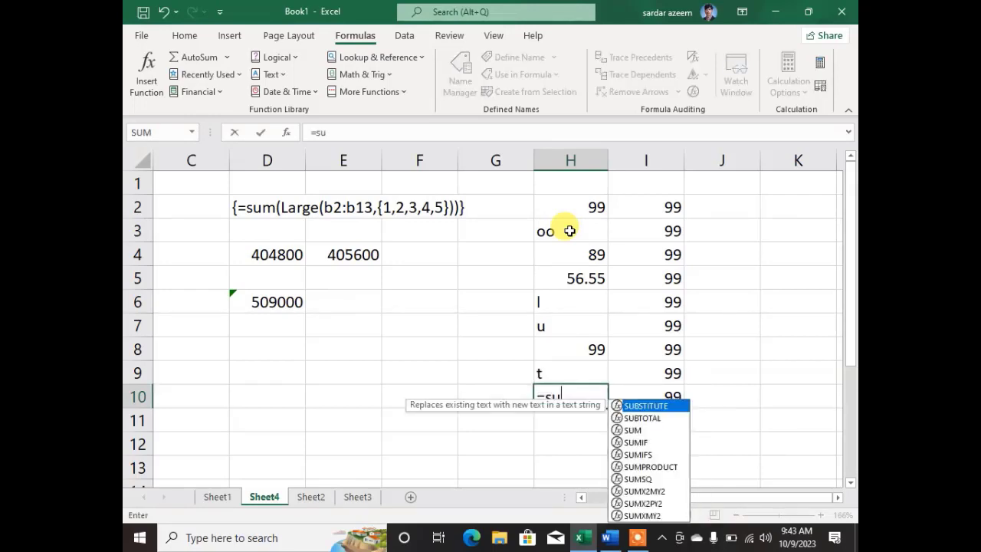
text(m()
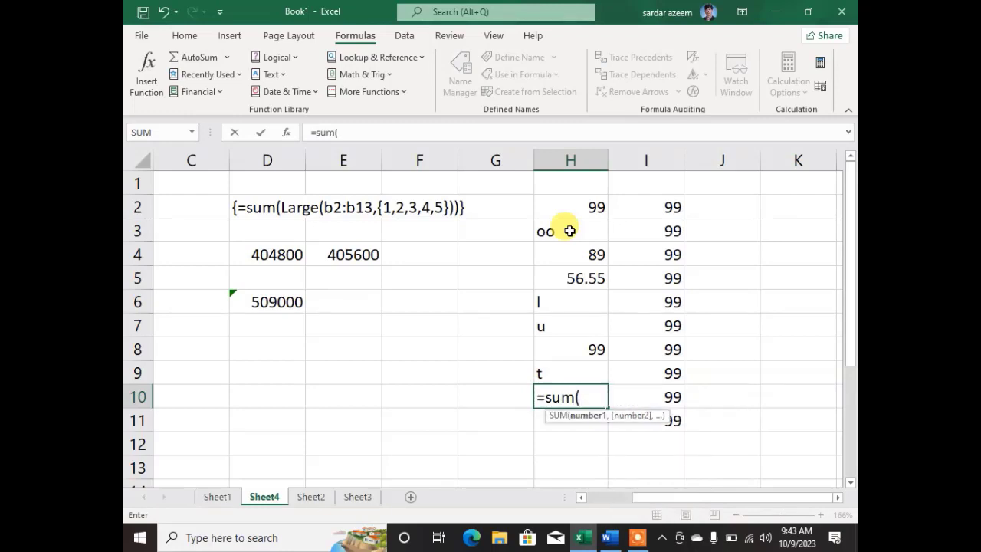
text(if)
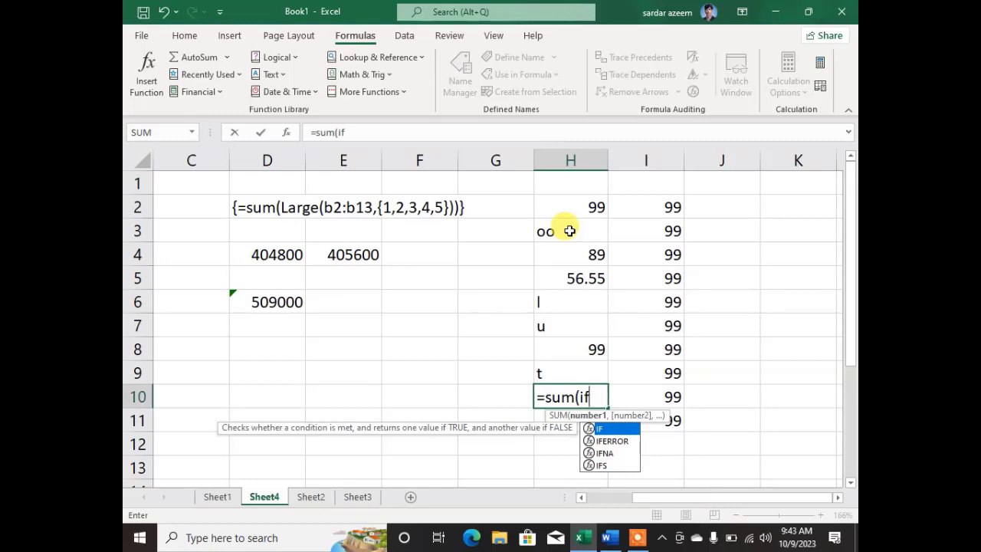
click(612, 443)
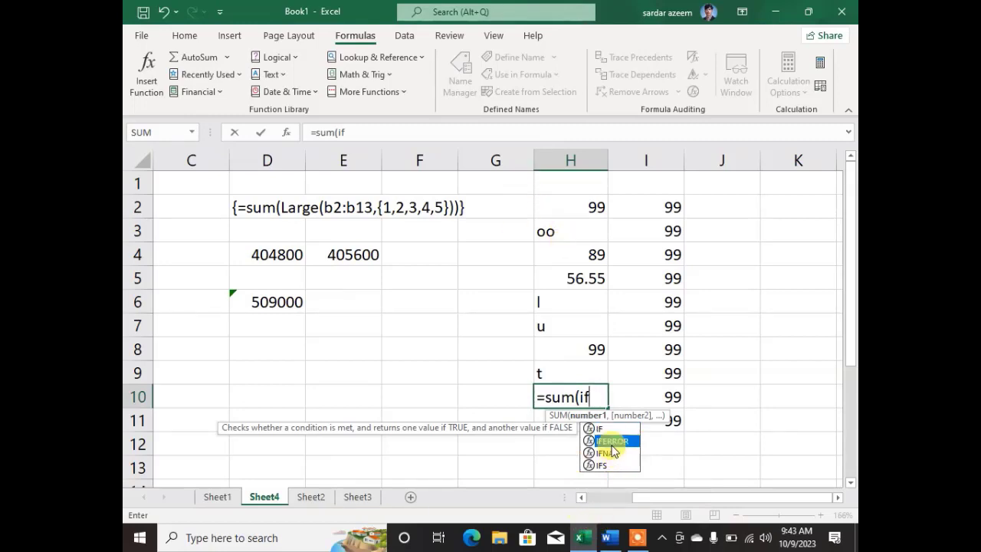
double_click(612, 443)
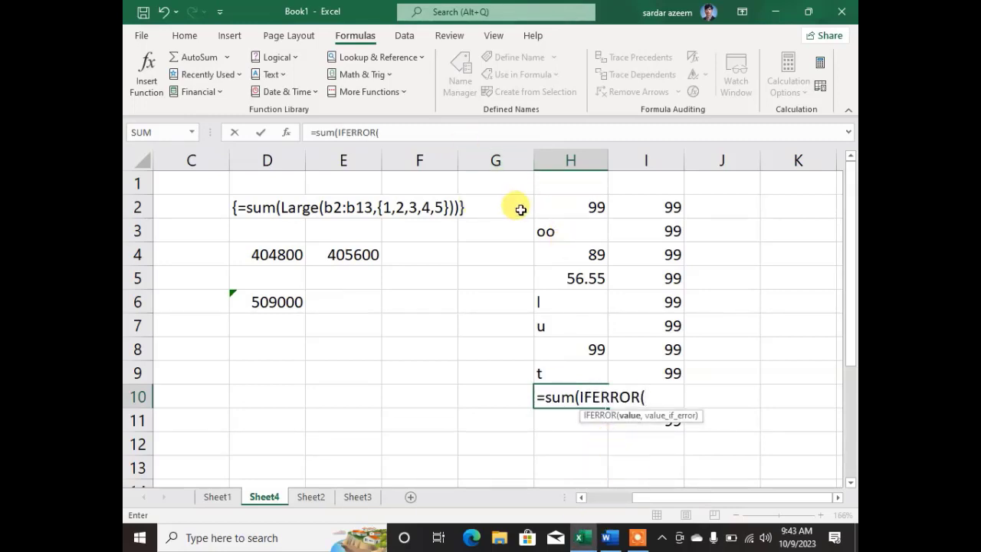
drag(548, 206, 555, 375)
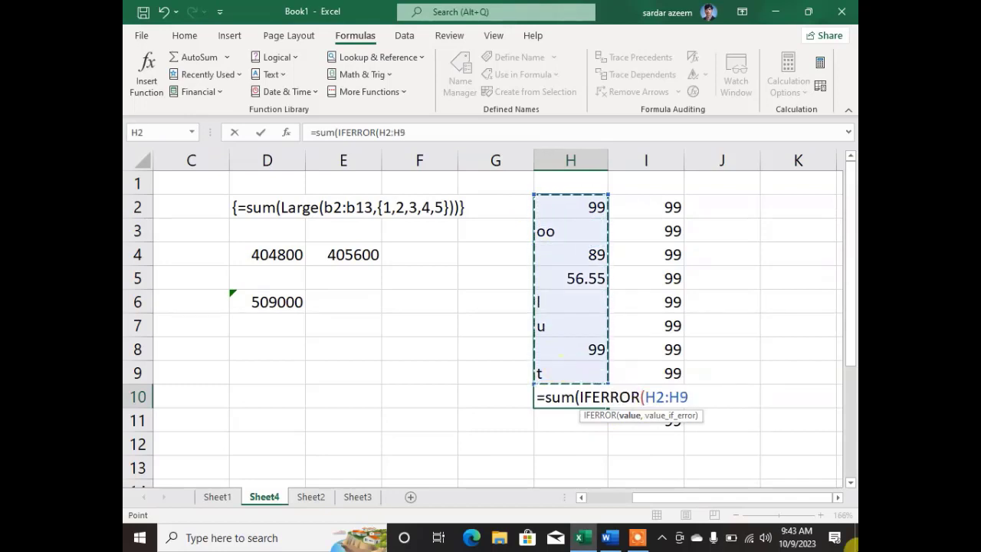
text())
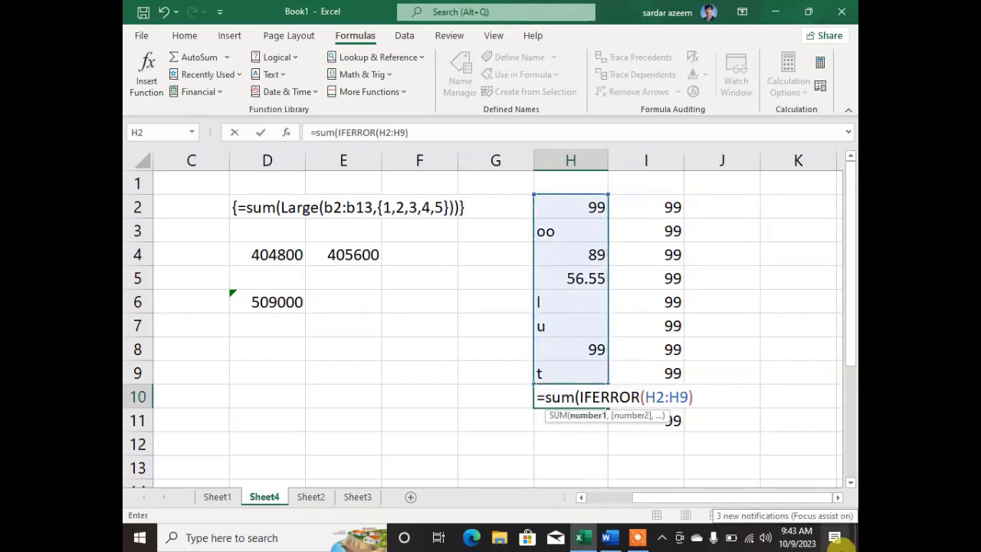
text())
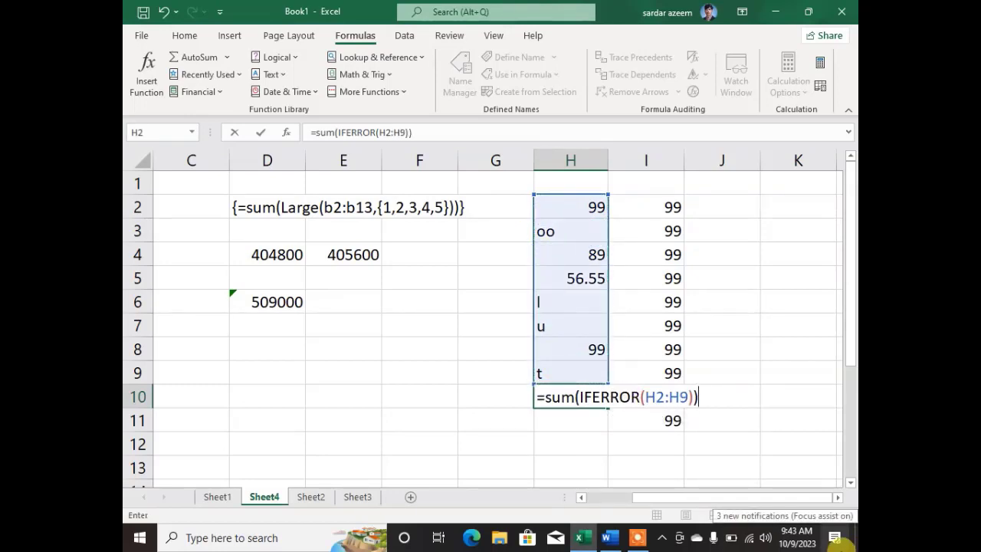
key(Return)
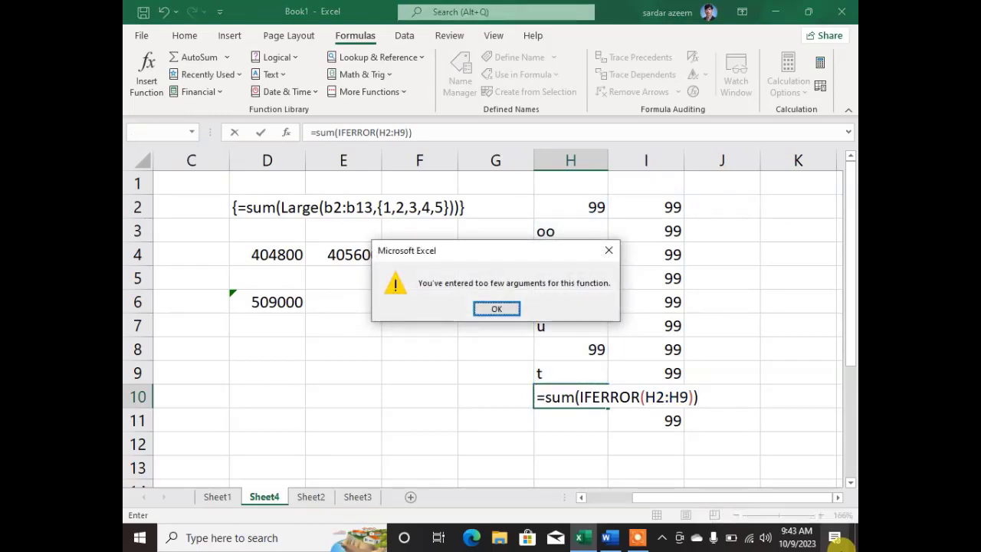
key(Return)
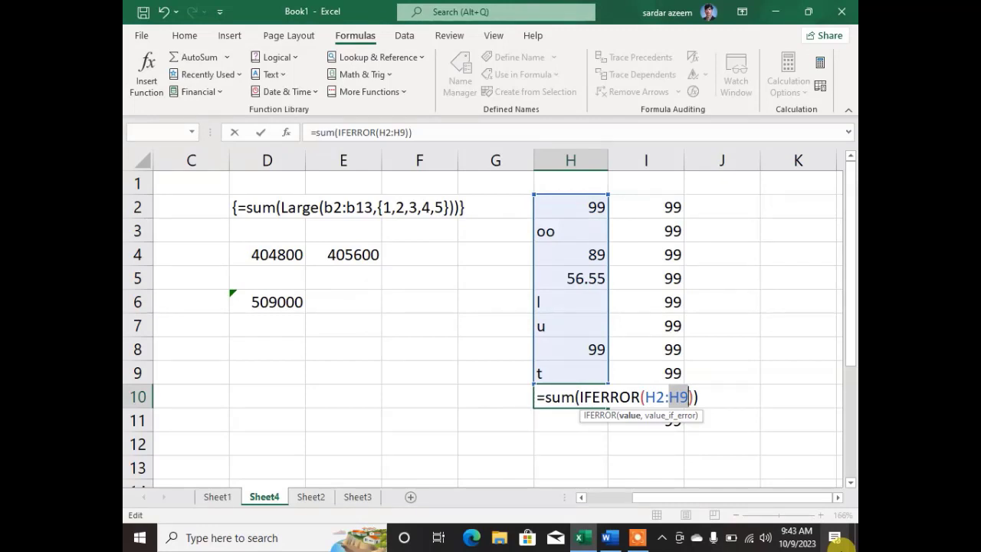
- Change the end of the IFERROR range in H10 to h8 and try to commit the formula
key(BackSpace)
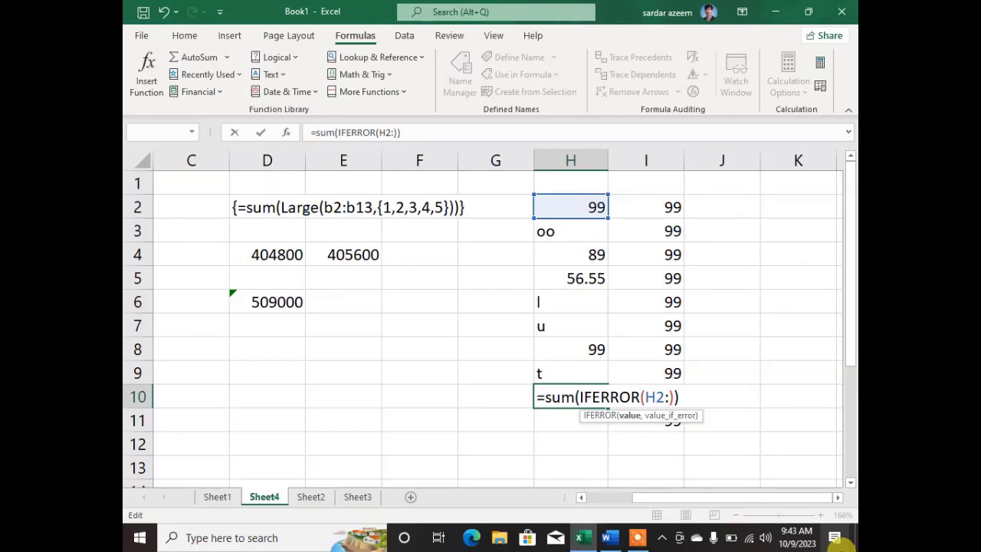
text(h8)
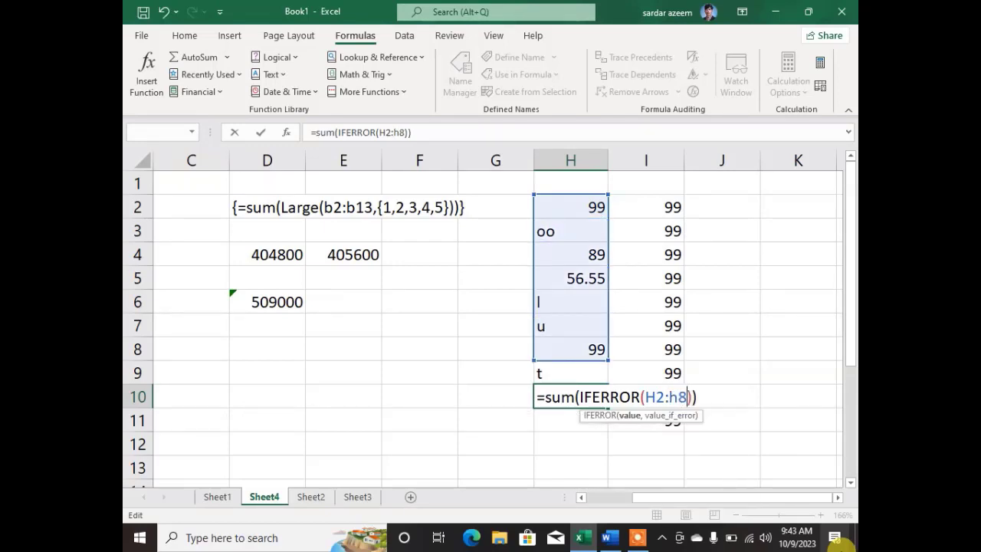
key(Return)
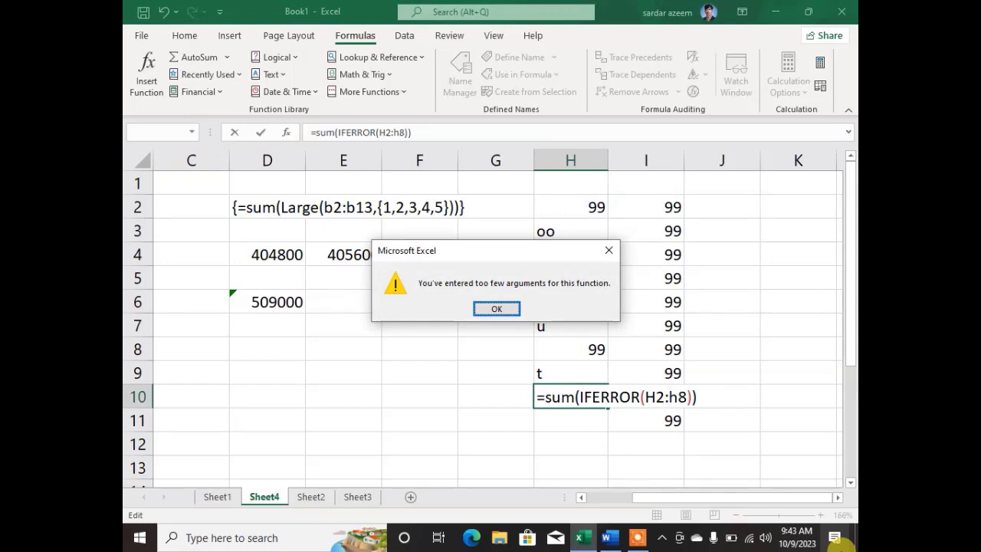
key(Return)
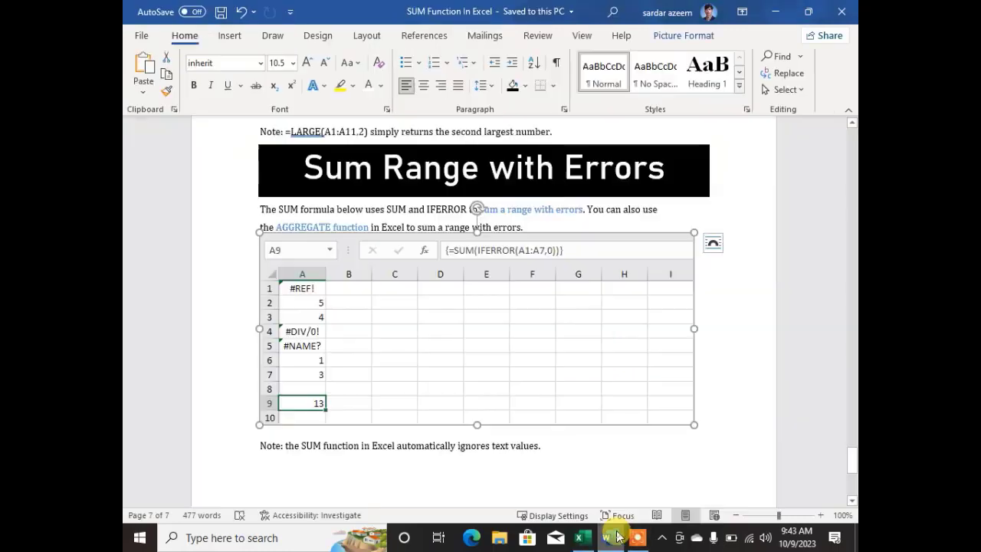
- Check the IFERROR example in the Word guide, and try the H10 formula in Excel as =sum(IFERROR(H2:h8),0)
click(609, 538)
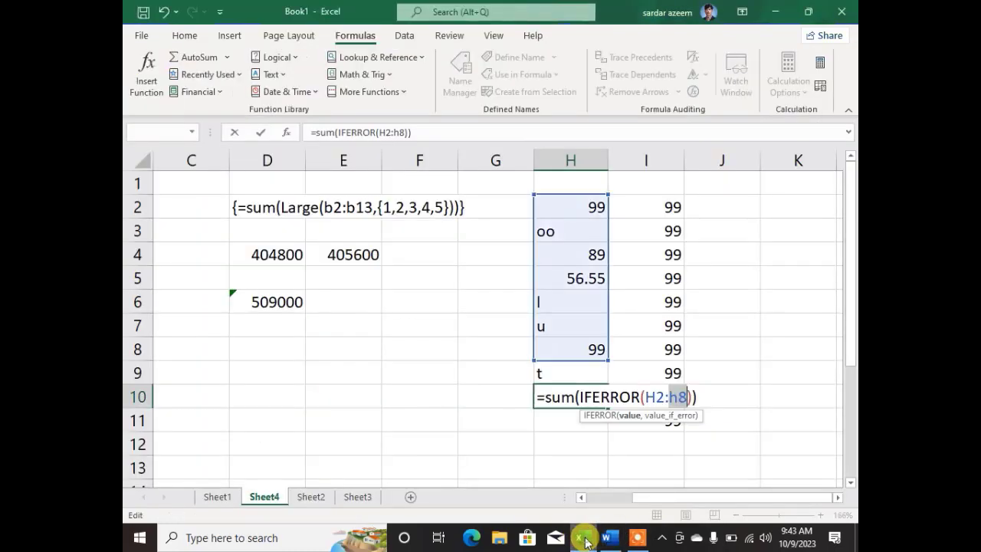
click(582, 538)
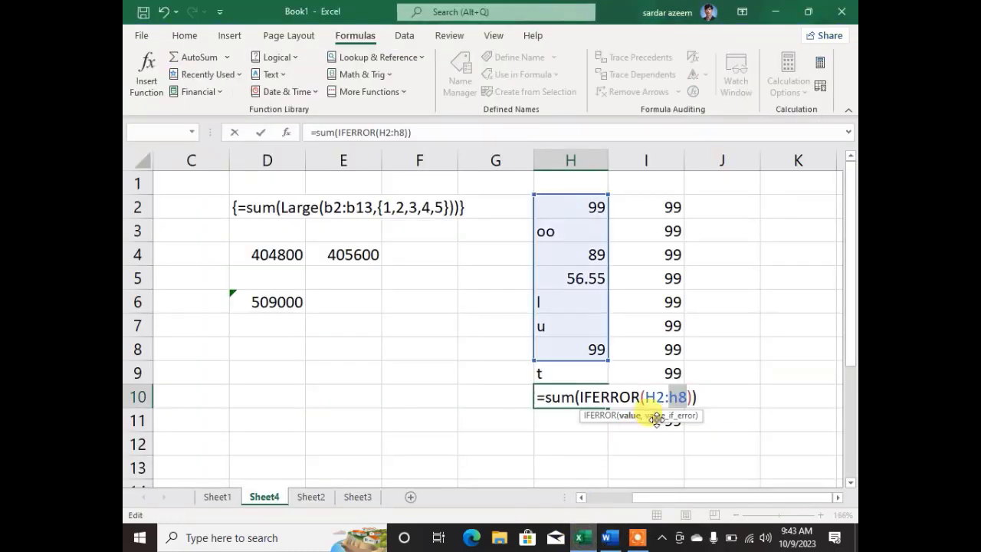
click(693, 398)
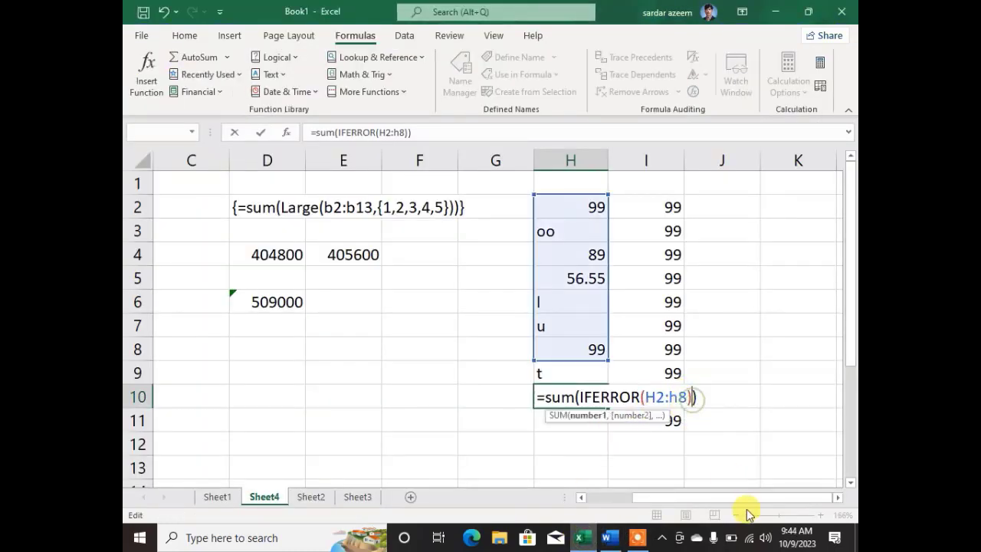
text(,)
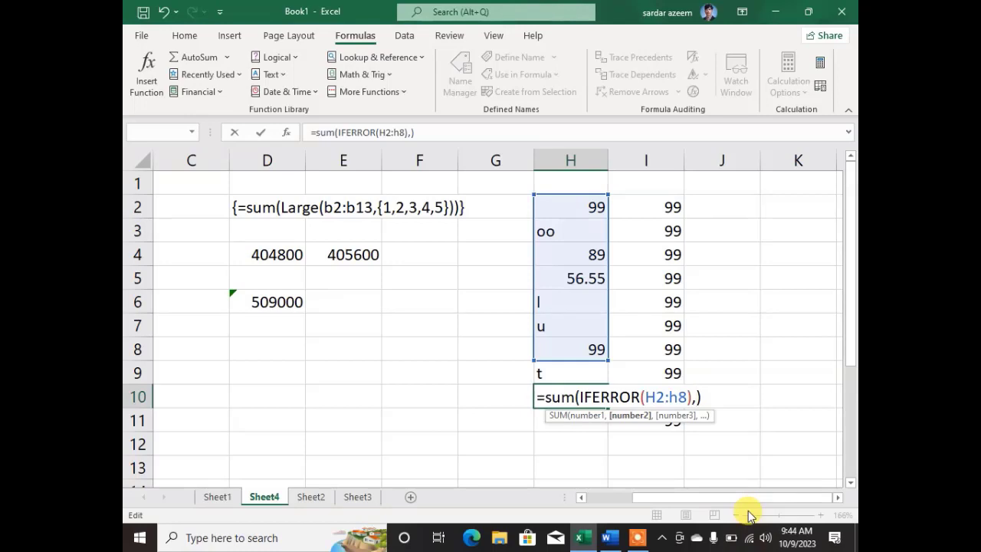
text(0)
key(Right)
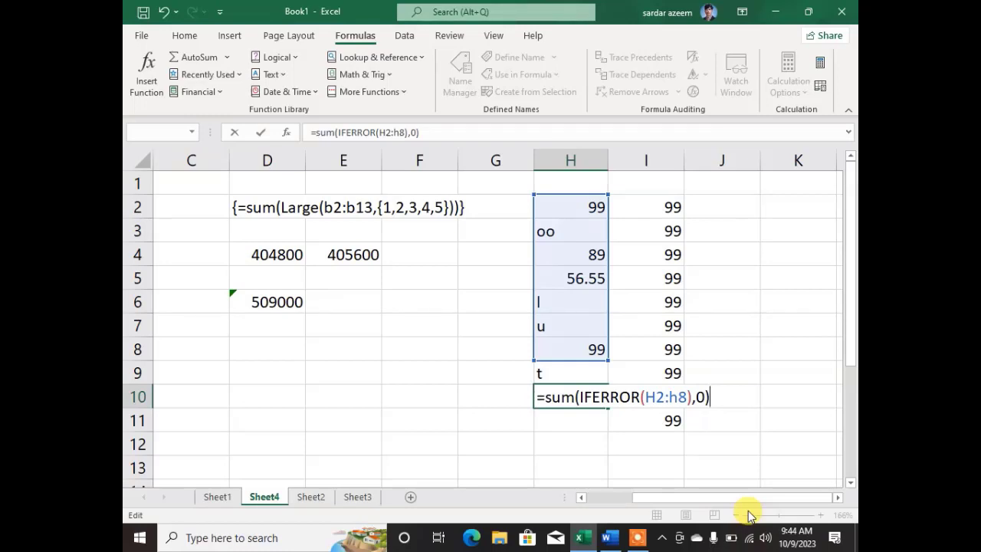
key(Return)
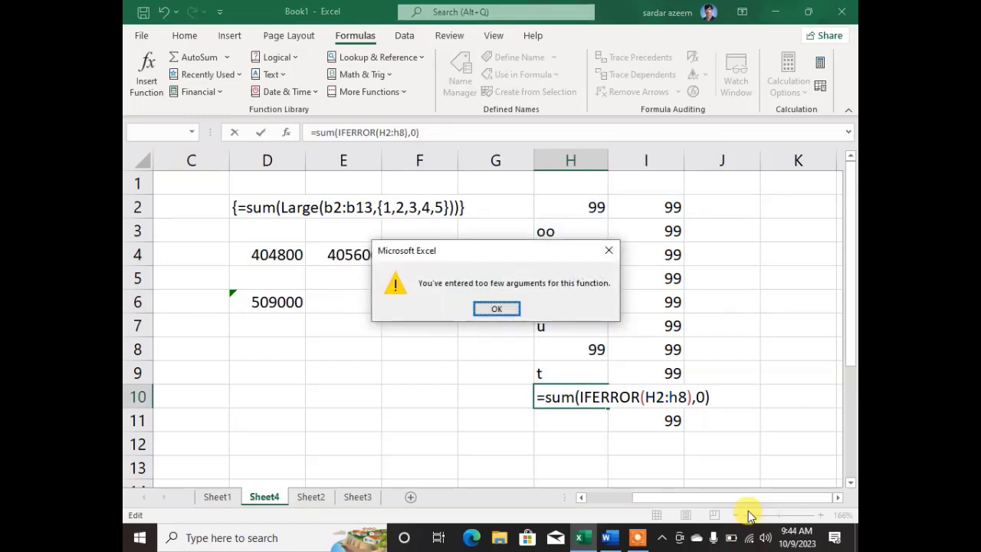
key(Return)
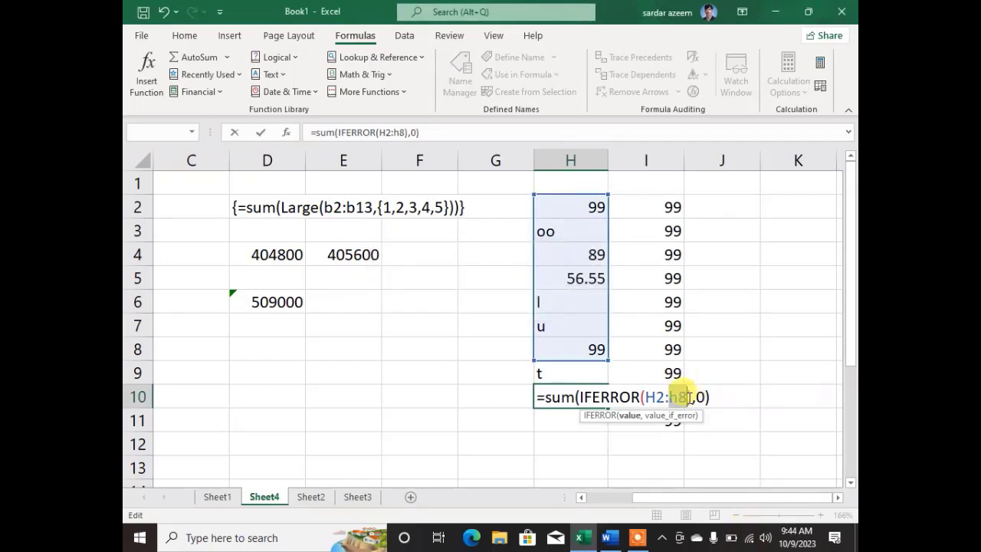
- Compare with the Word guide's example and correct the parentheses in H10 in Excel, entering =sum(IFERROR(H2:h8,0))
click(604, 542)
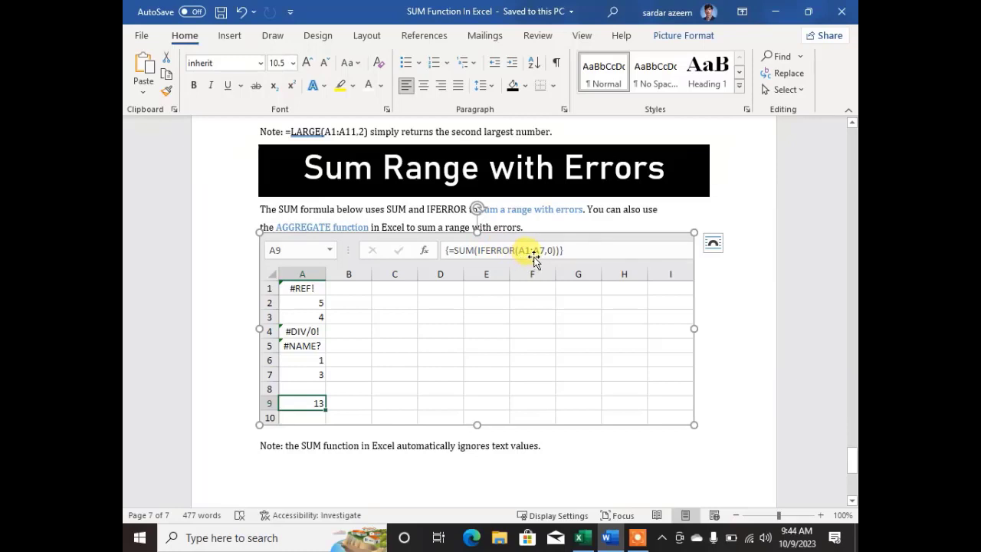
click(594, 539)
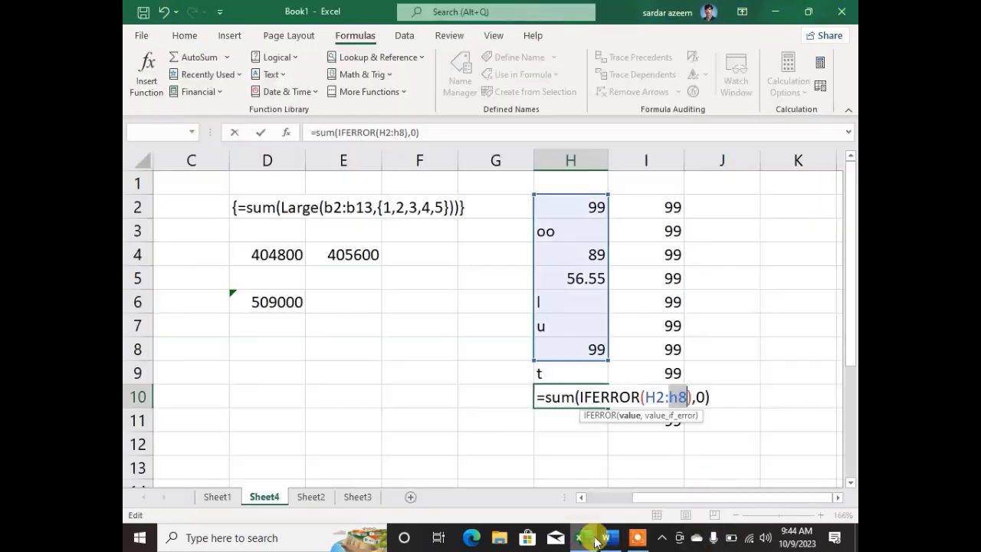
click(692, 396)
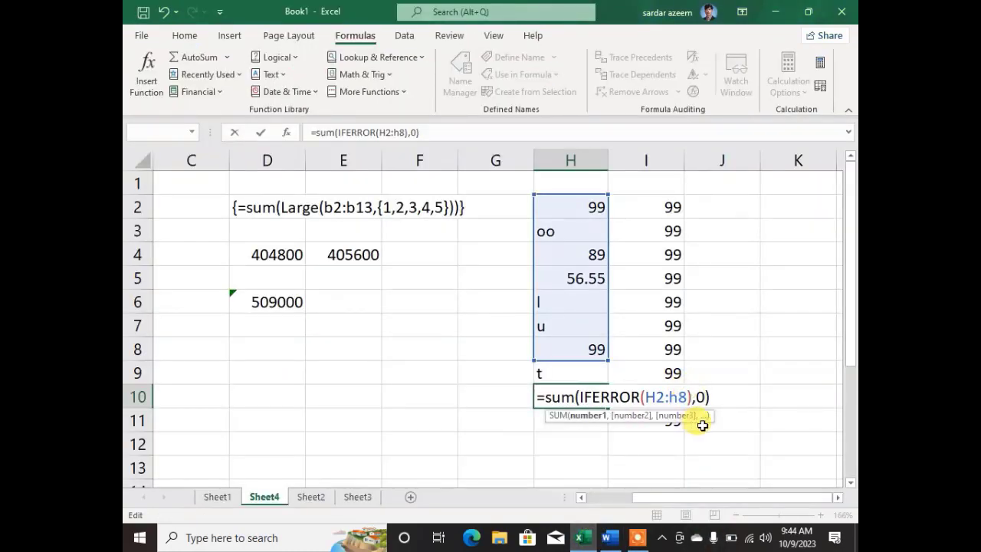
key(BackSpace)
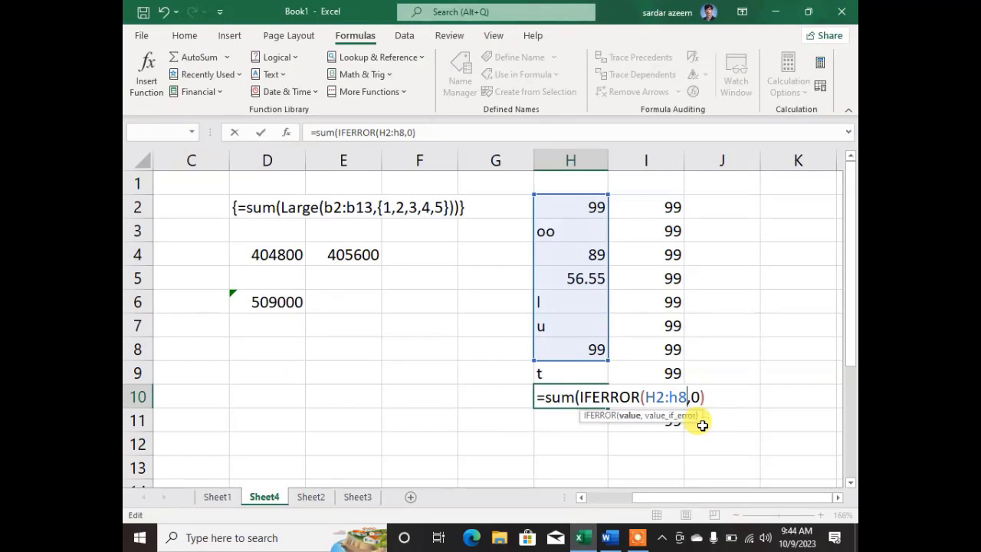
key(Right)
key(Right)
key(Right)
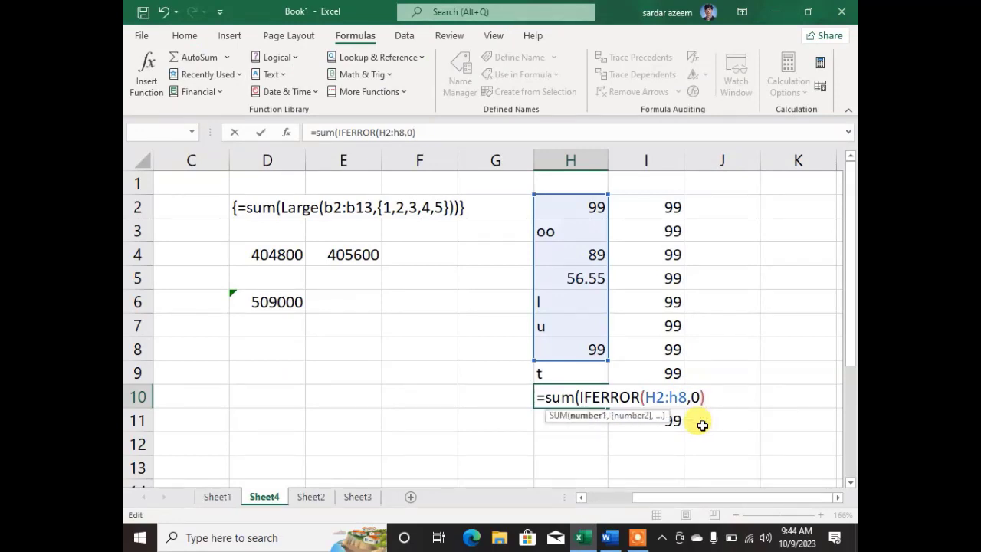
text())
key(Return)
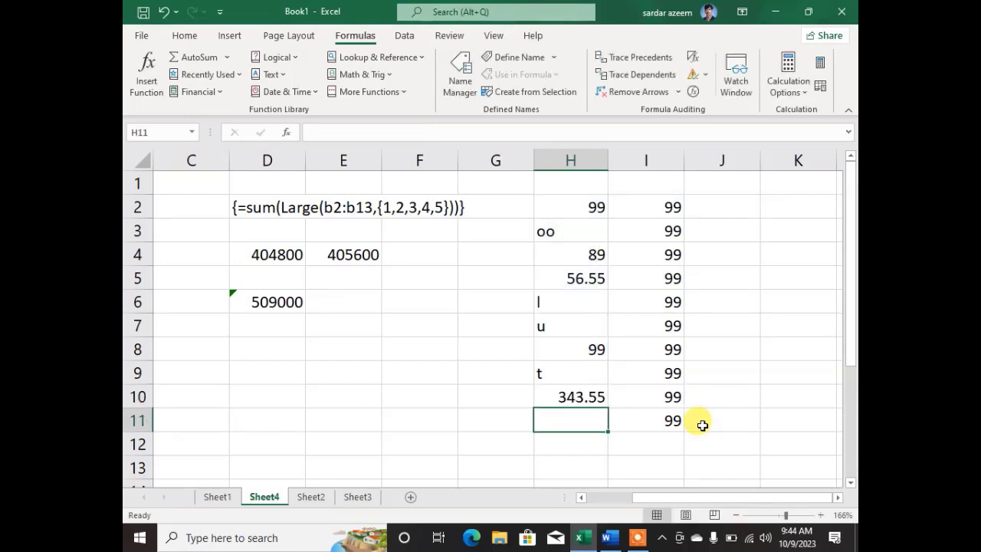
- Inspect the SUM and IFERROR formula in H10 and its highlighted range
click(546, 391)
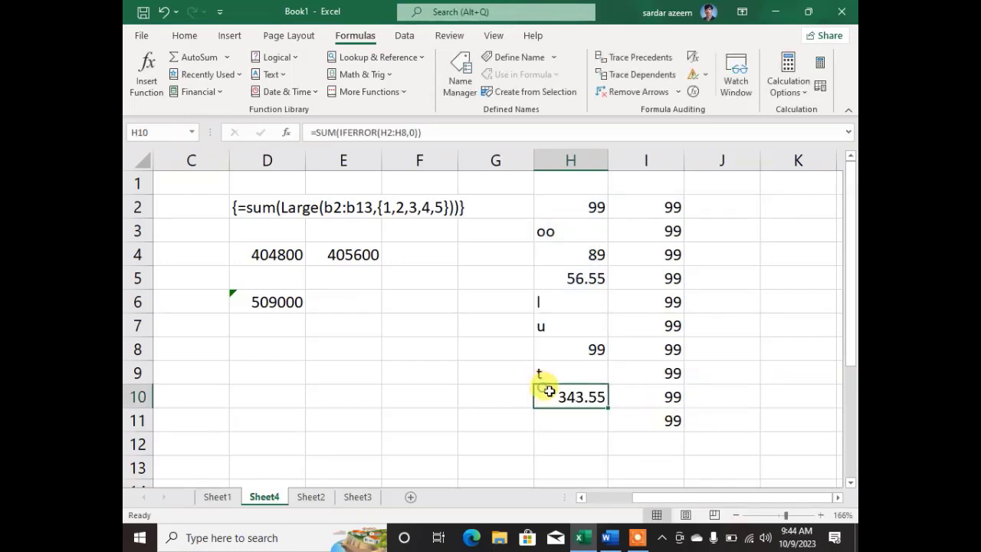
double_click(559, 395)
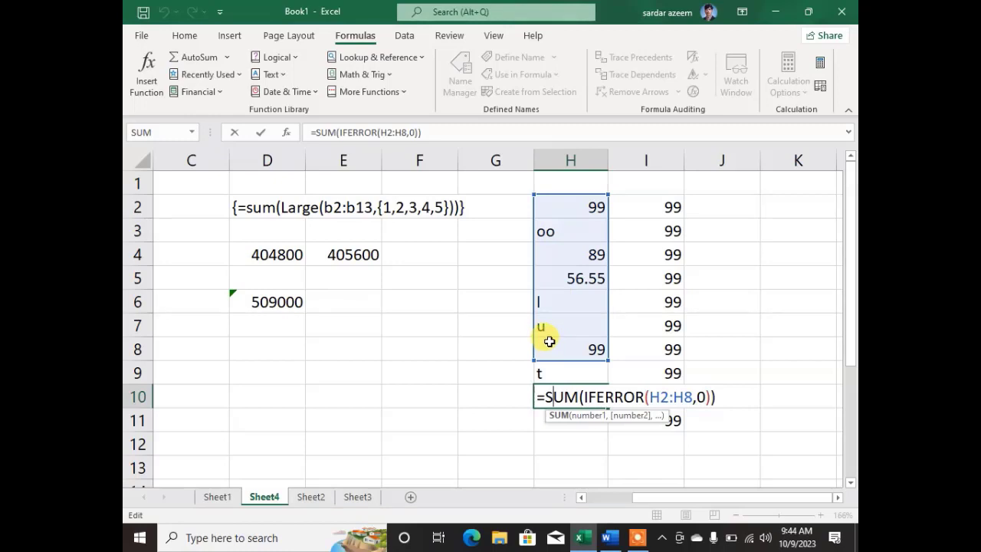
key(Return)
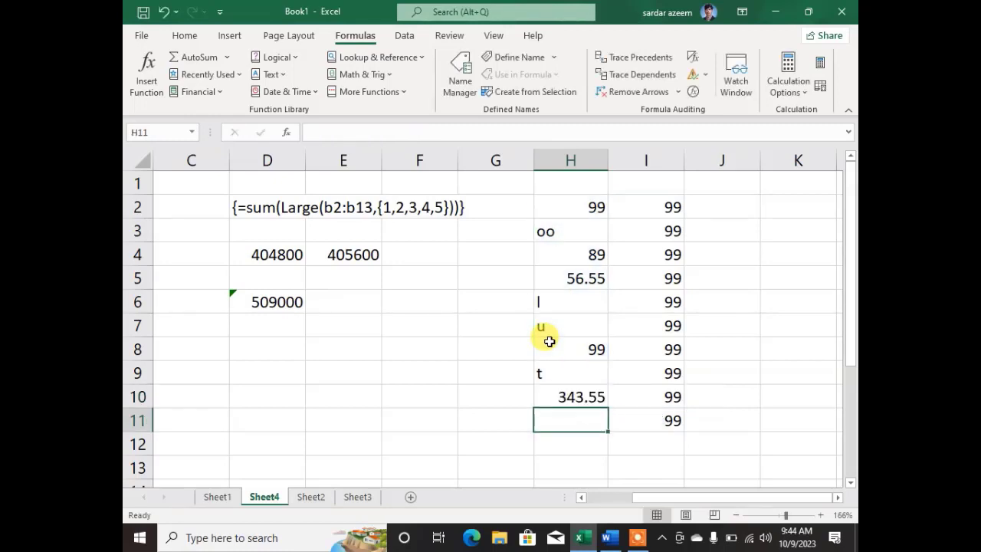
click(364, 283)
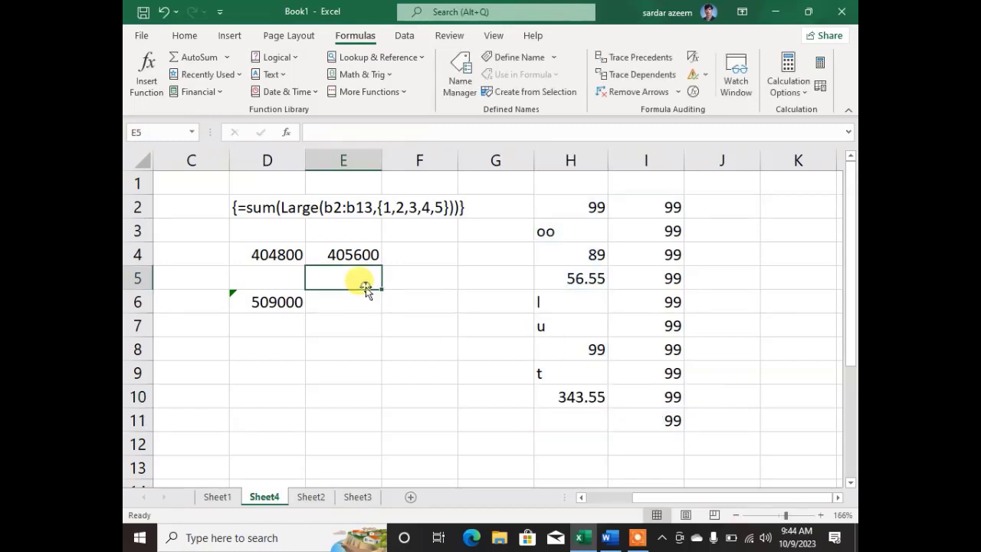
- Switch to the Word guide and review its earlier sections back to Sum Every Nth Row
click(610, 537)
scroll(387, 293, up, 10)
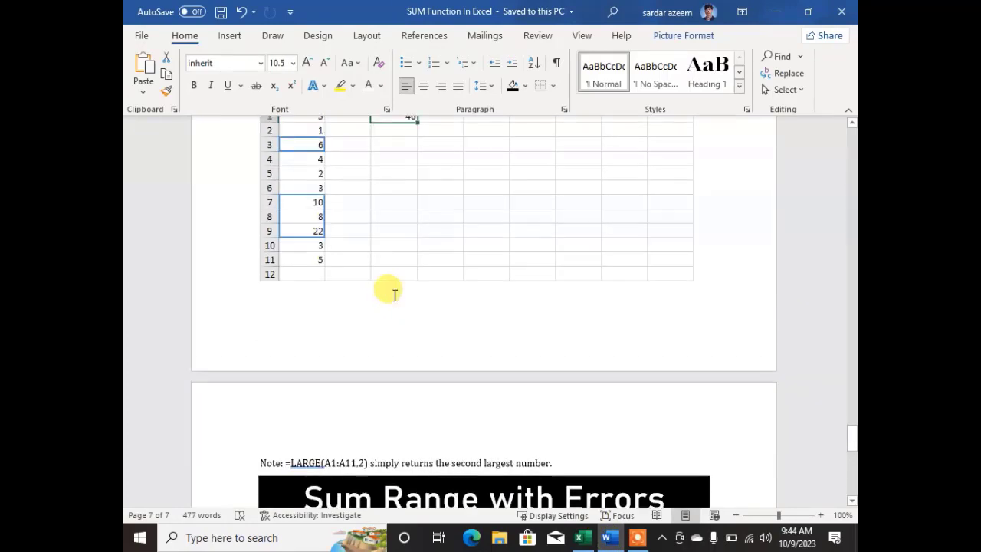
scroll(406, 299, up, 10)
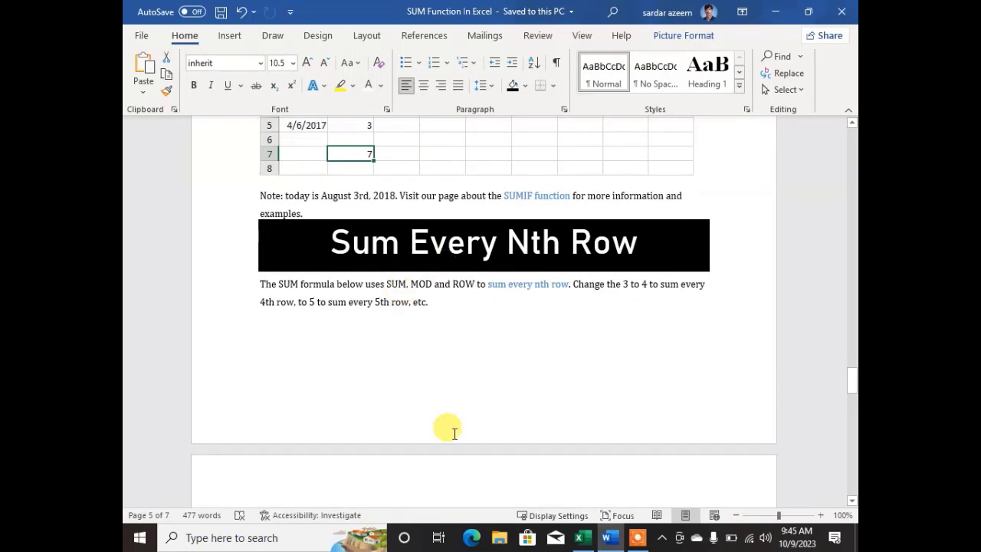
click(637, 537)
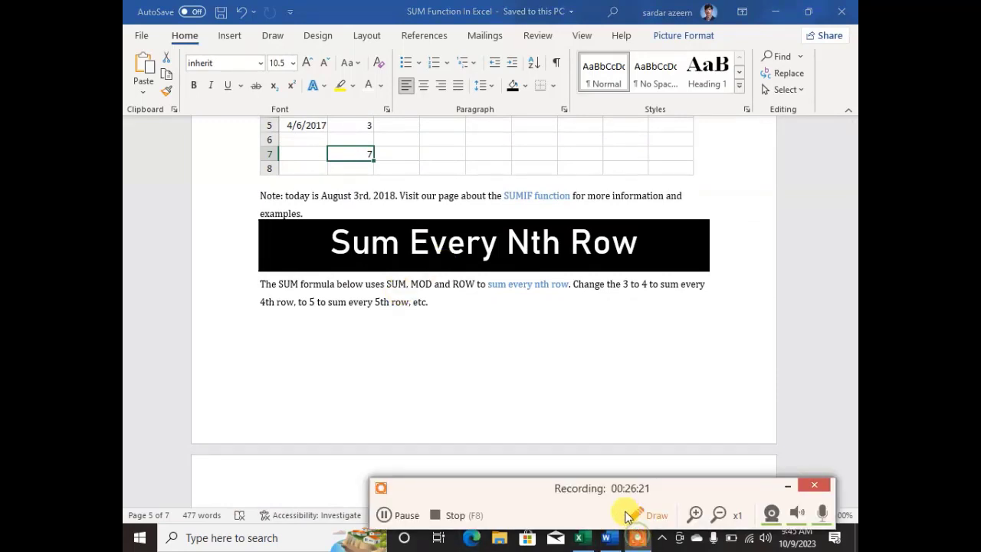
click(471, 514)
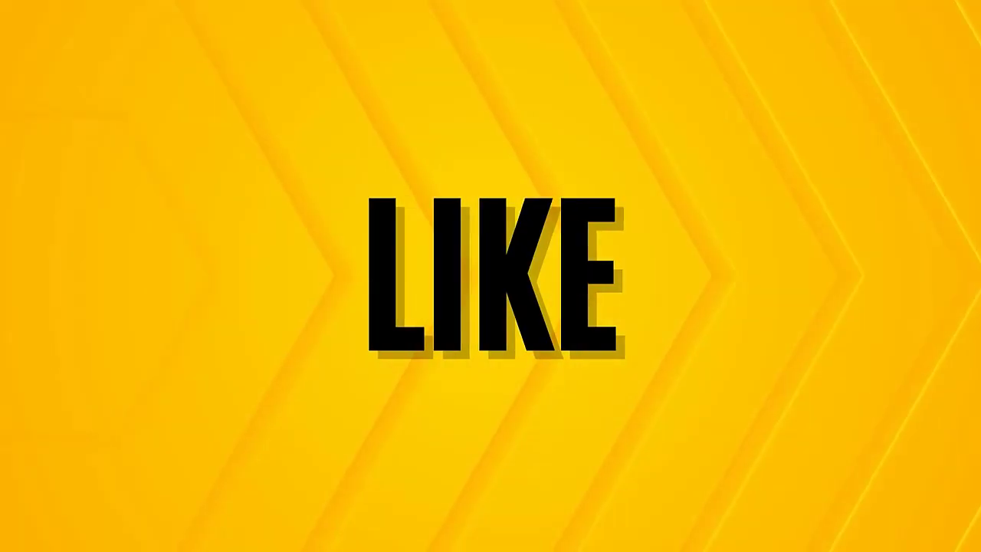